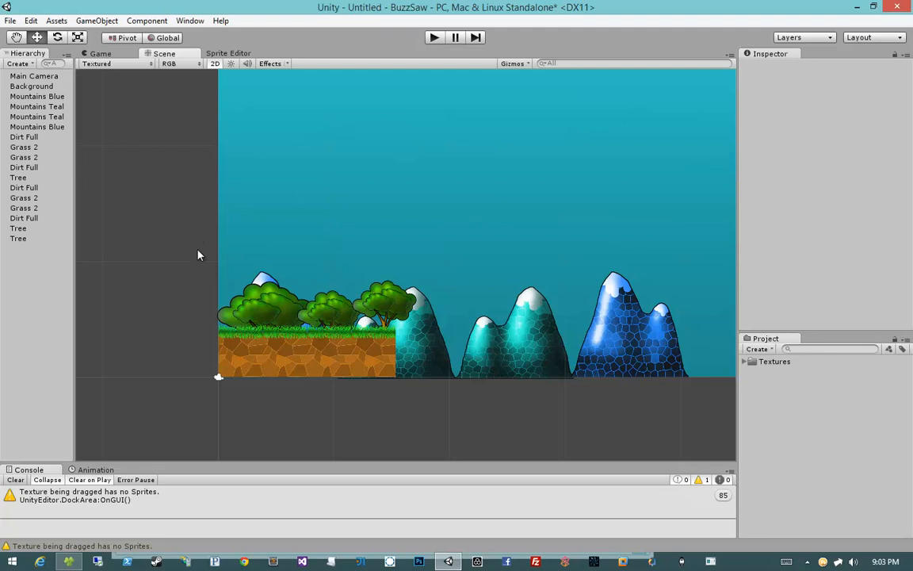
# Step: Check which sprites get selected in the scene around the trees, such as the Background and the middle Tree
pyautogui.click(343, 213)
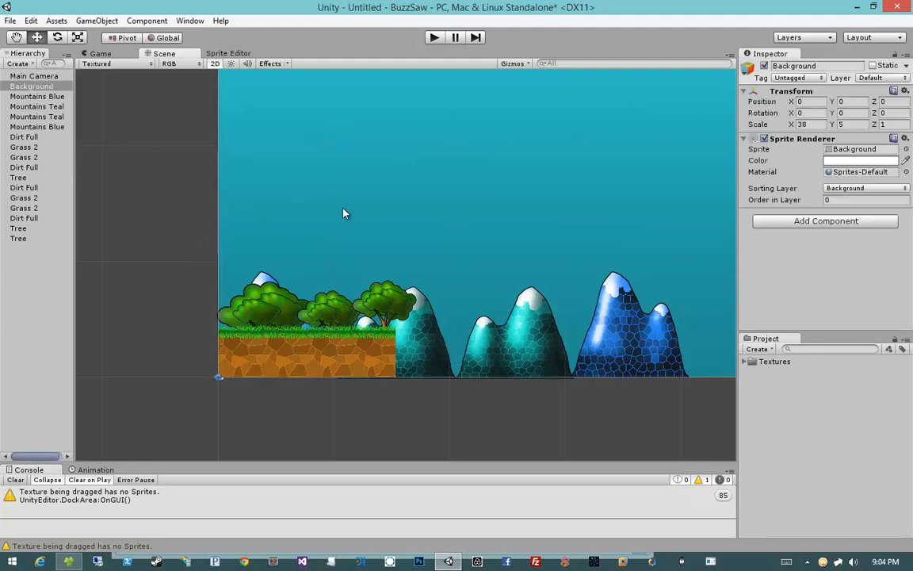
pyautogui.moveTo(146, 364); pyautogui.dragTo(436, 188)
pyautogui.click(436, 189)
pyautogui.click(169, 285)
pyautogui.scroll(6, 167, 285)
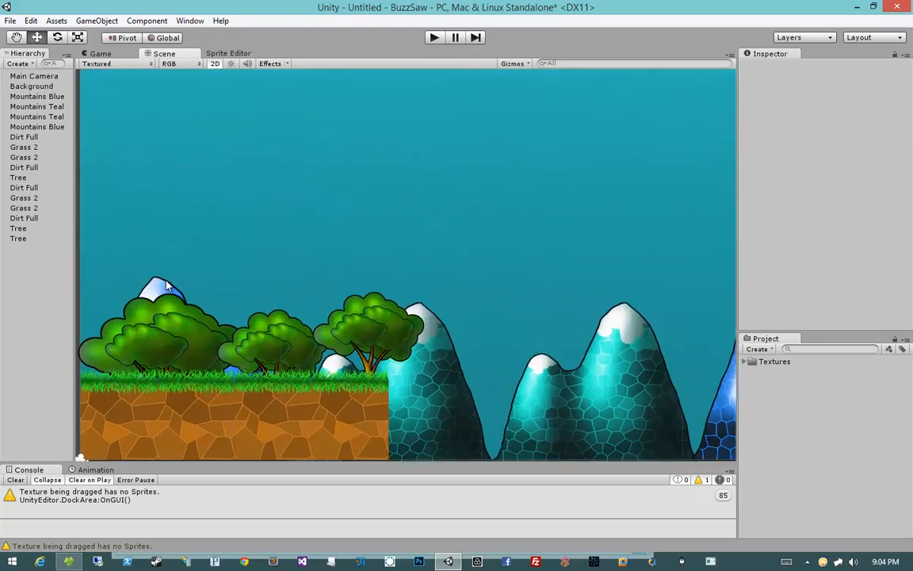
pyautogui.moveTo(188, 331); pyautogui.dragTo(441, 245, button='middle')
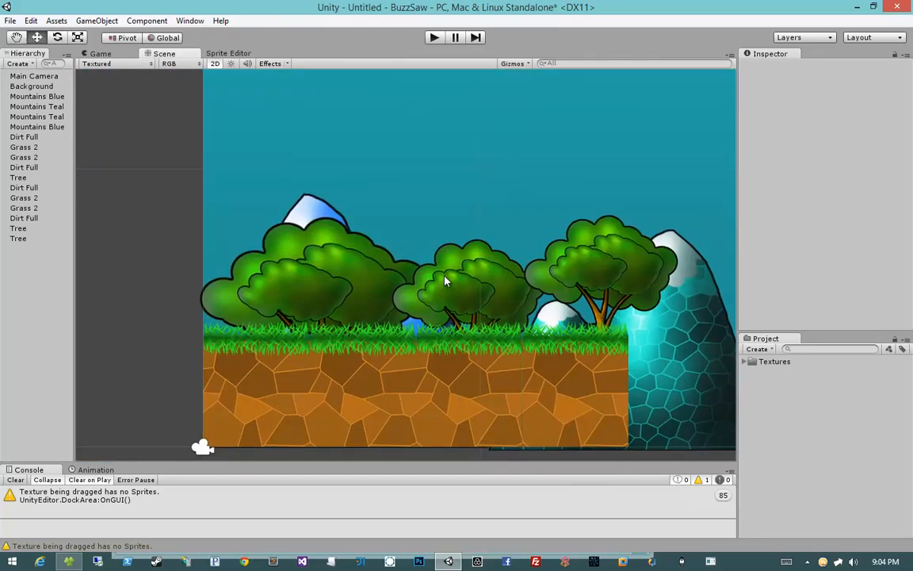
pyautogui.click(426, 259)
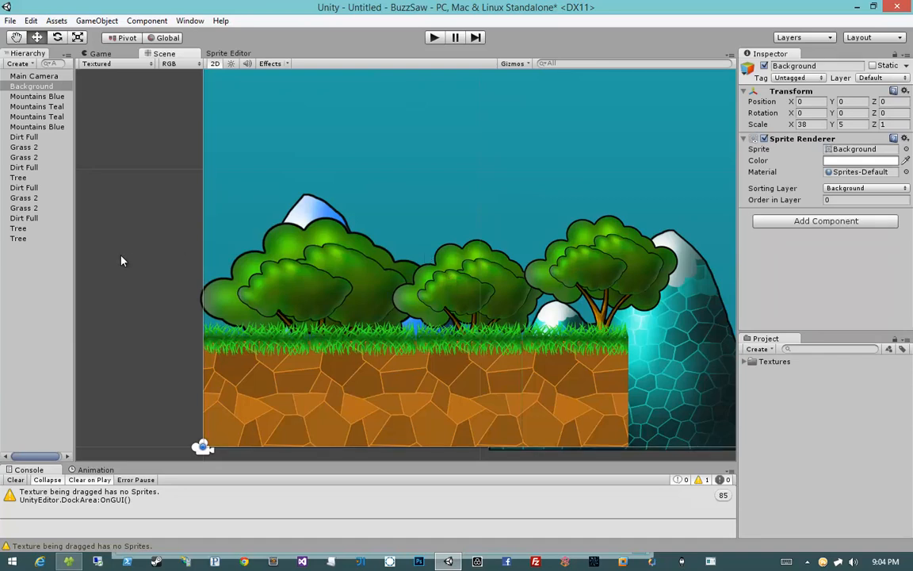
pyautogui.click(121, 261)
pyautogui.click(457, 271)
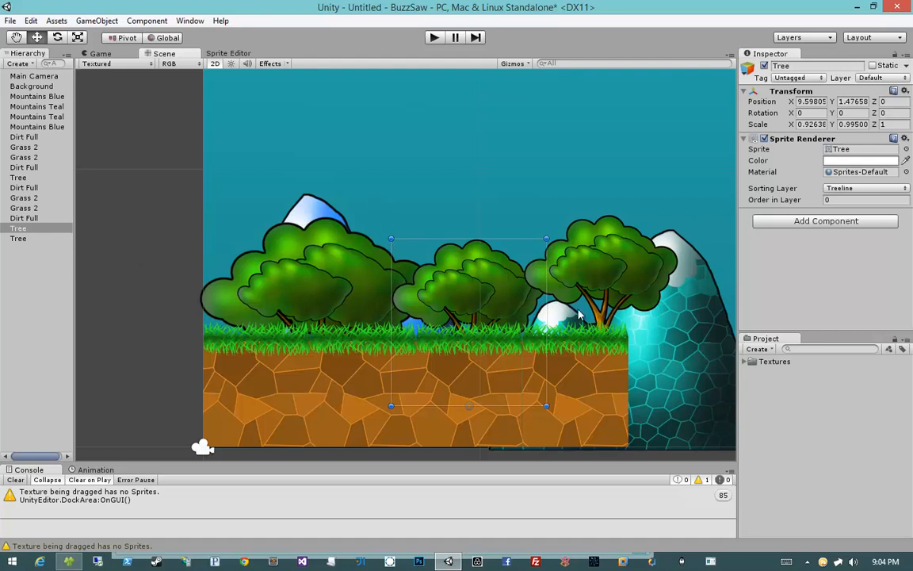
pyautogui.click(136, 221)
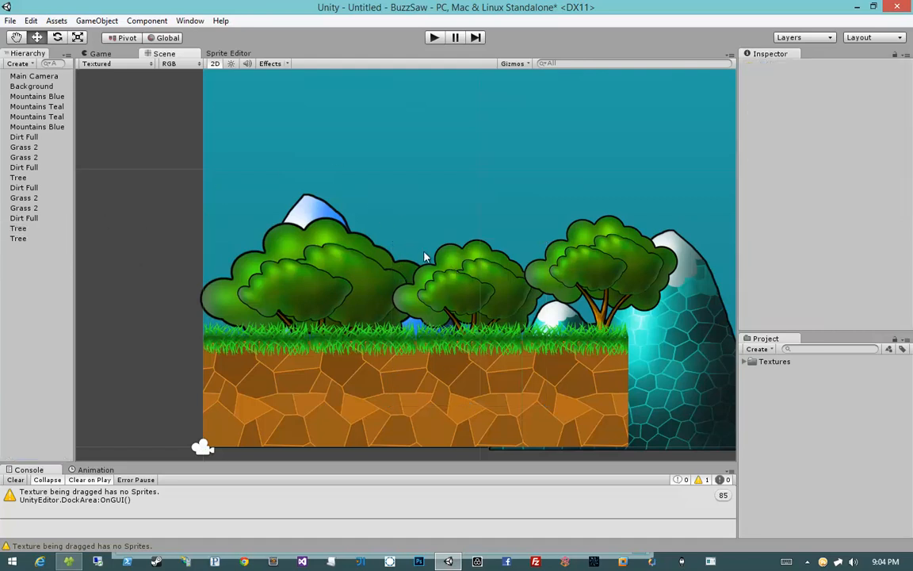
pyautogui.click(418, 255)
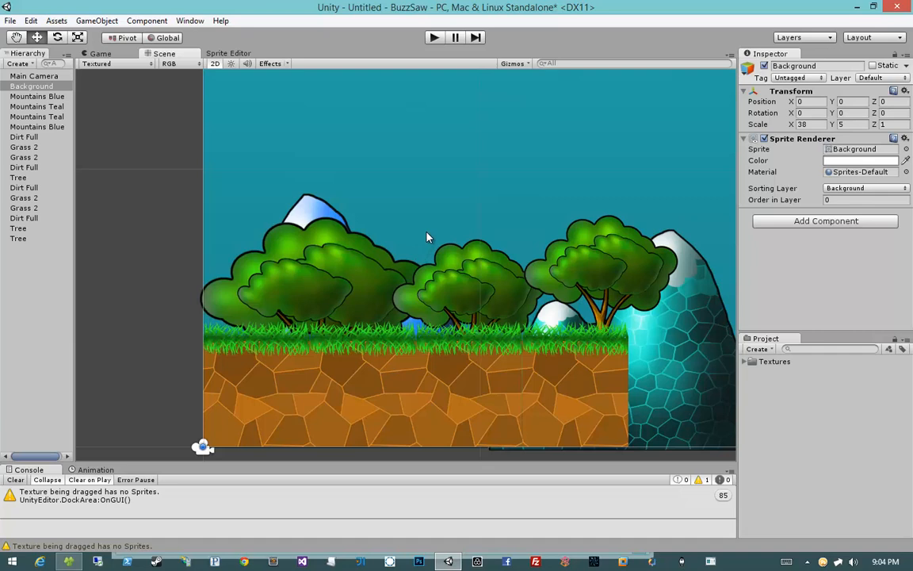
# Step: Try moving the Background sprite down and to the left in the scene, and undo the move
pyautogui.moveTo(413, 192); pyautogui.dragTo(318, 259)
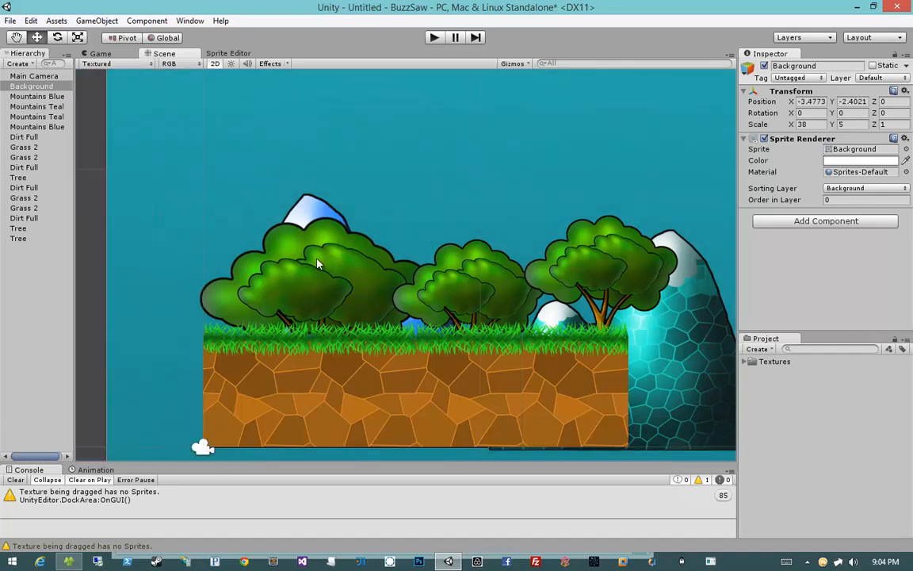
pyautogui.hotkey('ctrl', 'z')
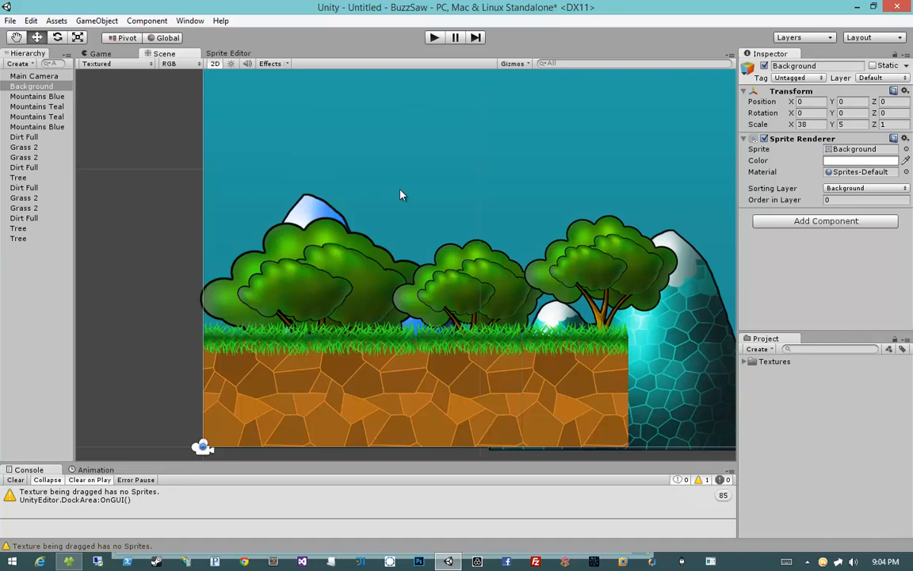
pyautogui.click(168, 163)
# Step: Lock the Background sorting layer and deselect the Background sprite
pyautogui.click(33, 87)
pyautogui.click(788, 38)
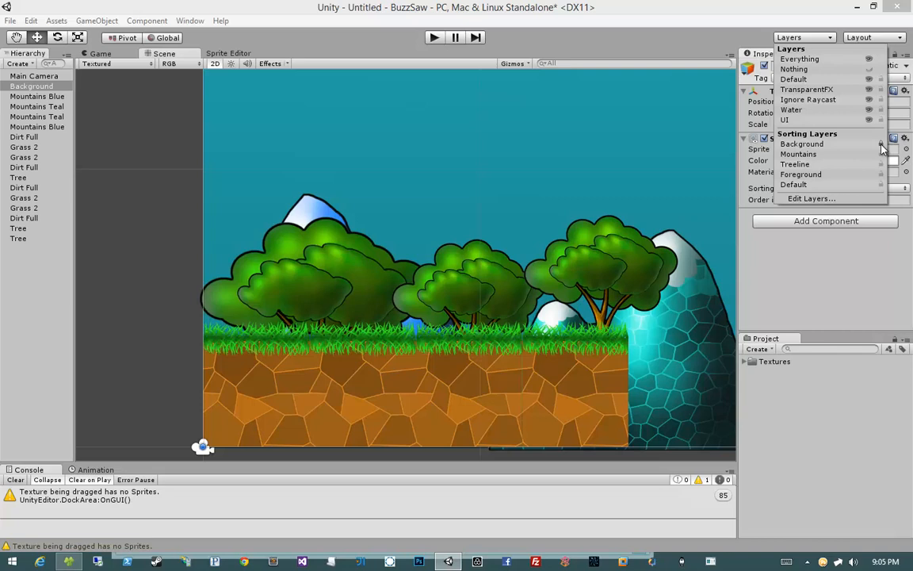
pyautogui.click(180, 191)
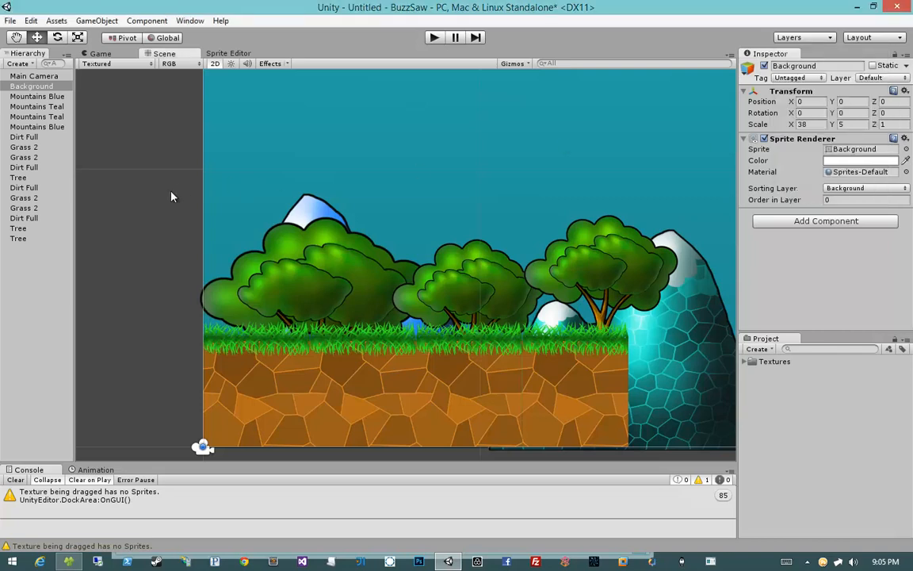
pyautogui.click(142, 211)
# Step: Test whether the sky background can still be selected or moved directly in the scene
pyautogui.moveTo(417, 168); pyautogui.dragTo(290, 133)
pyautogui.moveTo(521, 151); pyautogui.dragTo(208, 420)
pyautogui.moveTo(183, 130); pyautogui.dragTo(458, 142)
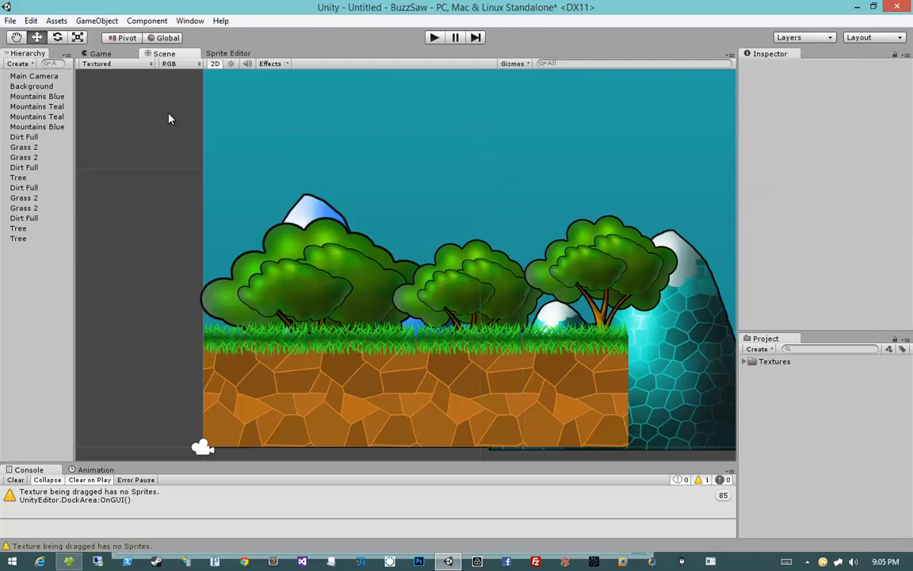
# Step: Try moving the Background sprite after selecting it by name among the scene objects, and undo the move
pyautogui.click(49, 85)
pyautogui.moveTo(378, 149); pyautogui.dragTo(415, 202)
pyautogui.hotkey('ctrl', 'z')
pyautogui.click(192, 164)
pyautogui.moveTo(408, 135); pyautogui.dragTo(255, 224)
# Step: Lock the Mountains sorting layer
pyautogui.click(801, 37)
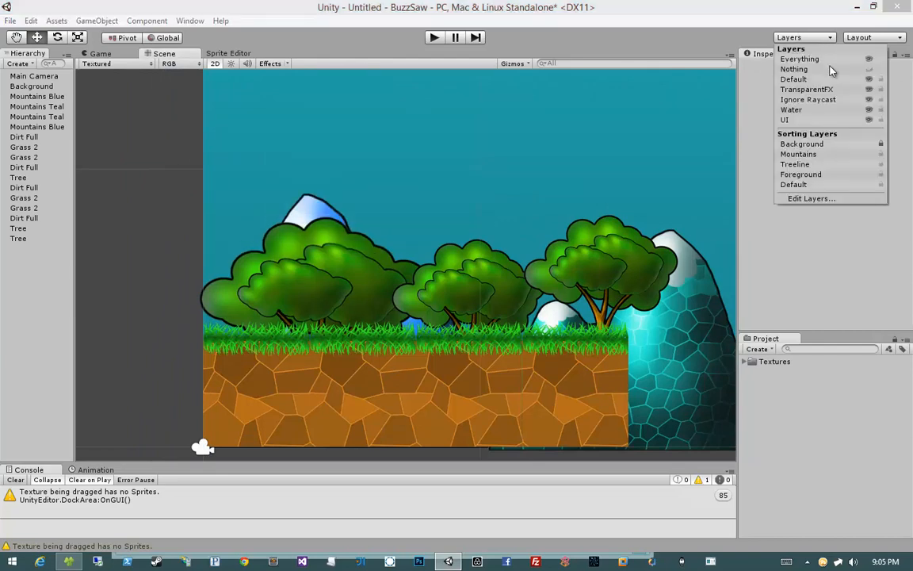
pyautogui.click(881, 154)
pyautogui.click(182, 174)
# Step: Test whether the mountains can still be selected or moved in the scene
pyautogui.scroll(-6, 678, 346)
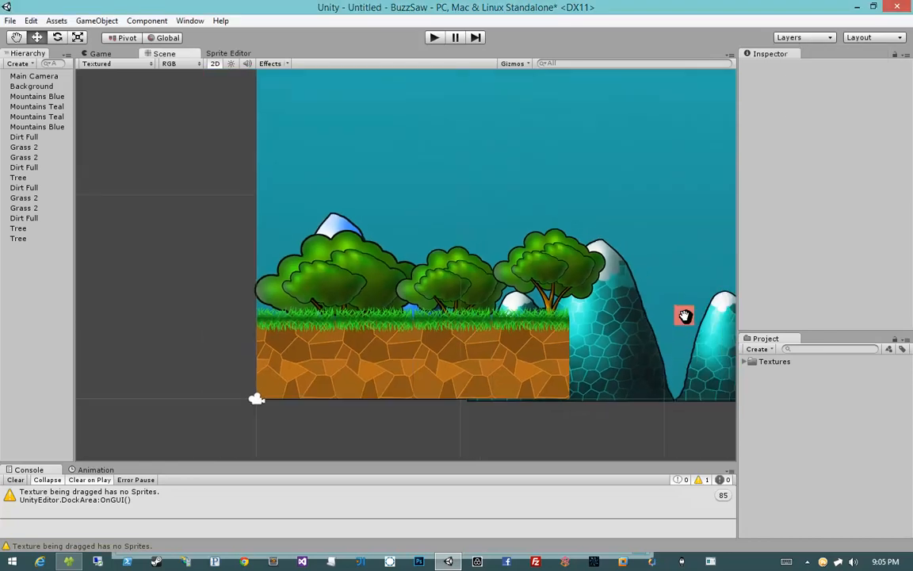
pyautogui.moveTo(685, 316); pyautogui.dragTo(503, 299, button='middle')
pyautogui.moveTo(610, 311); pyautogui.dragTo(602, 335)
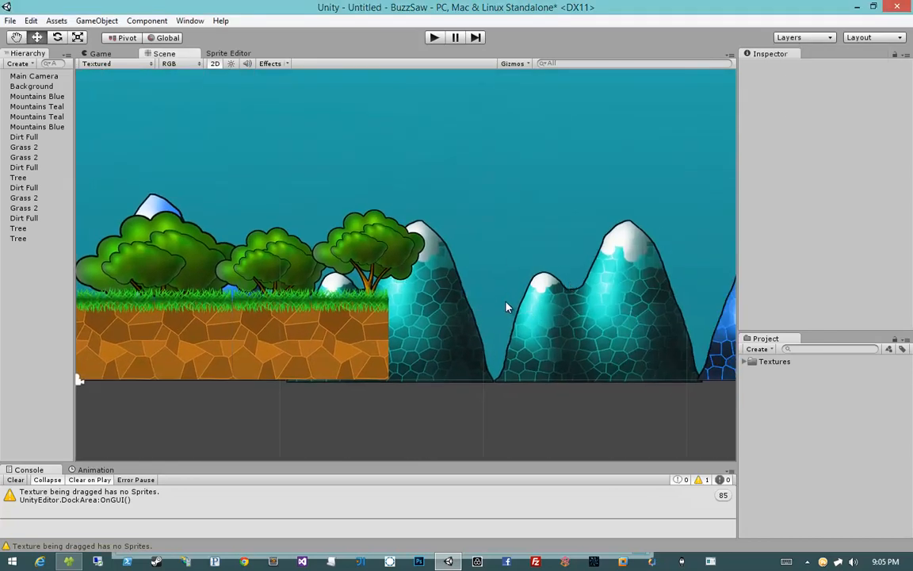
pyautogui.moveTo(509, 287); pyautogui.dragTo(662, 284, button='middle')
# Step: Delete the three extra Dirt Full tiles and their Grass 2 pieces, keeping only the first dirt and grass pair at the origin
pyautogui.click(293, 339)
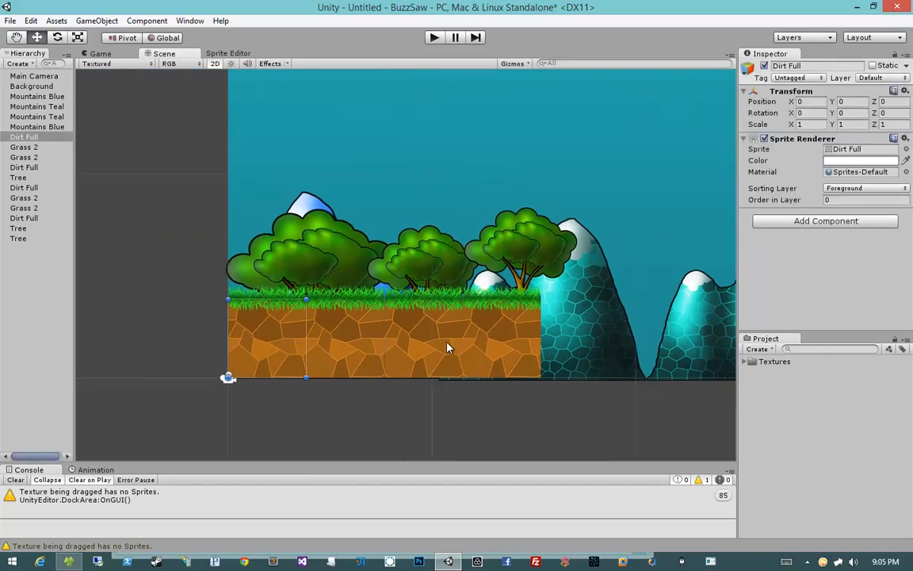
pyautogui.click(445, 343)
pyautogui.click(363, 342)
pyautogui.click(293, 339)
pyautogui.click(349, 341)
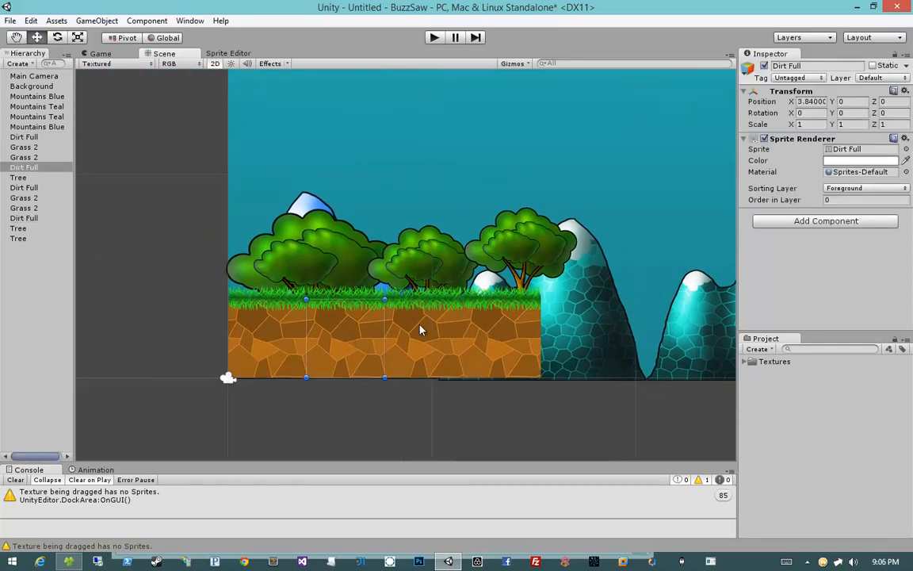
pyautogui.keyDown('shift'); pyautogui.click(421, 337); pyautogui.keyUp('shift')
pyautogui.keyDown('shift'); pyautogui.click(495, 331); pyautogui.keyUp('shift')
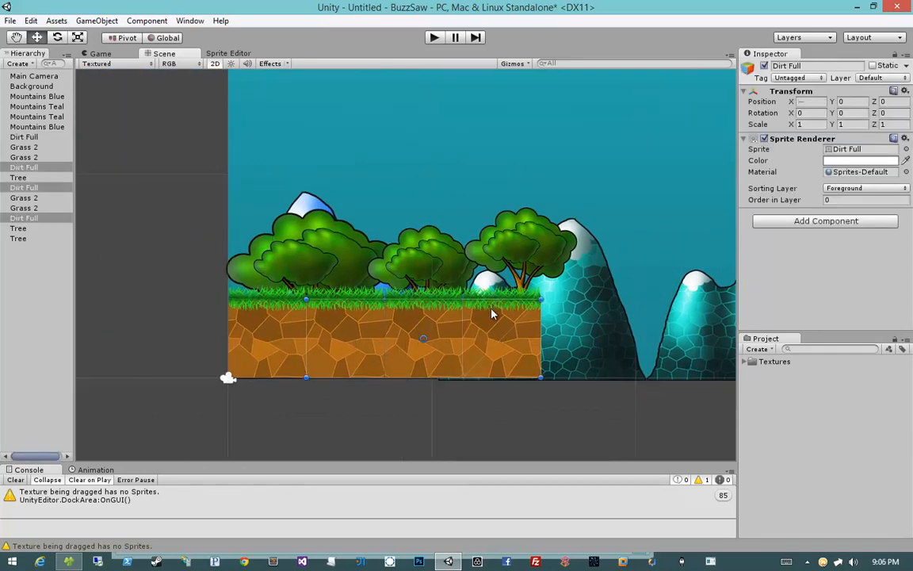
pyautogui.keyDown('shift'); pyautogui.click(361, 296); pyautogui.keyUp('shift')
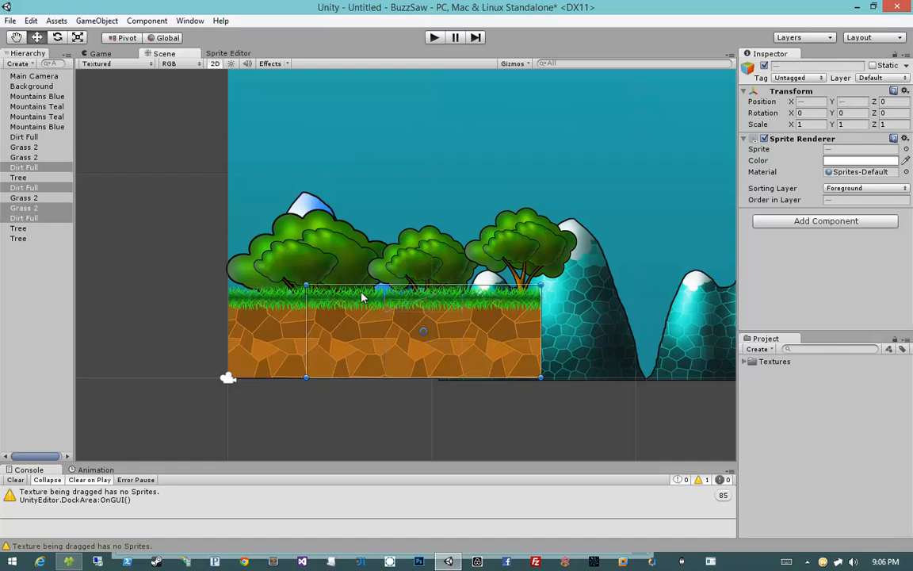
pyautogui.keyDown('ctrl'); pyautogui.click(19, 197); pyautogui.keyUp('ctrl')
pyautogui.keyDown('ctrl'); pyautogui.click(32, 161); pyautogui.keyUp('ctrl')
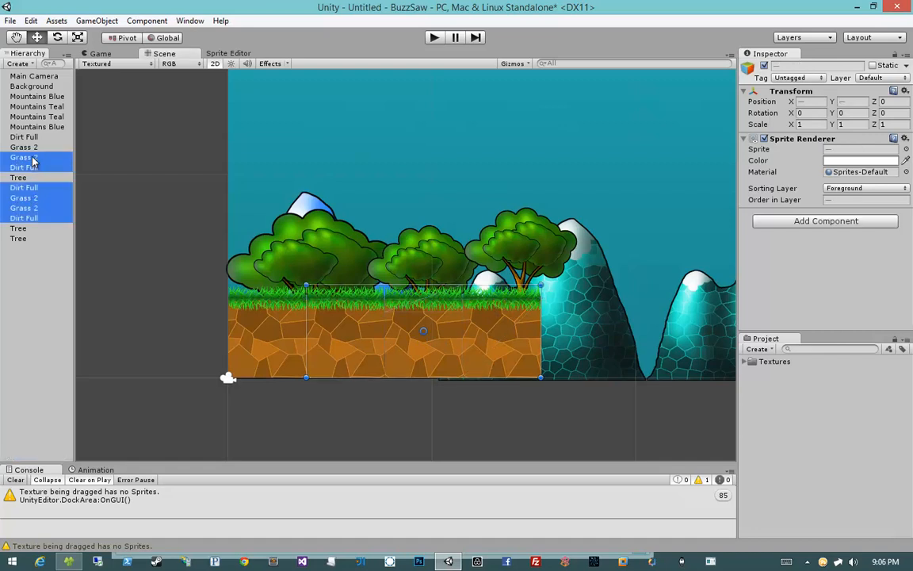
pyautogui.keyDown('ctrl'); pyautogui.click(34, 149); pyautogui.keyUp('ctrl')
pyautogui.keyDown('ctrl'); pyautogui.click(35, 149); pyautogui.keyUp('ctrl')
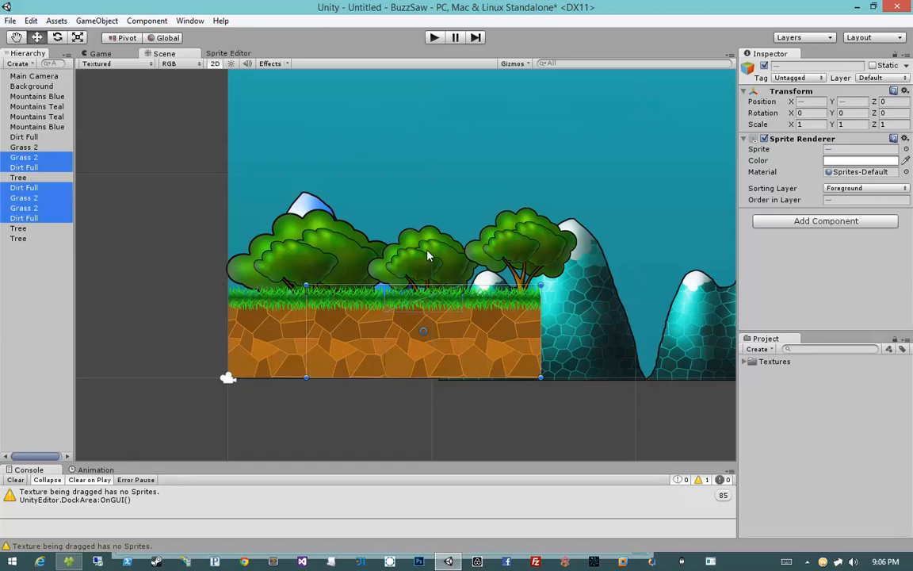
pyautogui.press('Delete')
# Step: Examine the remaining Dirt Full and Grass 2 objects one after the other
pyautogui.click(288, 321)
pyautogui.scroll(5, 493, 296)
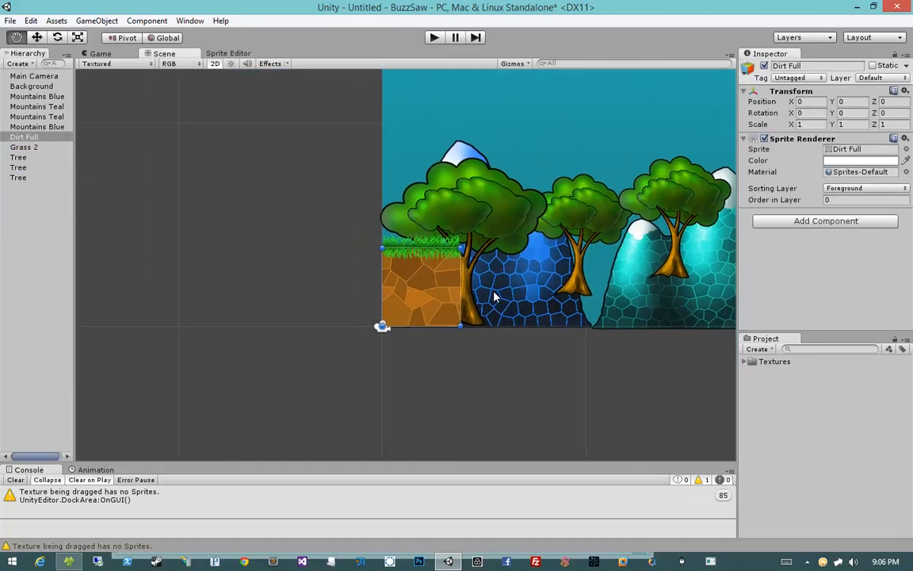
pyautogui.click(38, 147)
pyautogui.click(37, 139)
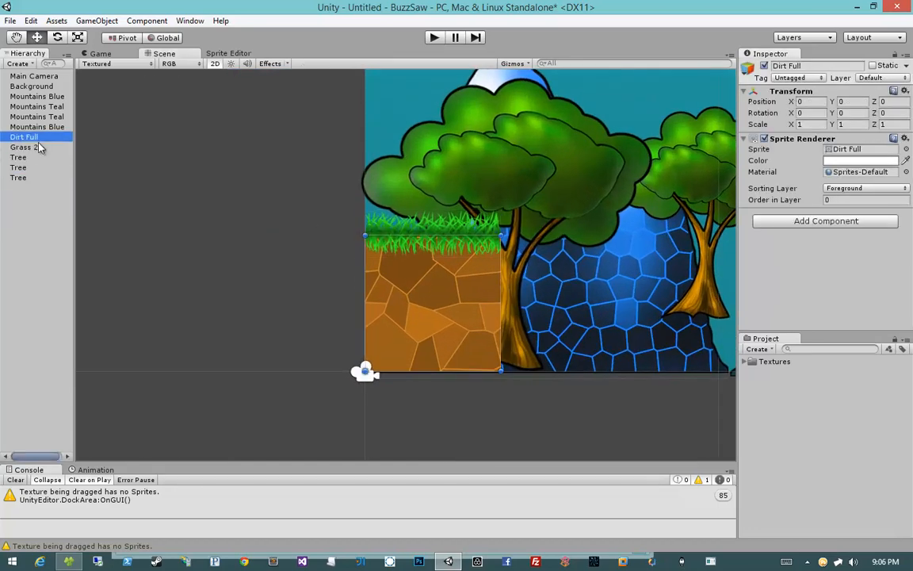
pyautogui.click(37, 147)
pyautogui.click(36, 138)
pyautogui.click(34, 147)
# Step: Create an empty game object and name it Dirt Grass Full
pyautogui.click(97, 20)
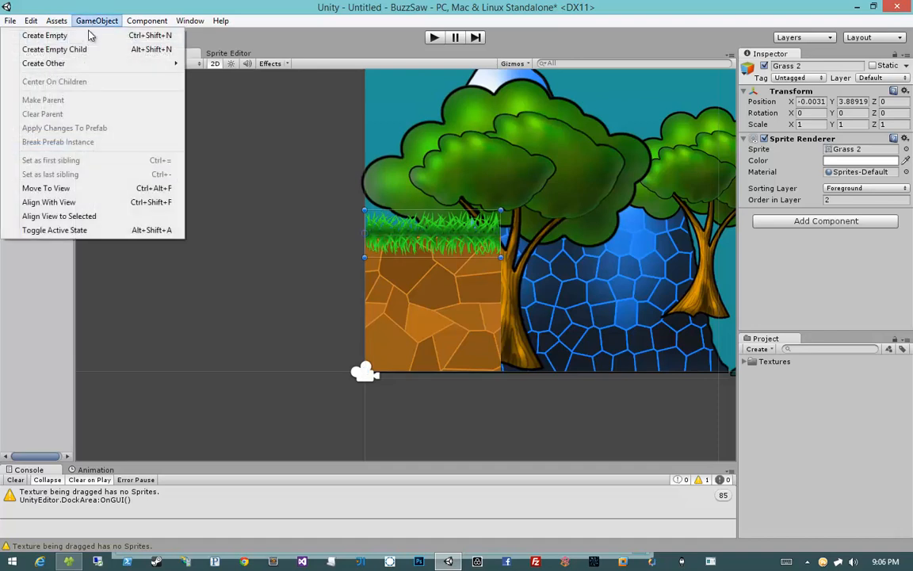
pyautogui.click(32, 36)
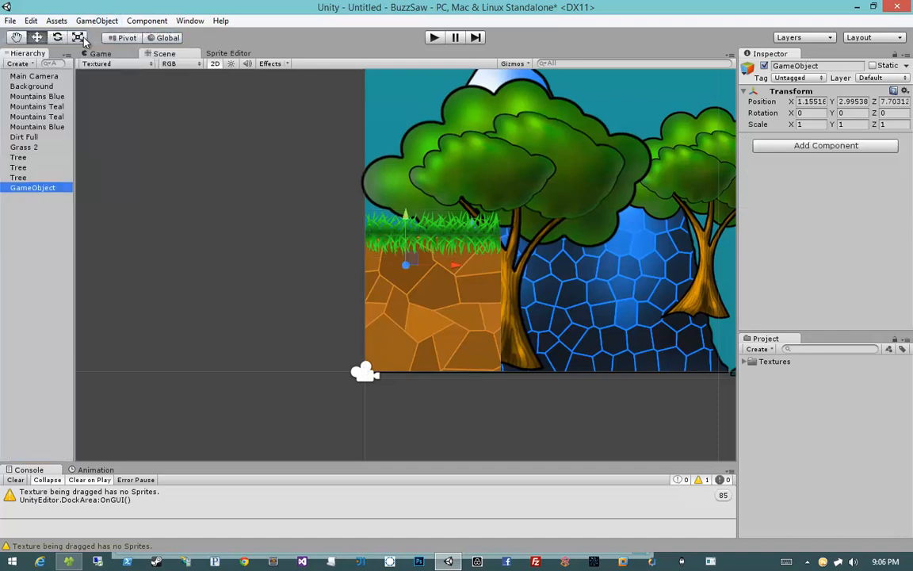
pyautogui.click(35, 188)
pyautogui.write('Dirt ')
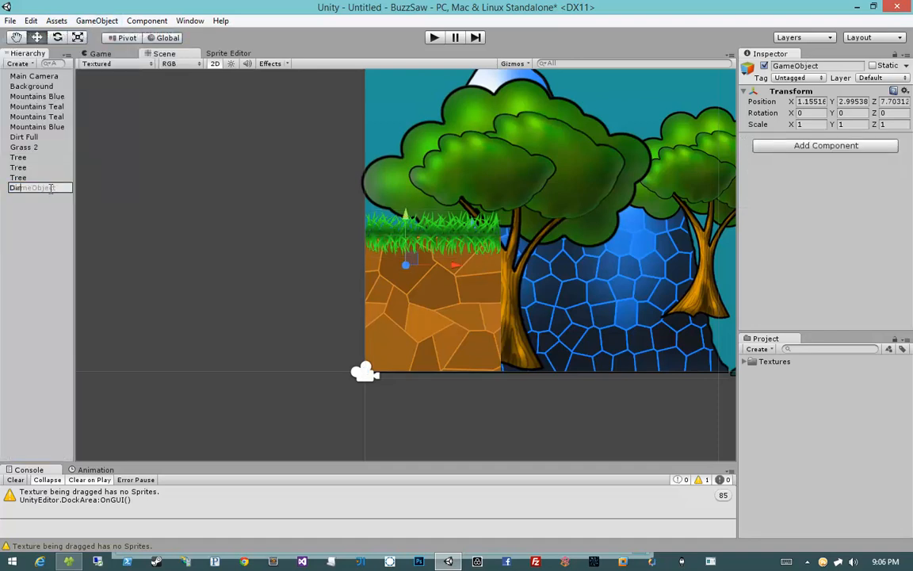
pyautogui.write('Grass Full')
pyautogui.press('Return')
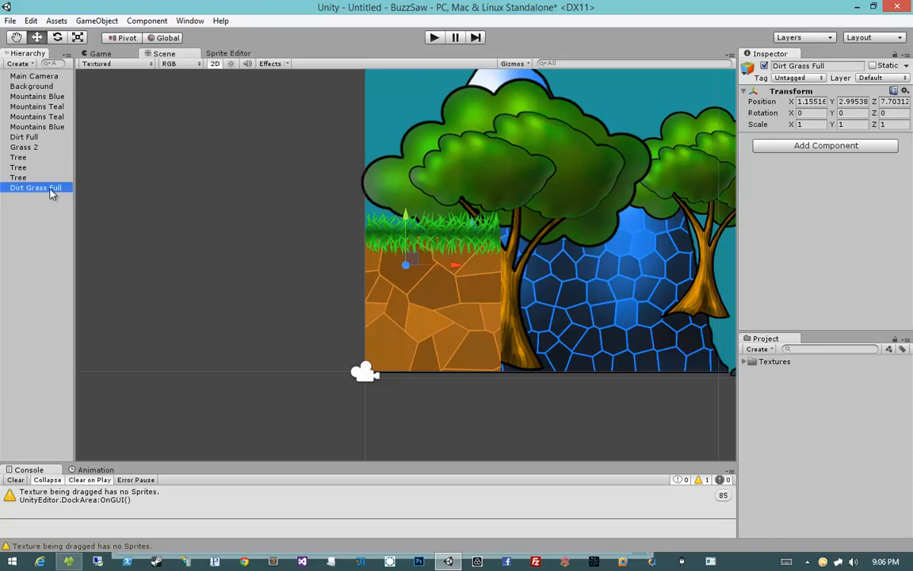
# Step: Set the Dirt Grass Full object's position to 0 on X, Y and Z
pyautogui.click(812, 102)
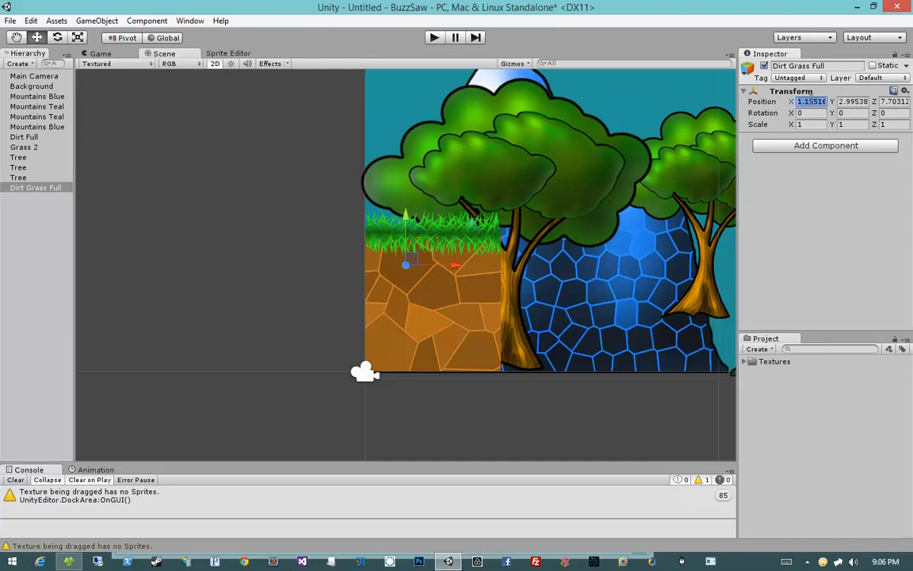
pyautogui.write('0')
pyautogui.press('Tab')
pyautogui.write('0')
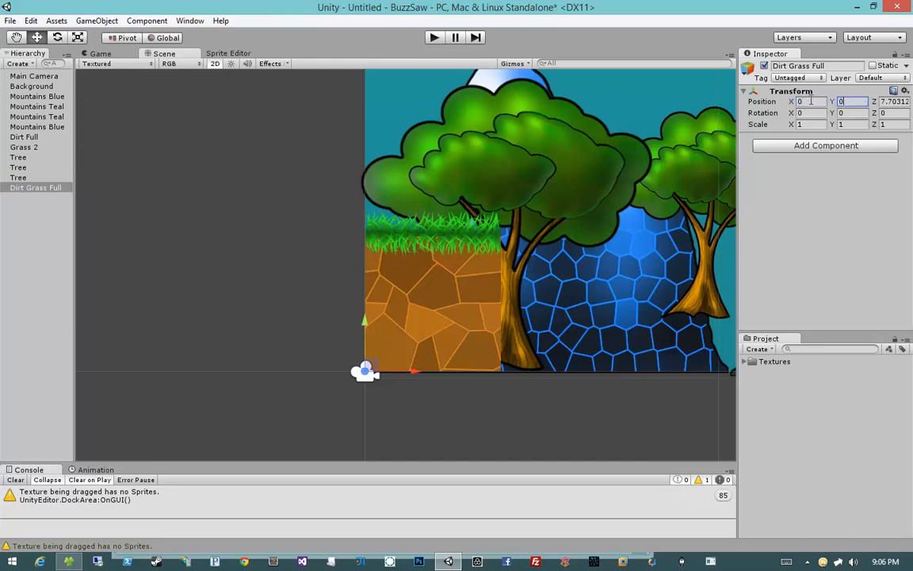
pyautogui.press('Tab')
pyautogui.write('0')
# Step: Make Dirt Full and Grass 2 children of the Dirt Grass Full object
pyautogui.click(32, 137)
pyautogui.keyDown('ctrl'); pyautogui.click(37, 147); pyautogui.keyUp('ctrl')
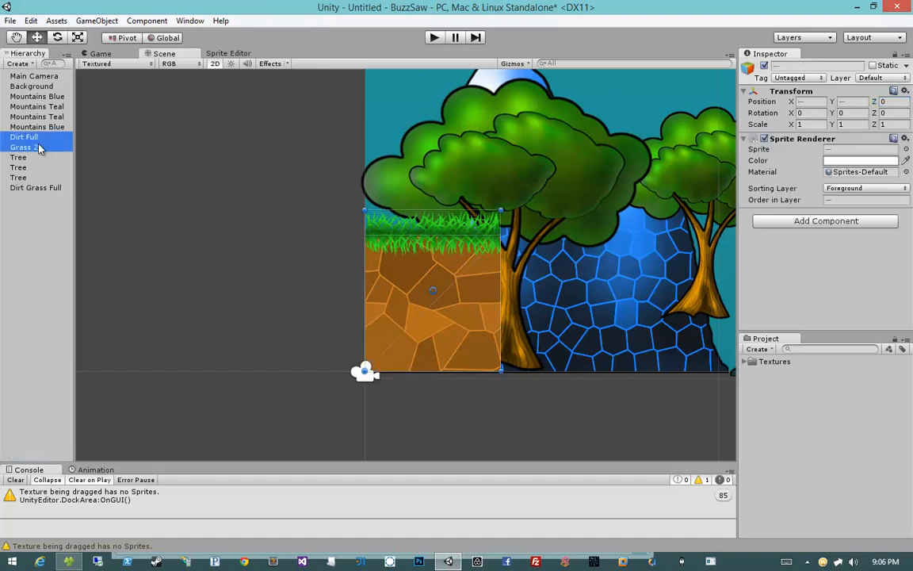
pyautogui.moveTo(37, 147); pyautogui.dragTo(30, 187)
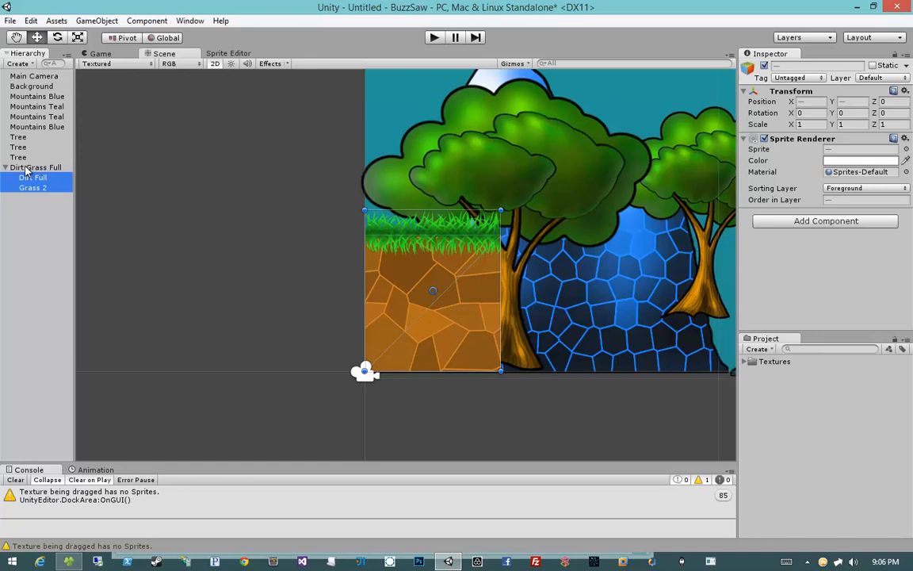
# Step: Try duplicating the Dirt Grass Full group beside the original at X 3.84, delete the copy and reselect the original
pyautogui.click(28, 168)
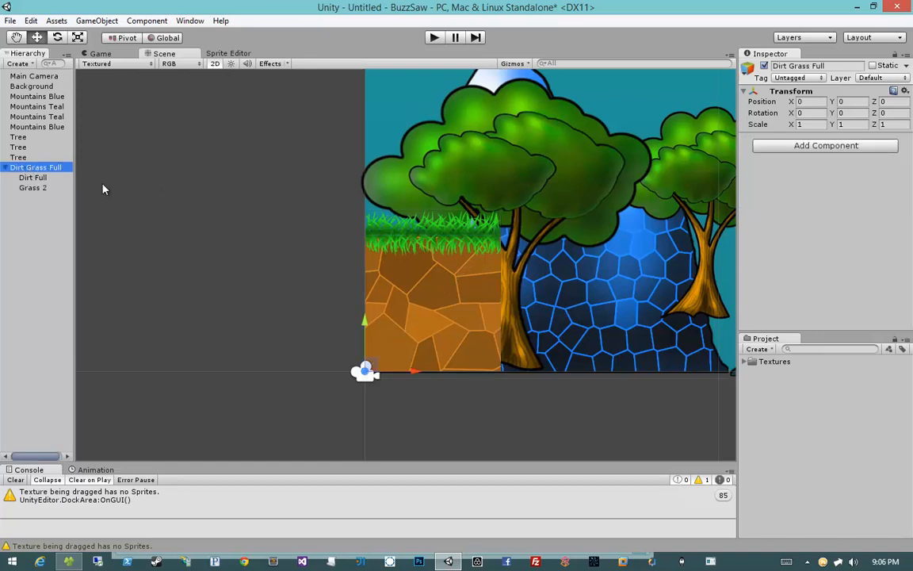
pyautogui.moveTo(409, 373); pyautogui.dragTo(547, 375)
pyautogui.hotkey('ctrl', 'd')
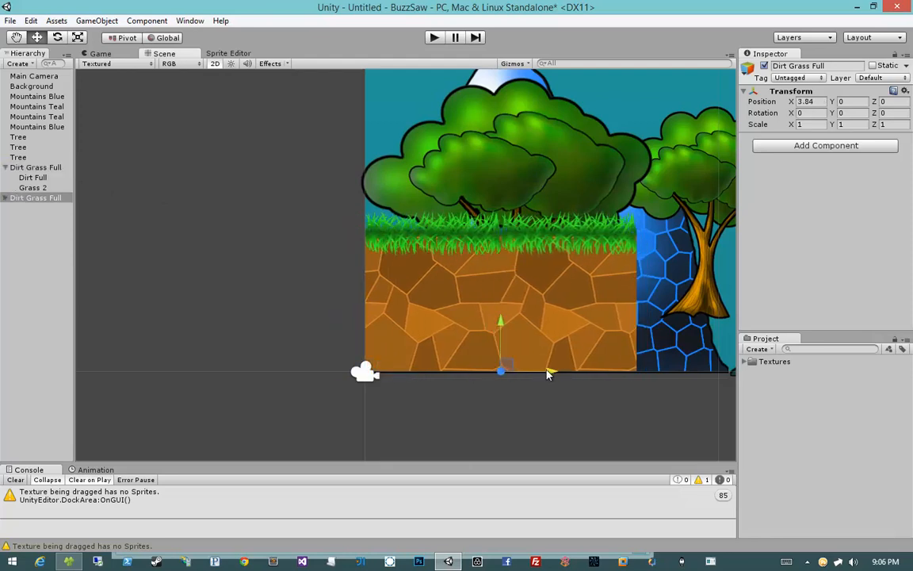
pyautogui.press('Delete')
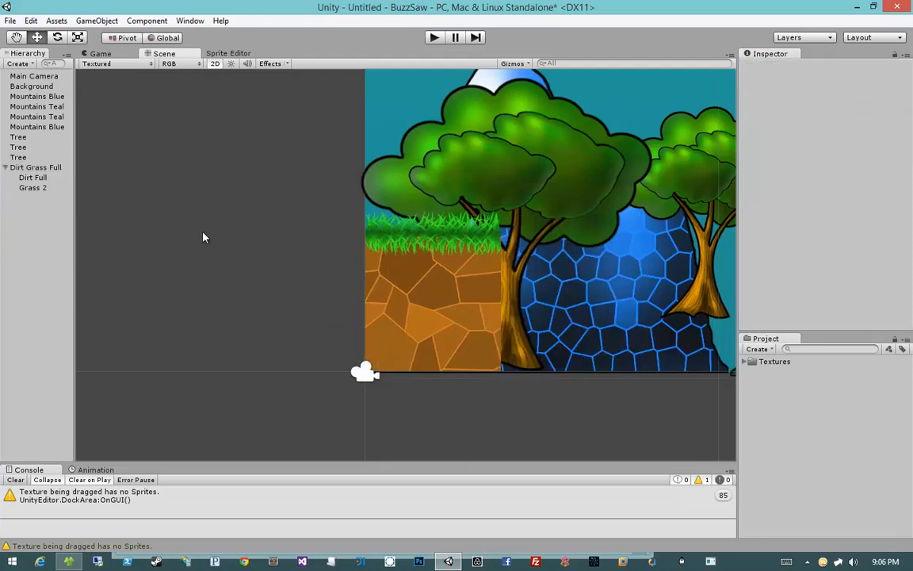
pyautogui.click(48, 178)
pyautogui.click(36, 167)
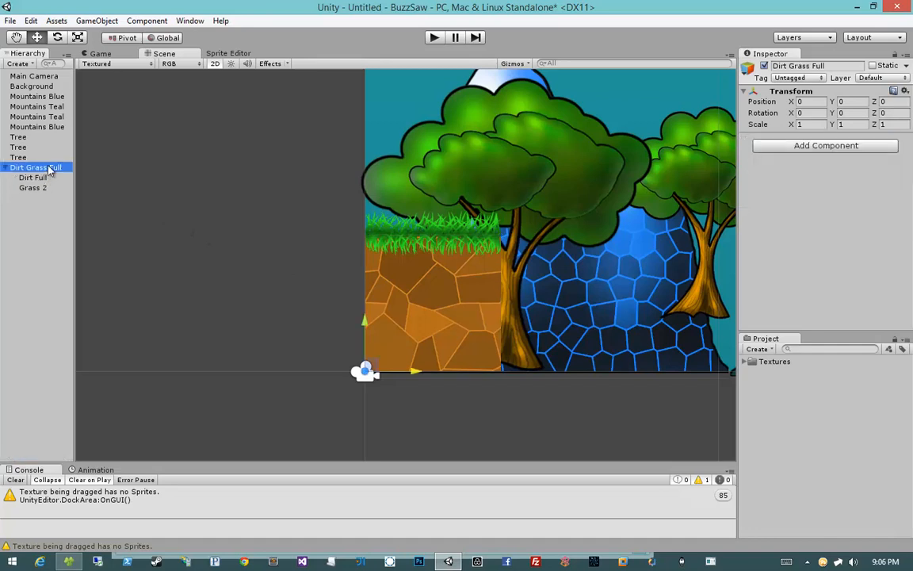
pyautogui.moveTo(531, 332); pyautogui.dragTo(432, 326, button='middle')
pyautogui.scroll(-1, 432, 327)
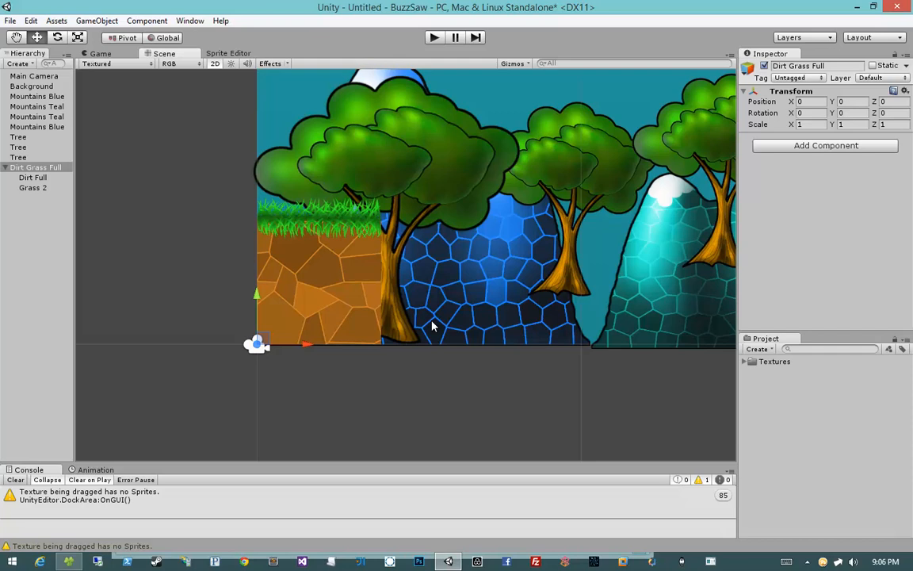
pyautogui.click(175, 264)
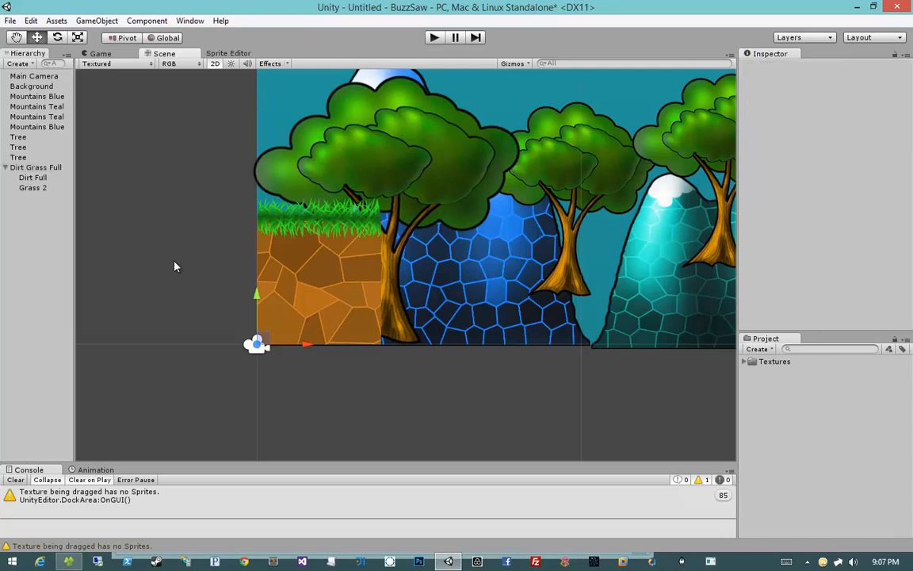
pyautogui.click(330, 264)
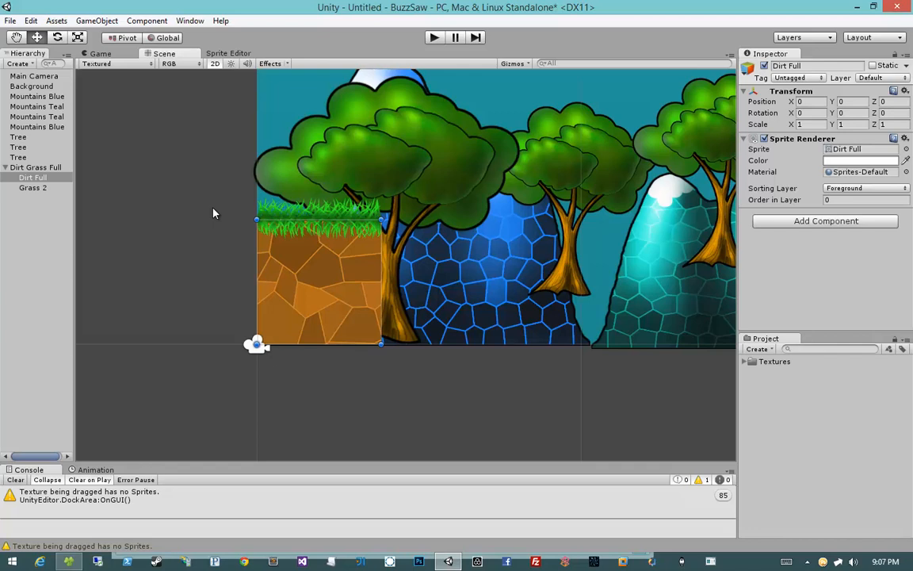
pyautogui.click(55, 168)
# Step: Create a new project folder named Prefabs at the same level as the Textures folder
pyautogui.click(817, 459)
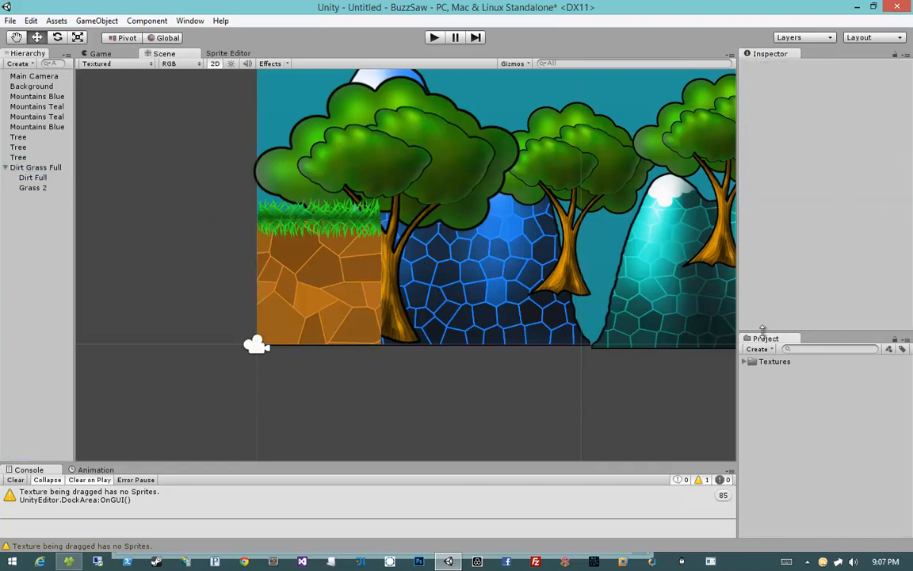
pyautogui.click(758, 349)
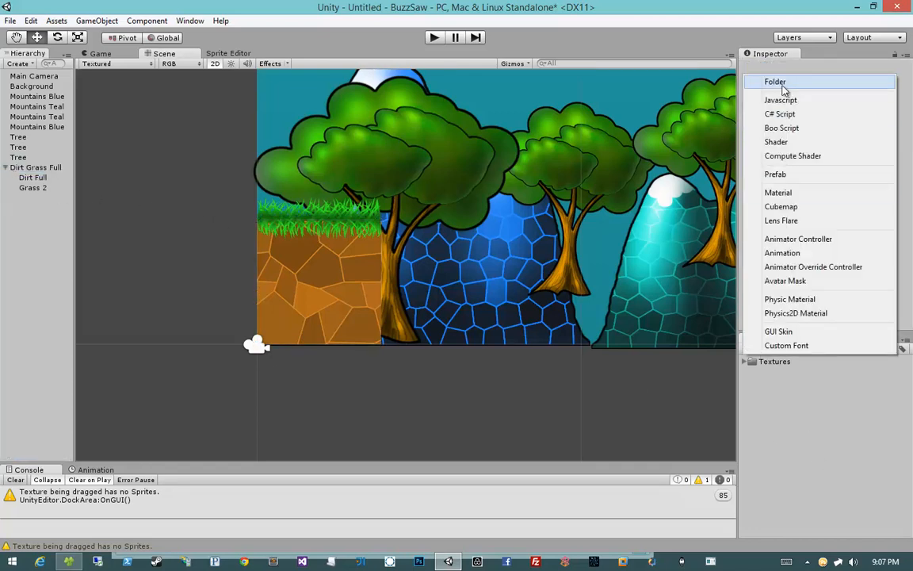
pyautogui.click(713, 80)
pyautogui.write('Prefabs')
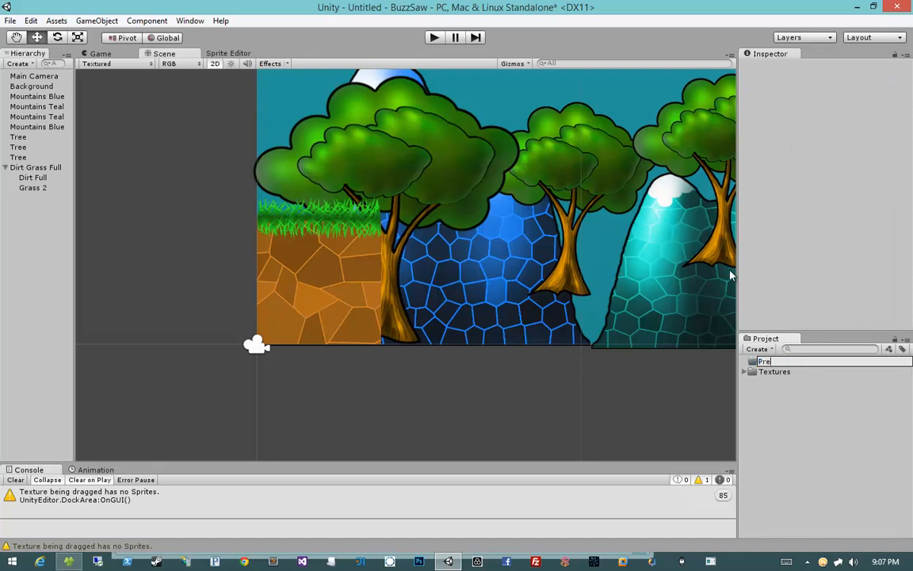
pyautogui.press('Return')
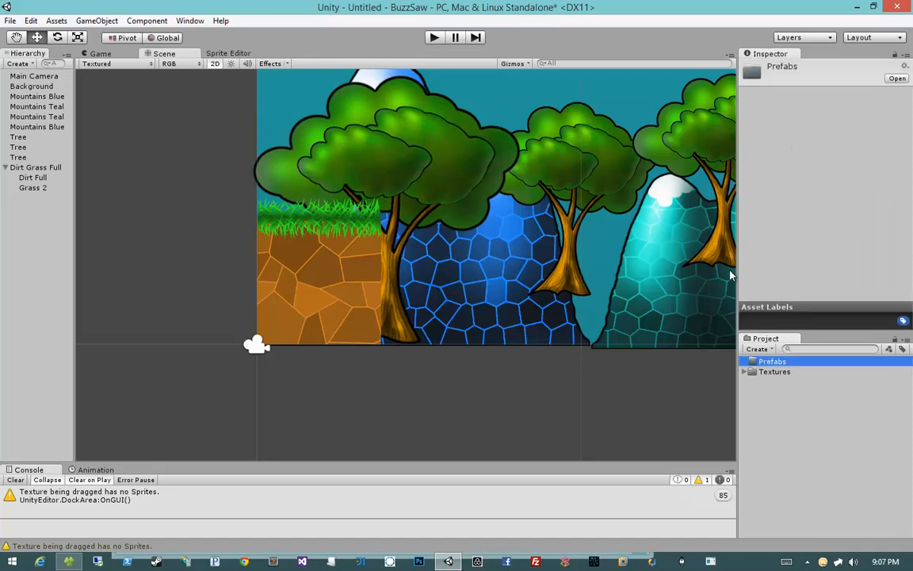
# Step: Create a subfolder named Tiles inside the Prefabs folder
pyautogui.click(758, 348)
pyautogui.click(721, 82)
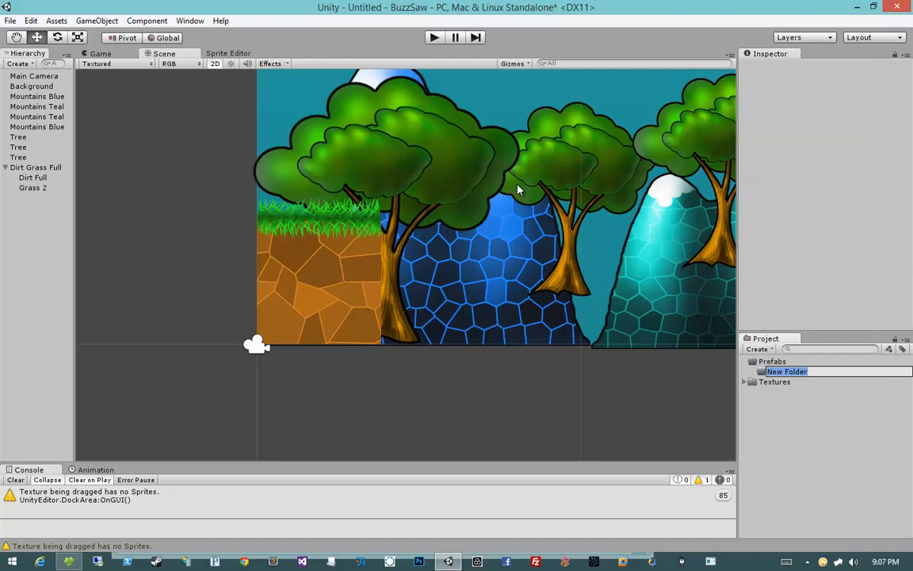
pyautogui.write('Tiles')
pyautogui.press('Return')
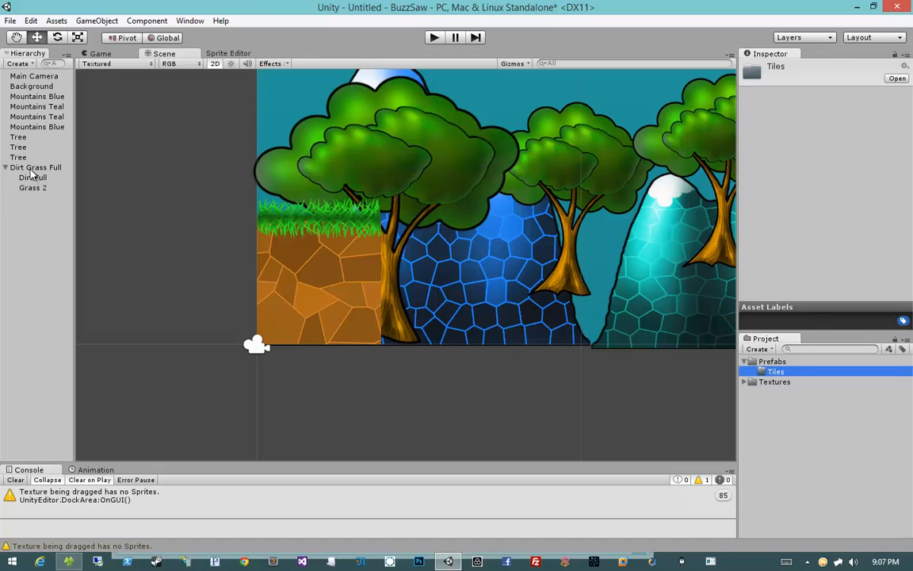
# Step: Turn the Dirt Grass Full object into a prefab inside the Tiles folder and expand the folder
pyautogui.moveTo(31, 168); pyautogui.dragTo(775, 373)
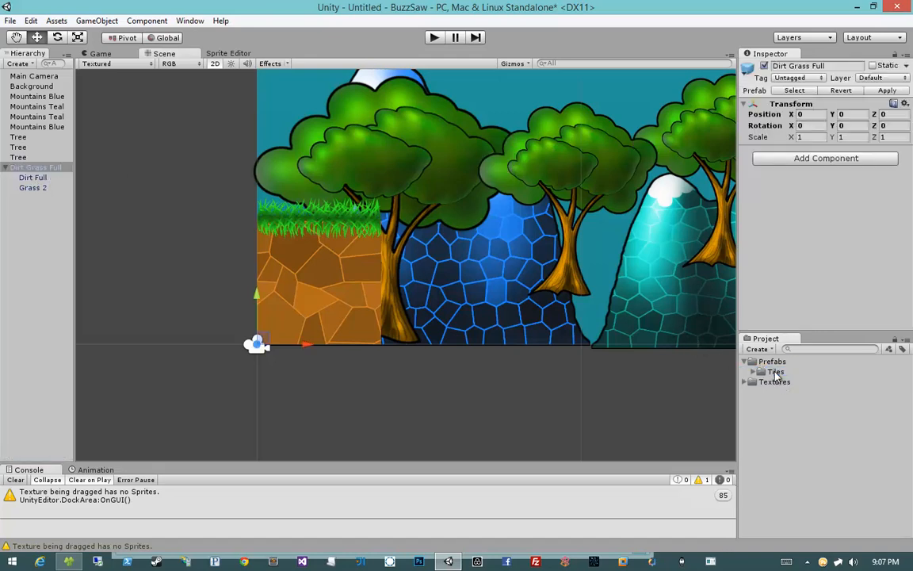
pyautogui.click(753, 371)
pyautogui.moveTo(497, 320); pyautogui.dragTo(410, 320, button='middle')
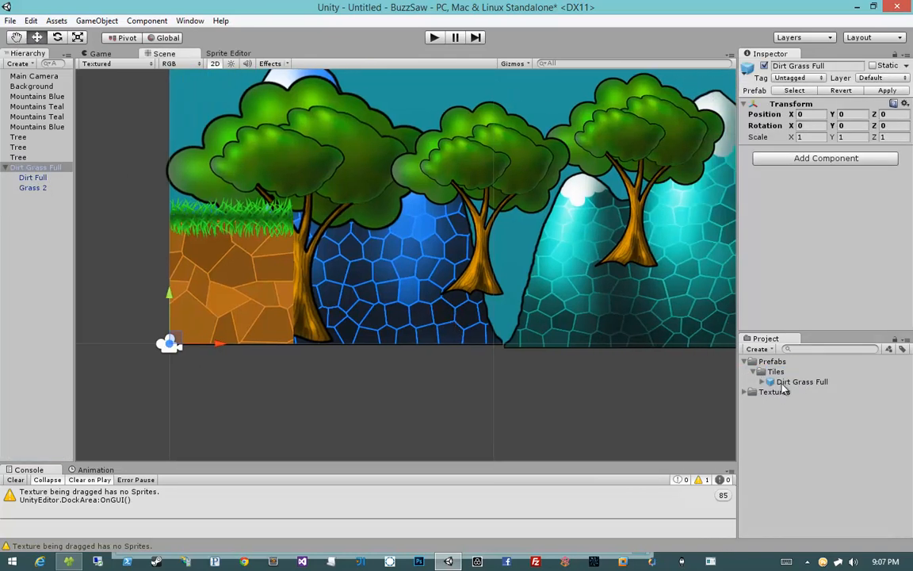
# Step: Try placing three more instances of the Dirt Grass Full prefab in the scene, and delete them again
pyautogui.click(782, 384)
pyautogui.moveTo(799, 384); pyautogui.dragTo(539, 278)
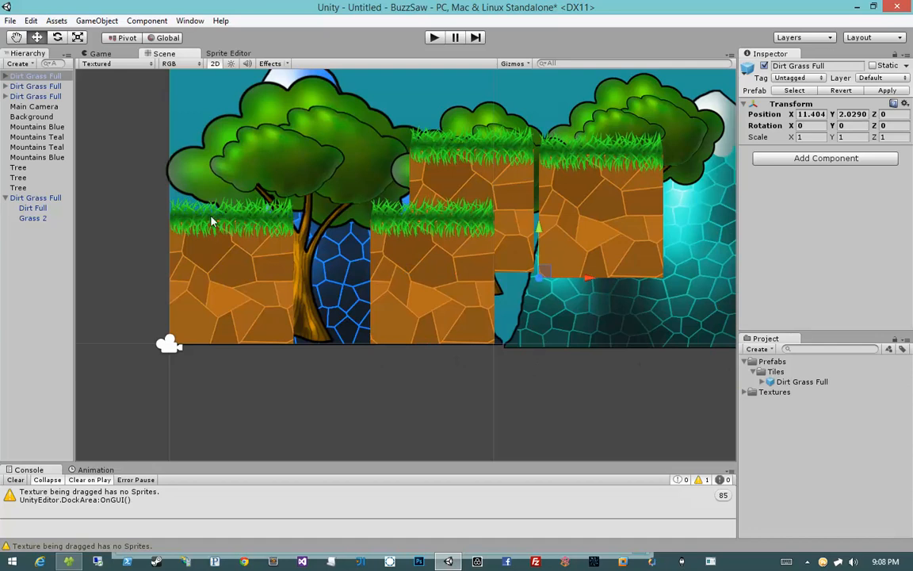
pyautogui.click(48, 86)
pyautogui.keyDown('ctrl'); pyautogui.click(46, 97); pyautogui.keyUp('ctrl')
pyautogui.keyDown('ctrl'); pyautogui.click(45, 79); pyautogui.keyUp('ctrl')
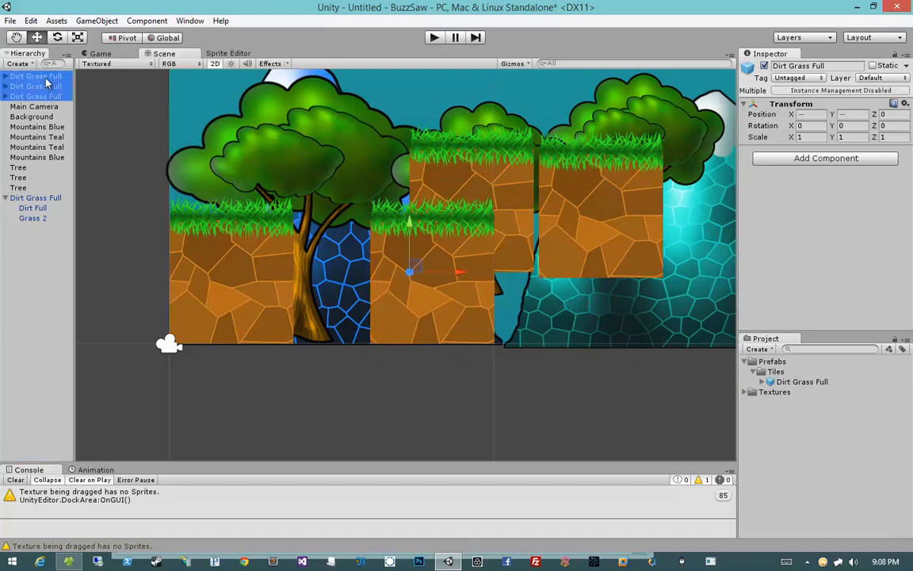
pyautogui.press('Delete')
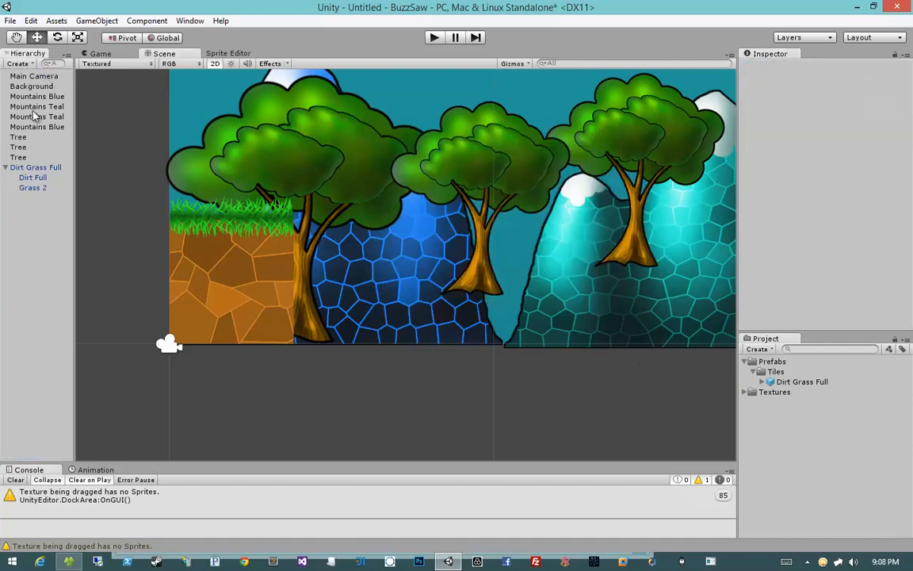
# Step: Collapse and select the Dirt Grass Full object, and set the snap settings to 1 for Move X and Move Y
pyautogui.click(5, 168)
pyautogui.click(32, 167)
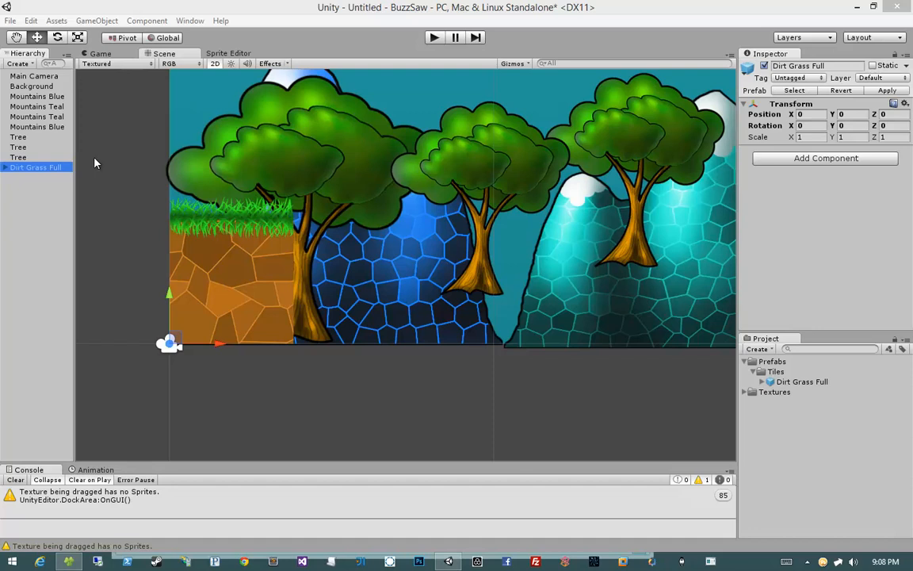
pyautogui.click(30, 20)
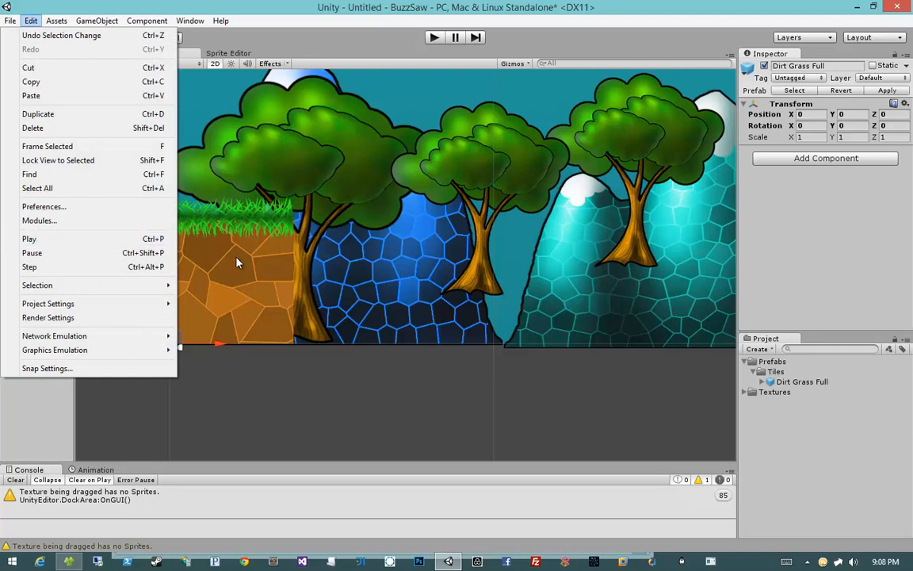
pyautogui.click(55, 369)
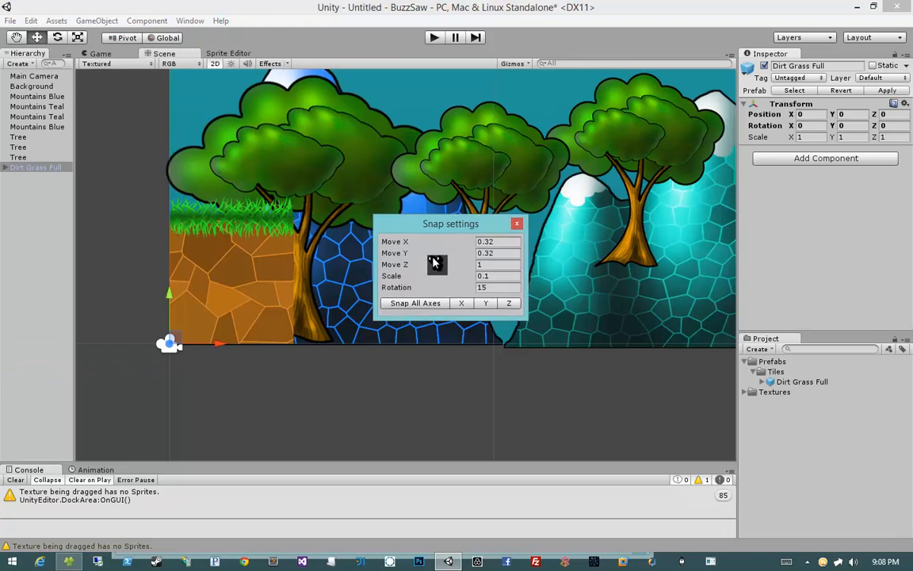
pyautogui.moveTo(429, 227); pyautogui.dragTo(470, 274)
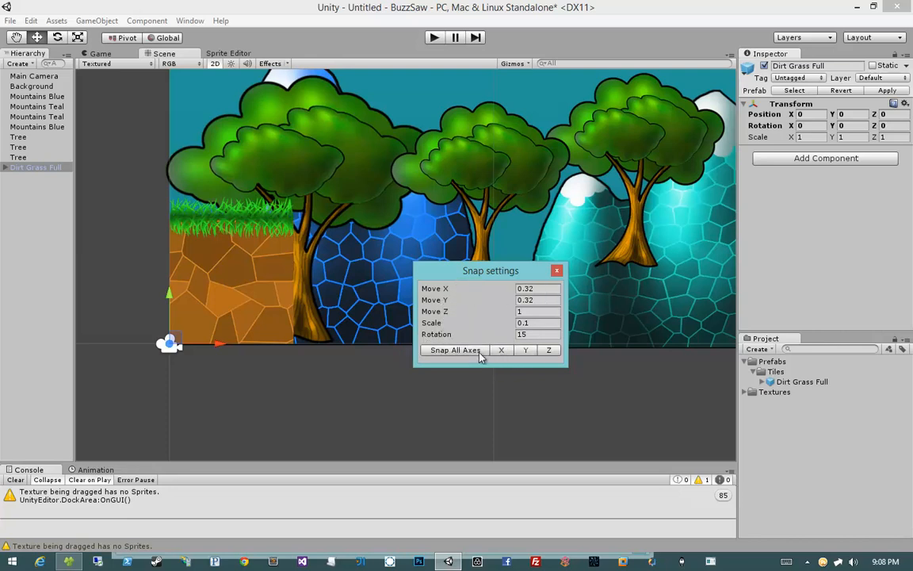
pyautogui.click(538, 289)
pyautogui.write('1')
pyautogui.press('Tab')
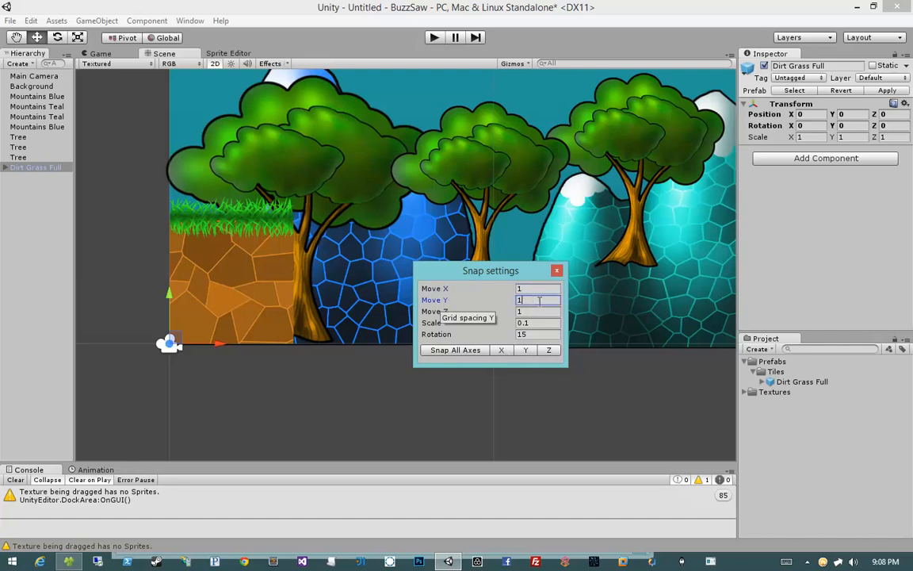
pyautogui.write('1')
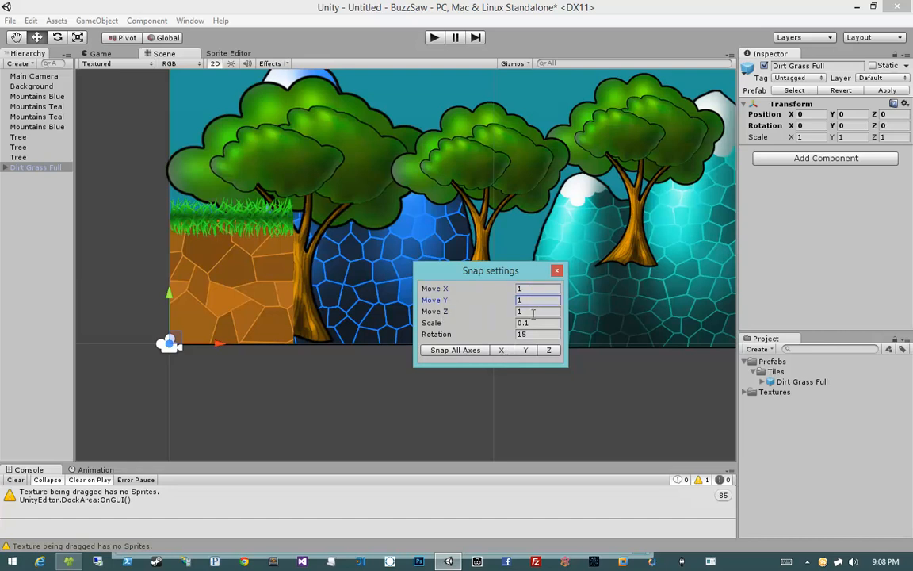
pyautogui.press('Tab')
pyautogui.click(541, 323)
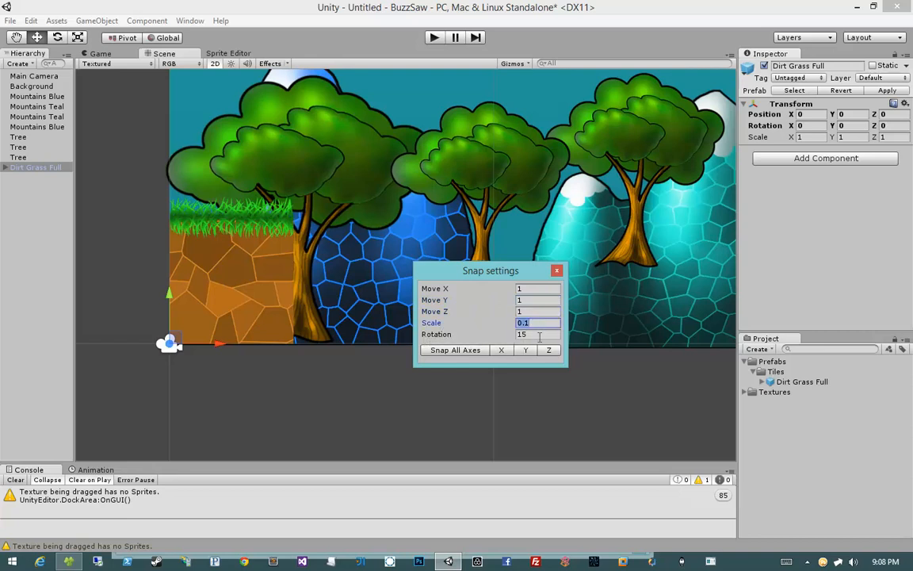
pyautogui.press('Tab')
pyautogui.click(539, 323)
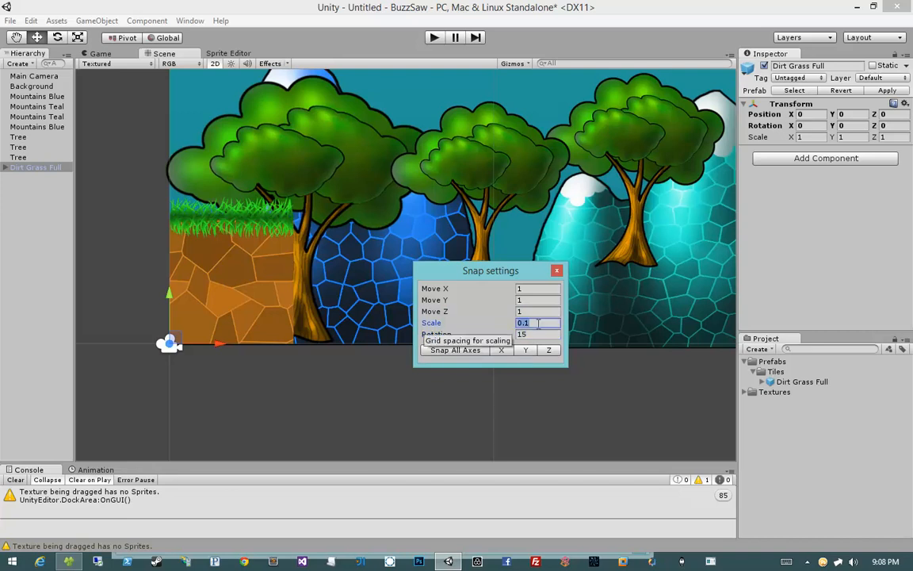
pyautogui.click(557, 272)
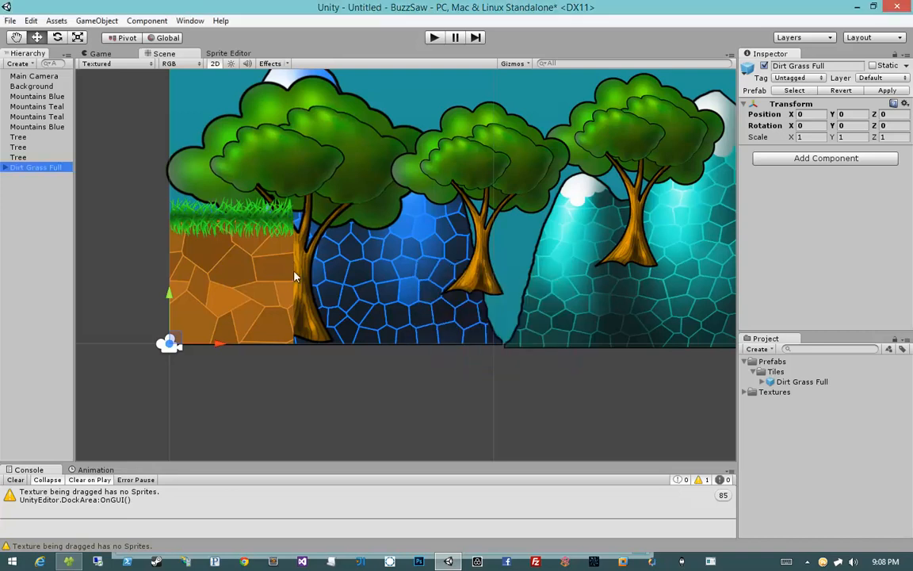
# Step: Duplicate the Dirt Grass Full object and snap the copy along the X axis to position 4
pyautogui.moveTo(220, 342)
pyautogui.mouseDown()
pyautogui.moveTo(534, 342)
pyautogui.moveTo(210, 343)
pyautogui.moveTo(533, 342)
pyautogui.moveTo(223, 337)
pyautogui.mouseUp()
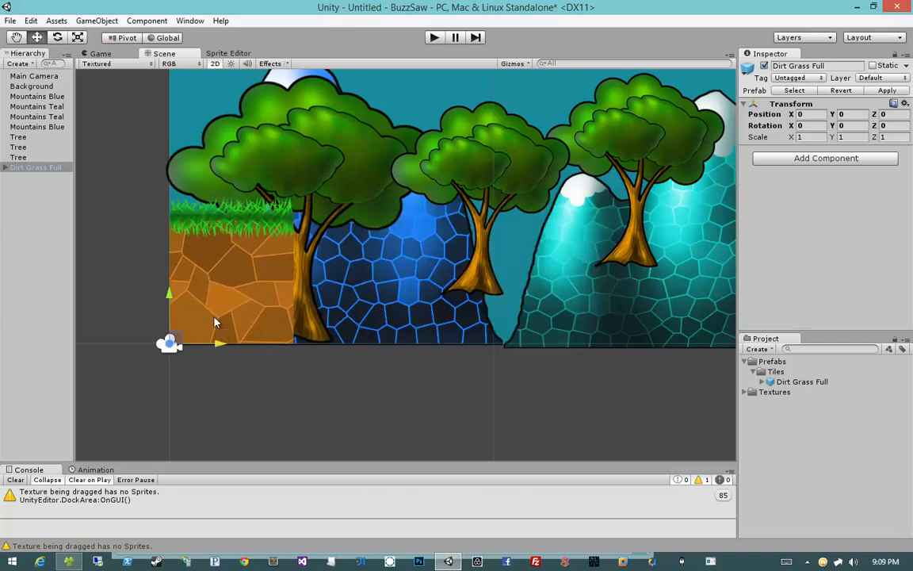
pyautogui.click(28, 168)
pyautogui.hotkey('ctrl', 'd')
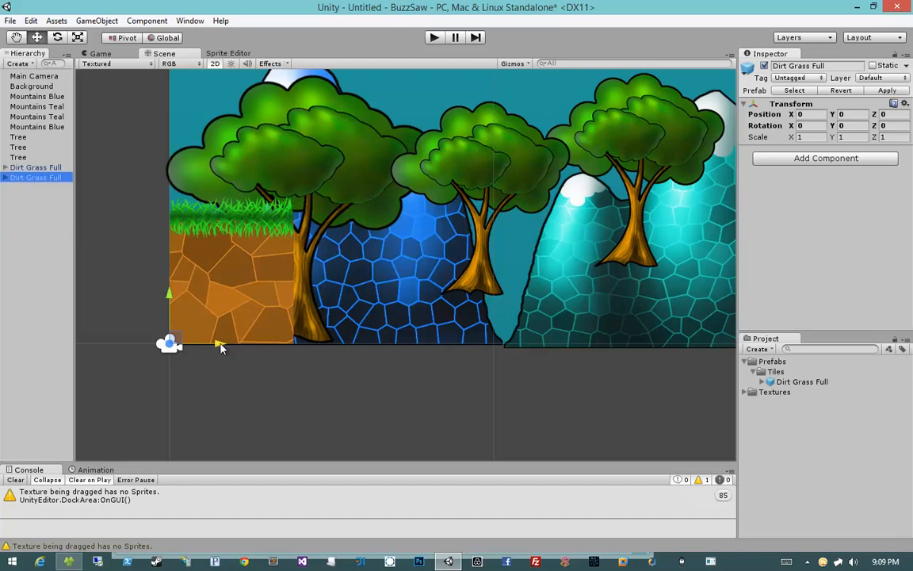
pyautogui.moveTo(229, 351); pyautogui.dragTo(338, 346)
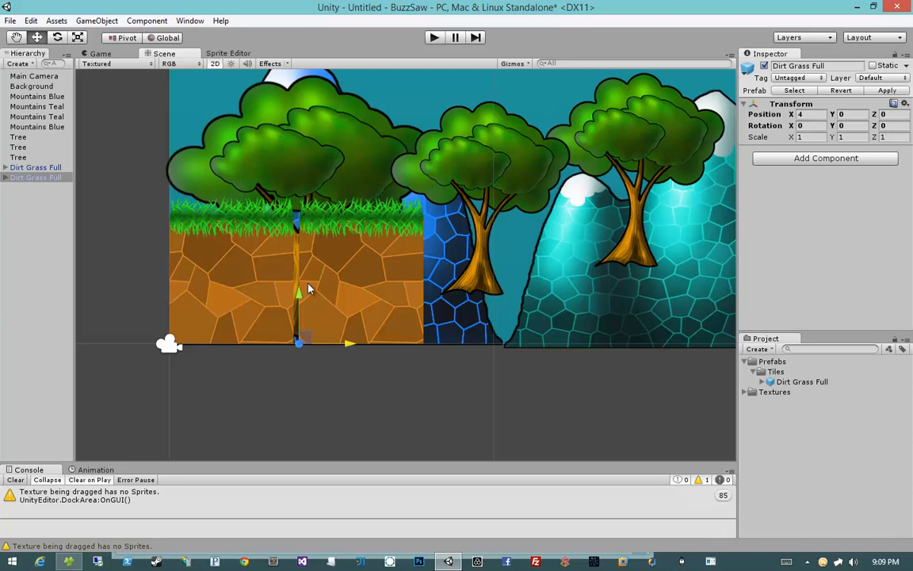
# Step: Look at the import settings of BG Atlas 2 and Texture Atlas Main in Textures, and expand Texture Atlas Main's sprites
pyautogui.click(745, 393)
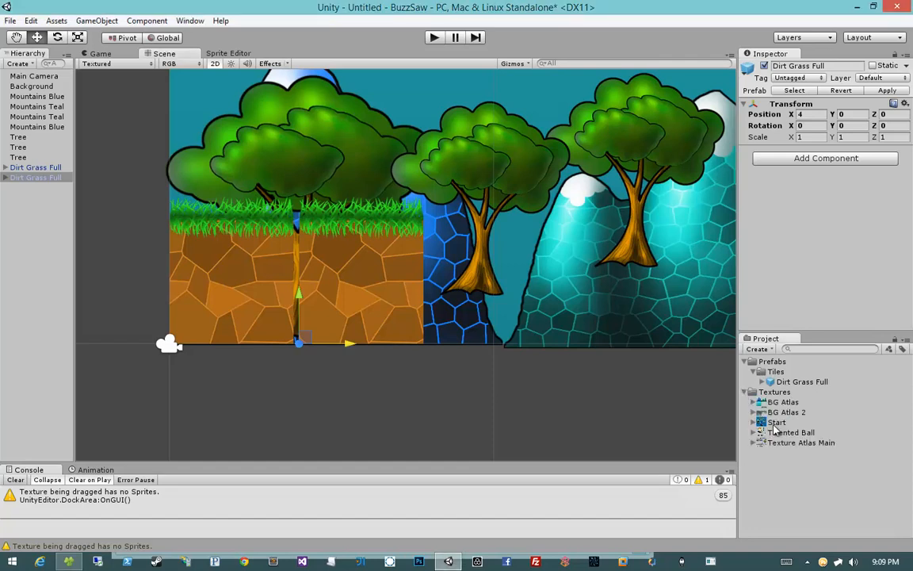
pyautogui.click(774, 413)
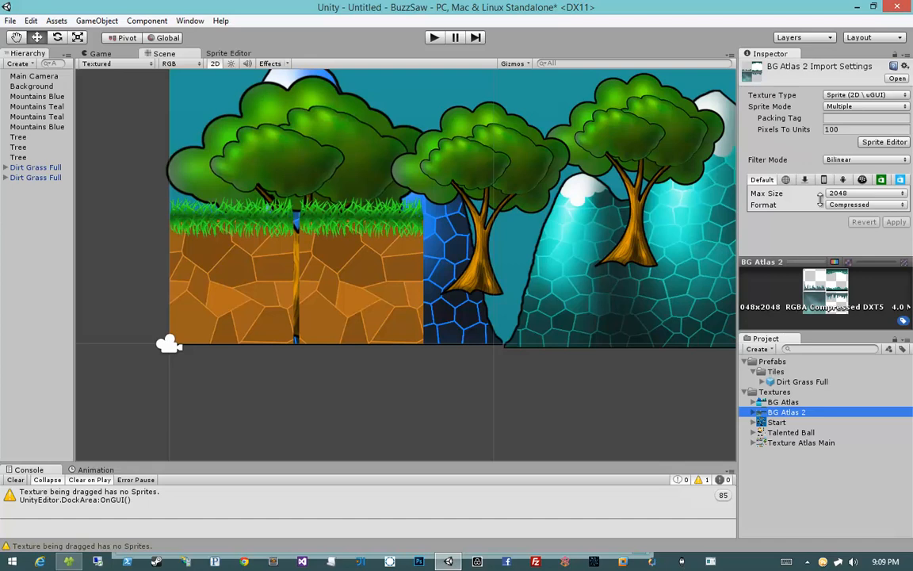
pyautogui.click(754, 444)
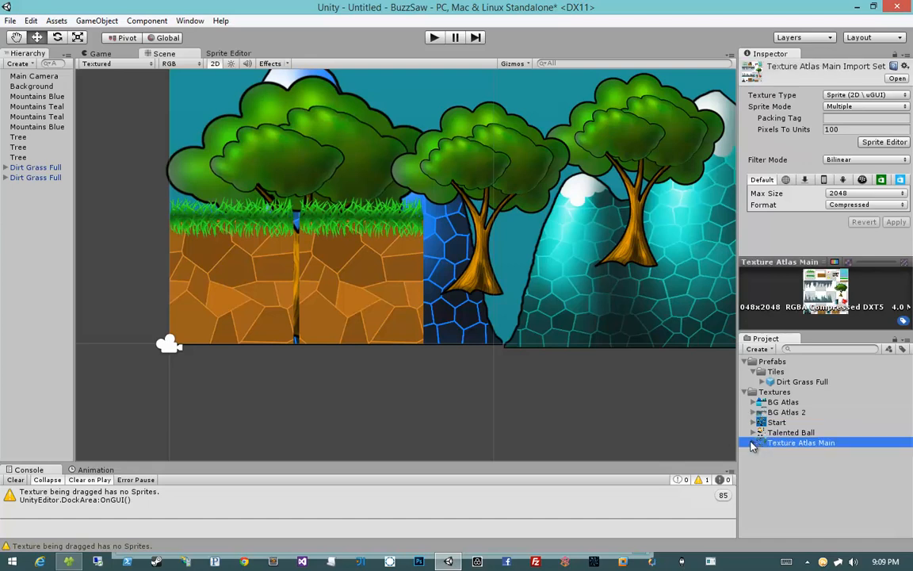
pyautogui.click(754, 443)
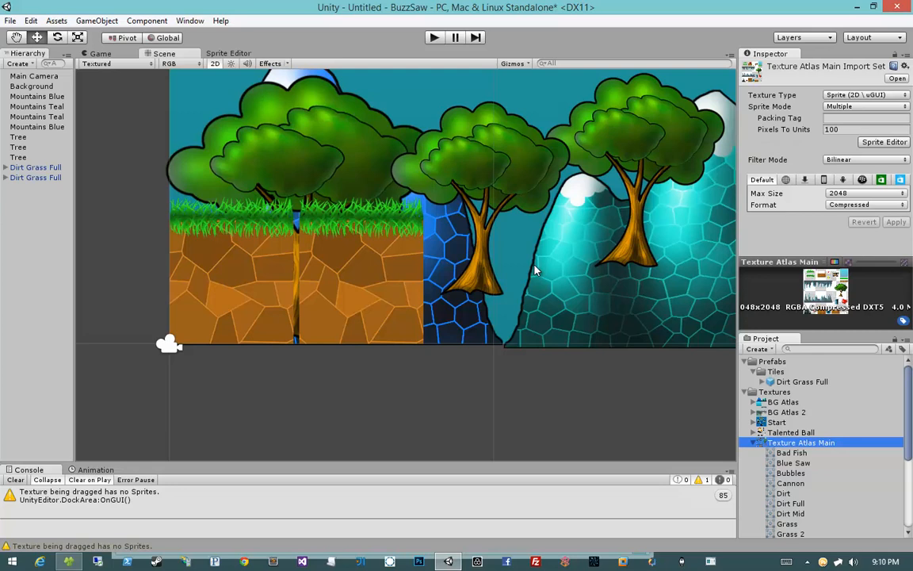
# Step: Reselect the duplicated Dirt Grass Full tile and set the snap settings to 0.3 for Move X and Move Y
pyautogui.click(187, 269)
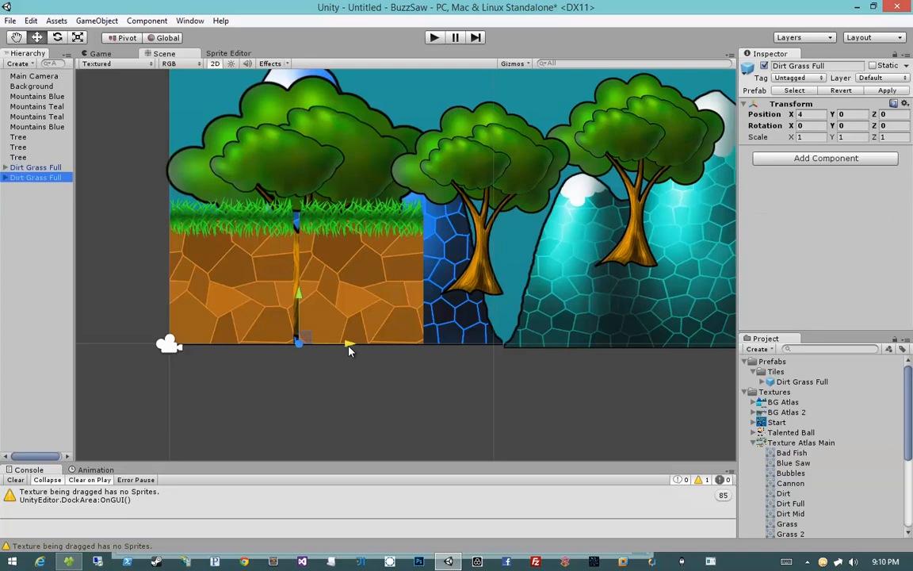
pyautogui.moveTo(349, 348)
pyautogui.mouseDown()
pyautogui.moveTo(265, 349)
pyautogui.moveTo(377, 343)
pyautogui.moveTo(329, 346)
pyautogui.moveTo(369, 342)
pyautogui.moveTo(345, 343)
pyautogui.mouseUp()
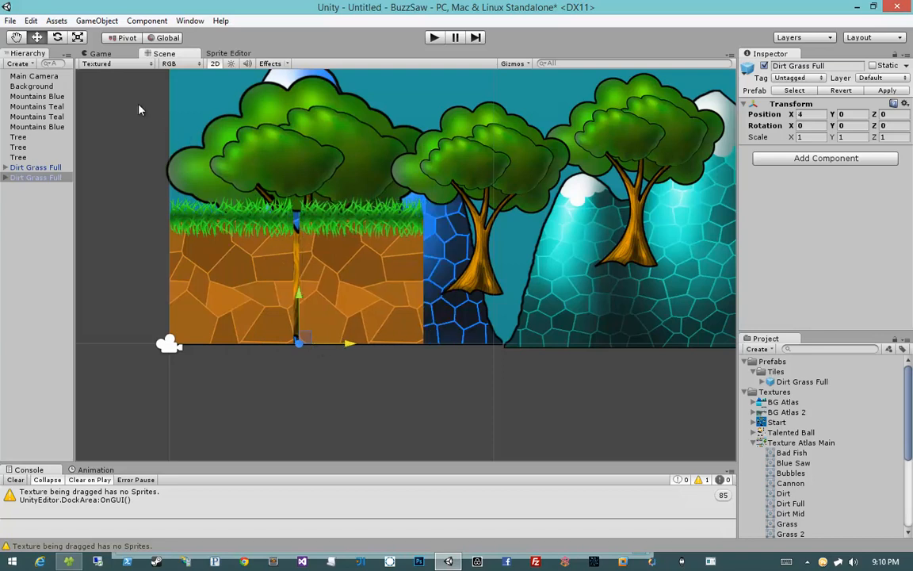
pyautogui.click(31, 21)
pyautogui.click(71, 368)
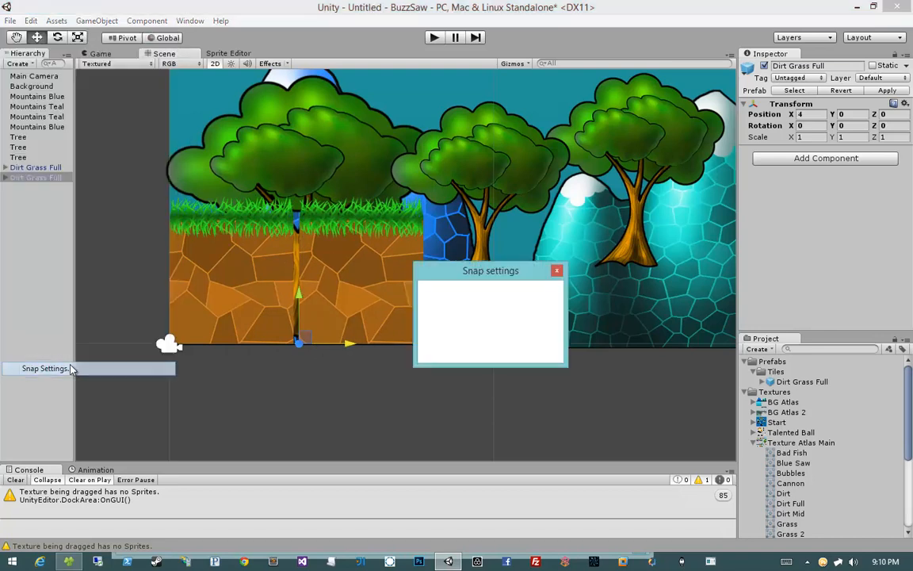
pyautogui.moveTo(486, 274); pyautogui.dragTo(504, 283)
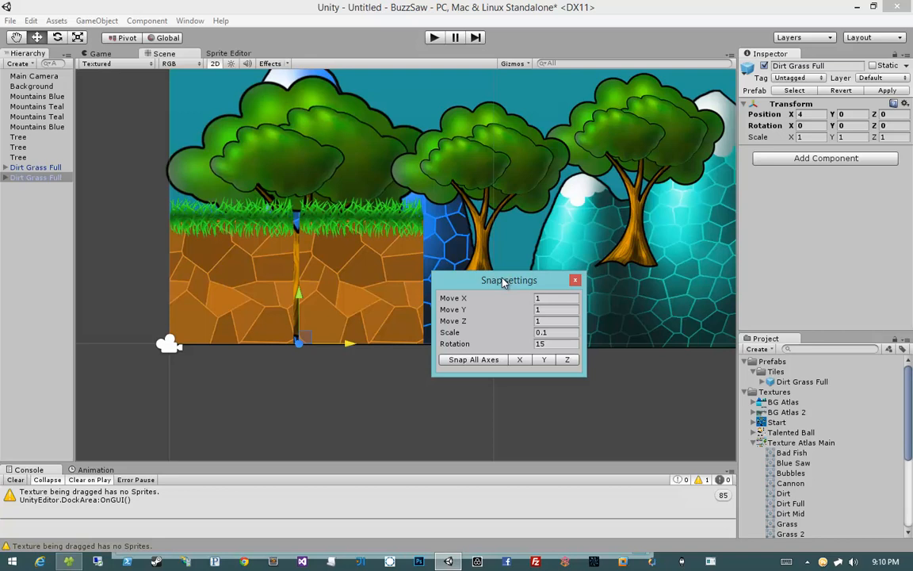
pyautogui.click(564, 298)
pyautogui.press('BackSpace')
pyautogui.write('0.3')
pyautogui.press('Tab')
pyautogui.write('0.3')
pyautogui.click(576, 280)
# Step: Snap the duplicated Dirt Grass Full tile back to X 3.7 to close the gap and inspect the seam
pyautogui.moveTo(349, 349)
pyautogui.keyDown('ctrl'); pyautogui.mouseDown()
pyautogui.moveTo(221, 349)
pyautogui.moveTo(340, 346)
pyautogui.mouseUp(); pyautogui.keyUp('ctrl')
pyautogui.scroll(1, 314, 337)
pyautogui.moveTo(254, 325); pyautogui.dragTo(433, 325, button='middle')
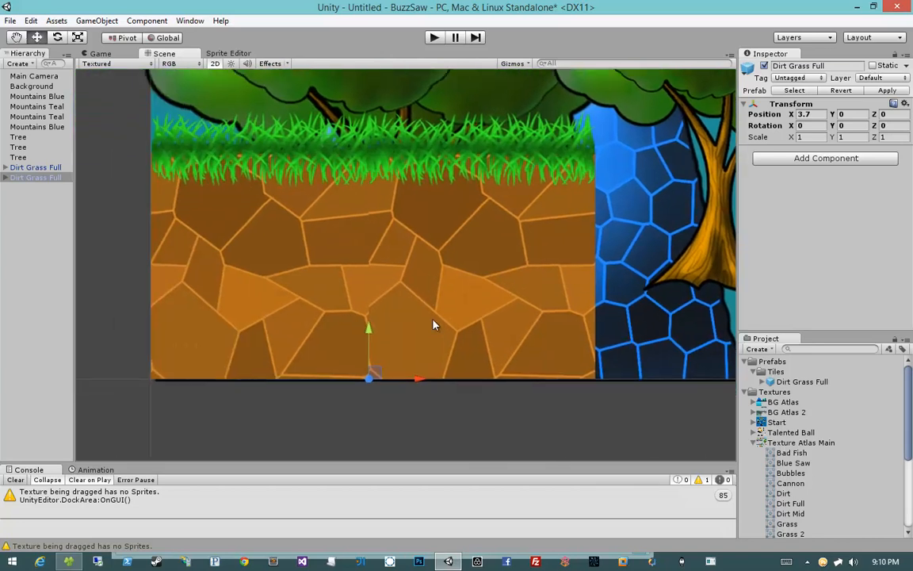
# Step: Shift the duplicated Dirt Grass Full tile along the X axis to about 3.83 and set the snap Move X to 0.37
pyautogui.moveTo(418, 382); pyautogui.dragTo(425, 382)
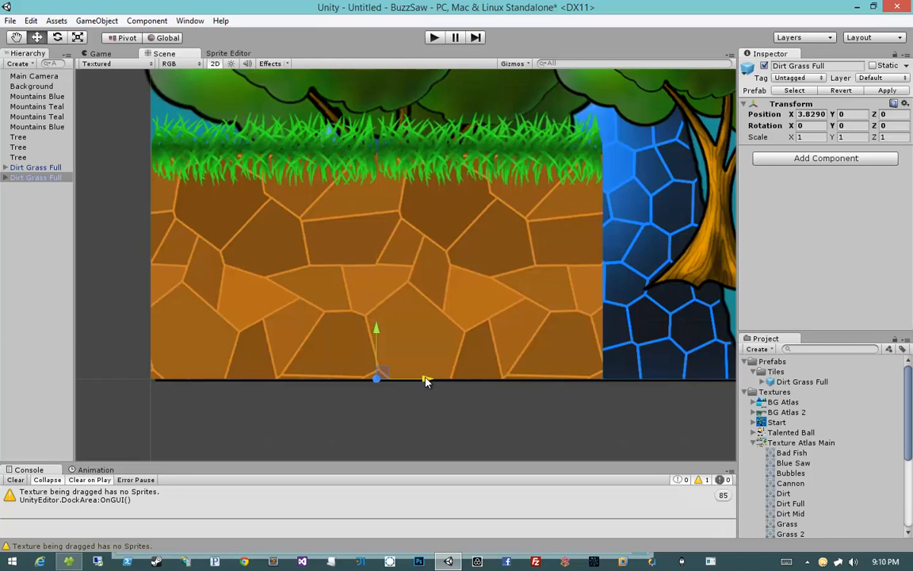
pyautogui.click(56, 21)
pyautogui.click(31, 20)
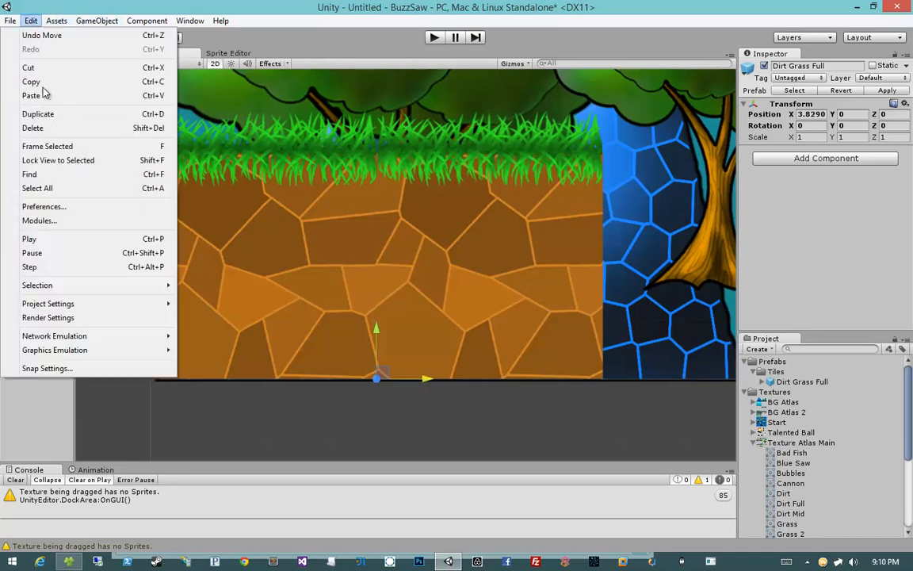
pyautogui.click(47, 368)
pyautogui.click(574, 298)
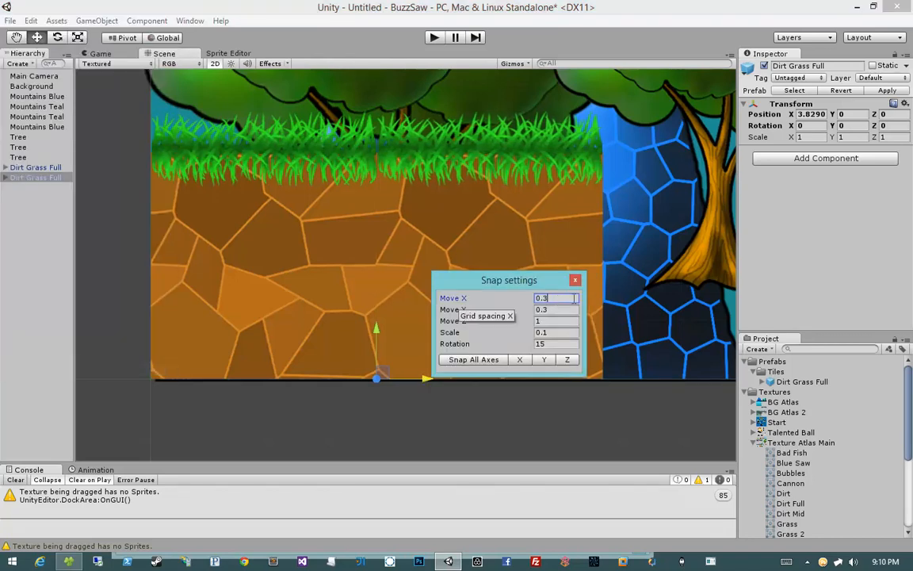
pyautogui.write('6')
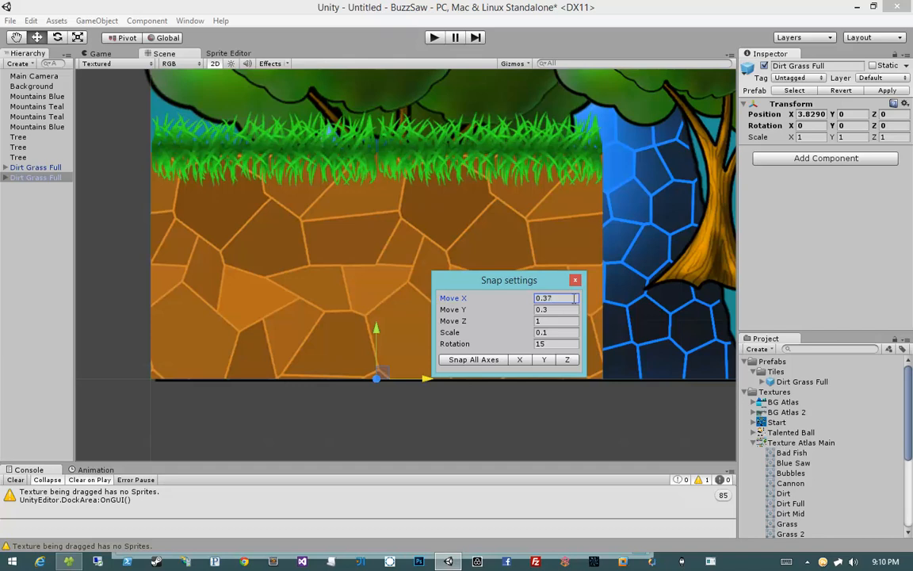
pyautogui.click(575, 280)
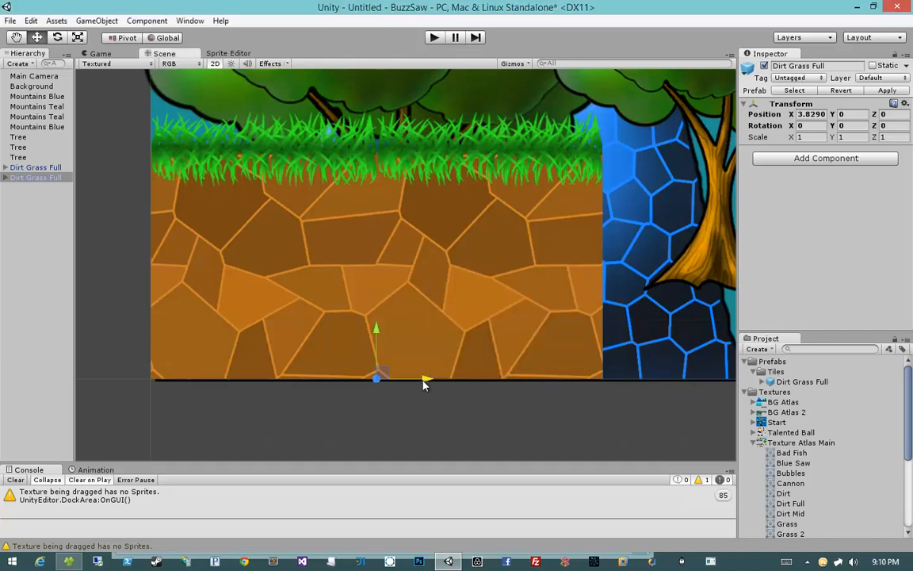
# Step: Try duplicating the second Dirt Grass Full tile and snapping the copy along X to about 7.53, and undo the move
pyautogui.hotkey('ctrl', 'd')
pyautogui.keyDown('ctrl'); pyautogui.moveTo(424, 385); pyautogui.dragTo(646, 380); pyautogui.keyUp('ctrl')
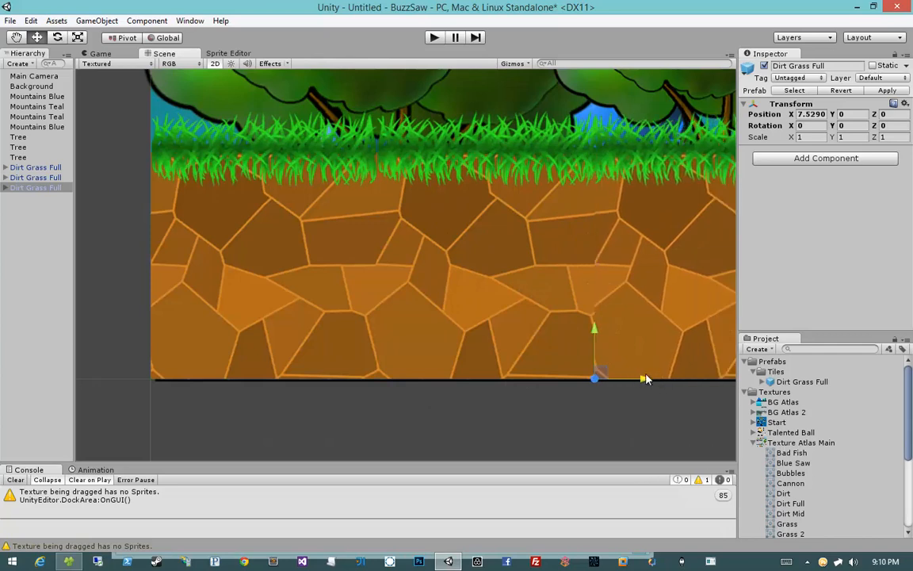
pyautogui.hotkey('ctrl', 'z')
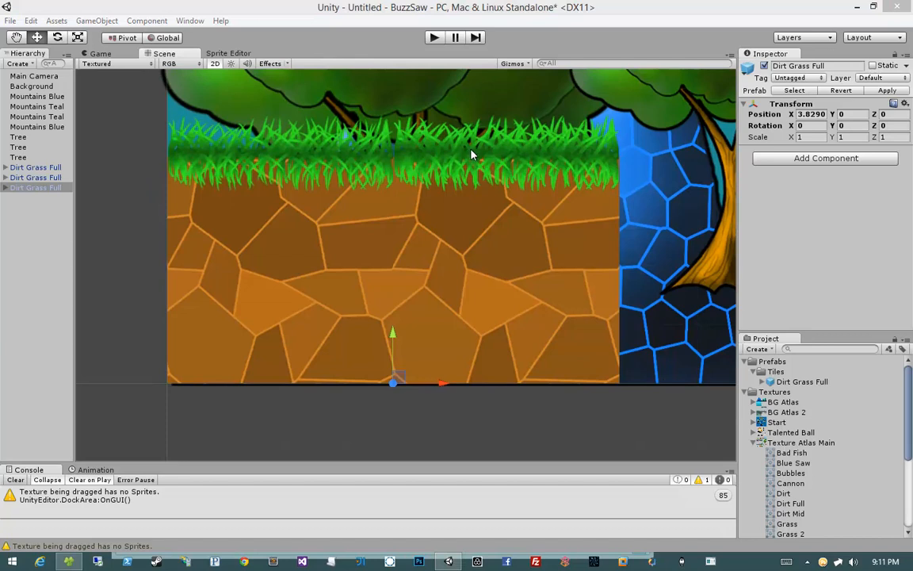
# Step: Set the snap settings to 0.64 for both Move X and Move Y
pyautogui.click(32, 21)
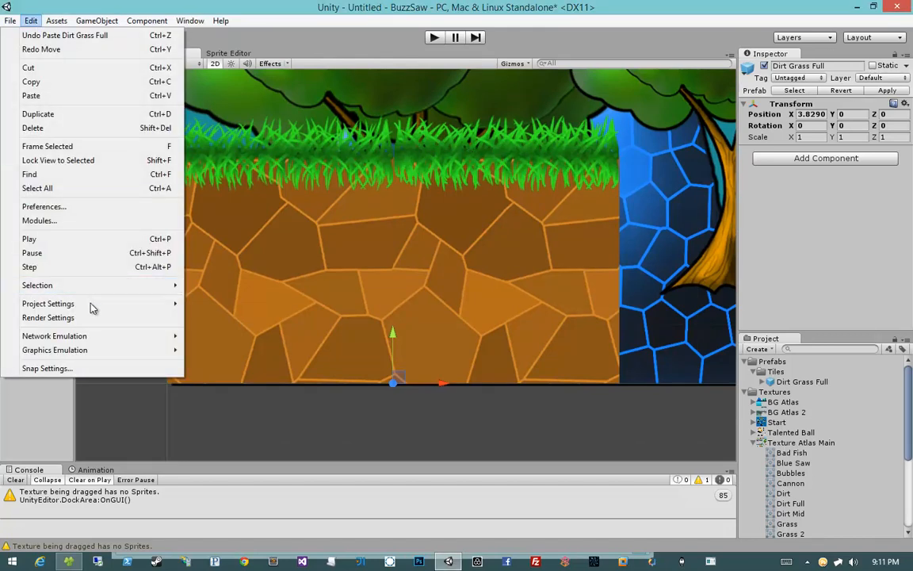
pyautogui.click(48, 368)
pyautogui.click(555, 299)
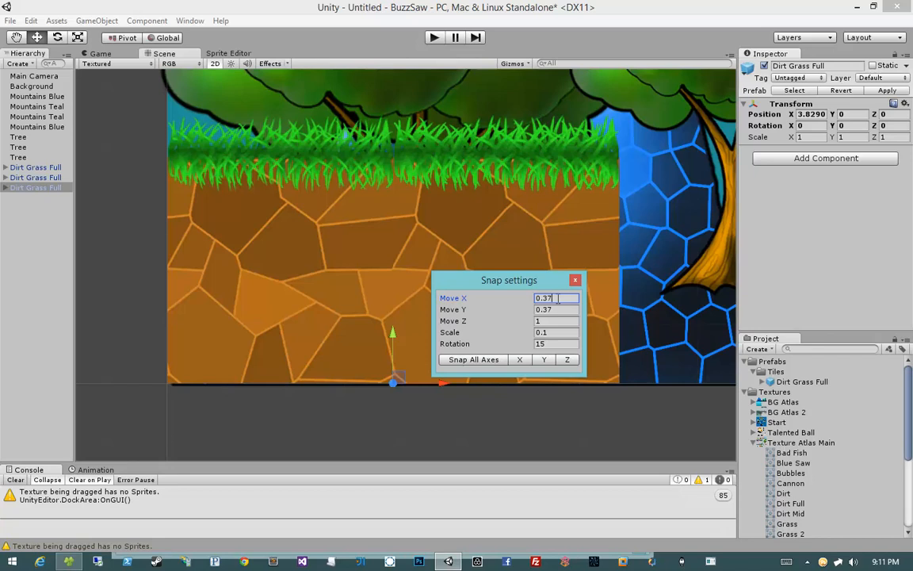
pyautogui.press('Tab')
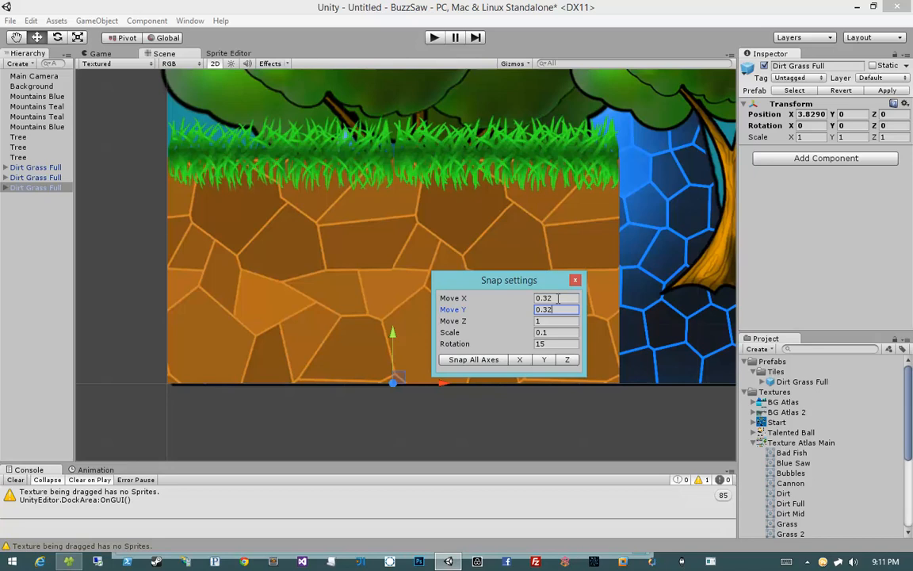
pyautogui.hotkey('shift', 'Tab')
pyautogui.write('.64')
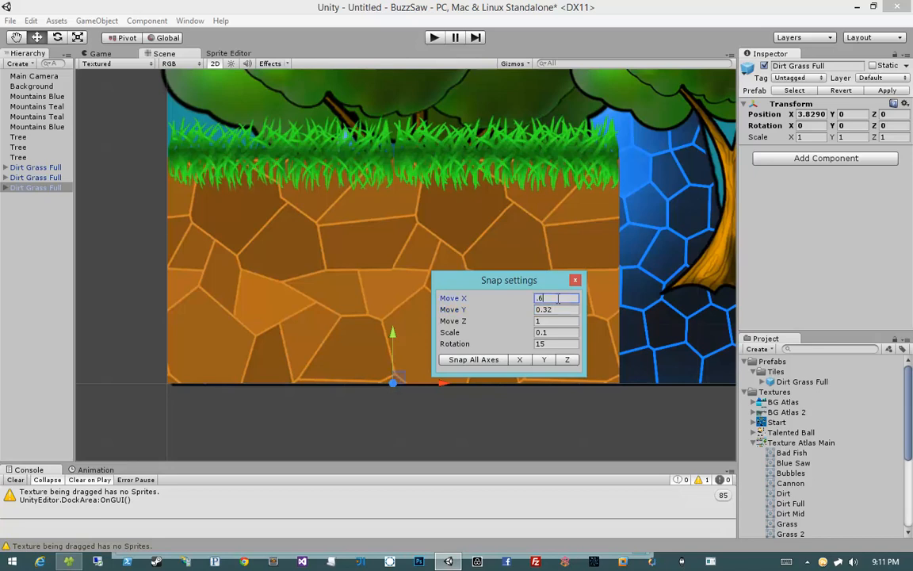
pyautogui.press('Tab')
pyautogui.write('.5')
pyautogui.write('4')
pyautogui.press('Return')
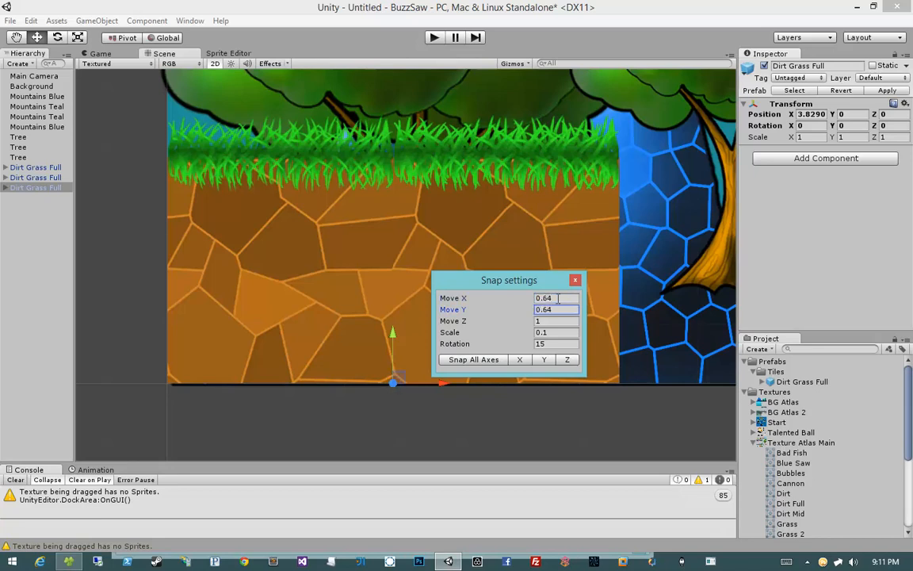
pyautogui.click(574, 280)
# Step: Delete the last two Dirt Grass Full copies from the scene, keeping only the original tile
pyautogui.click(44, 187)
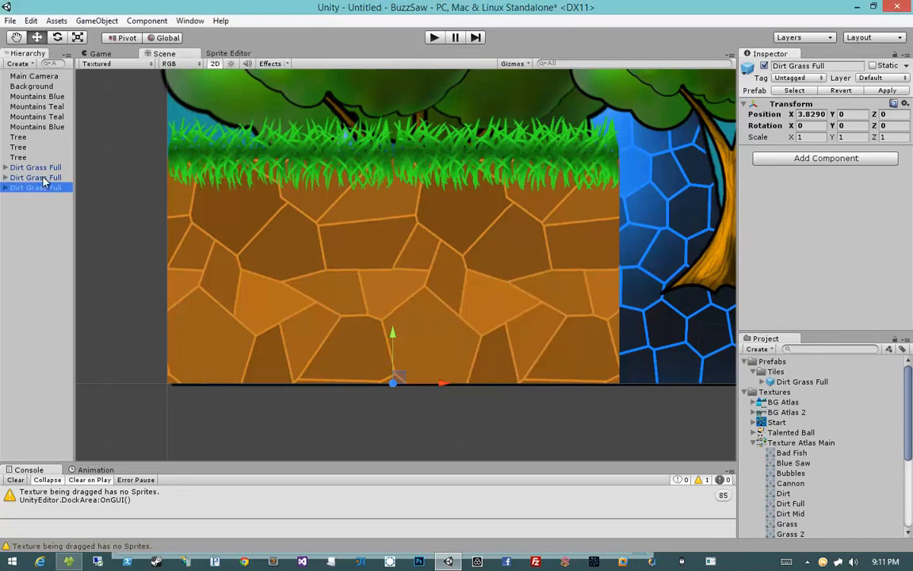
pyautogui.click(43, 177)
pyautogui.click(45, 187)
pyautogui.keyDown('shift'); pyautogui.click(43, 177); pyautogui.keyUp('shift')
pyautogui.press('Delete')
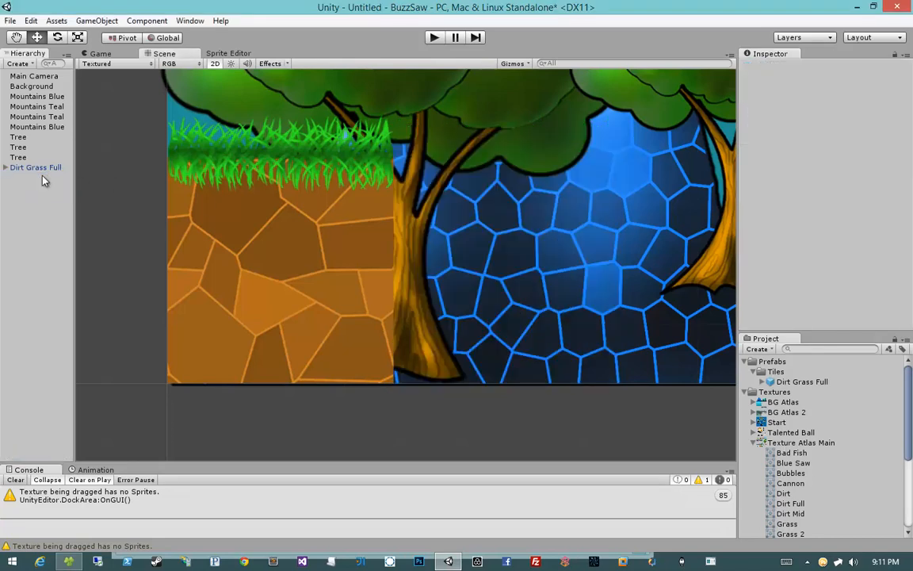
# Step: Duplicate the remaining Dirt Grass Full tile, snap the copy along the X axis to 3.84, and check the seam
pyautogui.click(33, 168)
pyautogui.hotkey('ctrl', 'd')
pyautogui.moveTo(214, 389); pyautogui.dragTo(444, 385)
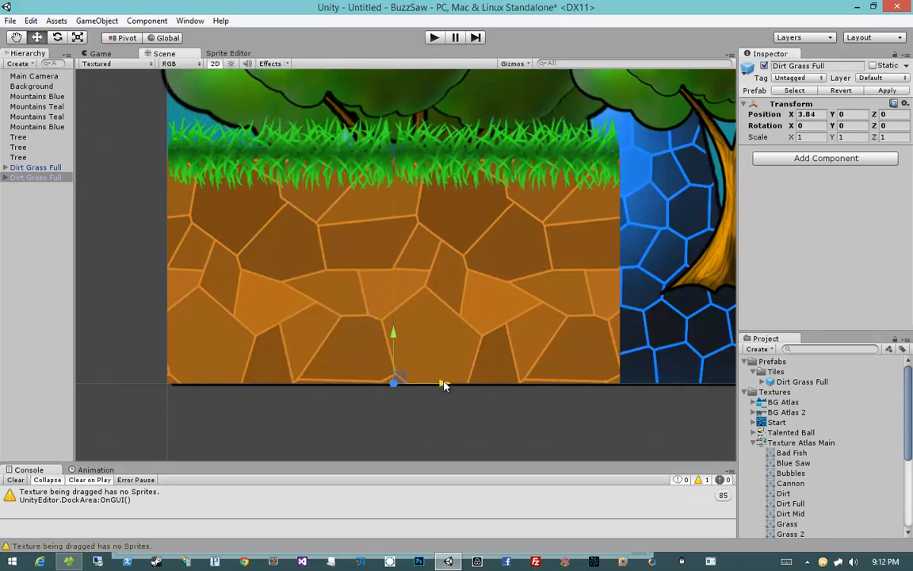
pyautogui.click(474, 410)
pyautogui.moveTo(453, 379); pyautogui.dragTo(448, 387, button='middle')
pyautogui.scroll(5, 448, 387)
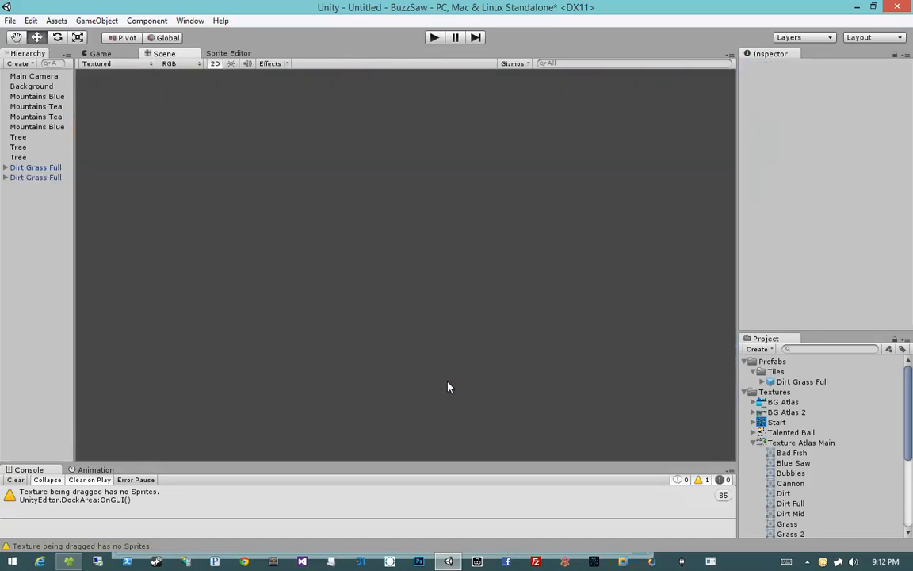
pyautogui.scroll(-9, 448, 387)
pyautogui.scroll(-7, 448, 387)
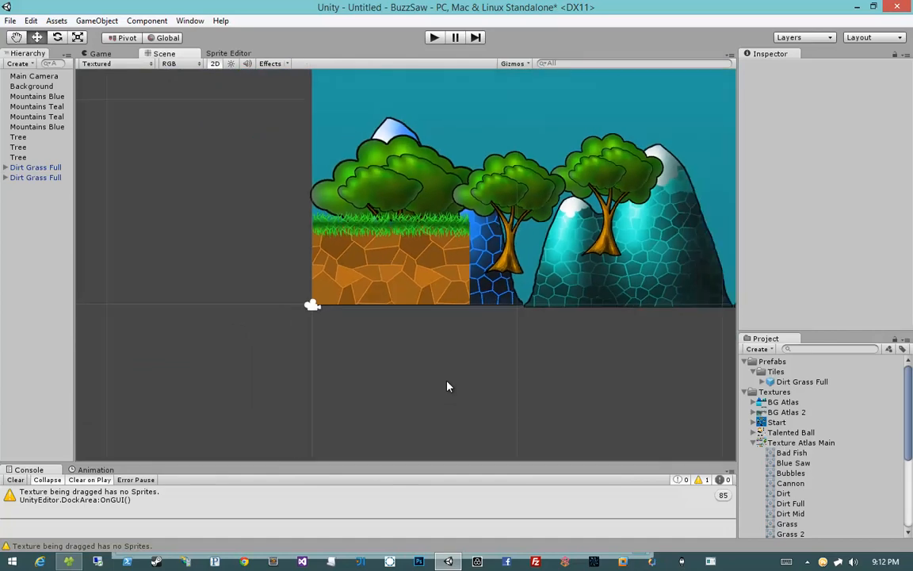
# Step: Duplicate the second Dirt Grass Full tile and snap the copy along X flush against it as the third tile
pyautogui.moveTo(505, 341); pyautogui.dragTo(456, 394, button='middle')
pyautogui.scroll(2, 455, 393)
pyautogui.moveTo(369, 357); pyautogui.dragTo(366, 314, button='middle')
pyautogui.press('w')
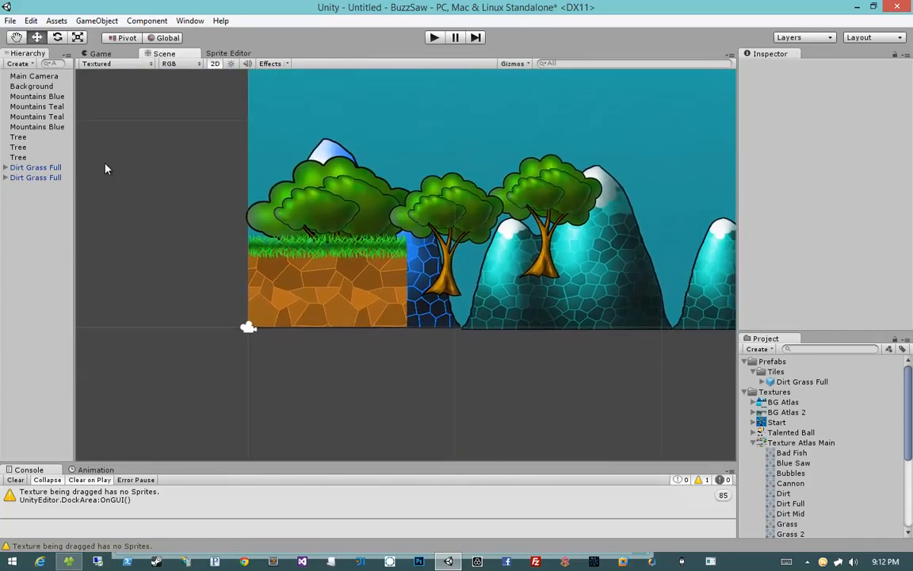
pyautogui.click(35, 178)
pyautogui.hotkey('ctrl', 'd')
pyautogui.moveTo(372, 338); pyautogui.dragTo(458, 331)
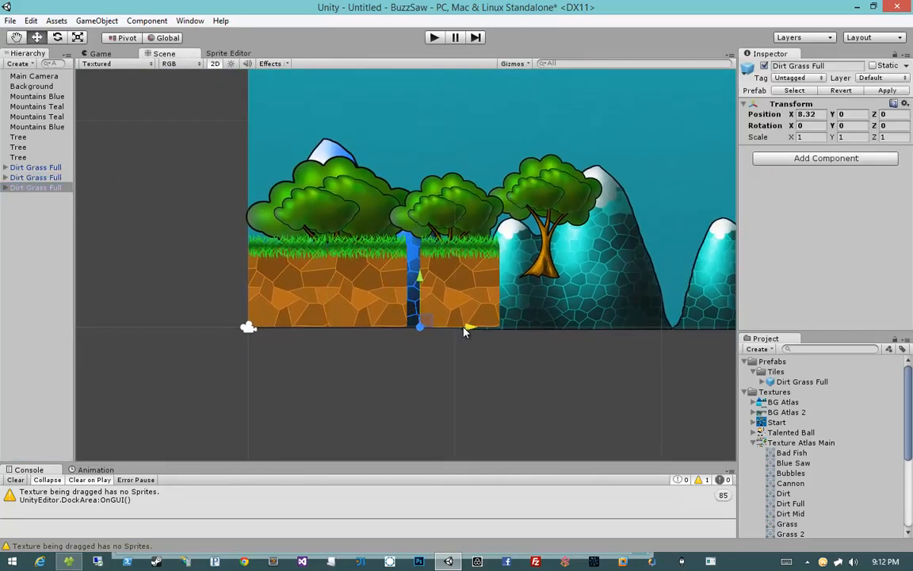
pyautogui.click(443, 363)
pyautogui.press('q')
pyautogui.moveTo(457, 347); pyautogui.dragTo(401, 341, button='middle')
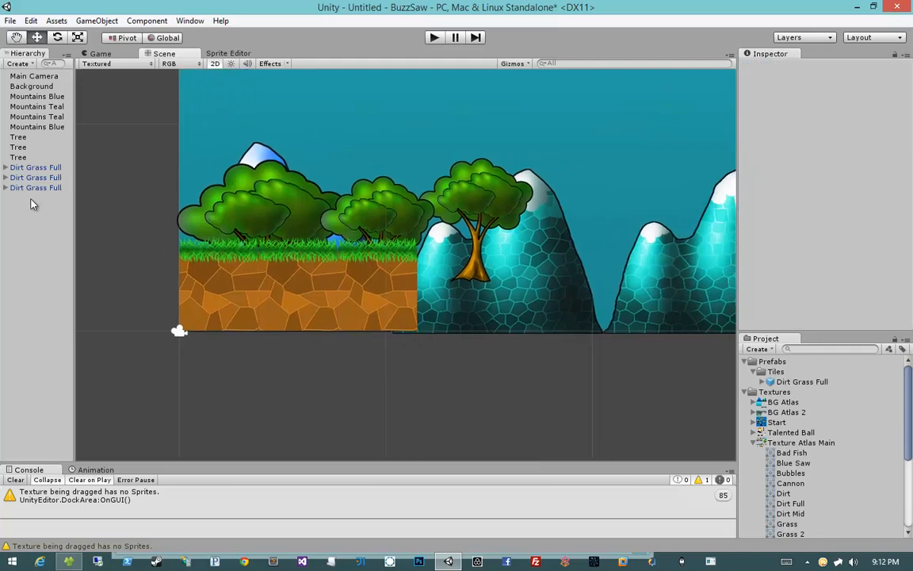
# Step: Duplicate the first Dirt Grass Full tile and snap the copy to X 11.52 at the end of the row
pyautogui.click(31, 167)
pyautogui.hotkey('ctrl', 'd')
pyautogui.moveTo(230, 332); pyautogui.dragTo(468, 334)
pyautogui.click(441, 357)
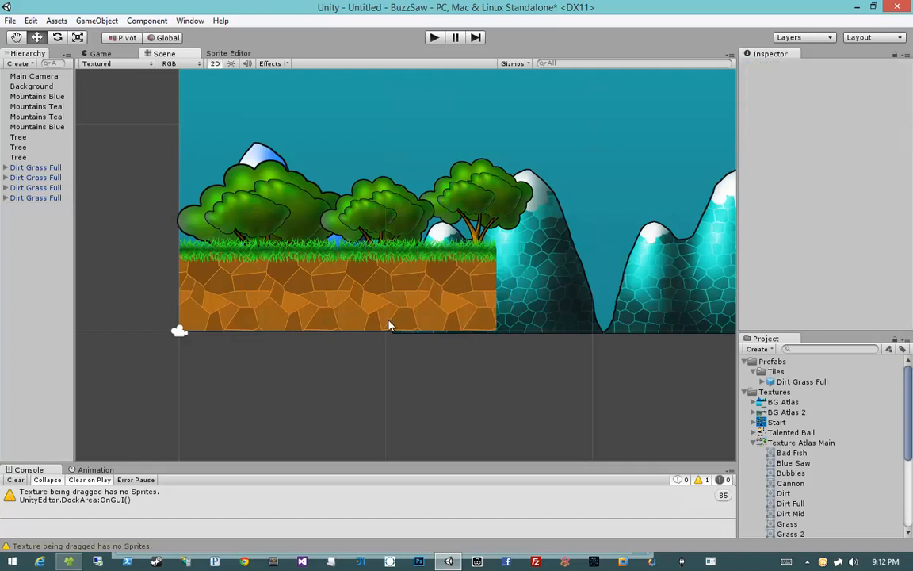
# Step: Duplicate all four Dirt Grass Full tiles together and snap the copies along X to extend the ground to eight tiles
pyautogui.click(35, 167)
pyautogui.keyDown('shift'); pyautogui.click(36, 188); pyautogui.keyUp('shift')
pyautogui.keyDown('shift'); pyautogui.click(58, 199); pyautogui.keyUp('shift')
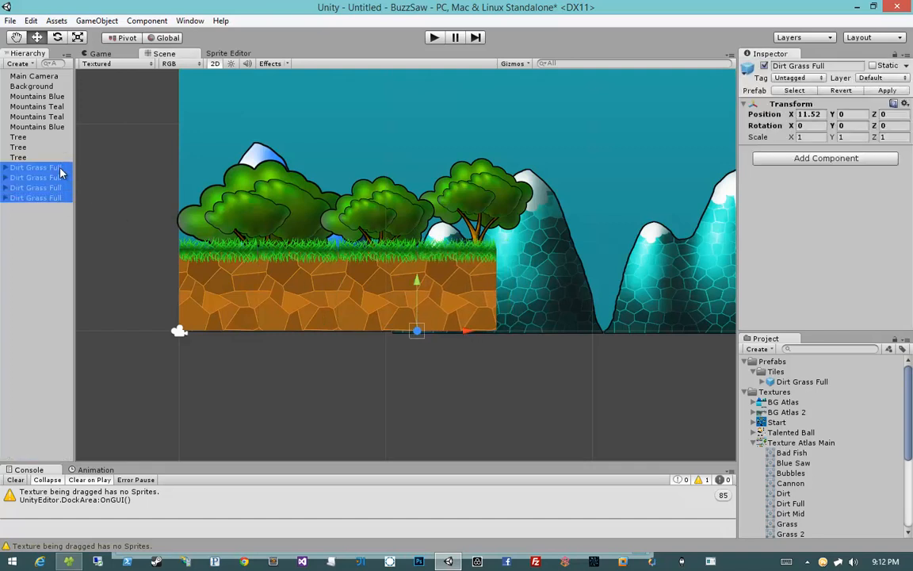
pyautogui.hotkey('ctrl', 'd')
pyautogui.moveTo(229, 332); pyautogui.dragTo(547, 337)
pyautogui.click(516, 366)
pyautogui.moveTo(493, 374); pyautogui.dragTo(468, 374, button='middle')
pyautogui.scroll(-3, 467, 373)
pyautogui.moveTo(406, 381); pyautogui.dragTo(553, 402, button='middle')
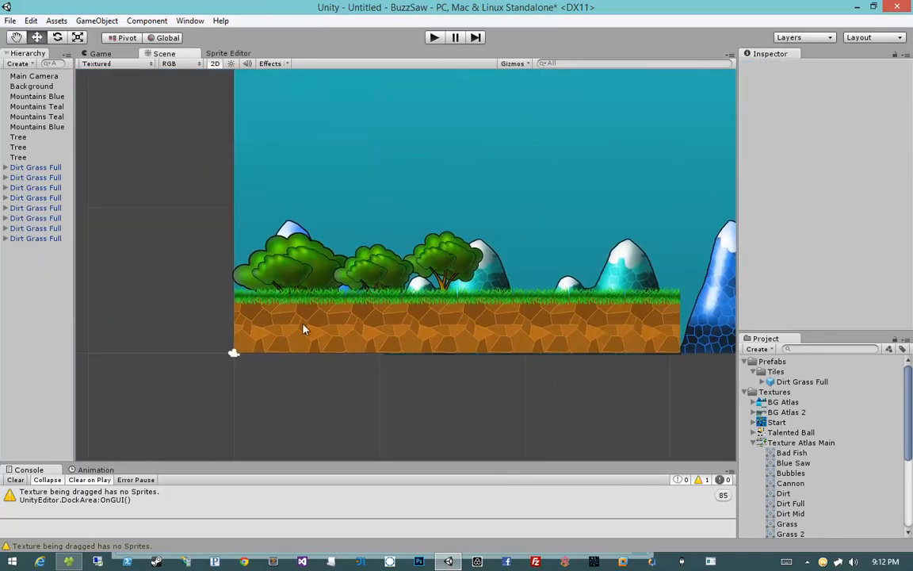
# Step: Examine the seams in the grass and dirt along the row of eight tiles
pyautogui.scroll(2, 409, 381)
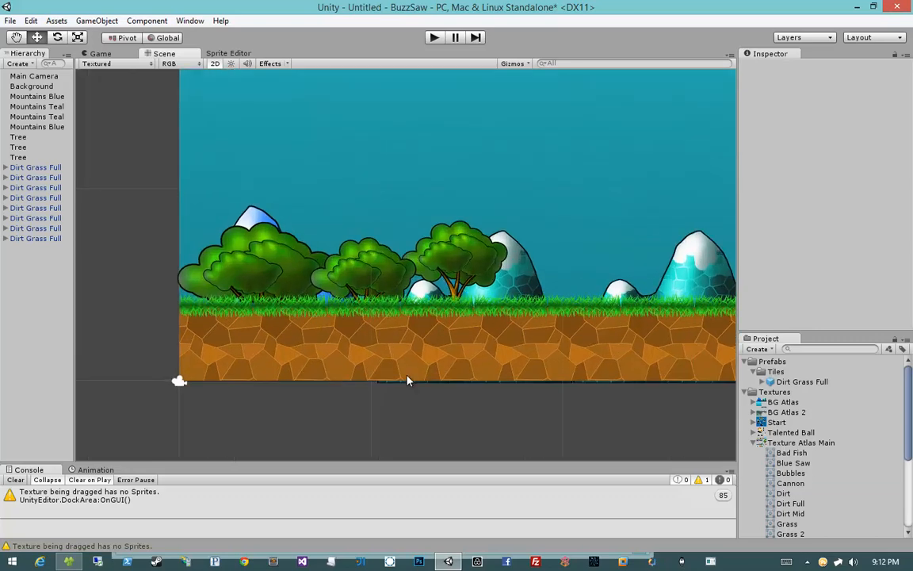
pyautogui.scroll(2, 405, 380)
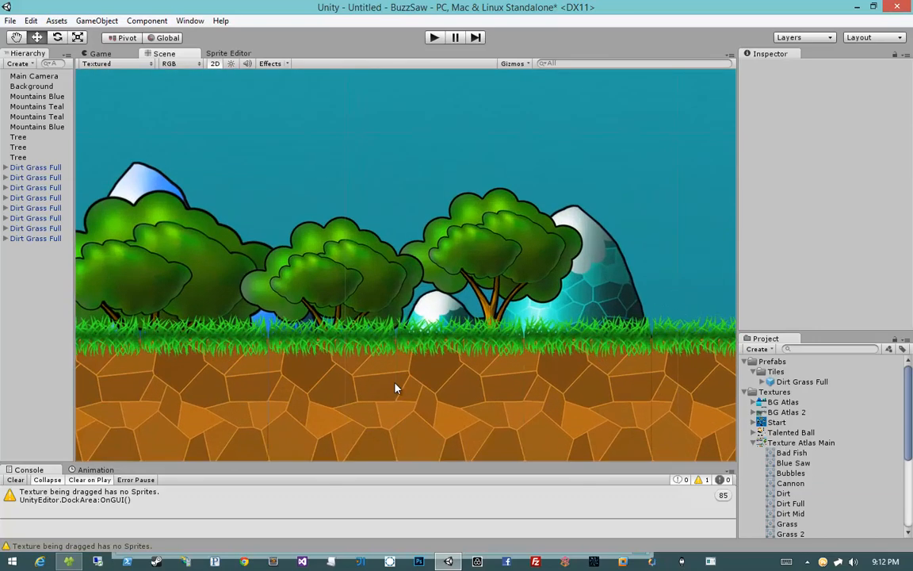
pyautogui.moveTo(397, 383); pyautogui.dragTo(434, 300, button='middle')
pyautogui.scroll(4, 471, 298)
pyautogui.scroll(-2, 436, 306)
pyautogui.scroll(-5, 436, 302)
pyautogui.moveTo(612, 323); pyautogui.dragTo(483, 338, button='middle')
pyautogui.scroll(-3, 546, 327)
pyautogui.scroll(-3, 484, 339)
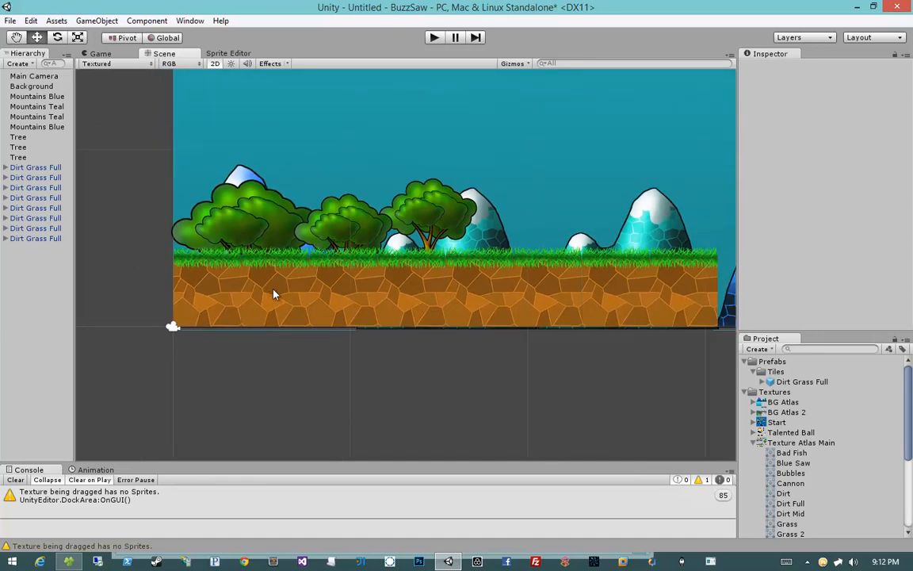
# Step: Delete the last six Dirt Grass Full tiles, keeping only the first two
pyautogui.click(44, 237)
pyautogui.keyDown('shift'); pyautogui.click(35, 188); pyautogui.keyUp('shift')
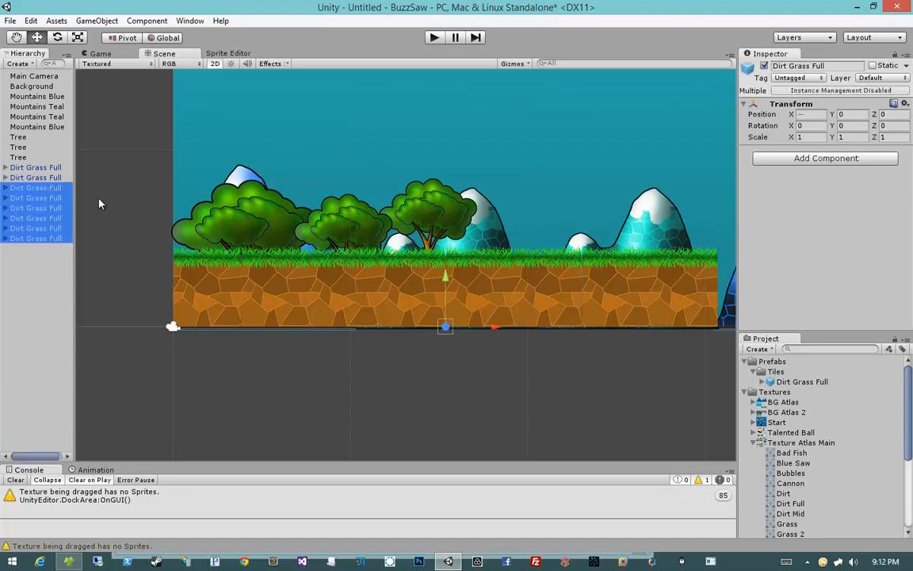
pyautogui.press('Delete')
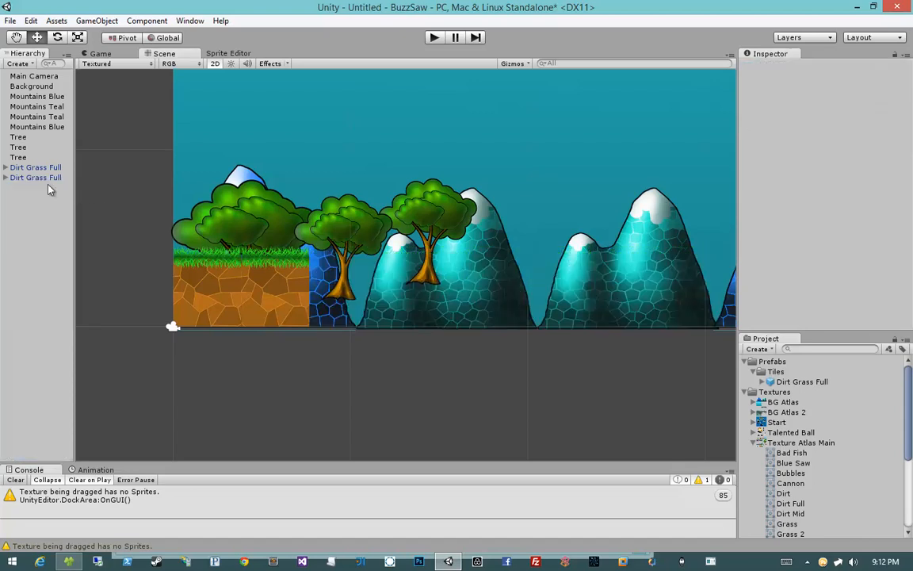
# Step: Select the large tree behind the grass tiles and set its X and Y scale to 1
pyautogui.click(354, 235)
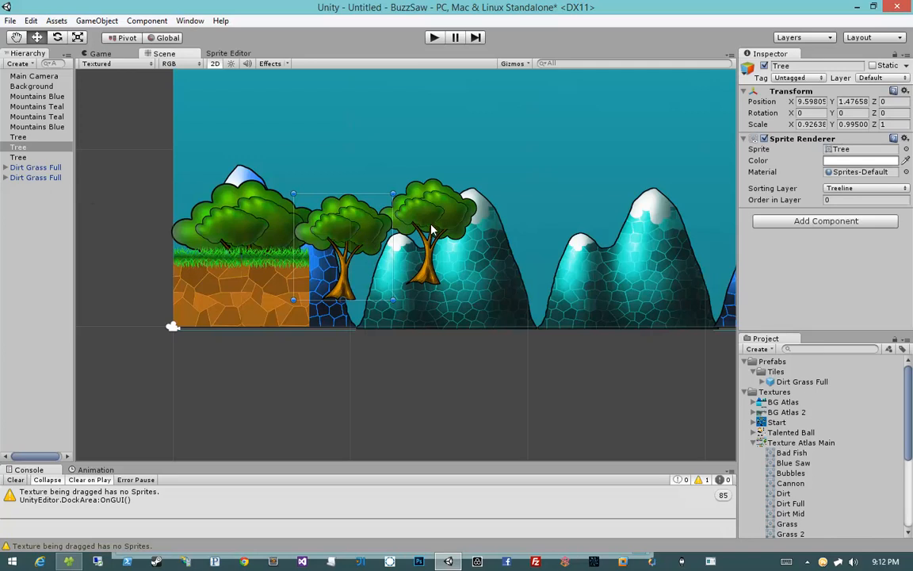
pyautogui.click(202, 227)
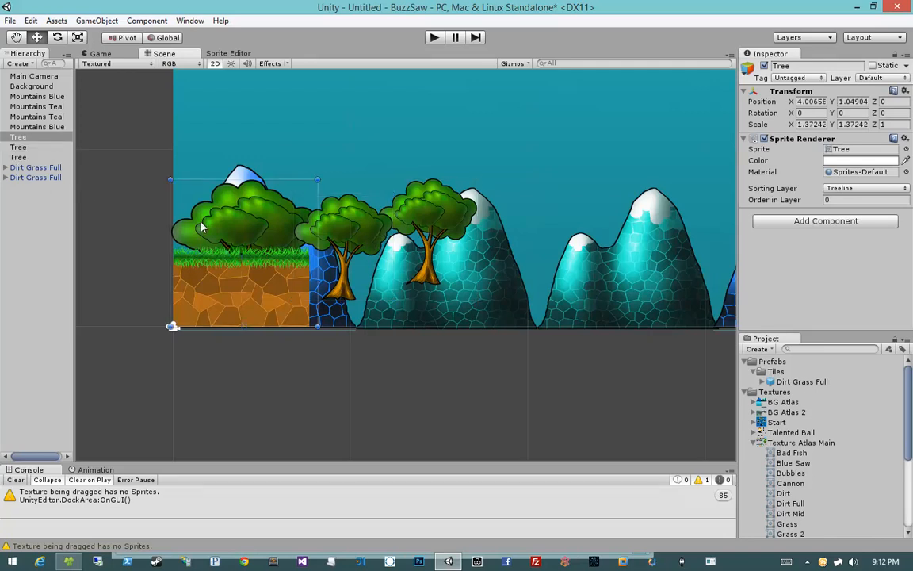
pyautogui.click(810, 125)
pyautogui.write('1')
pyautogui.press('Tab')
pyautogui.write('1')
pyautogui.press('Tab')
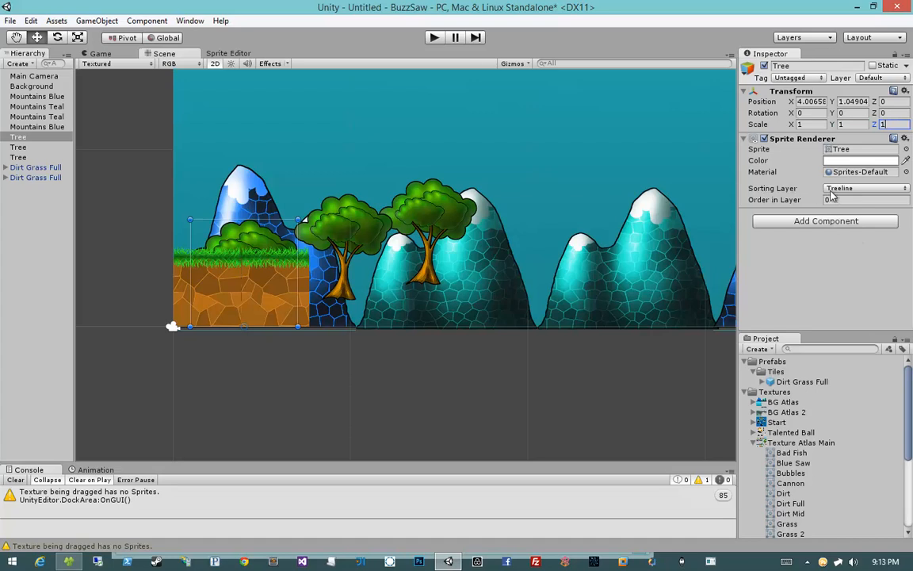
# Step: Collapse the Textures folder, make a prefab of the rescaled Tree in Prefabs/Tiles, and select the prefab to check it
pyautogui.click(754, 443)
pyautogui.click(747, 393)
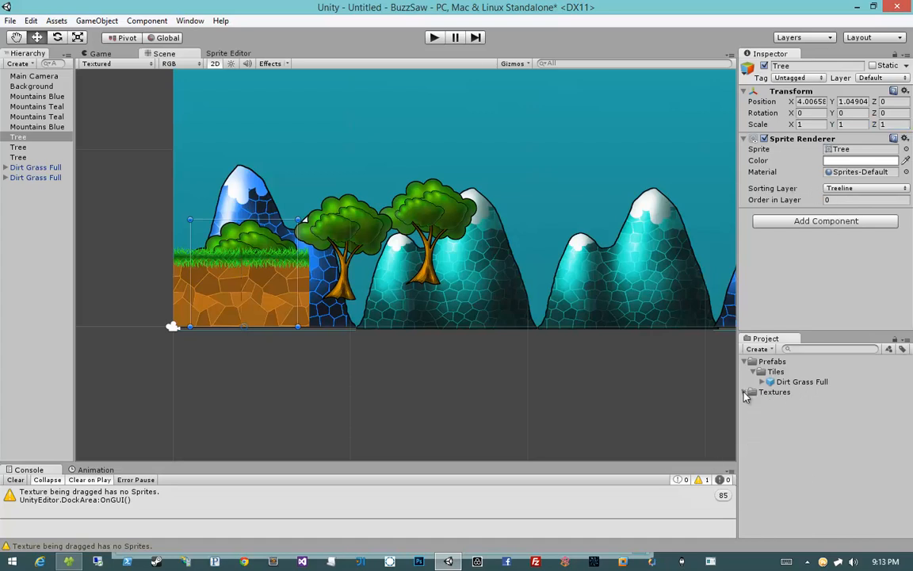
pyautogui.click(21, 138)
pyautogui.moveTo(21, 138); pyautogui.dragTo(774, 372)
pyautogui.click(784, 399)
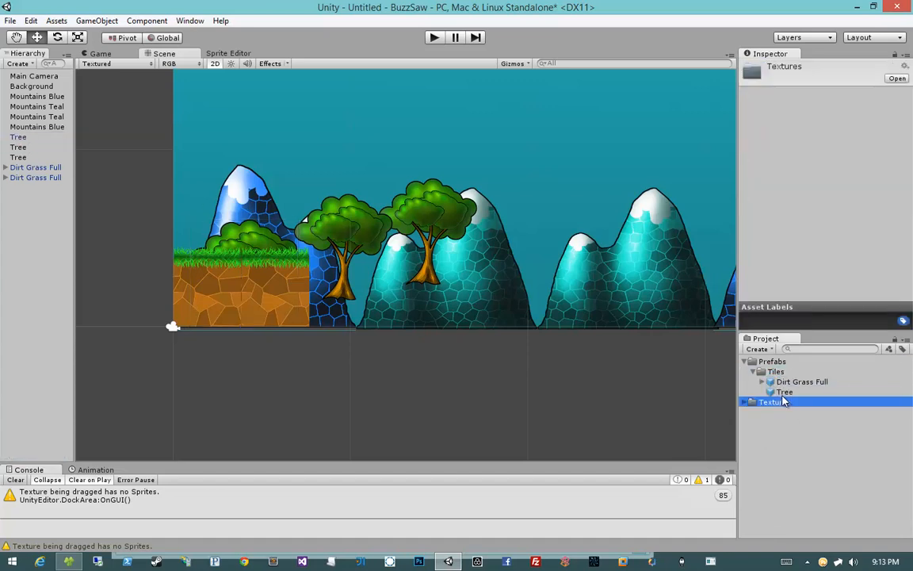
pyautogui.click(782, 391)
pyautogui.click(778, 371)
pyautogui.click(783, 391)
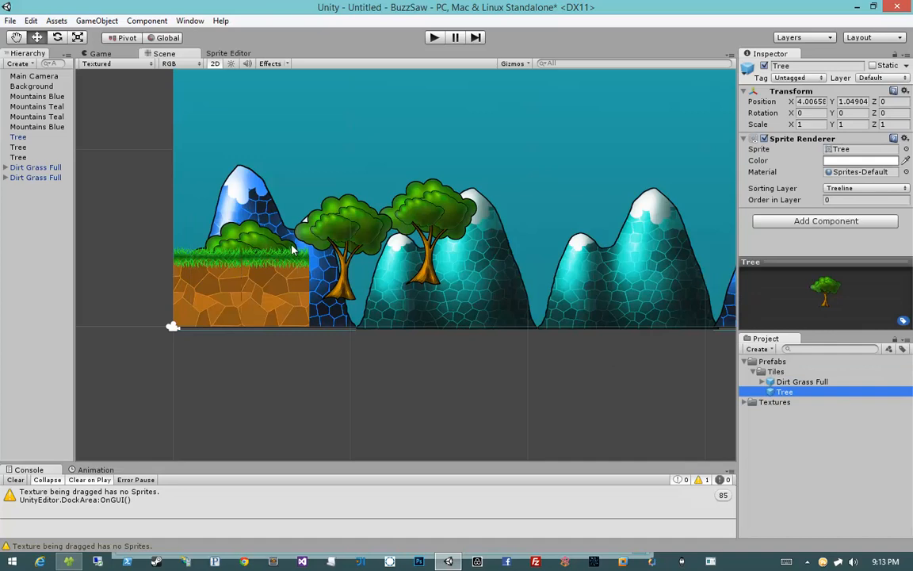
# Step: Delete the two trees in front of the mountains that are not prefab instances
pyautogui.click(359, 230)
pyautogui.keyDown('ctrl'); pyautogui.click(441, 226); pyautogui.keyUp('ctrl')
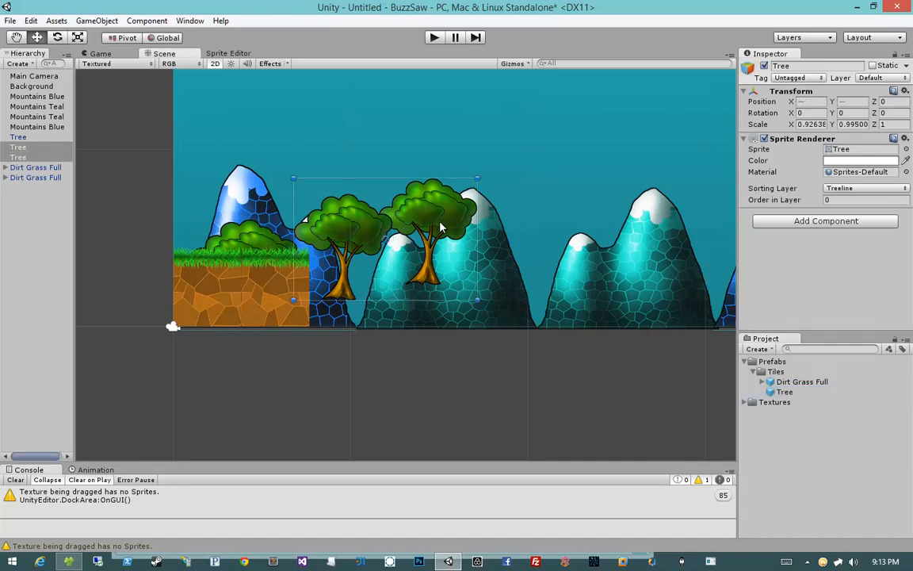
pyautogui.press('Delete')
# Step: Move the Tree prefab instance up so that its trunk stands on the grass tiles
pyautogui.click(228, 247)
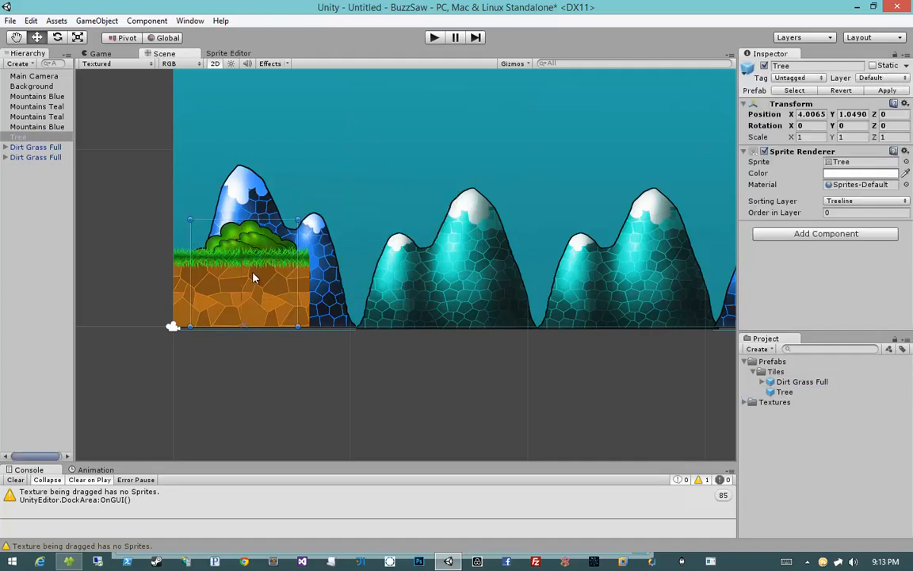
pyautogui.moveTo(228, 248); pyautogui.dragTo(249, 219)
pyautogui.click(106, 217)
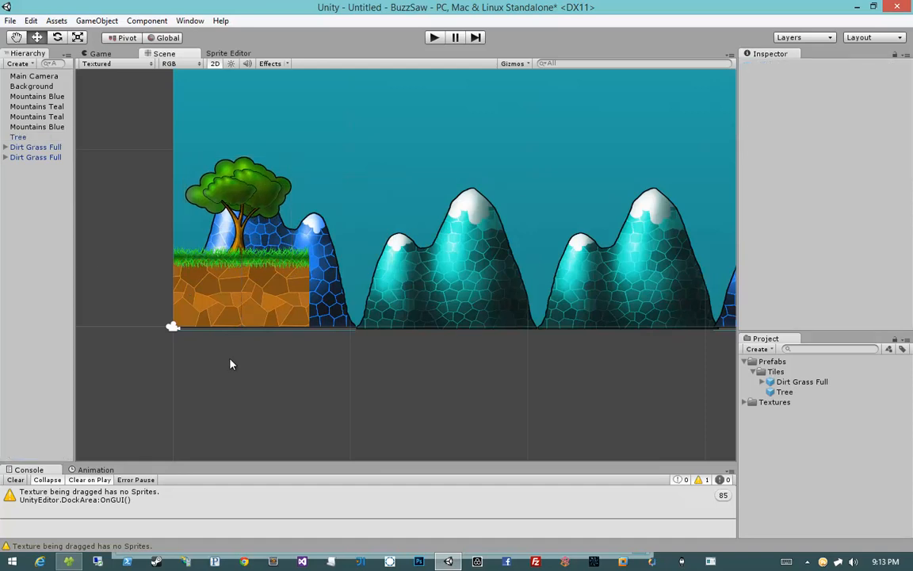
# Step: Duplicate the second Dirt Grass Full tile and snap the copy along X to 7.68, flush with the row's end
pyautogui.moveTo(230, 363); pyautogui.dragTo(337, 379, button='middle')
pyautogui.click(383, 326)
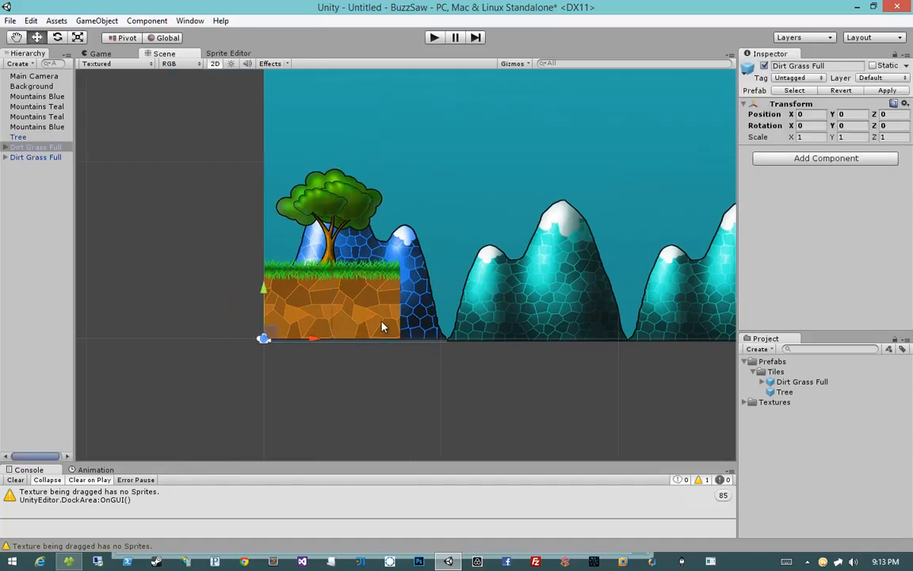
pyautogui.click(397, 392)
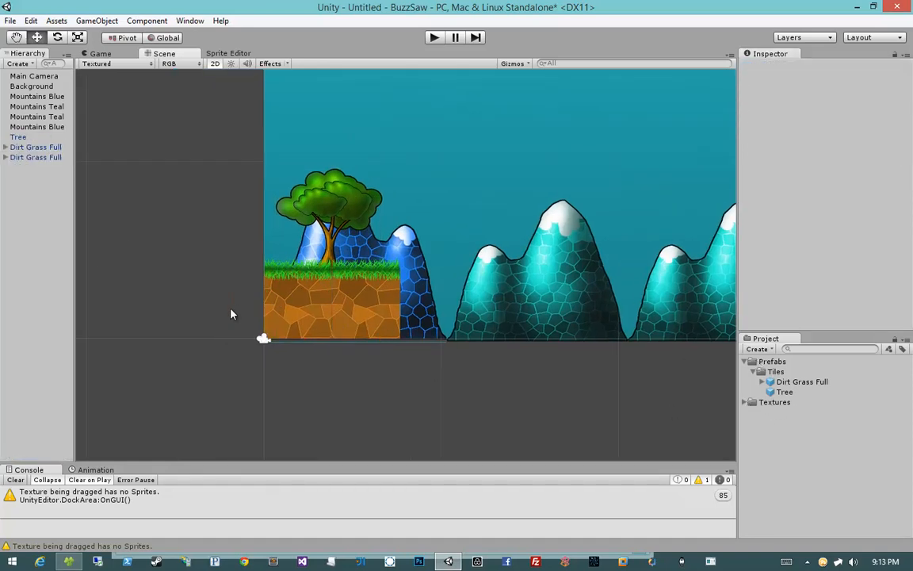
pyautogui.click(56, 158)
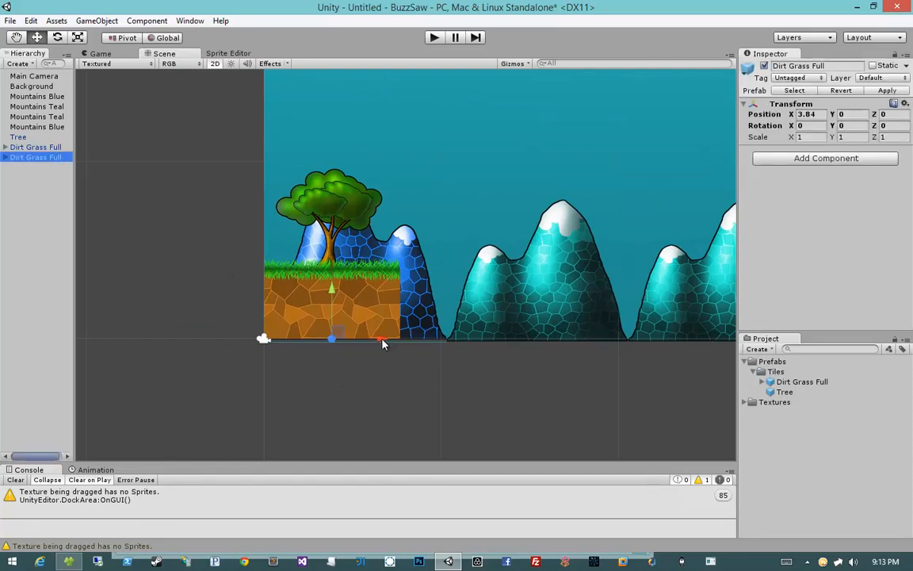
pyautogui.hotkey('ctrl', 'd')
pyautogui.keyDown('ctrl'); pyautogui.moveTo(382, 340); pyautogui.dragTo(457, 339); pyautogui.keyUp('ctrl')
# Step: Delete the Grass 2 child from the third Dirt Grass Full tile, keeping its Dirt Full child
pyautogui.scroll(10, 469, 378)
pyautogui.moveTo(494, 373); pyautogui.dragTo(436, 357, button='middle')
pyautogui.click(6, 167)
pyautogui.click(32, 178)
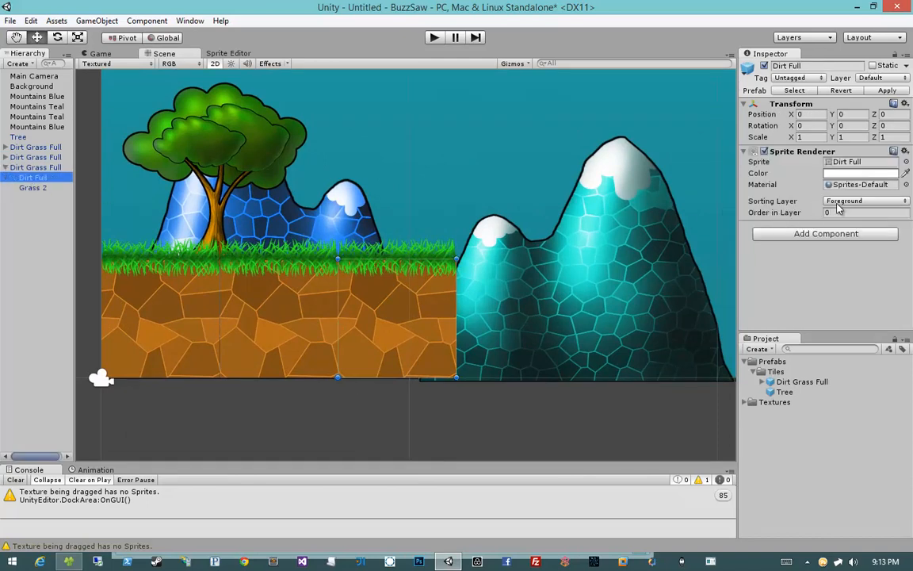
pyautogui.click(37, 189)
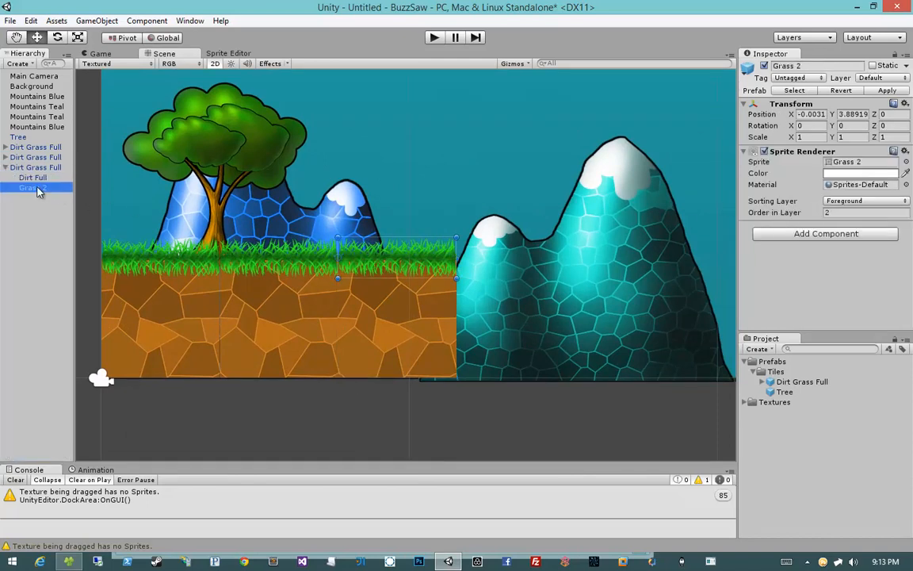
pyautogui.press('Delete')
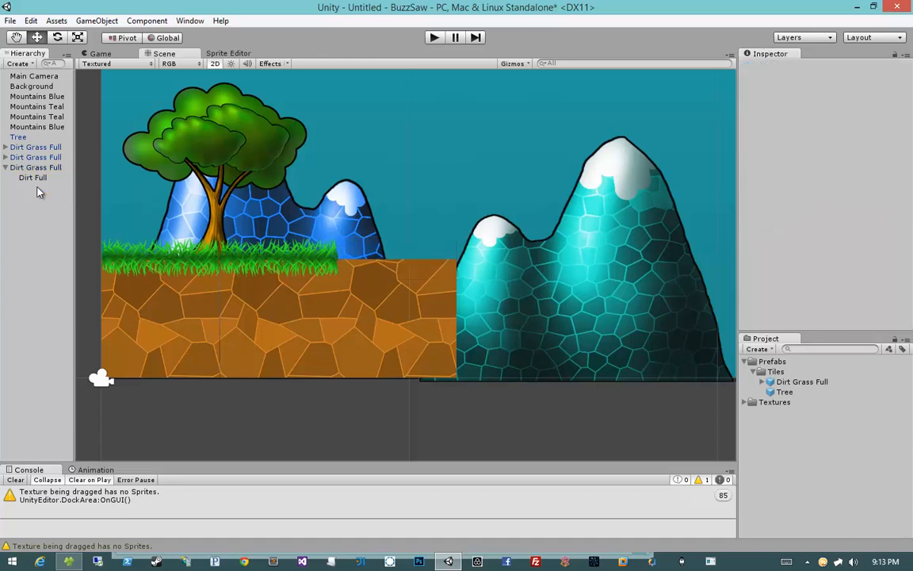
# Step: Rename the grassless third tile as Dirt Full and make a prefab of it in Prefabs/Tiles
pyautogui.click(36, 167)
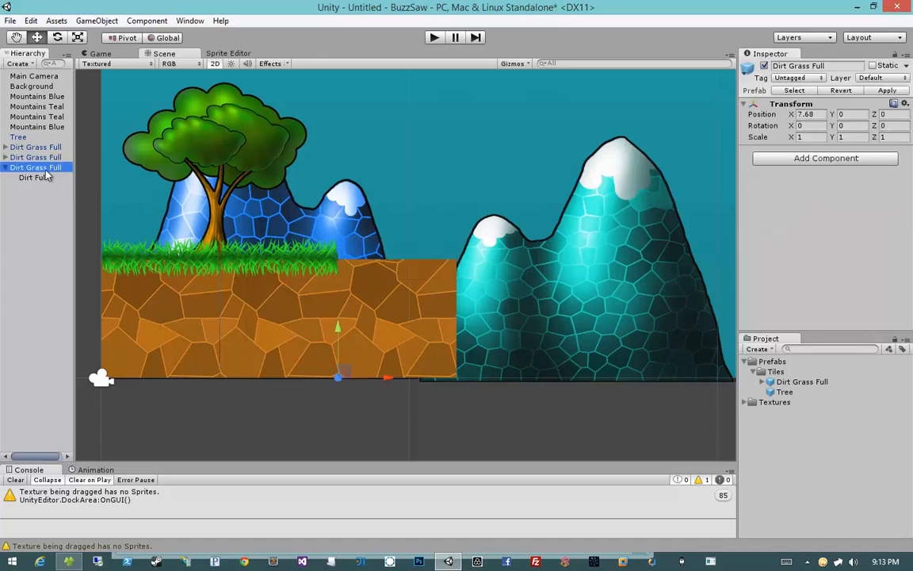
pyautogui.click(51, 167)
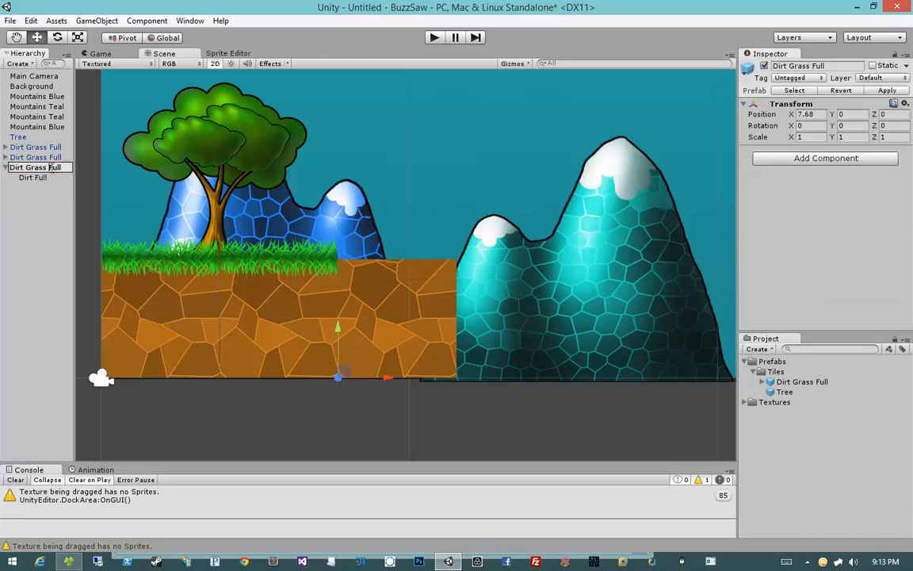
pyautogui.doubleClick(50, 167)
pyautogui.press('Left')
pyautogui.hotkey('ctrl', 'shift', 'Left')
pyautogui.press('BackSpace')
pyautogui.press('Return')
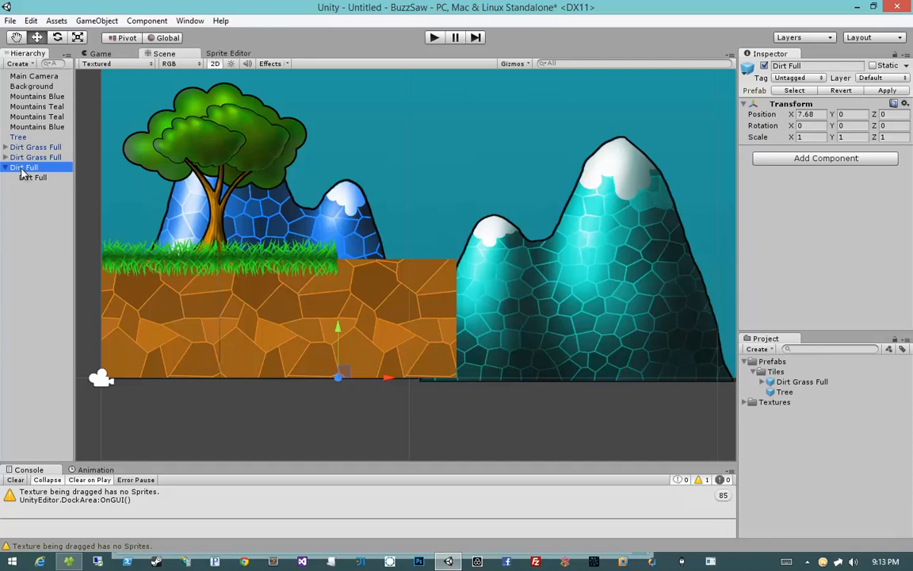
pyautogui.moveTo(19, 164); pyautogui.dragTo(786, 401)
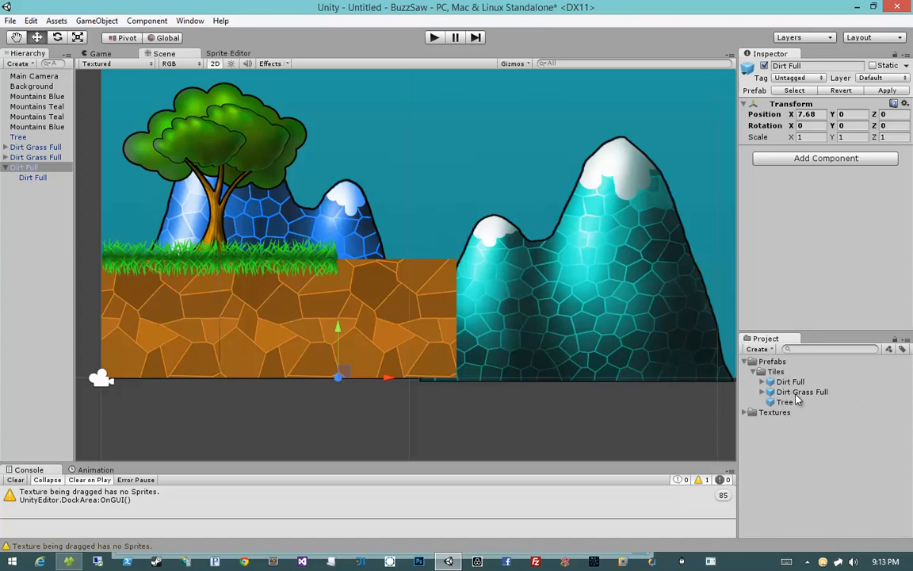
# Step: Place trial instances of the Dirt Grass Full and Dirt Full prefabs beside the row and delete both
pyautogui.moveTo(797, 394); pyautogui.dragTo(593, 279)
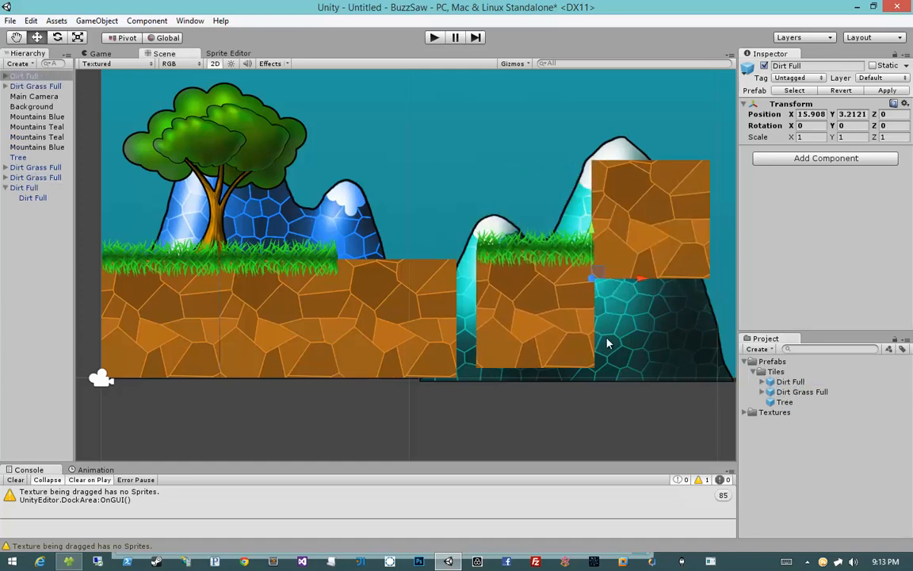
pyautogui.click(583, 292)
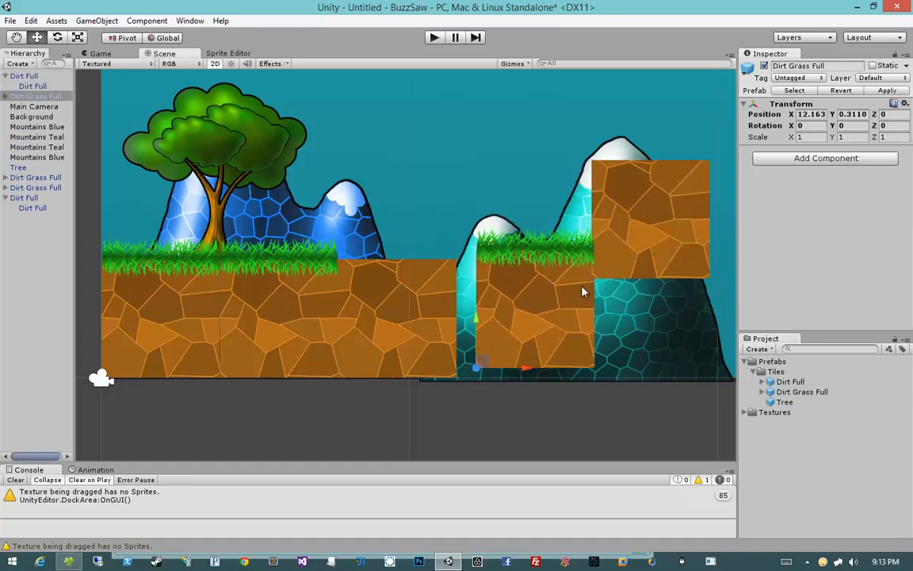
pyautogui.click(7, 77)
pyautogui.keyDown('shift'); pyautogui.click(32, 78); pyautogui.keyUp('shift')
pyautogui.press('Delete')
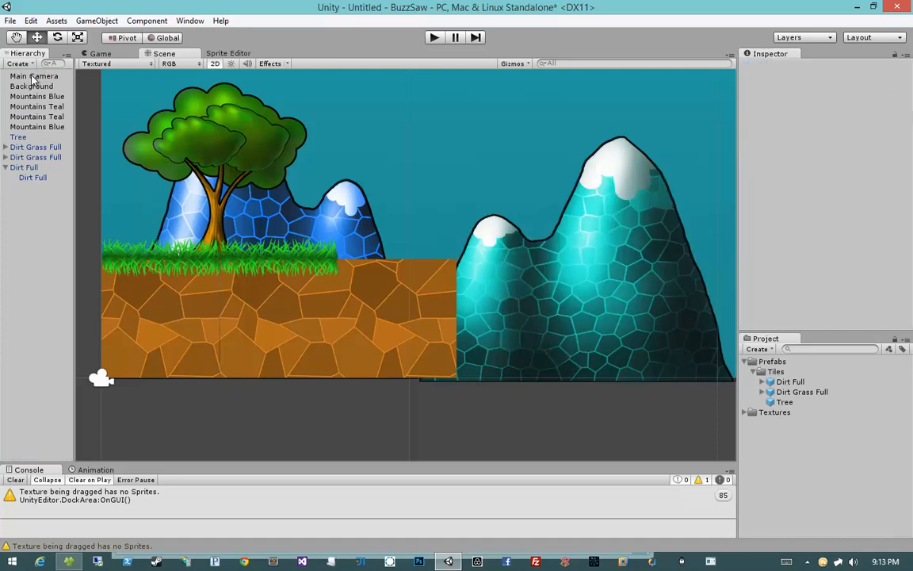
# Step: Expand the Textures folder and look through the sprites in Texture Atlas Main
pyautogui.click(422, 296)
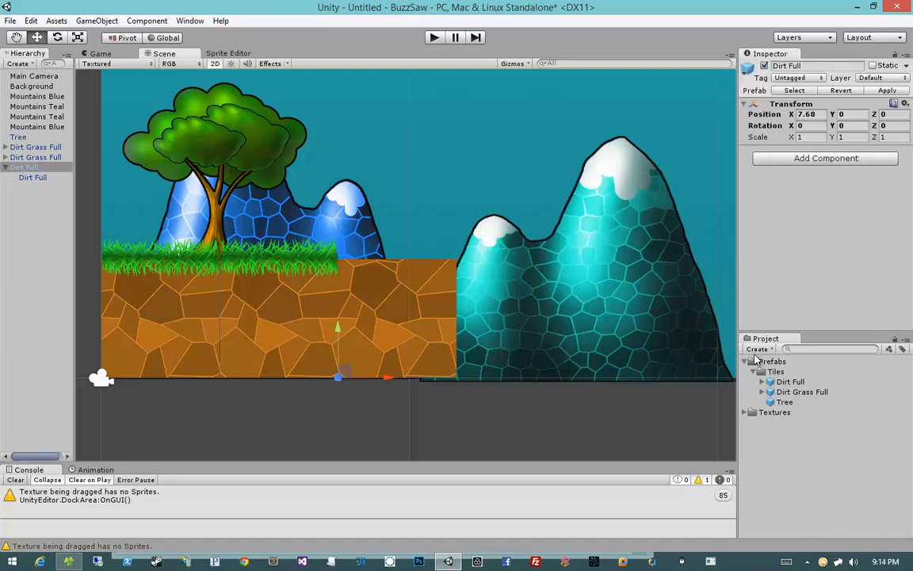
pyautogui.click(750, 412)
pyautogui.click(755, 463)
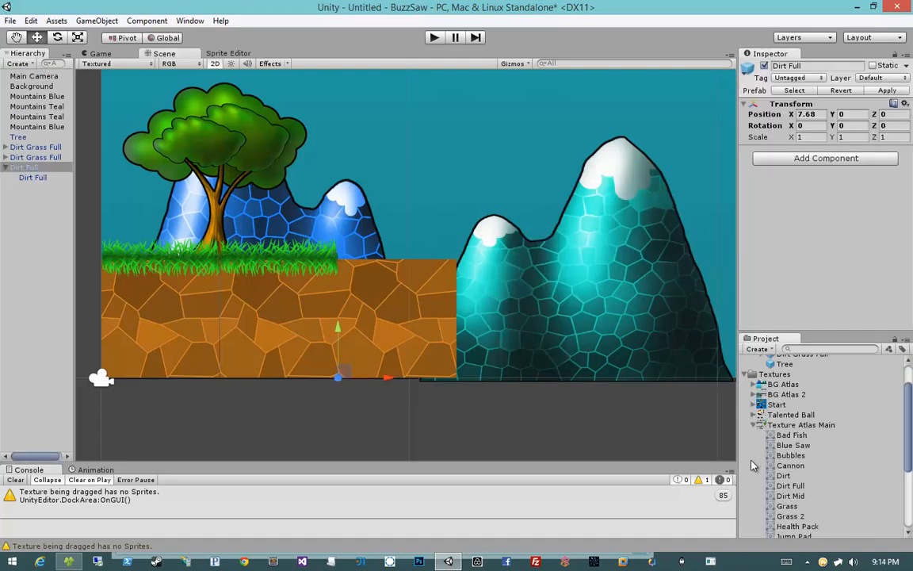
pyautogui.scroll(-5, 754, 466)
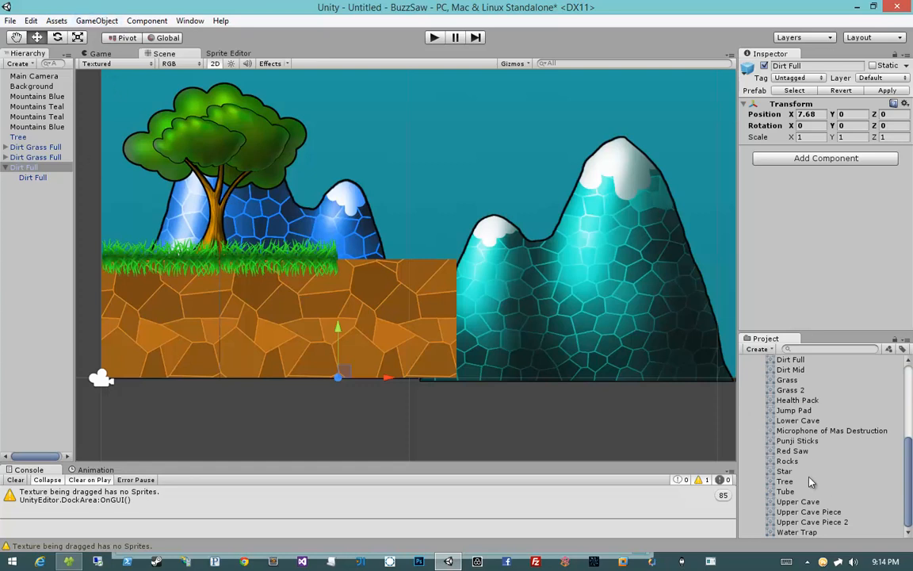
# Step: Create an empty game object and name it Dirt Mid
pyautogui.click(95, 20)
pyautogui.click(56, 31)
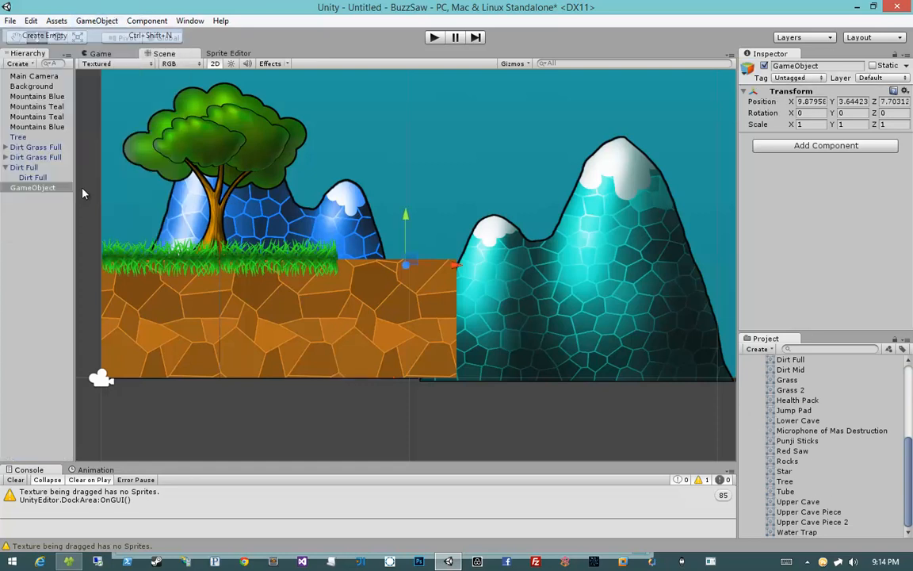
pyautogui.click(41, 188)
pyautogui.click(6, 167)
pyautogui.press('F2')
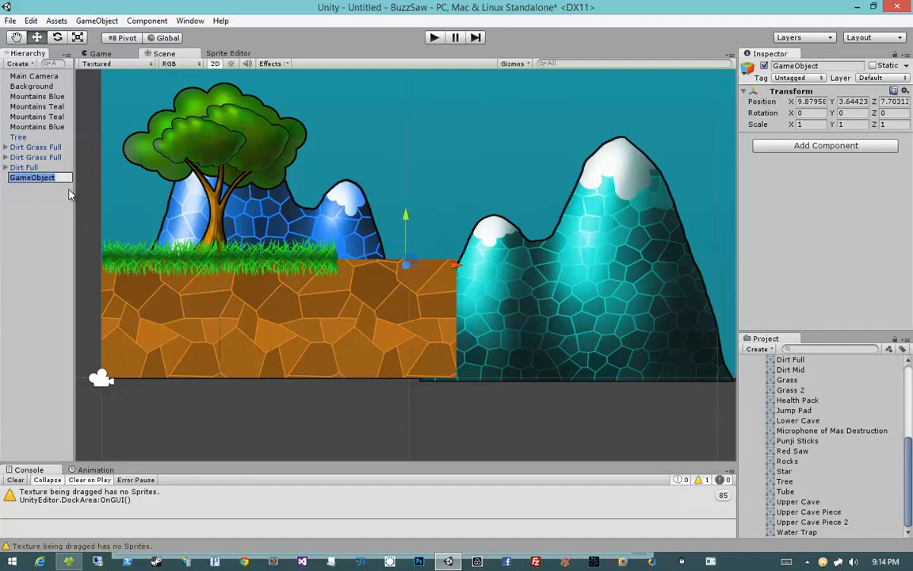
pyautogui.write('Dirt Mid')
pyautogui.press('Return')
# Step: Set the empty Dirt Mid object's position to X 0, Y 0, Z 0
pyautogui.click(808, 101)
pyautogui.write('0')
pyautogui.press('Tab')
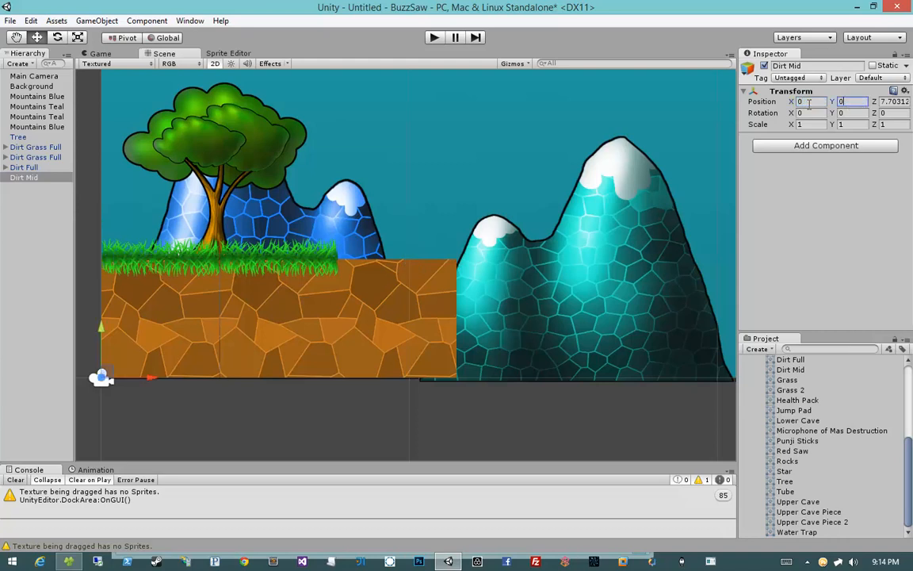
pyautogui.write('0')
pyautogui.press('Tab')
pyautogui.write('0')
# Step: Add the Dirt Mid sprite from Texture Atlas Main to the scene and set its X and Y position to 0
pyautogui.moveTo(640, 459); pyautogui.dragTo(677, 441, button='middle')
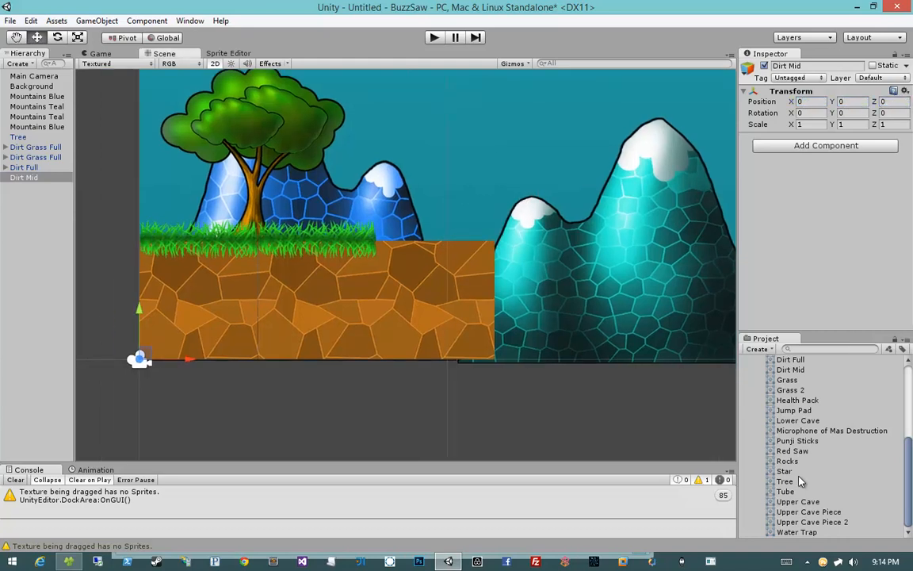
pyautogui.scroll(2, 801, 480)
pyautogui.moveTo(791, 407); pyautogui.dragTo(401, 350)
pyautogui.click(808, 101)
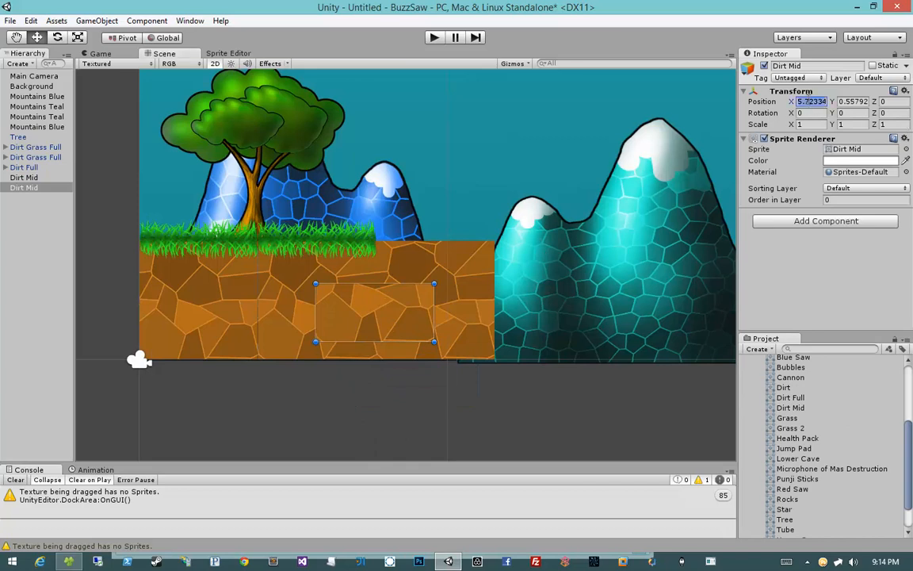
pyautogui.write('0')
pyautogui.press('Tab')
pyautogui.write('0')
pyautogui.press('Tab')
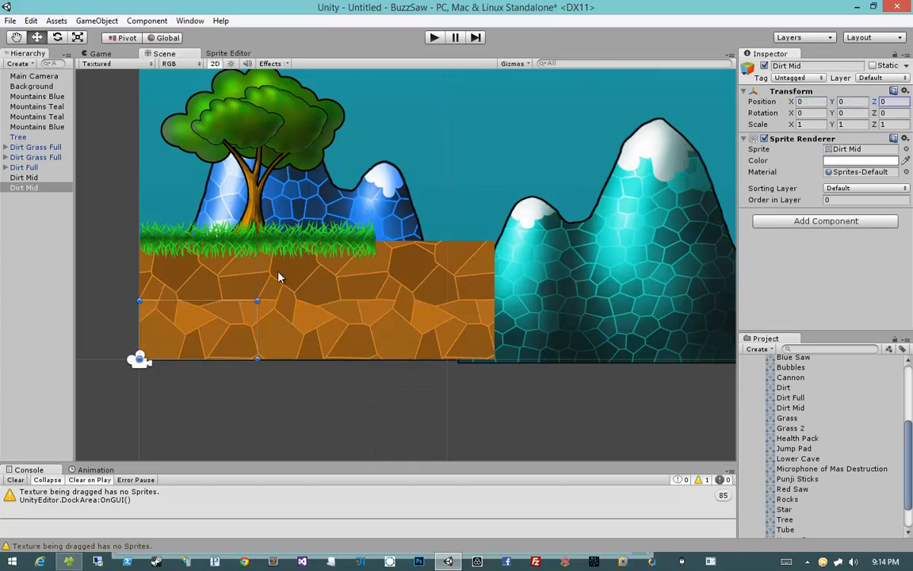
# Step: Move both Dirt Grass Full tiles and the Dirt Full tile about one and a half tile widths along positive X
pyautogui.click(24, 167)
pyautogui.keyDown('shift'); pyautogui.click(35, 146); pyautogui.keyUp('shift')
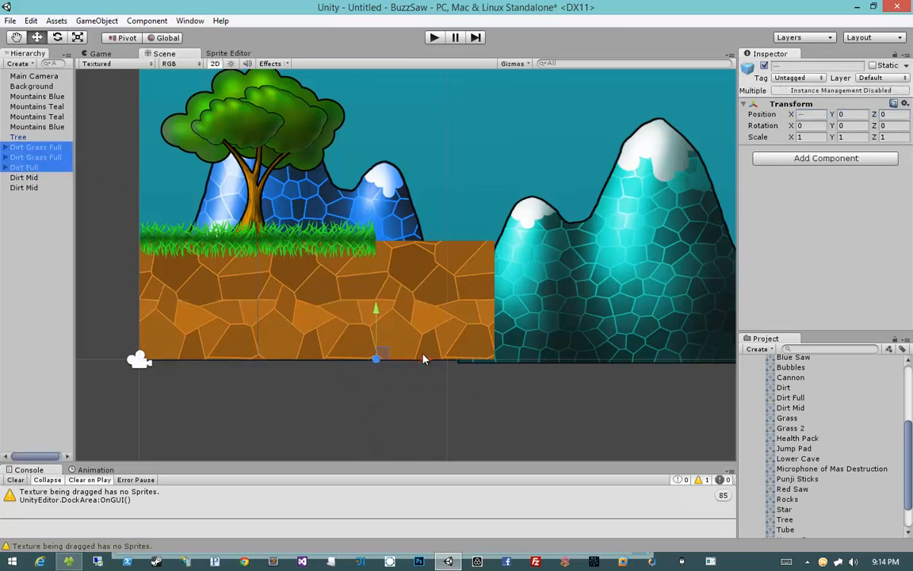
pyautogui.moveTo(422, 360); pyautogui.dragTo(600, 359)
# Step: Make the Dirt Mid sprite a child of the empty Dirt Mid object and check the parent and child
pyautogui.click(194, 333)
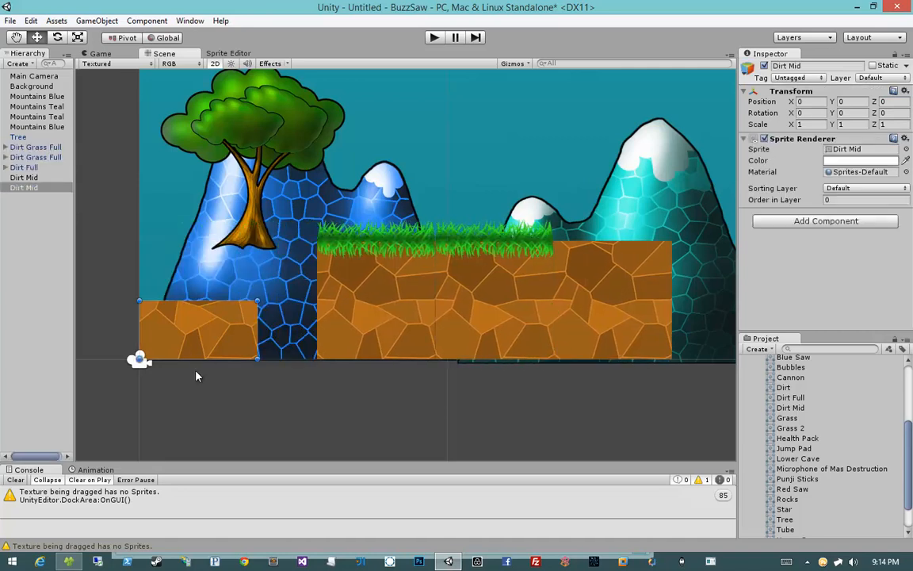
pyautogui.click(27, 187)
pyautogui.moveTo(36, 190); pyautogui.dragTo(30, 177)
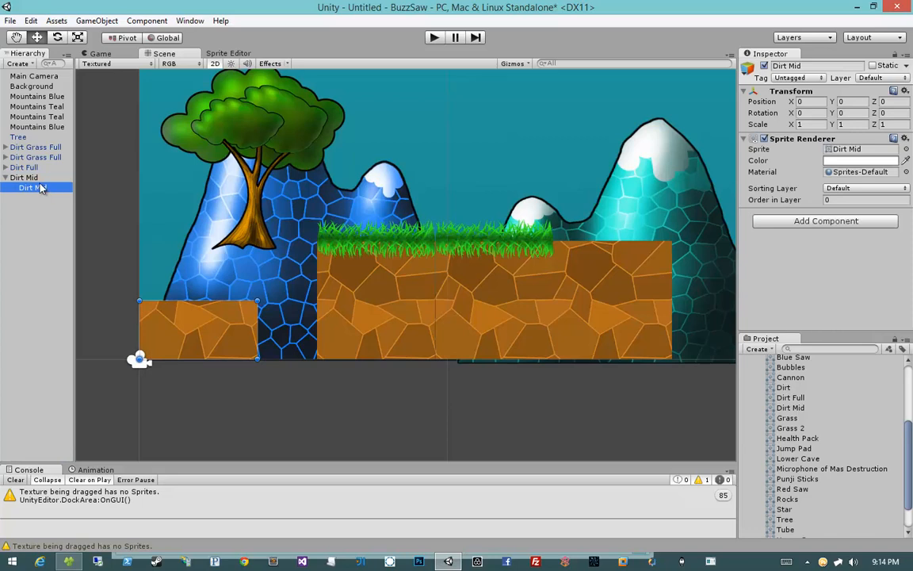
pyautogui.click(39, 181)
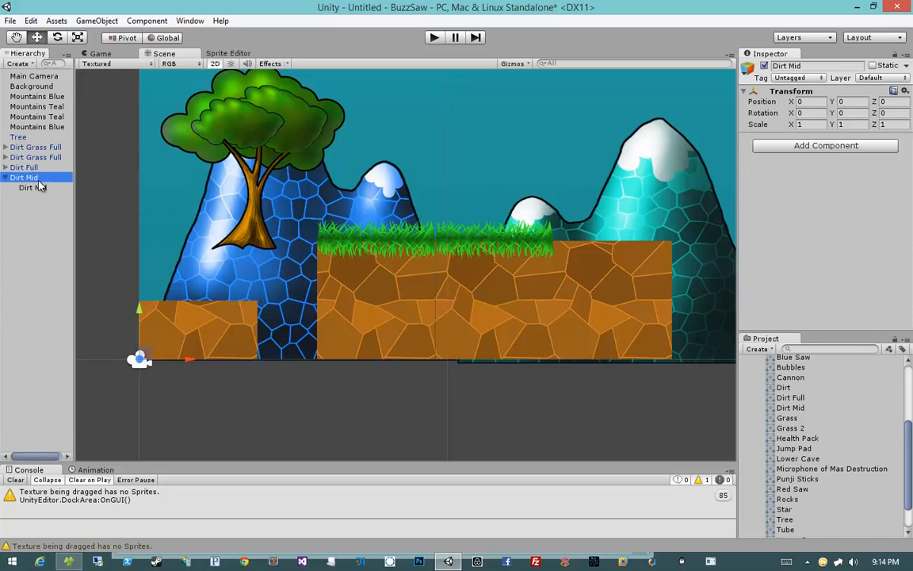
pyautogui.moveTo(39, 186)
pyautogui.mouseDown()
pyautogui.moveTo(361, 289)
pyautogui.moveTo(746, 369)
pyautogui.moveTo(754, 389)
pyautogui.moveTo(795, 415)
pyautogui.moveTo(420, 313)
pyautogui.moveTo(114, 194)
pyautogui.moveTo(43, 188)
pyautogui.mouseUp()
pyautogui.click(41, 190)
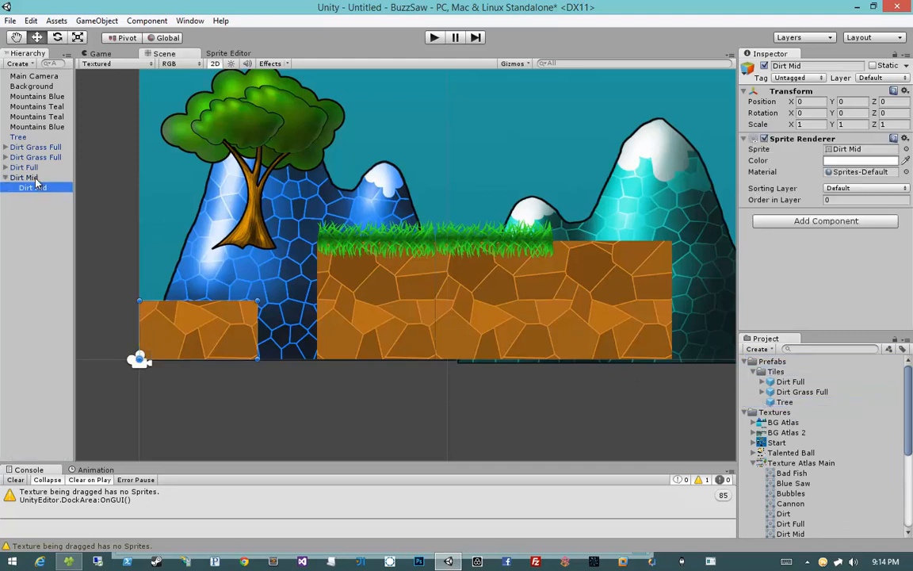
# Step: Set the child Dirt Mid sprite's sorting layer to Foreground, and collapse and select its parent object
pyautogui.click(37, 180)
pyautogui.click(34, 188)
pyautogui.click(840, 189)
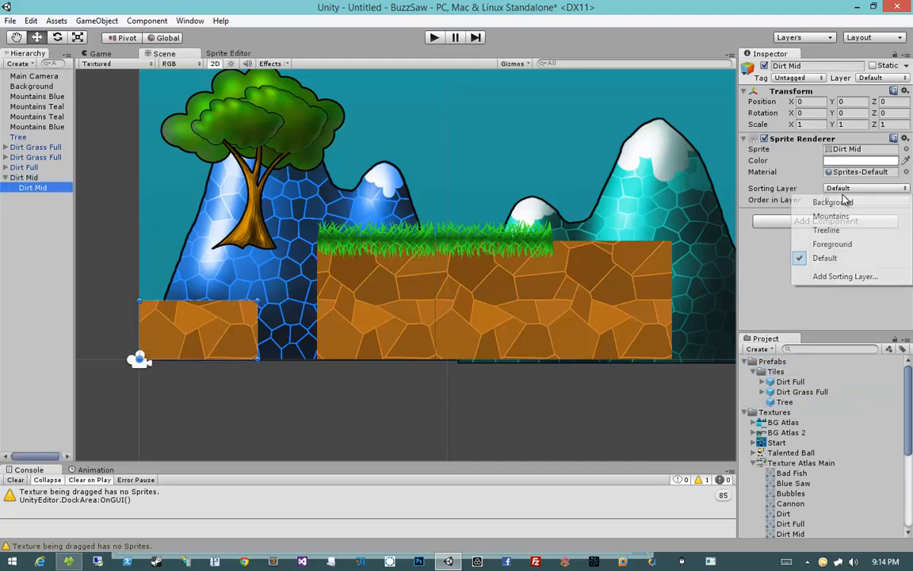
pyautogui.click(848, 244)
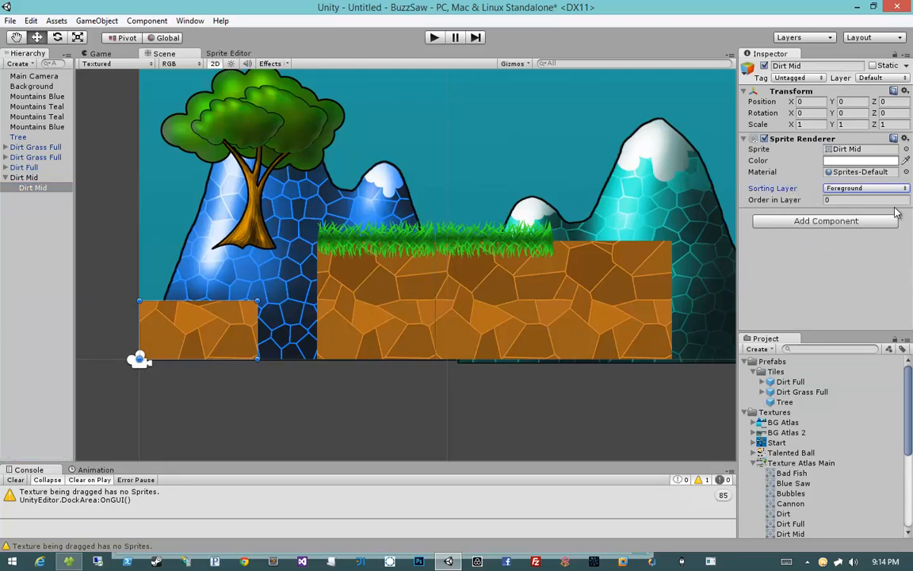
pyautogui.click(850, 188)
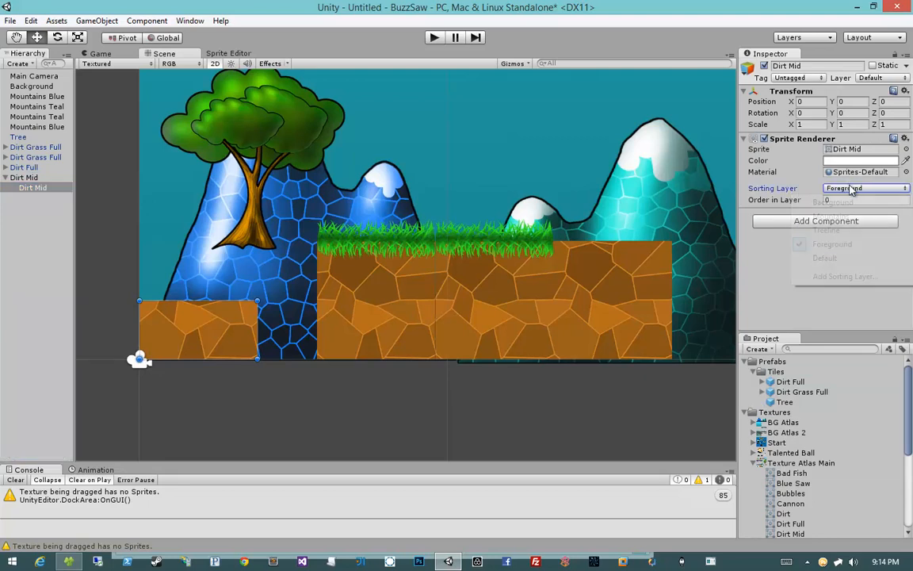
pyautogui.click(773, 256)
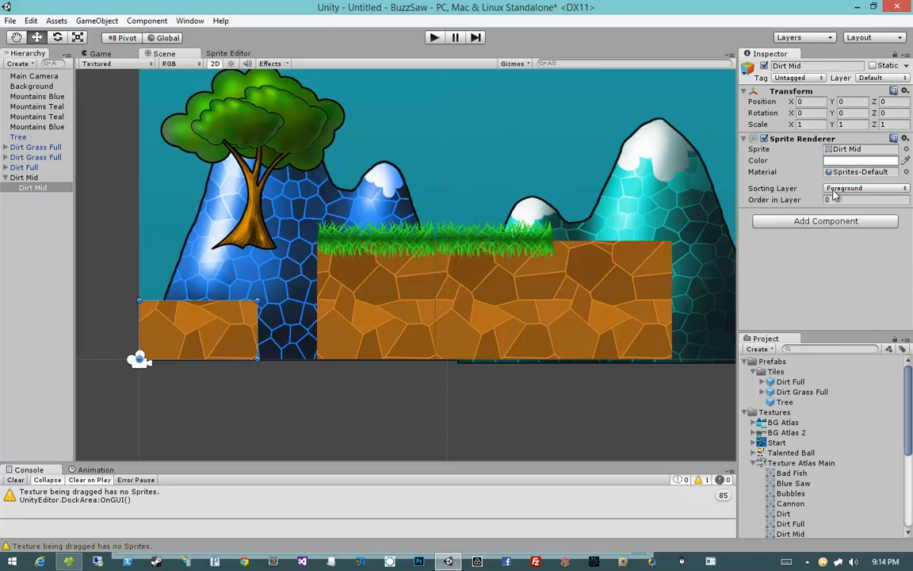
pyautogui.click(6, 177)
pyautogui.click(19, 178)
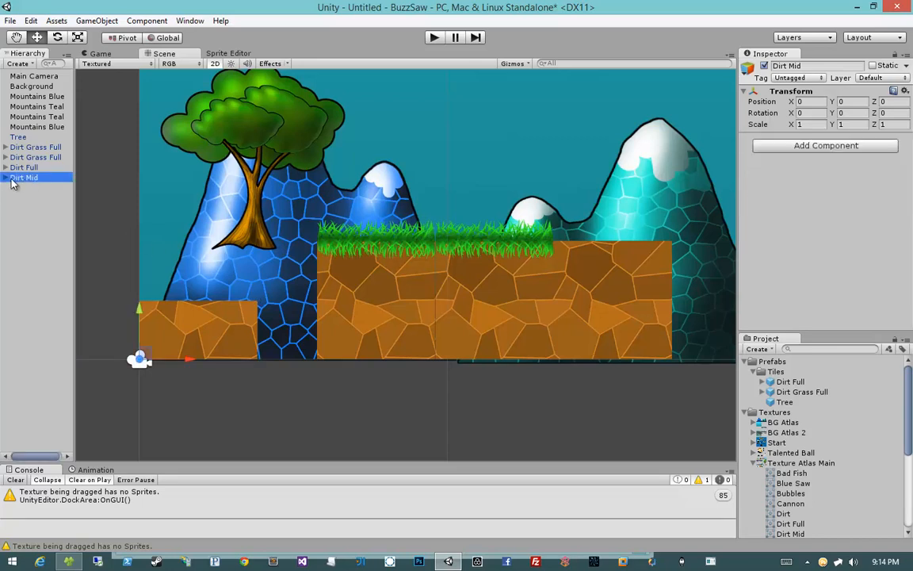
# Step: Save the Dirt Mid object as a prefab in the Tiles folder and break the prefab link on its scene instance
pyautogui.moveTo(223, 262); pyautogui.dragTo(773, 372)
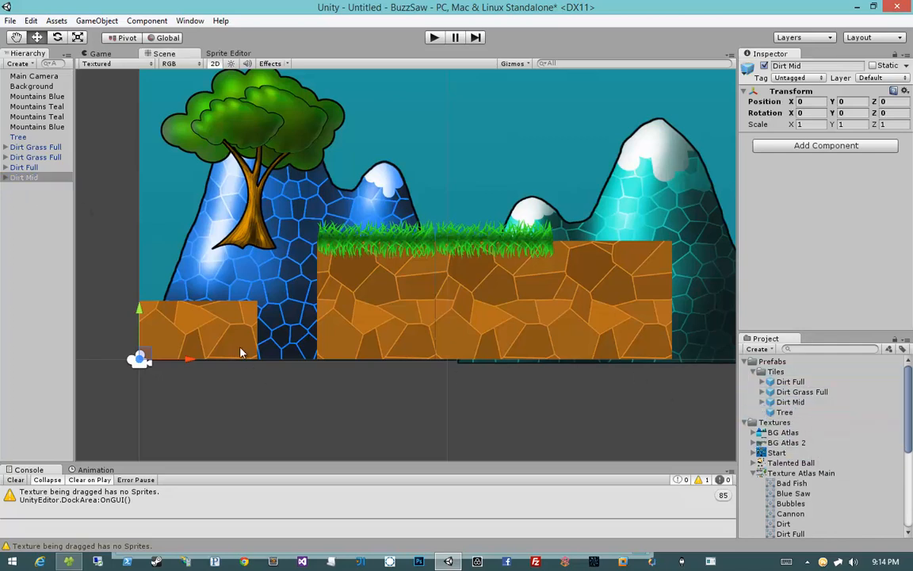
pyautogui.click(5, 177)
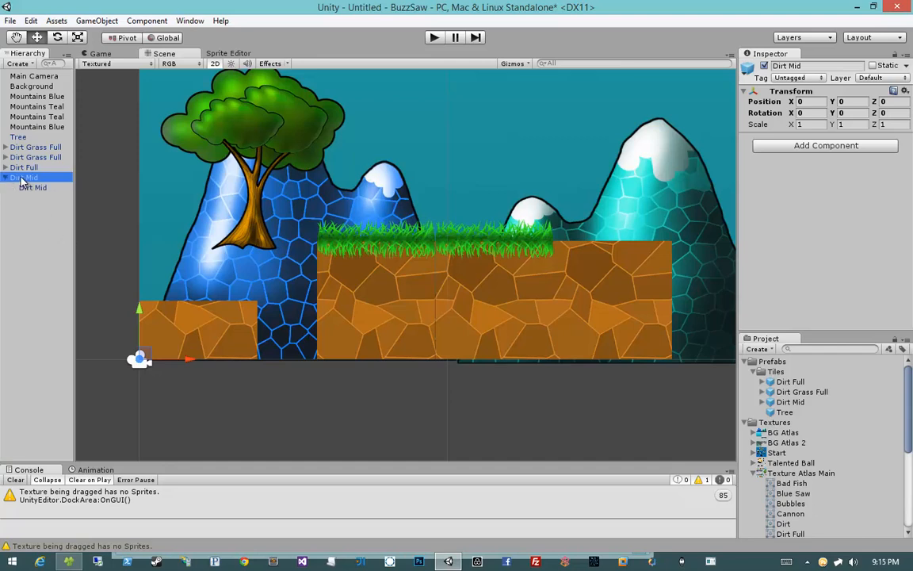
pyautogui.click(83, 23)
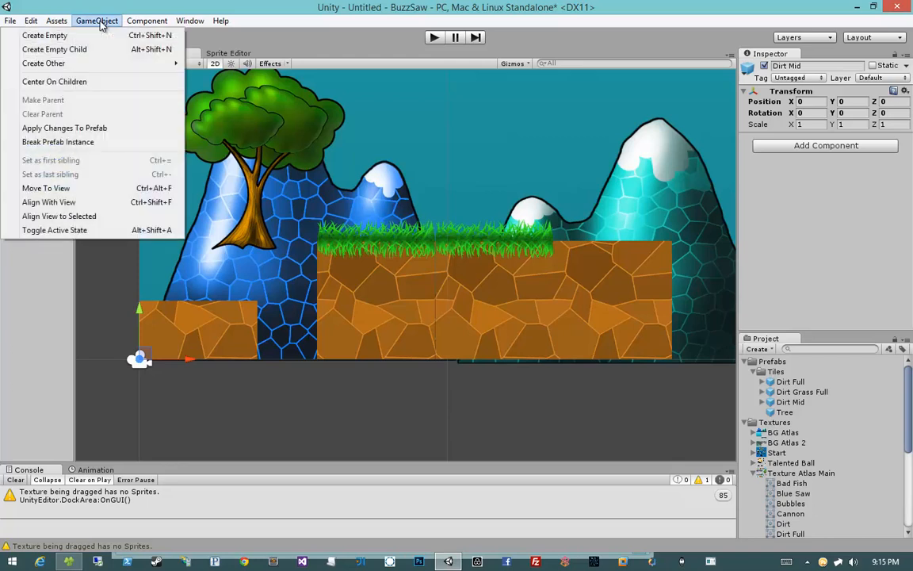
pyautogui.click(75, 142)
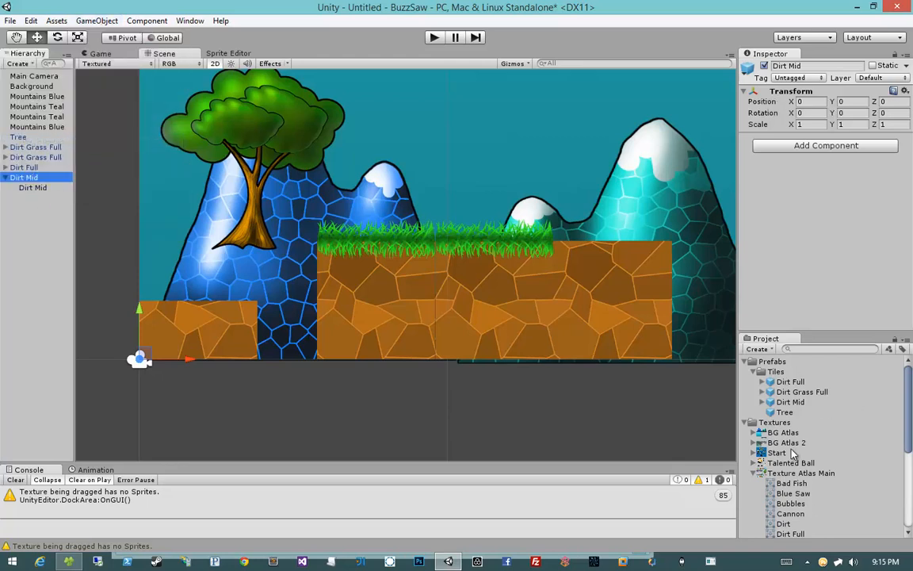
# Step: Add the Grass 2 sprite from Texture Atlas Main over the Dirt Mid tile and set its position to X 0, Y 1.95
pyautogui.scroll(-3, 792, 453)
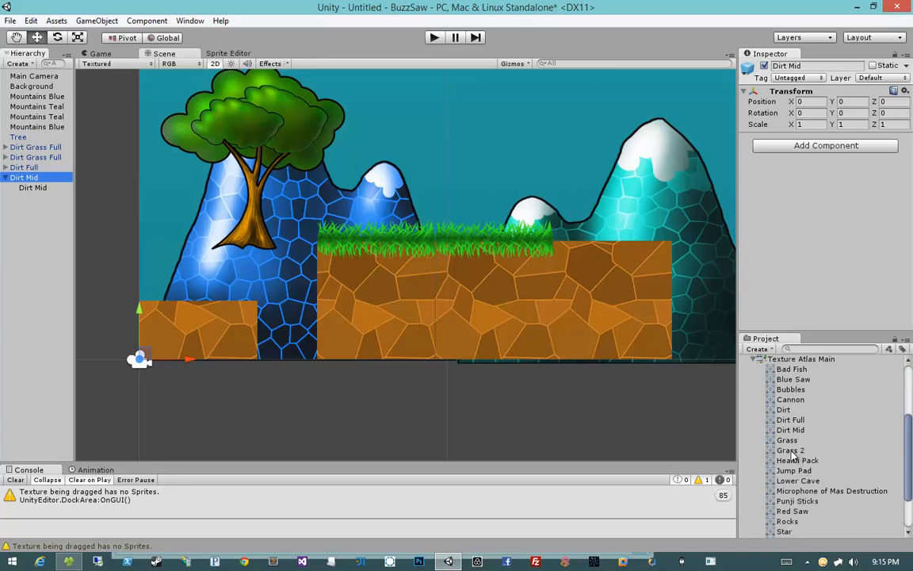
pyautogui.moveTo(790, 450); pyautogui.dragTo(207, 299)
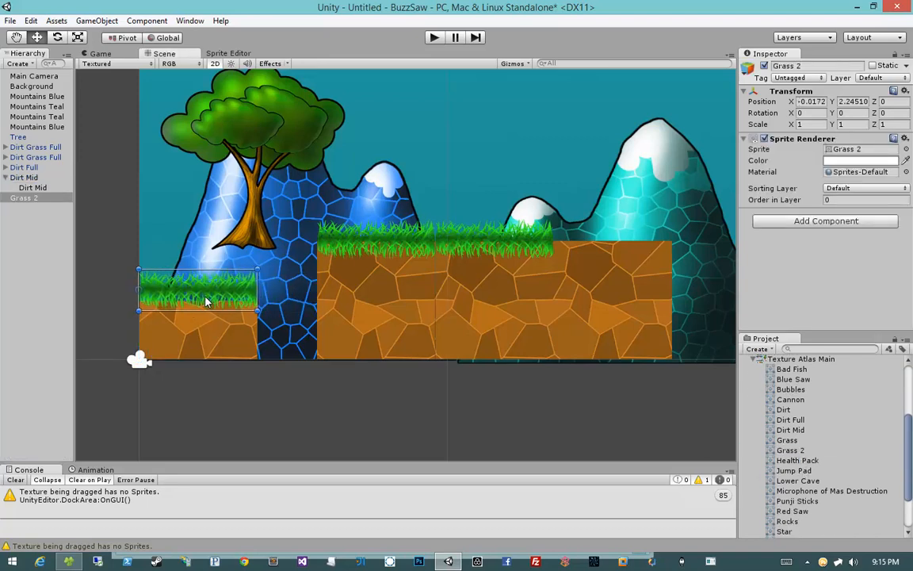
pyautogui.click(813, 101)
pyautogui.write('0')
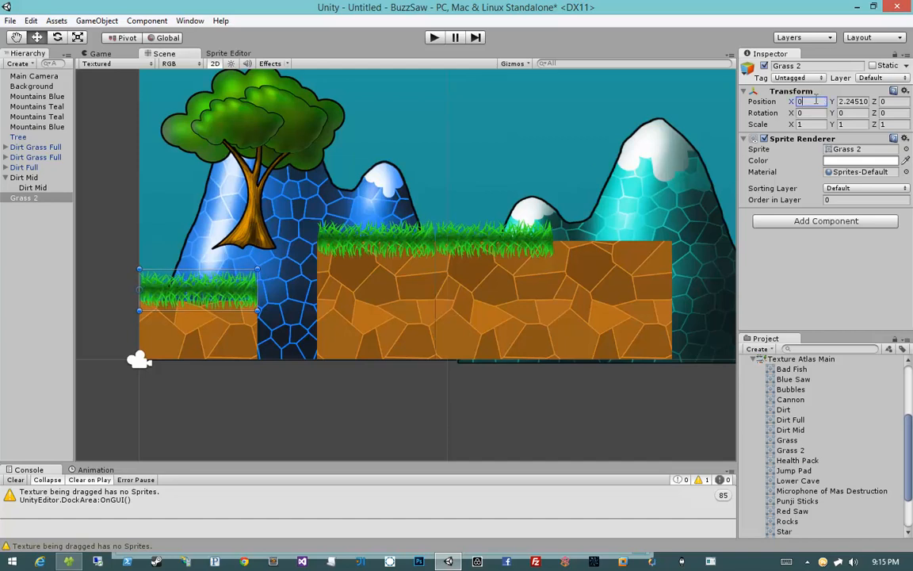
pyautogui.press('Tab')
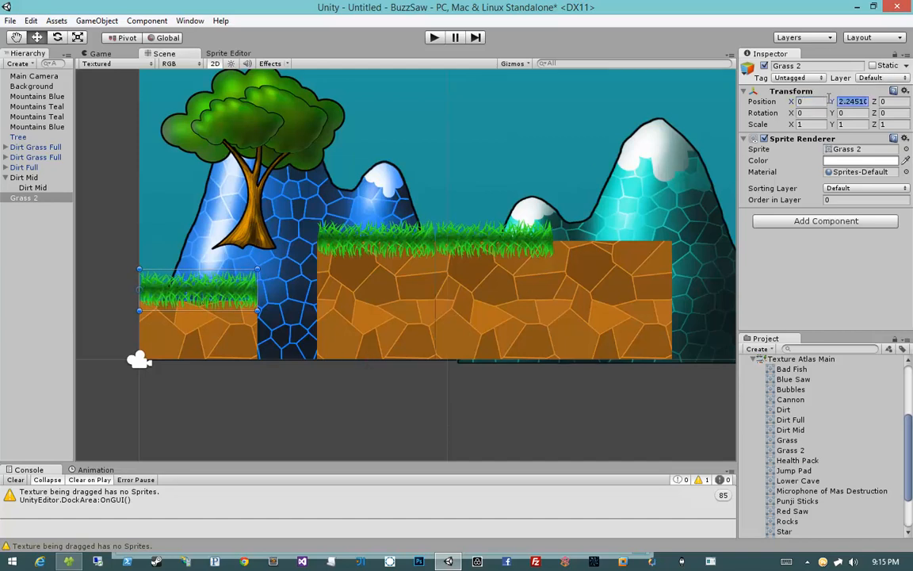
pyautogui.write('1.89')
pyautogui.press('BackSpace')
pyautogui.press('BackSpace')
pyautogui.write('95')
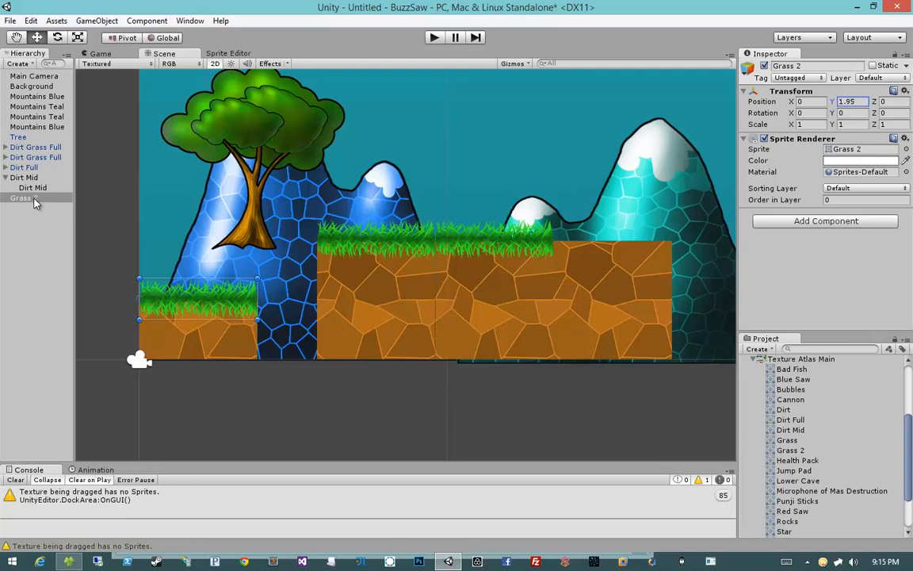
# Step: Make the Grass 2 sprite a child of the parent Dirt Mid object and set its sorting layer to Foreground
pyautogui.moveTo(35, 200); pyautogui.dragTo(36, 179)
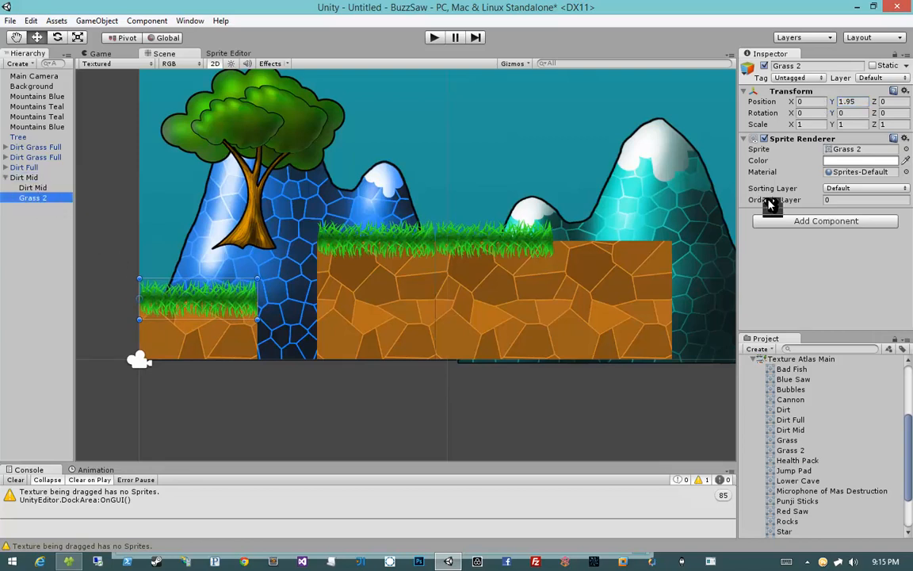
pyautogui.click(863, 188)
pyautogui.click(832, 299)
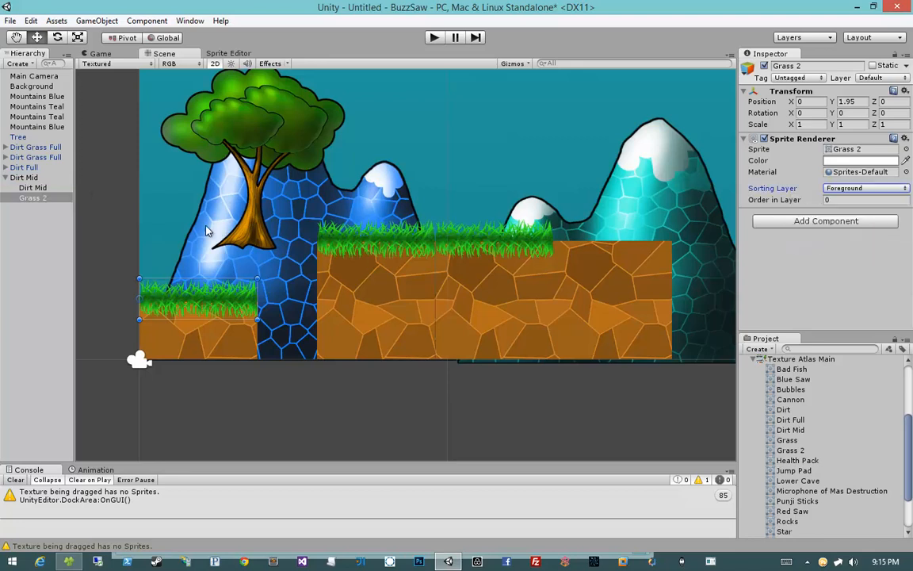
# Step: Save the Dirt Mid object with its grass as a new prefab in Tiles and rename that prefab Dirt Grass Mid
pyautogui.click(24, 179)
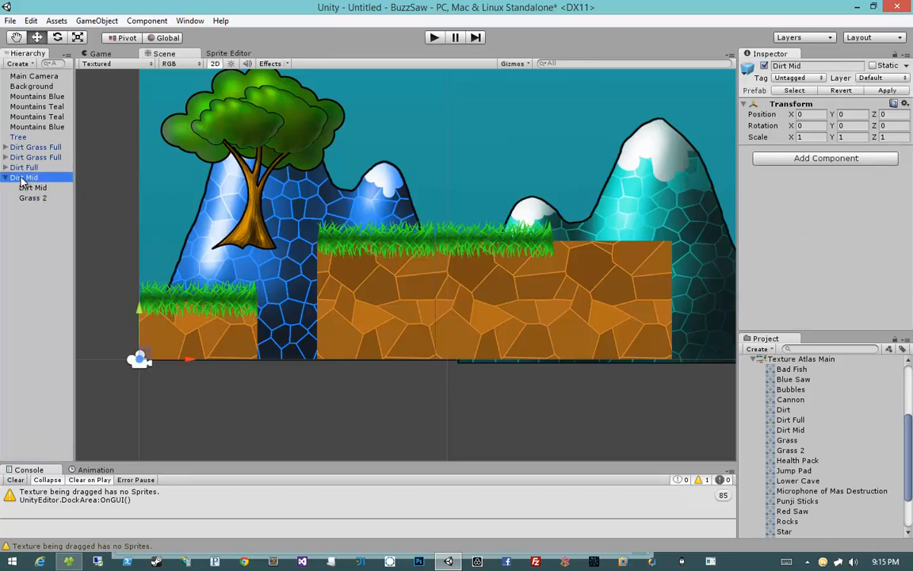
pyautogui.moveTo(22, 177); pyautogui.dragTo(781, 373)
pyautogui.click(790, 381)
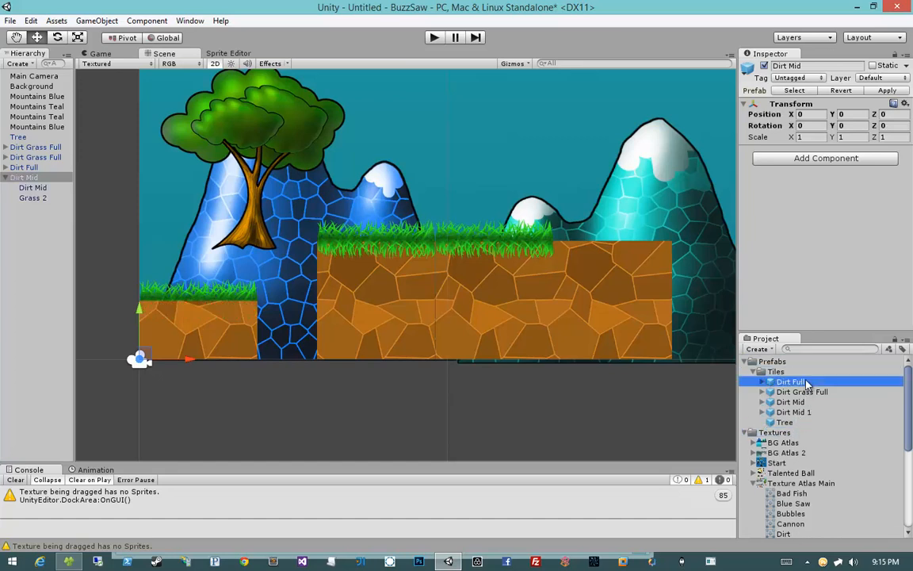
pyautogui.click(825, 393)
pyautogui.click(825, 403)
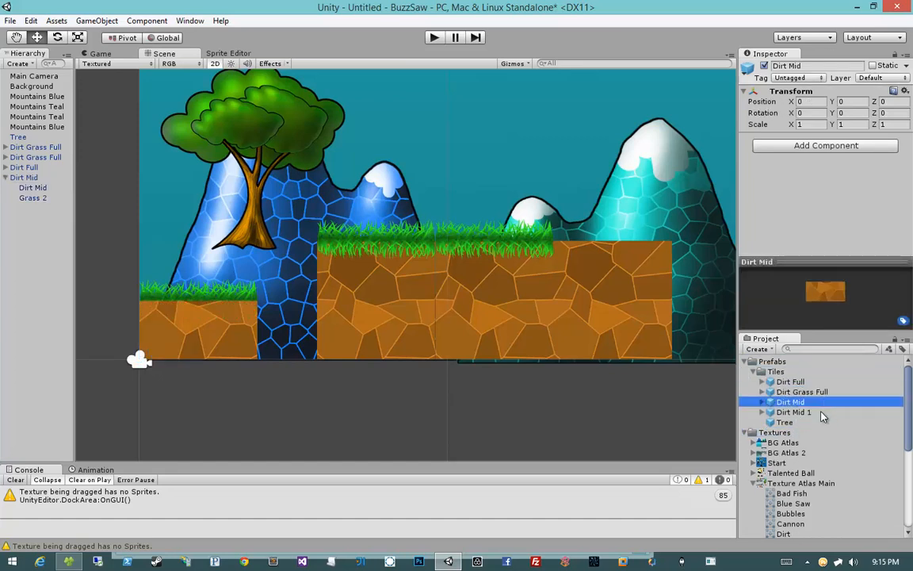
pyautogui.click(823, 413)
pyautogui.click(823, 413)
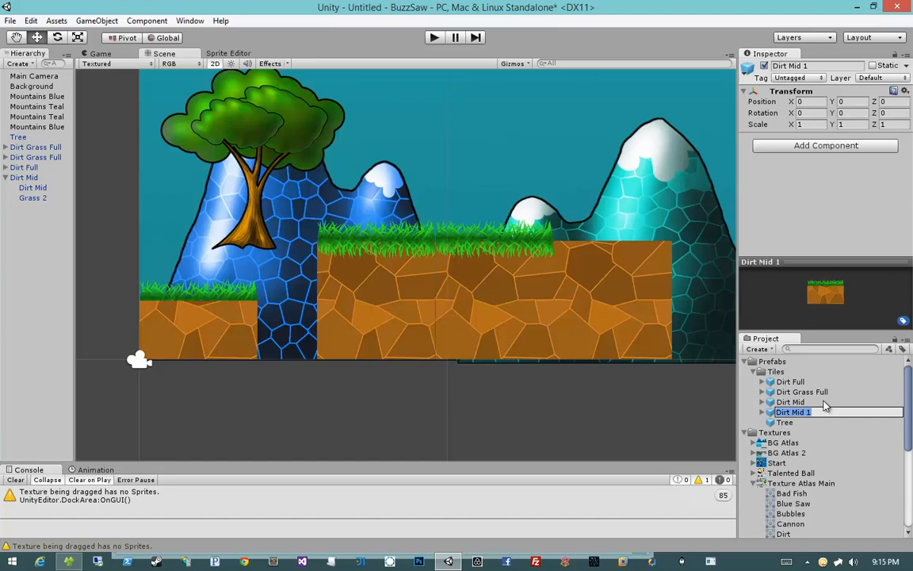
pyautogui.hotkey('ctrl', 'Left')
pyautogui.write('Grass')
pyautogui.press('Return')
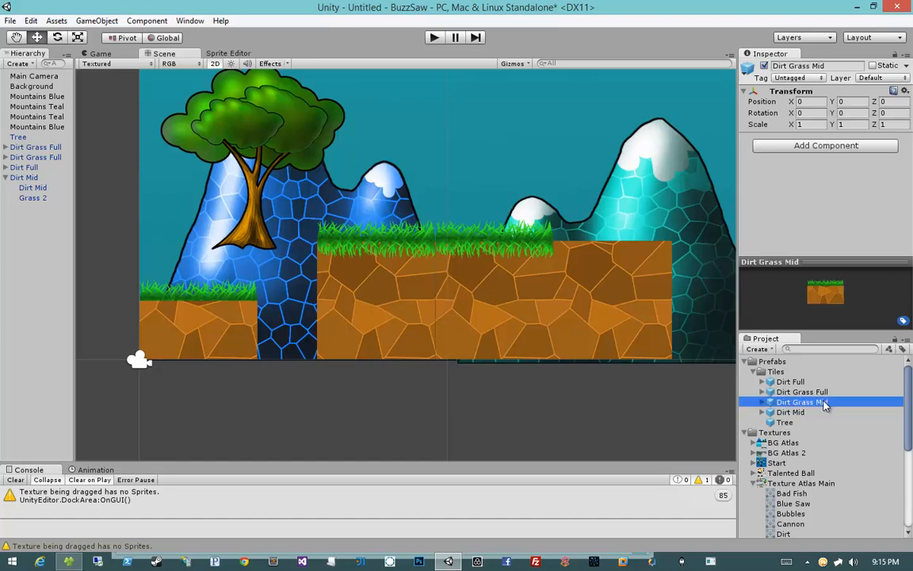
# Step: Delete Dirt Mid from the scene and add the Dirt sprite from Texture Atlas Main at position X 0, Y 0, Z 0
pyautogui.click(31, 179)
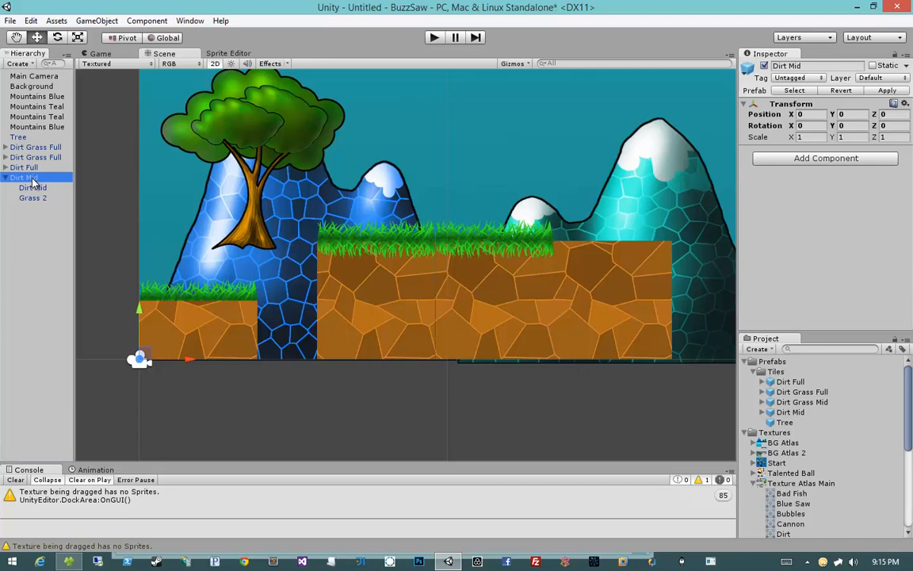
pyautogui.press('Delete')
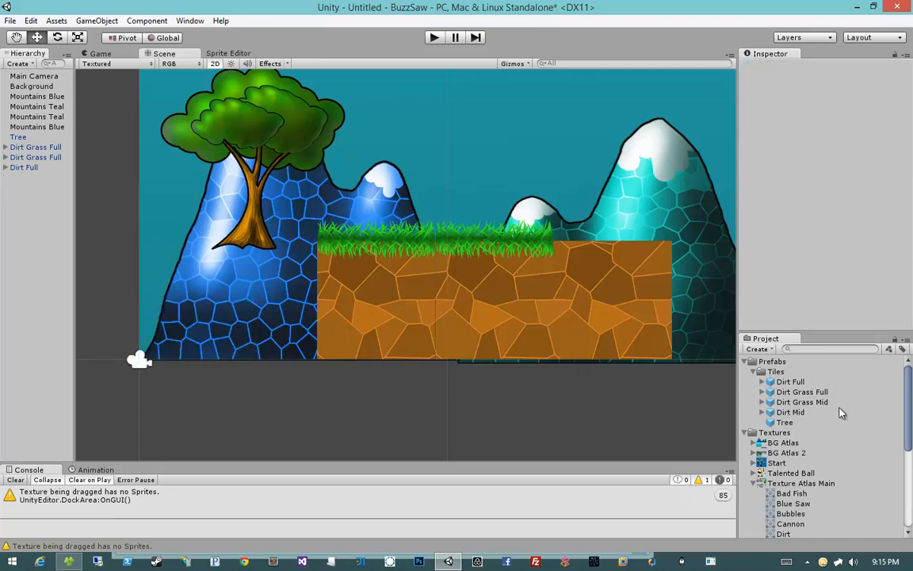
pyautogui.scroll(-3, 840, 416)
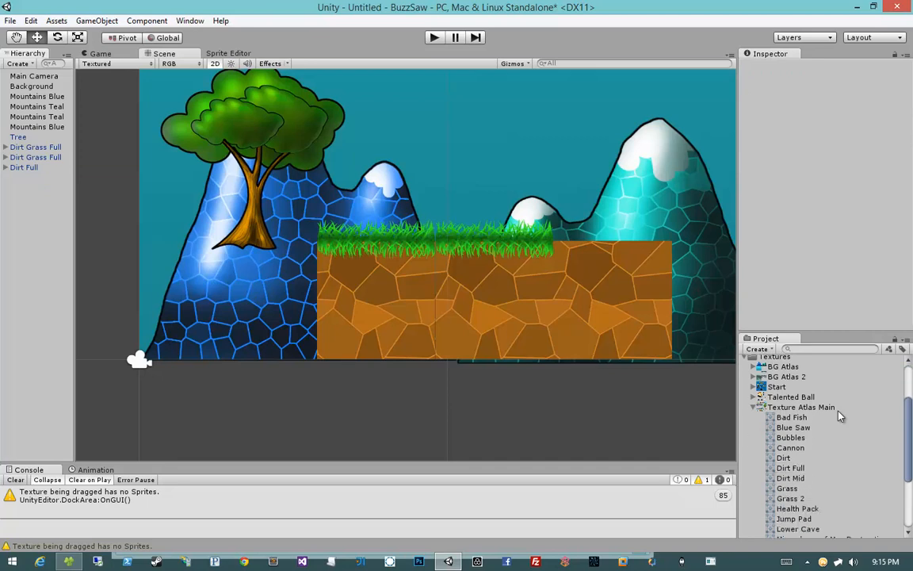
pyautogui.moveTo(531, 389); pyautogui.dragTo(187, 339)
pyautogui.click(818, 104)
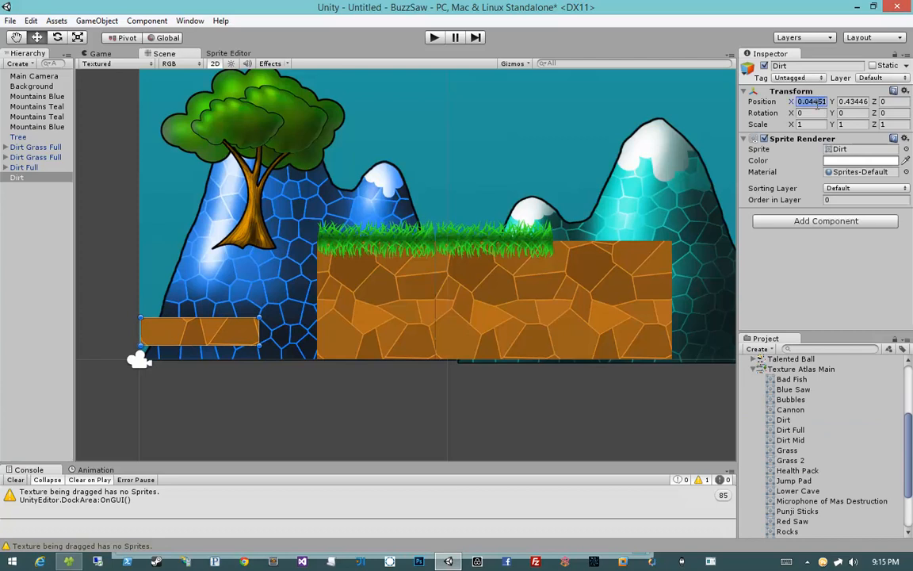
pyautogui.write('0')
pyautogui.press('Tab')
pyautogui.write('0')
pyautogui.press('Tab')
pyautogui.write('0')
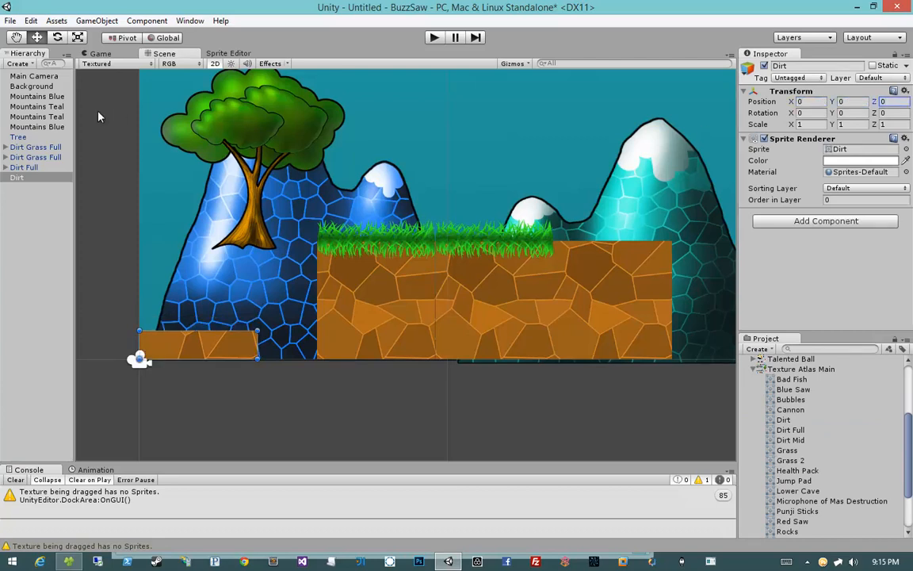
# Step: Set the Dirt sprite's sorting layer to Foreground
pyautogui.click(17, 178)
pyautogui.click(855, 188)
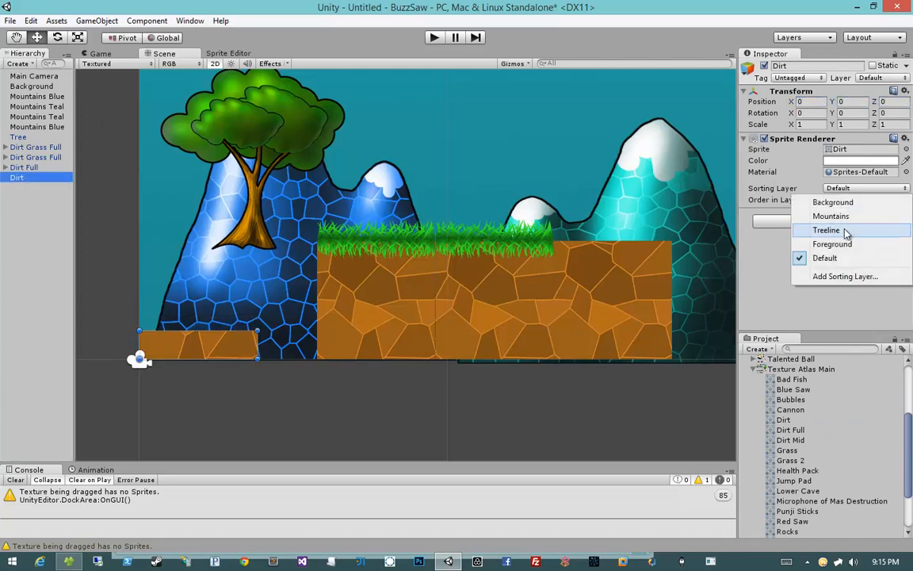
pyautogui.click(793, 245)
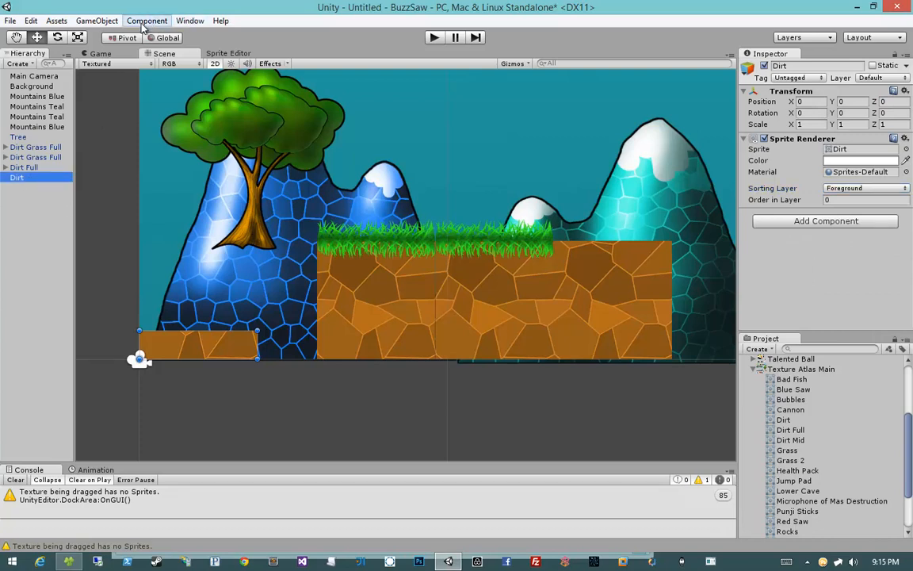
# Step: Create an empty game object and set its position to X 0, Y 0, Z 0
pyautogui.click(97, 21)
pyautogui.click(35, 35)
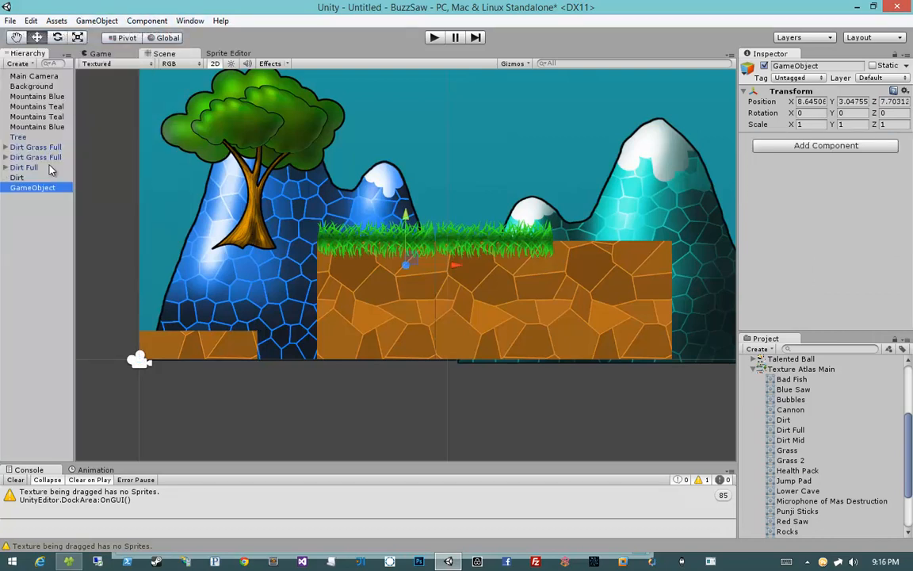
pyautogui.click(810, 102)
pyautogui.write('0')
pyautogui.press('Tab')
pyautogui.write('0')
pyautogui.press('Tab')
pyautogui.write('0')
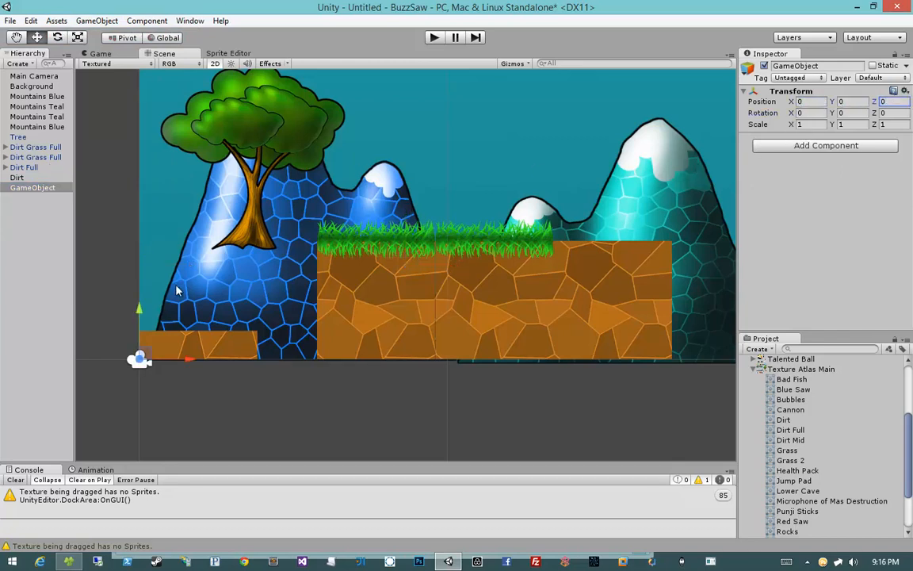
# Step: Rename the new empty game object Dirt
pyautogui.click(29, 188)
pyautogui.press('F2')
pyautogui.write('Dirt')
pyautogui.press('Return')
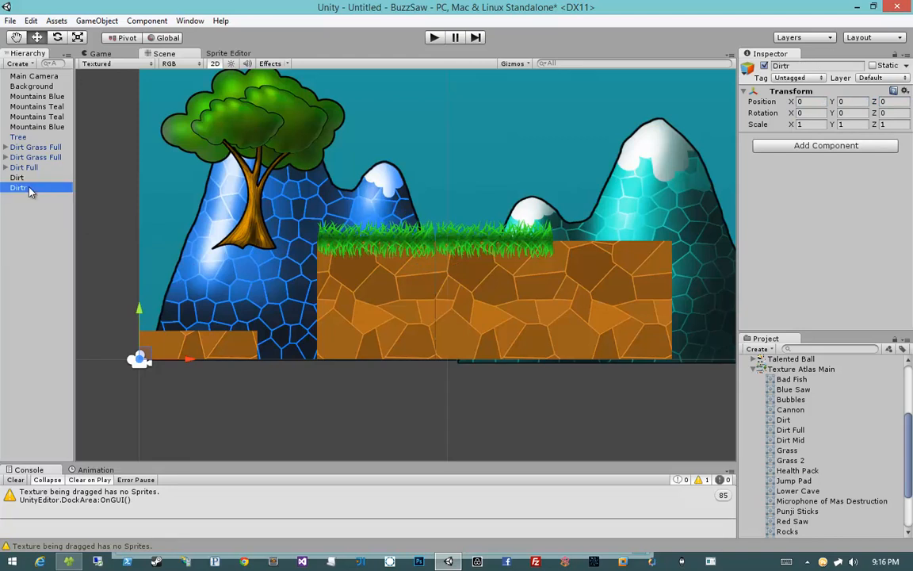
pyautogui.press('F2')
pyautogui.write('Dirt')
pyautogui.press('Return')
# Step: Save the empty Dirt object, with the Dirt sprite nested in it, as a Tiles prefab and break its scene instance's prefab link
pyautogui.moveTo(17, 180); pyautogui.dragTo(805, 392)
pyautogui.click(17, 180)
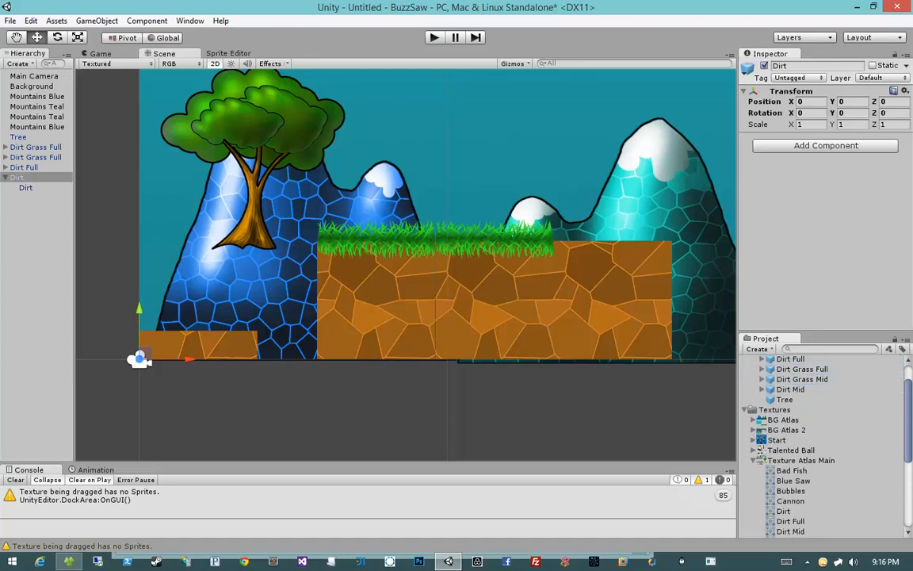
pyautogui.click(45, 178)
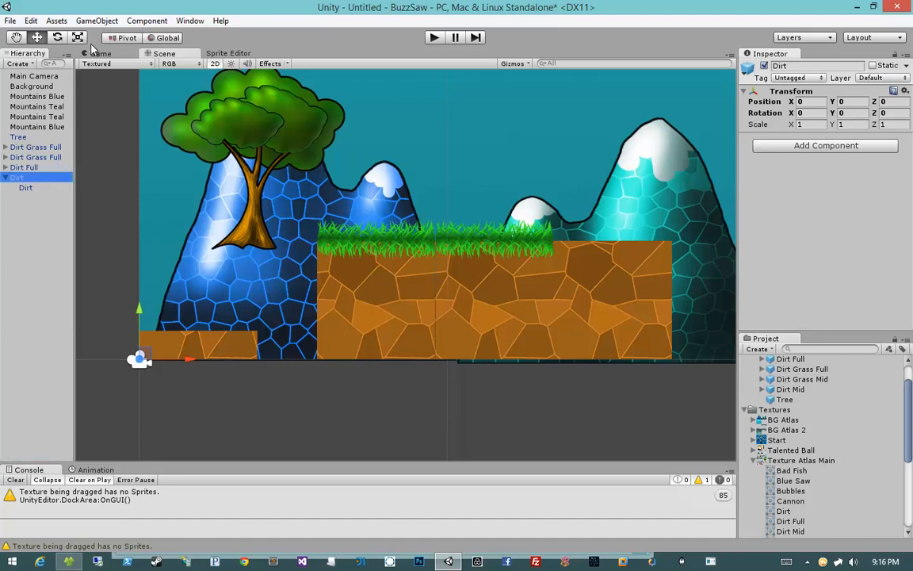
pyautogui.click(66, 56)
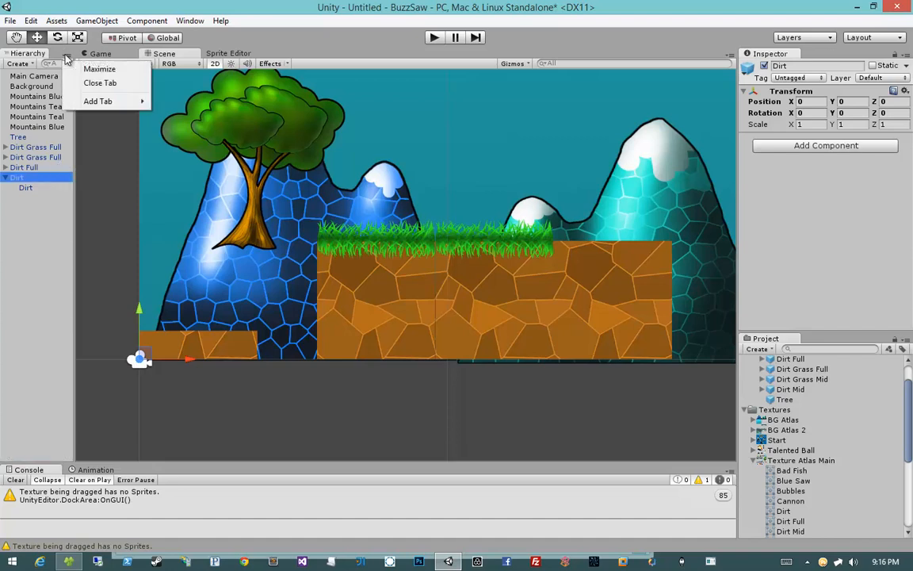
pyautogui.click(39, 225)
pyautogui.click(30, 180)
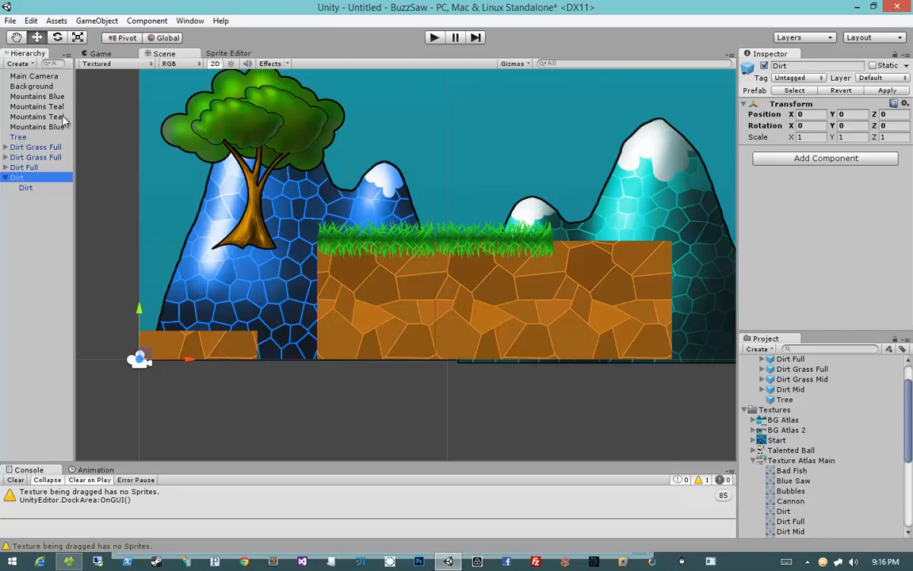
pyautogui.click(95, 20)
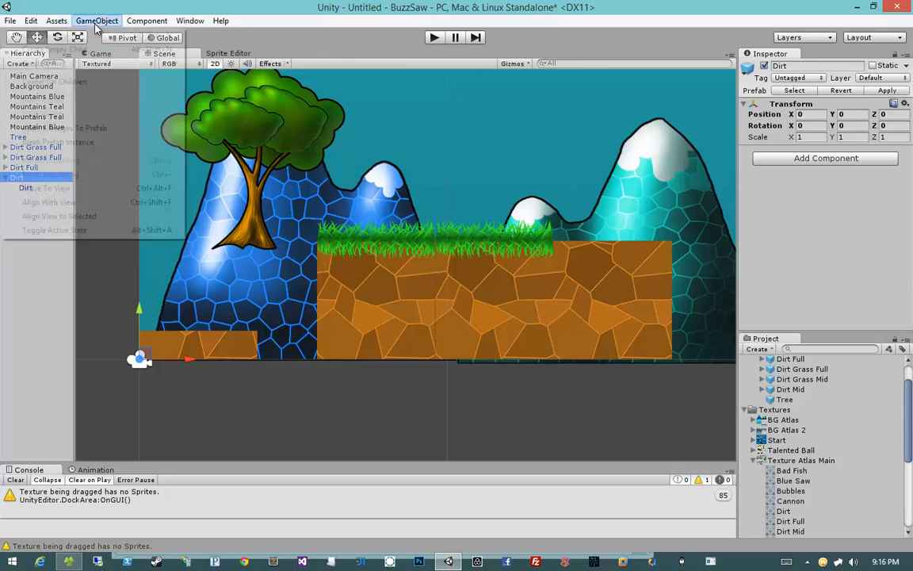
pyautogui.click(94, 143)
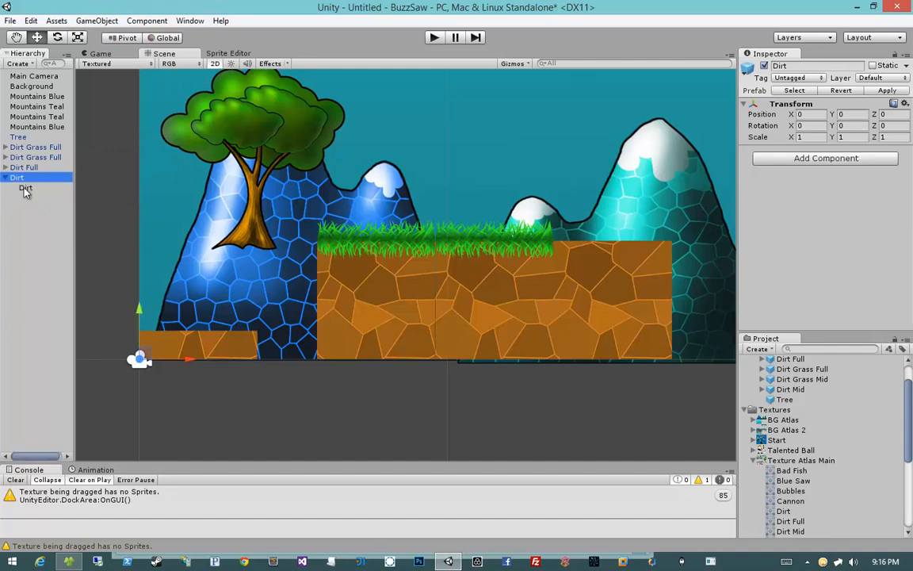
# Step: Add the Grass 2 sprite to the scene and set its X position to 0
pyautogui.click(25, 188)
pyautogui.scroll(-5, 801, 444)
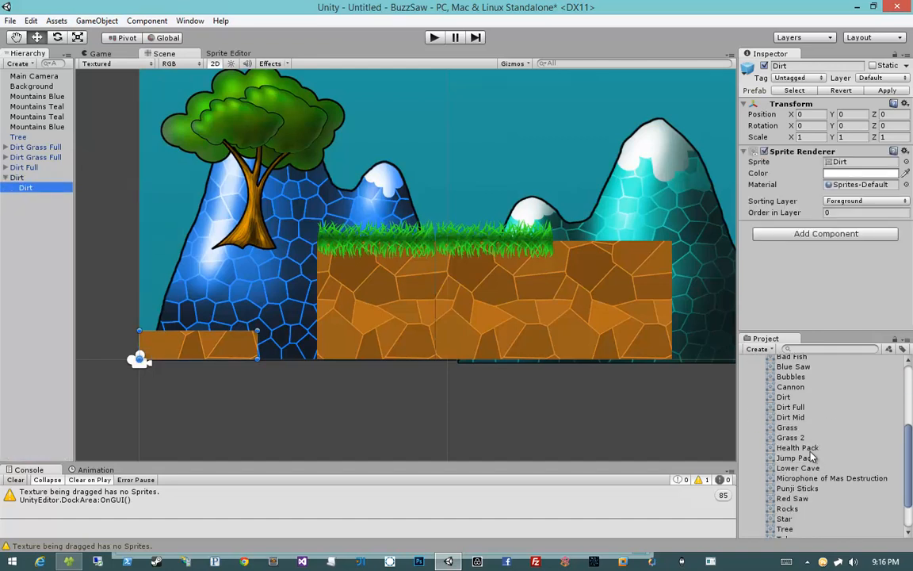
pyautogui.moveTo(793, 438); pyautogui.dragTo(365, 329)
pyautogui.click(822, 101)
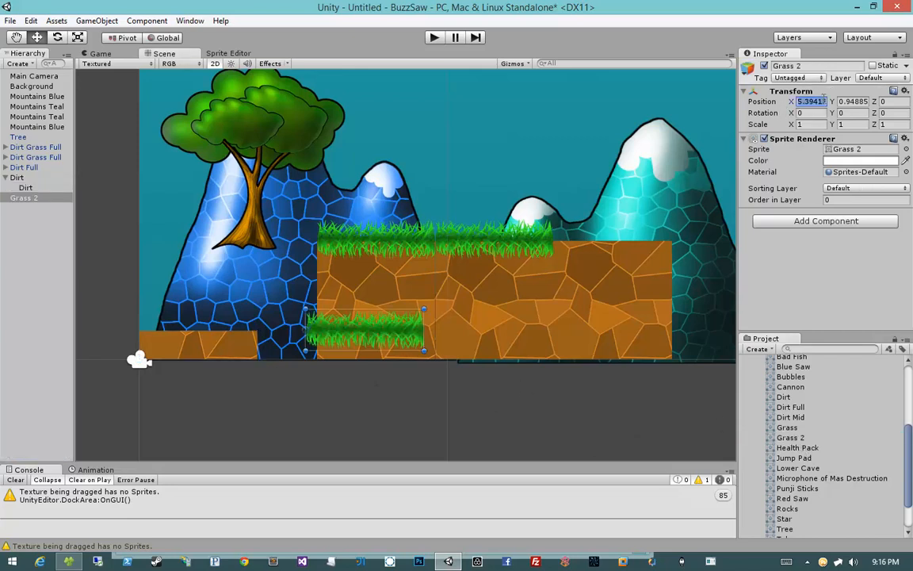
pyautogui.write('0')
# Step: Set the Grass 2 sprite's Y position to 0.91, keeping X at 0, to cover the top of the dirt
pyautogui.moveTo(239, 333); pyautogui.dragTo(238, 317)
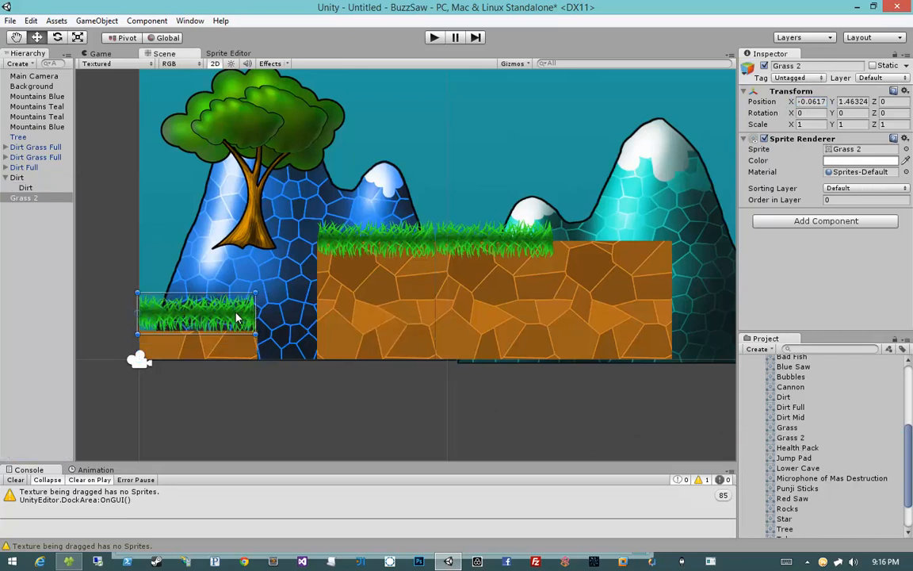
pyautogui.hotkey('ctrl', 'z')
pyautogui.moveTo(832, 103)
pyautogui.mouseDown()
pyautogui.moveTo(825, 103)
pyautogui.moveTo(832, 104)
pyautogui.mouseUp()
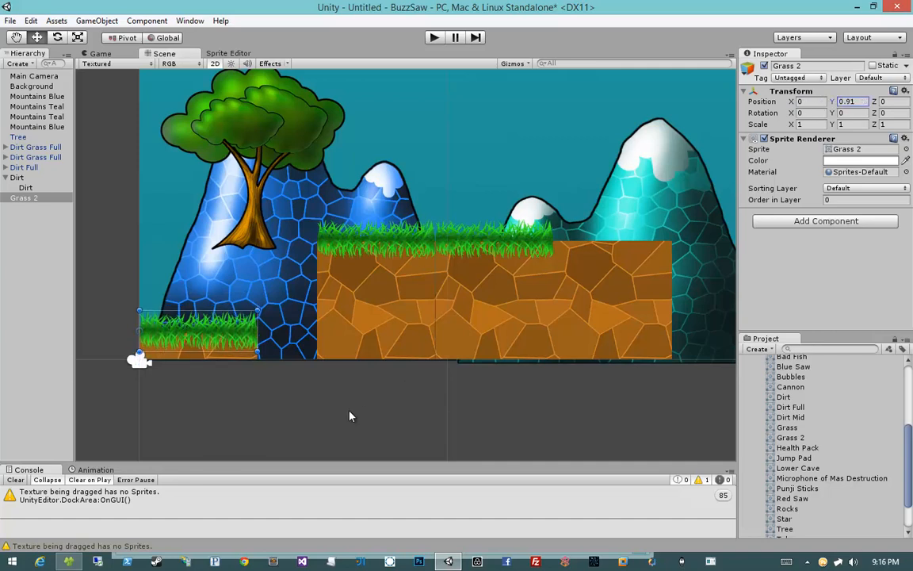
pyautogui.click(314, 368)
pyautogui.moveTo(363, 379); pyautogui.dragTo(413, 371, button='middle')
# Step: Nest Grass 2 in the parent Dirt object and rename that parent Dirt Grass
pyautogui.moveTo(33, 189); pyautogui.dragTo(29, 178)
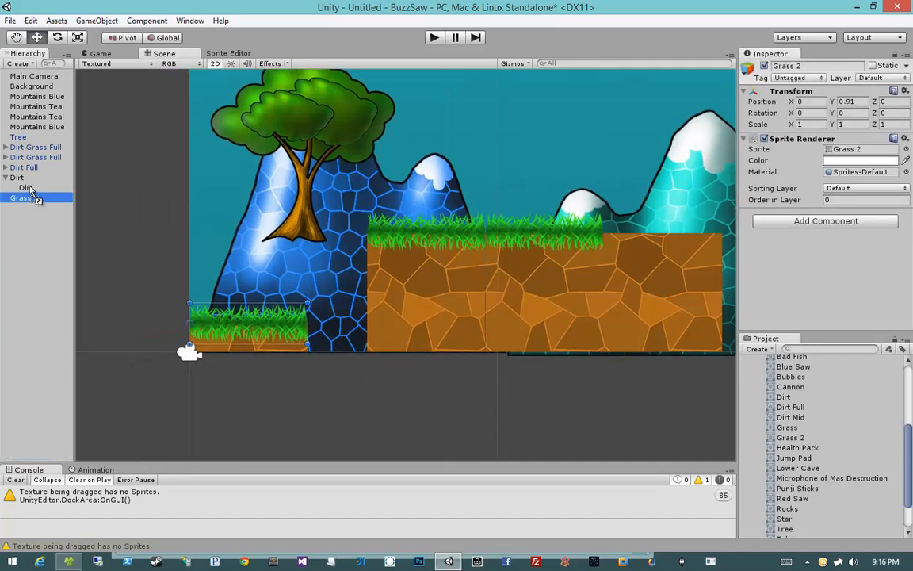
pyautogui.click(39, 177)
pyautogui.click(54, 175)
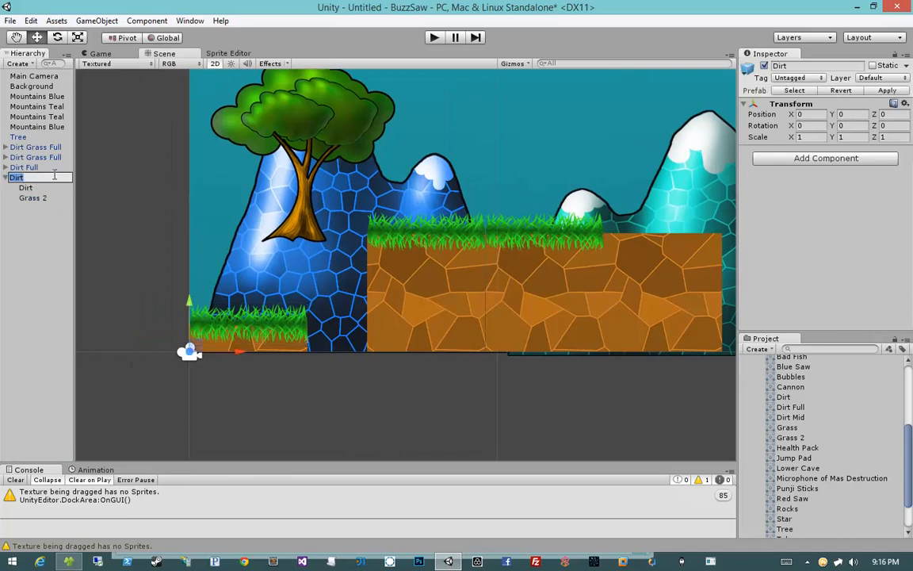
pyautogui.write('Dirt DGrass')
pyautogui.press('Return')
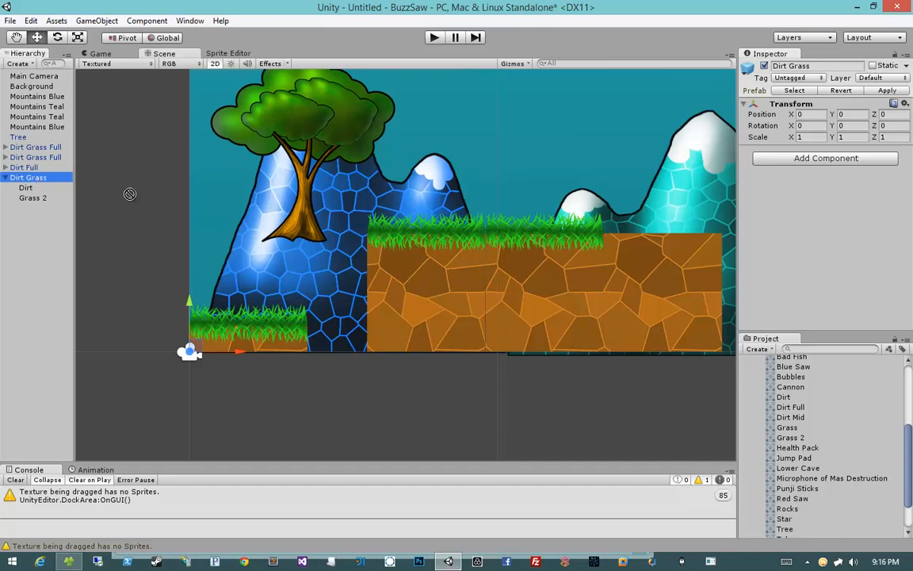
# Step: Save the Dirt Grass object as a prefab in the Tiles folder and delete its scene instance
pyautogui.moveTo(130, 194); pyautogui.dragTo(803, 436)
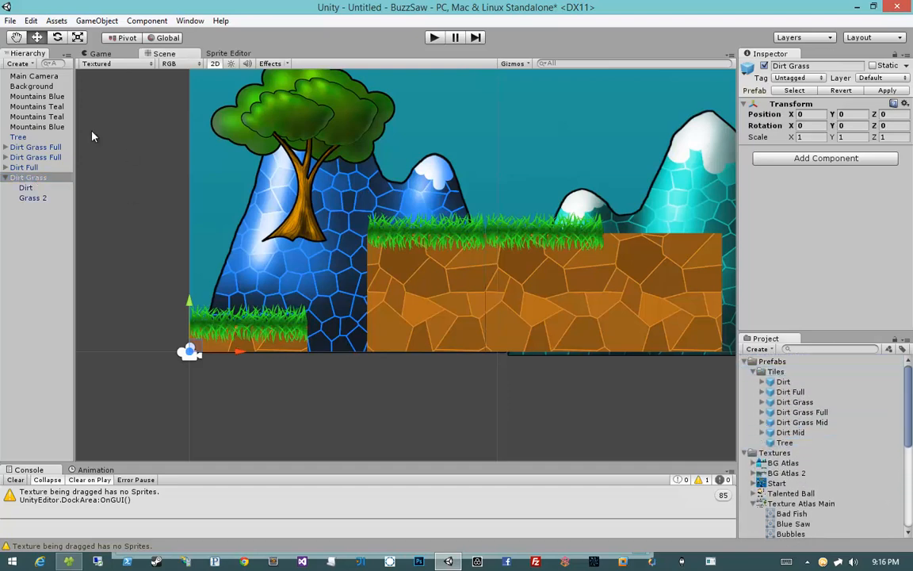
pyautogui.click(30, 179)
pyautogui.press('Delete')
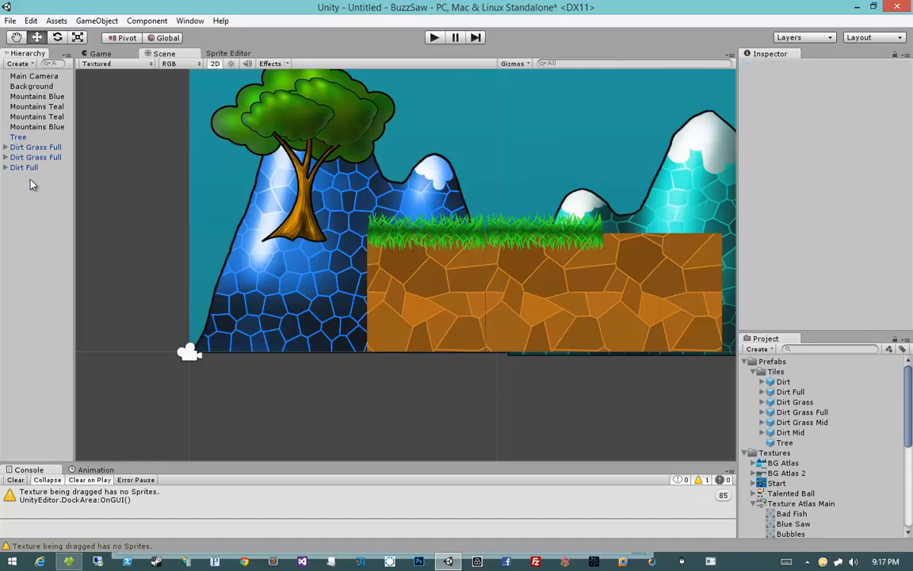
# Step: Examine the preview of each prefab in the Tiles folder, from Tree up to Dirt
pyautogui.click(787, 443)
pyautogui.click(793, 432)
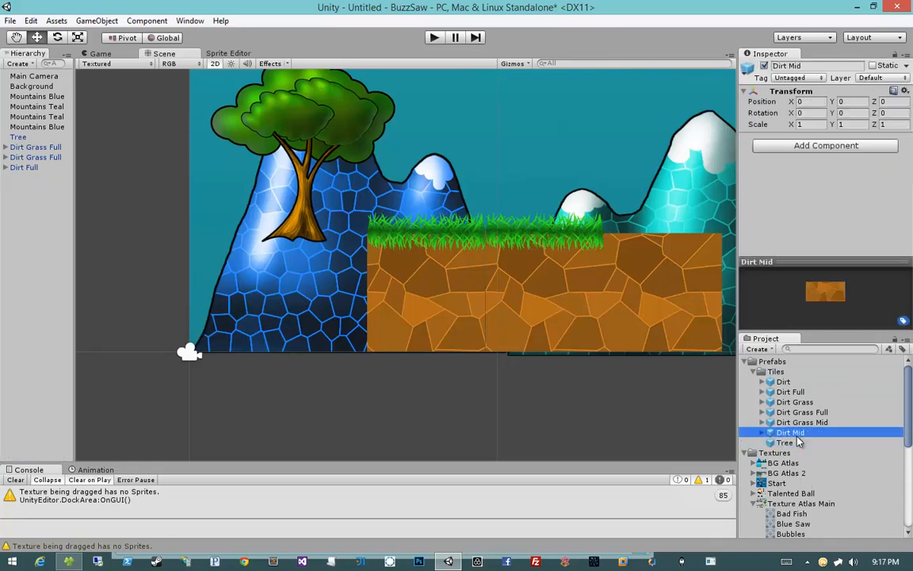
pyautogui.click(801, 424)
pyautogui.click(801, 412)
pyautogui.click(799, 402)
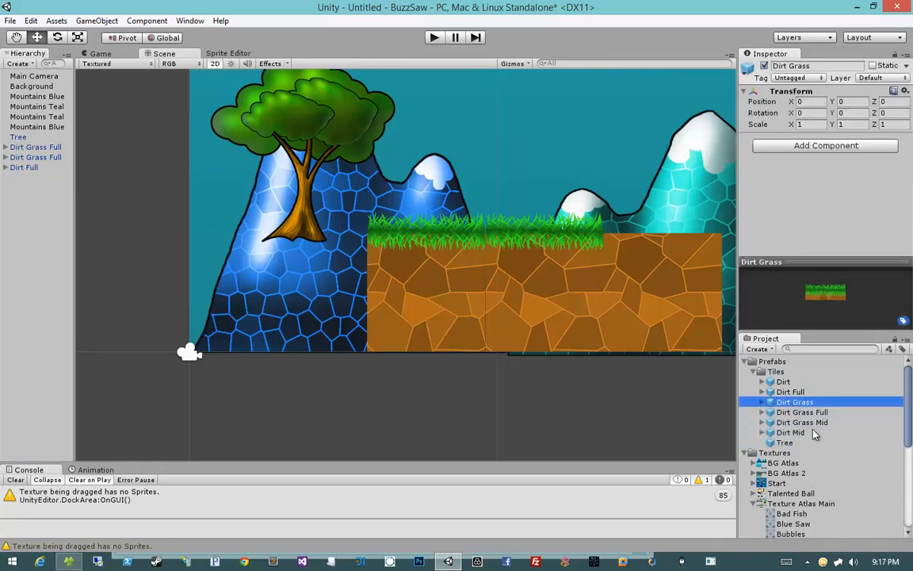
pyautogui.click(799, 393)
pyautogui.click(800, 382)
pyautogui.moveTo(556, 369); pyautogui.dragTo(441, 374, button='middle')
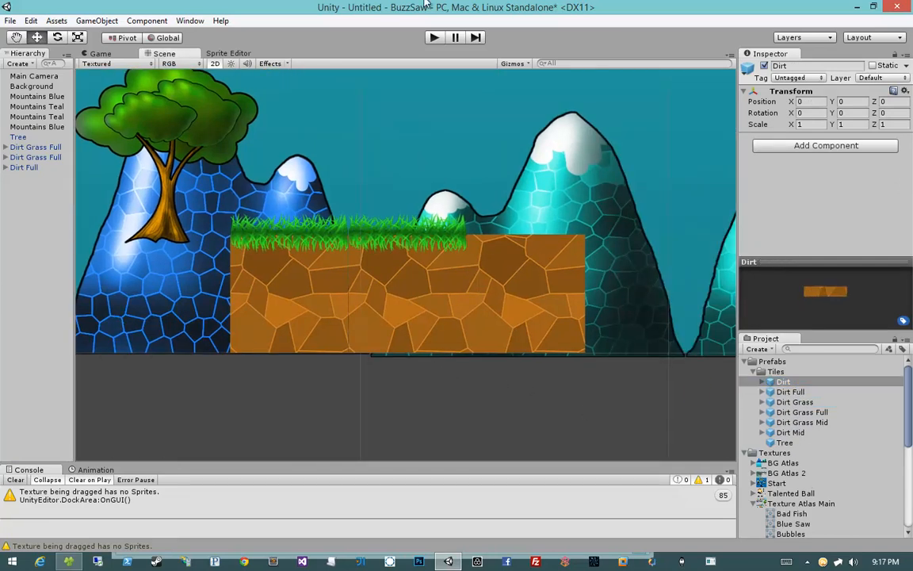
pyautogui.moveTo(366, 206); pyautogui.dragTo(492, 191, button='middle')
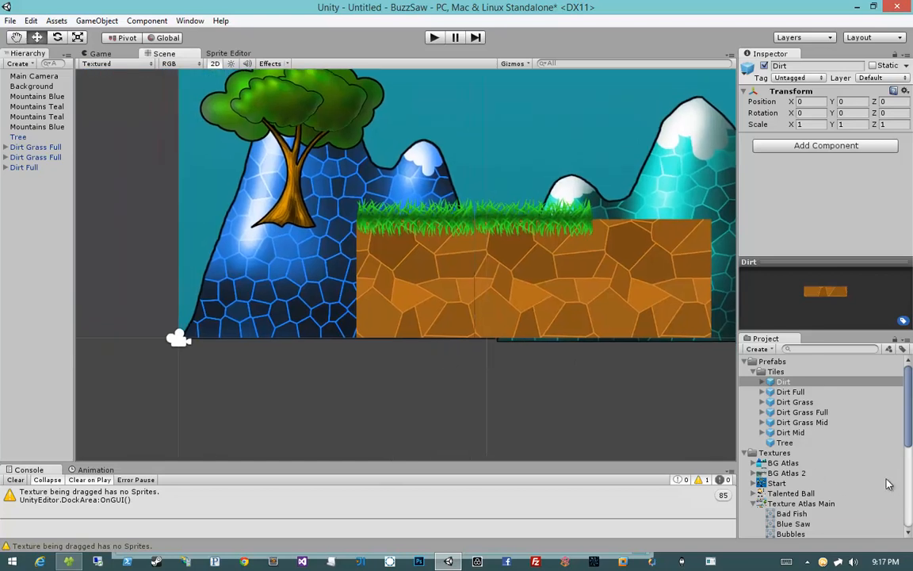
# Step: Add the Punji Sticks sprite to the scene and set its position to X 0, Y 0
pyautogui.scroll(-5, 827, 451)
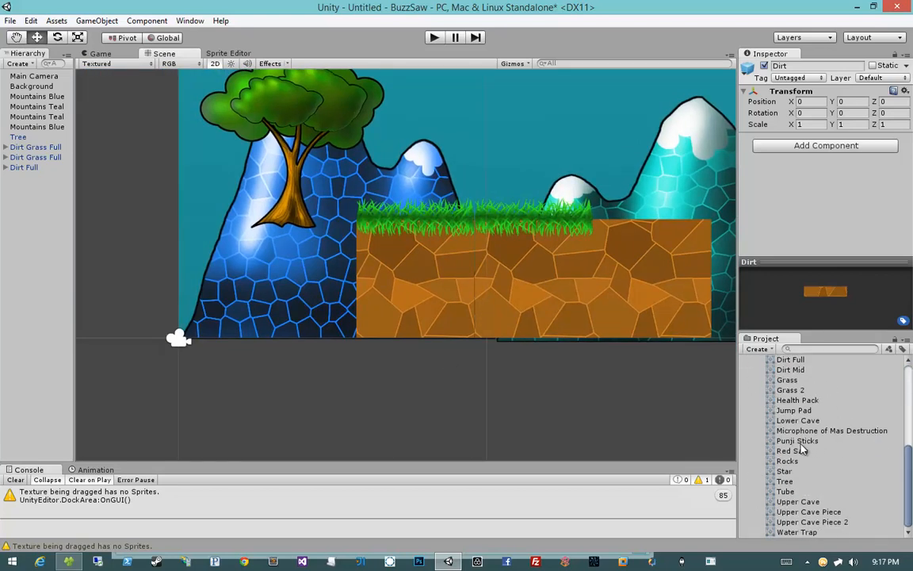
pyautogui.moveTo(799, 442); pyautogui.dragTo(304, 347)
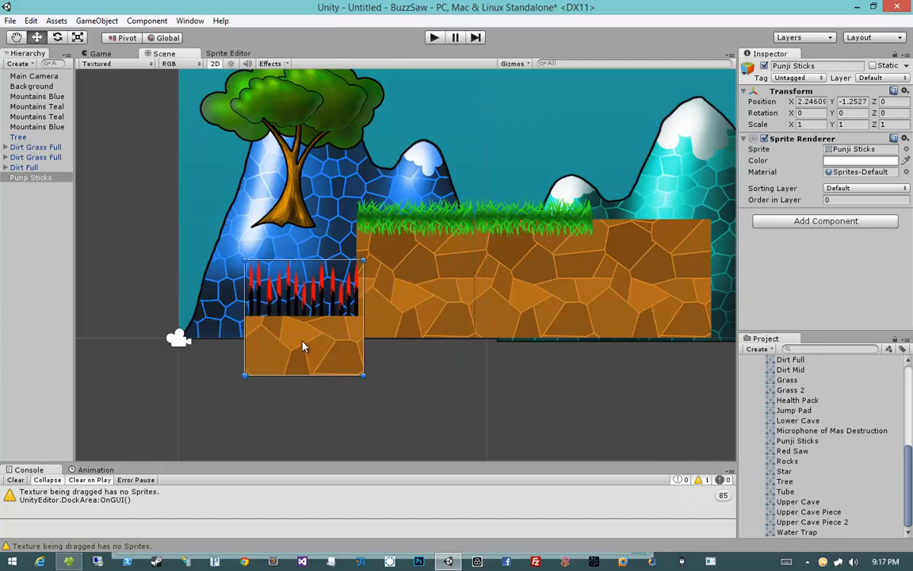
pyautogui.click(811, 101)
pyautogui.write('0')
pyautogui.press('Tab')
pyautogui.write('0')
pyautogui.press('Tab')
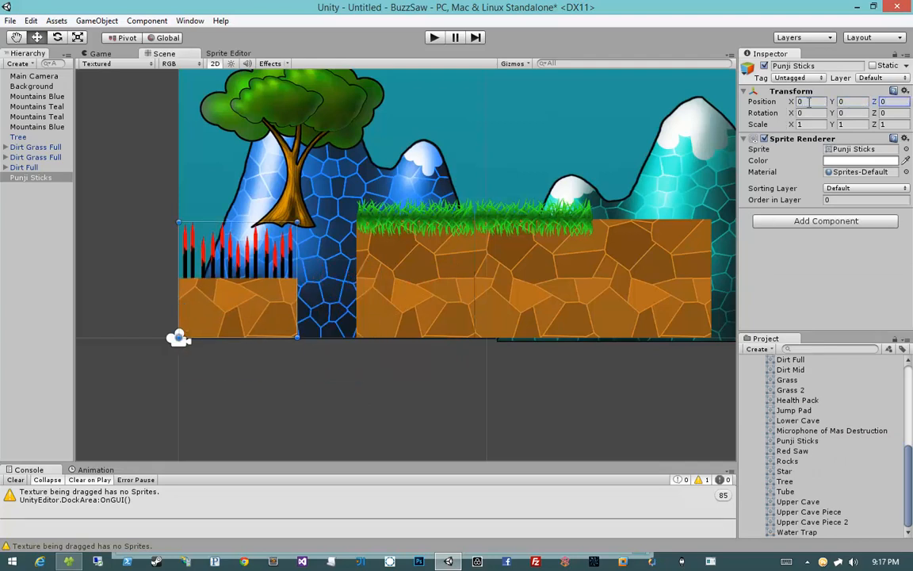
# Step: Save the Punji Sticks object as a prefab in the Tiles folder
pyautogui.click(32, 179)
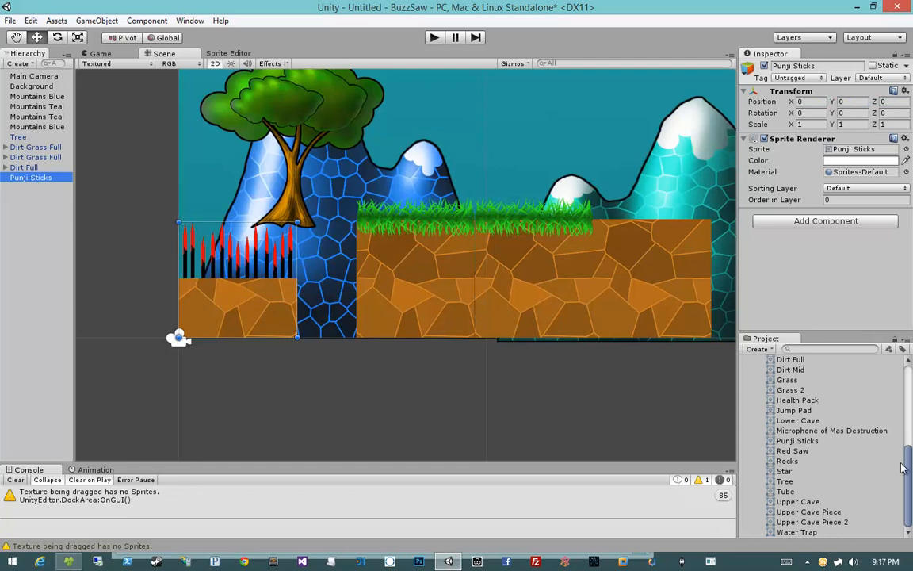
pyautogui.scroll(10, 815, 421)
pyautogui.moveTo(32, 177); pyautogui.dragTo(793, 450)
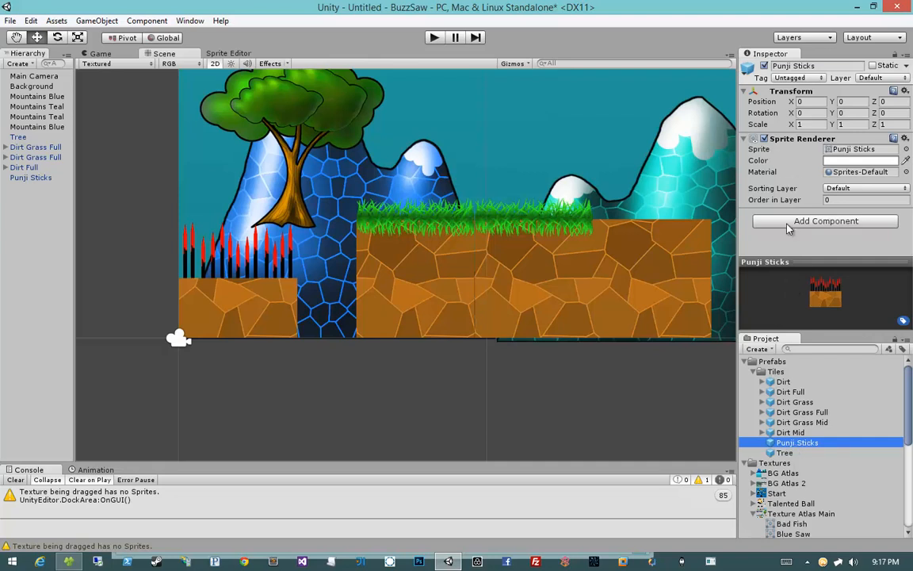
# Step: Examine the Punji Sticks instance, the individual mountain sprites and the whole length of the level background
pyautogui.click(265, 310)
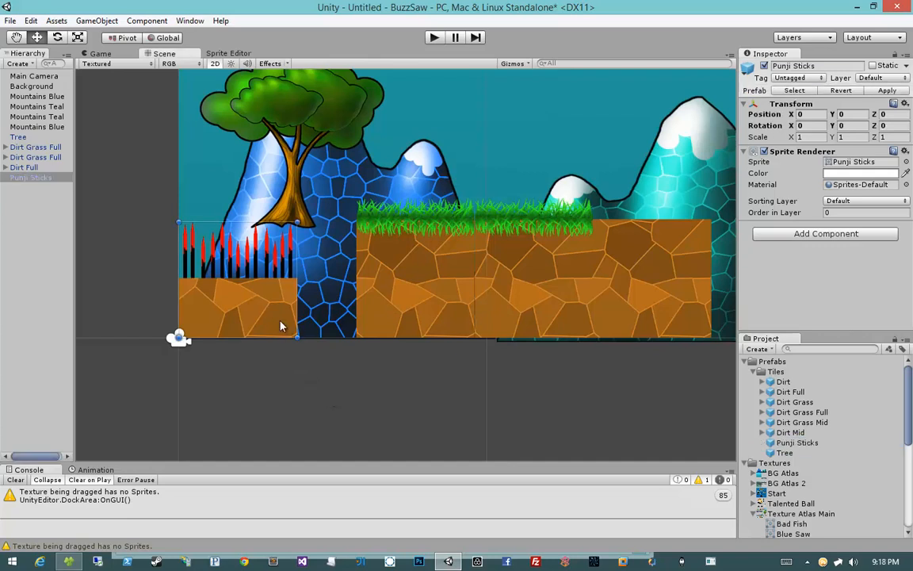
pyautogui.click(36, 96)
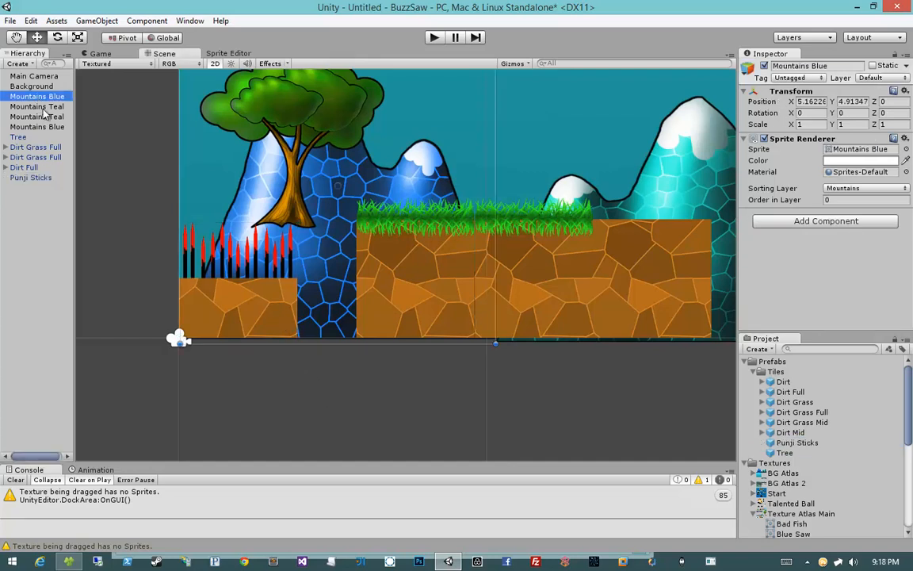
pyautogui.click(37, 116)
pyautogui.click(43, 125)
pyautogui.click(49, 107)
pyautogui.click(49, 99)
pyautogui.moveTo(542, 338); pyautogui.dragTo(378, 336, button='middle')
pyautogui.scroll(-5, 379, 336)
pyautogui.scroll(-7, 379, 335)
pyautogui.click(664, 244)
pyautogui.moveTo(664, 244); pyautogui.dragTo(508, 244, button='middle')
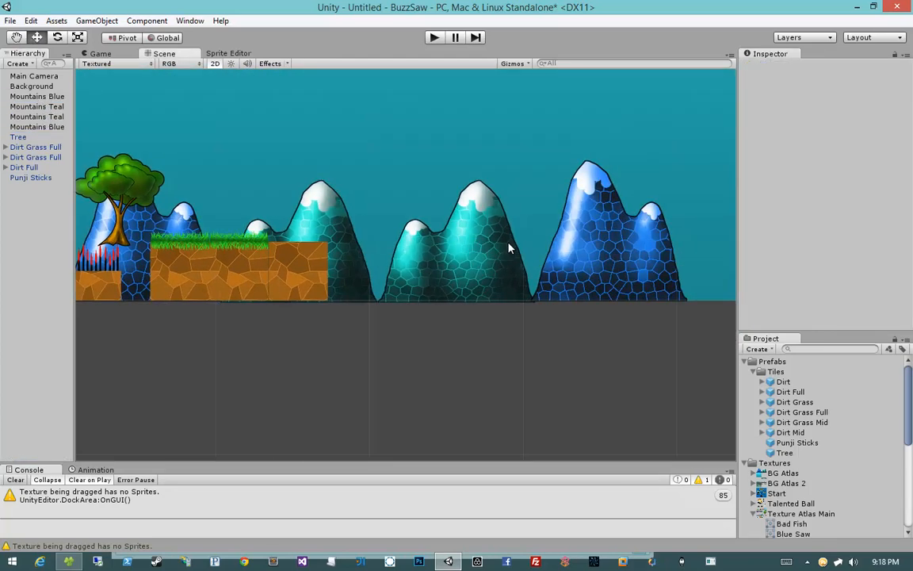
pyautogui.scroll(-1, 508, 243)
pyautogui.moveTo(410, 264); pyautogui.dragTo(577, 264, button='middle')
pyautogui.scroll(12, 313, 292)
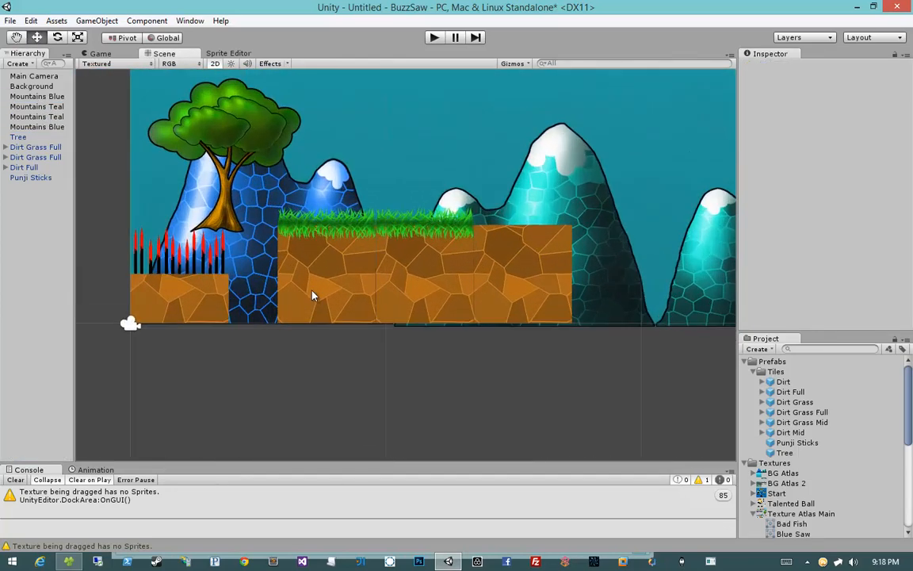
pyautogui.moveTo(346, 291); pyautogui.dragTo(391, 295, button='middle')
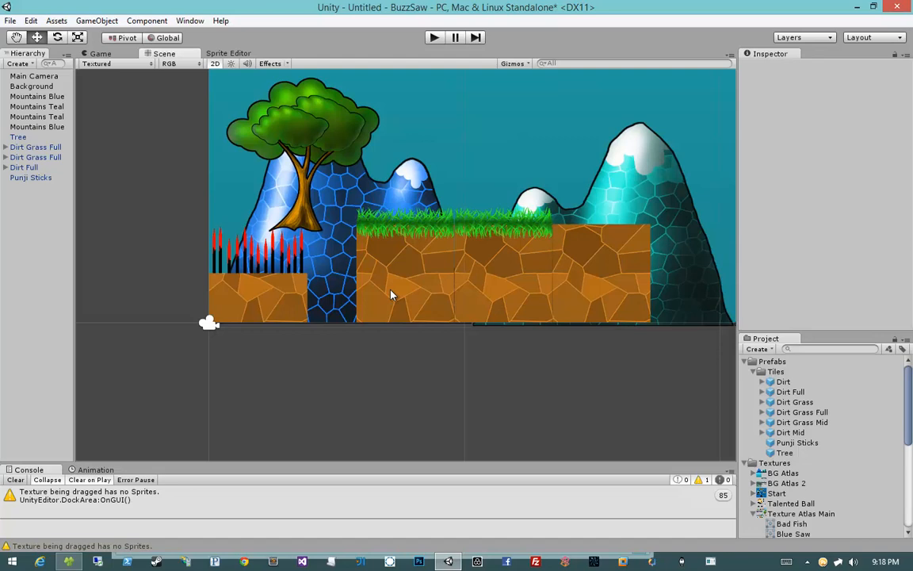
# Step: Examine the four mountain sprites as a group, from the far end back to the tree
pyautogui.moveTo(438, 242); pyautogui.dragTo(293, 246, button='middle')
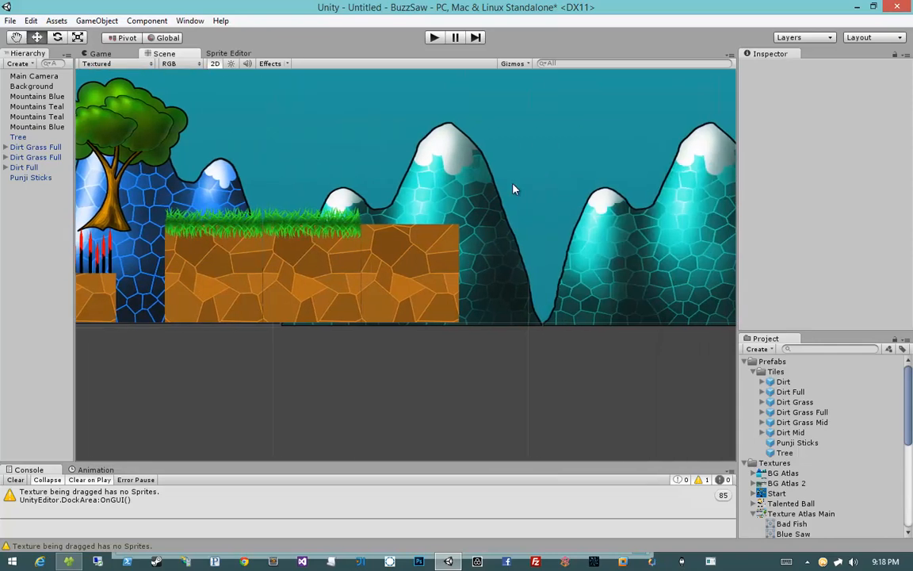
pyautogui.moveTo(513, 189); pyautogui.dragTo(354, 222, button='middle')
pyautogui.scroll(-5, 354, 222)
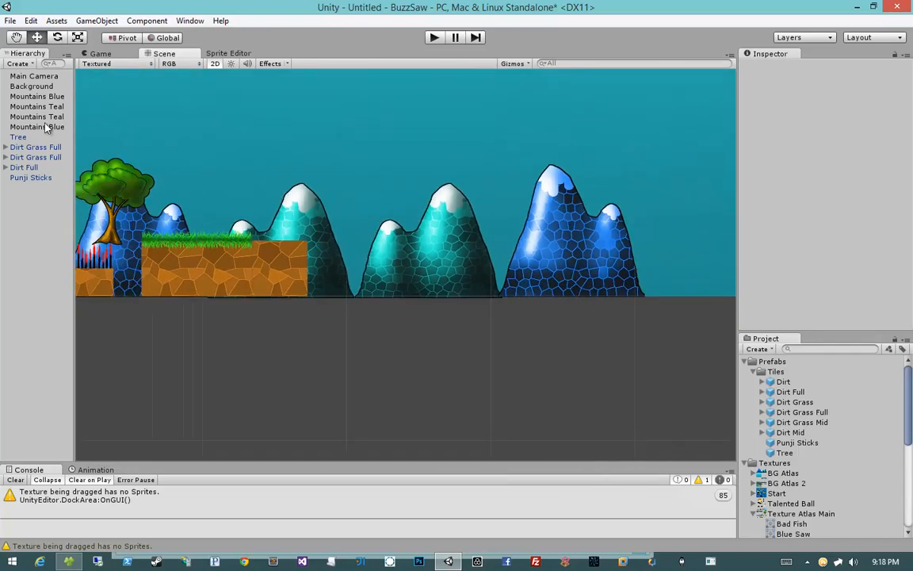
pyautogui.click(47, 129)
pyautogui.keyDown('shift'); pyautogui.click(46, 98); pyautogui.keyUp('shift')
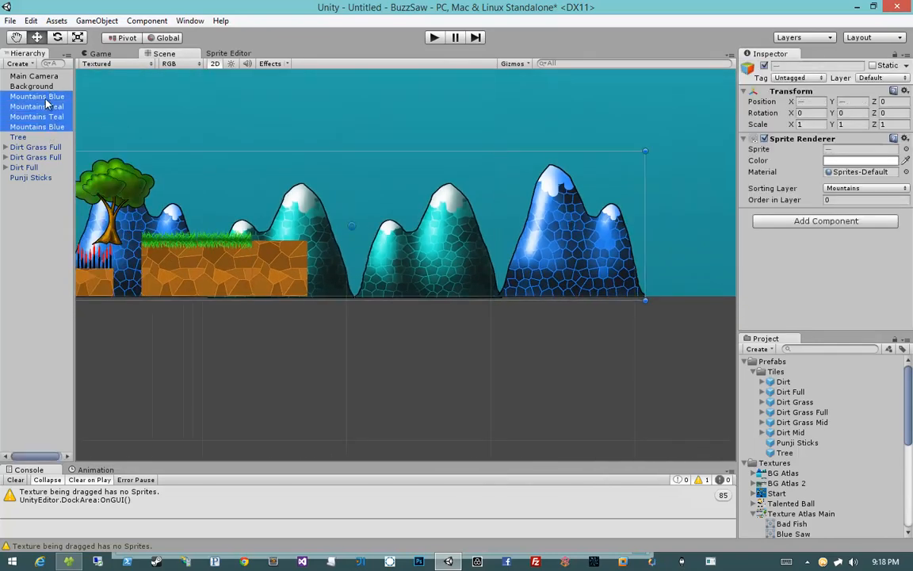
pyautogui.moveTo(357, 254); pyautogui.dragTo(515, 264, button='middle')
pyautogui.scroll(6, 335, 287)
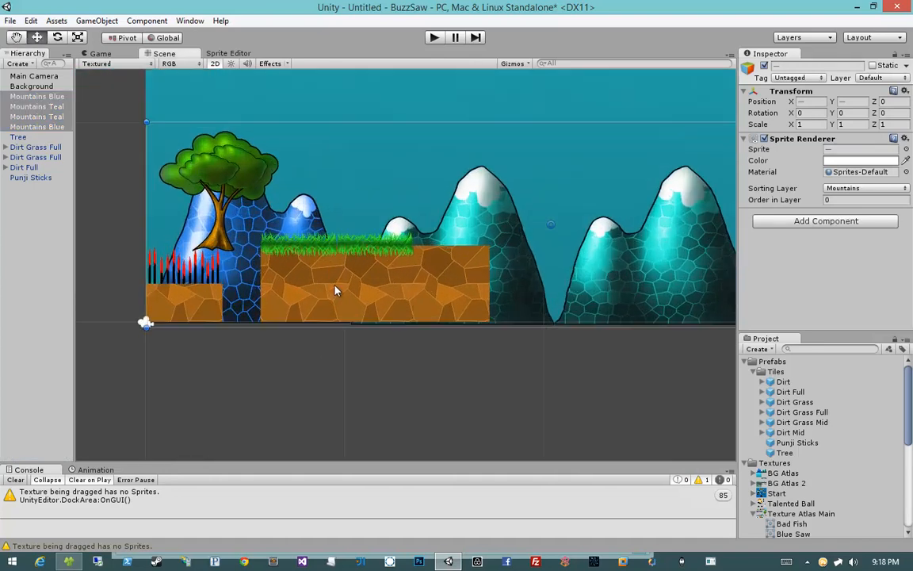
pyautogui.click(330, 363)
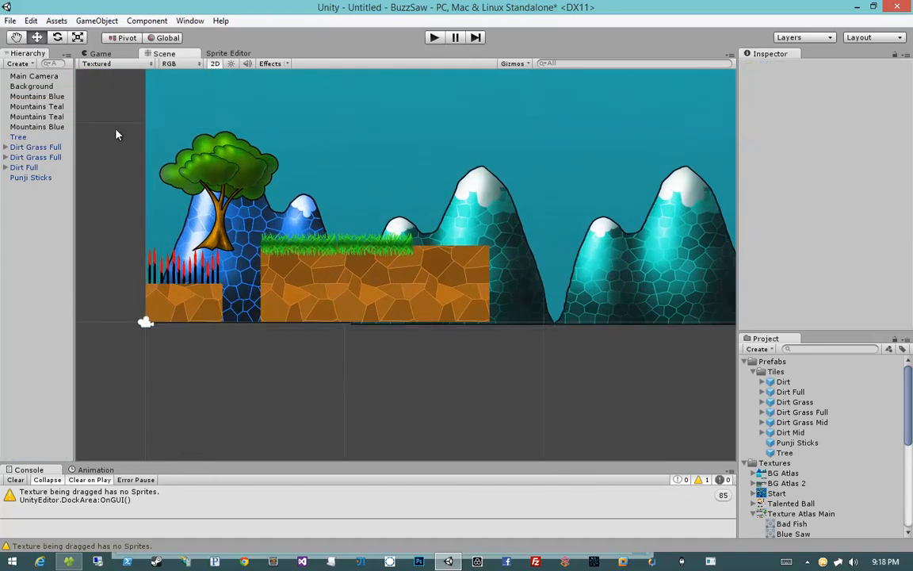
pyautogui.moveTo(271, 260); pyautogui.dragTo(381, 253, button='middle')
# Step: Try moving the Punji Sticks tile along X toward the Dirt Grass Full tile, and undo the move
pyautogui.click(298, 306)
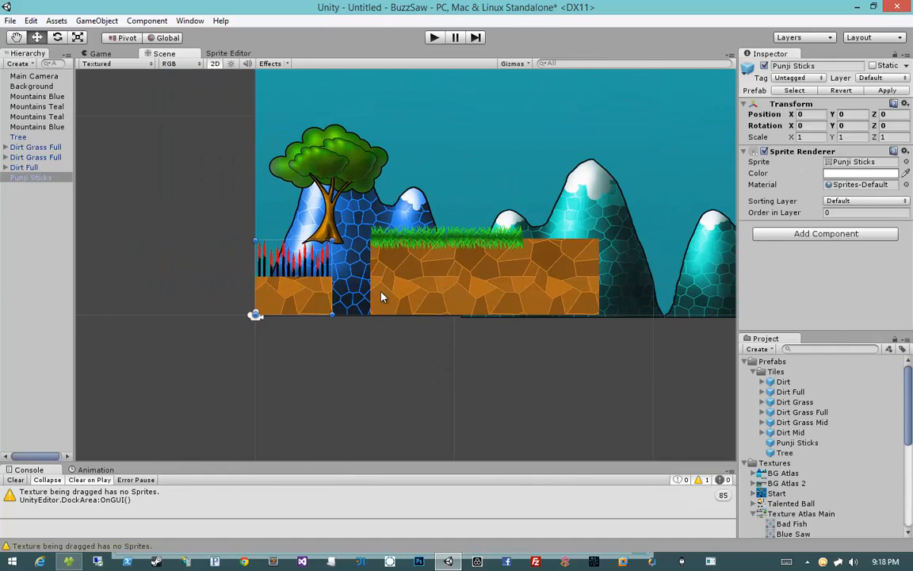
pyautogui.click(382, 292)
pyautogui.click(529, 283)
pyautogui.click(268, 284)
pyautogui.moveTo(316, 302); pyautogui.dragTo(360, 300)
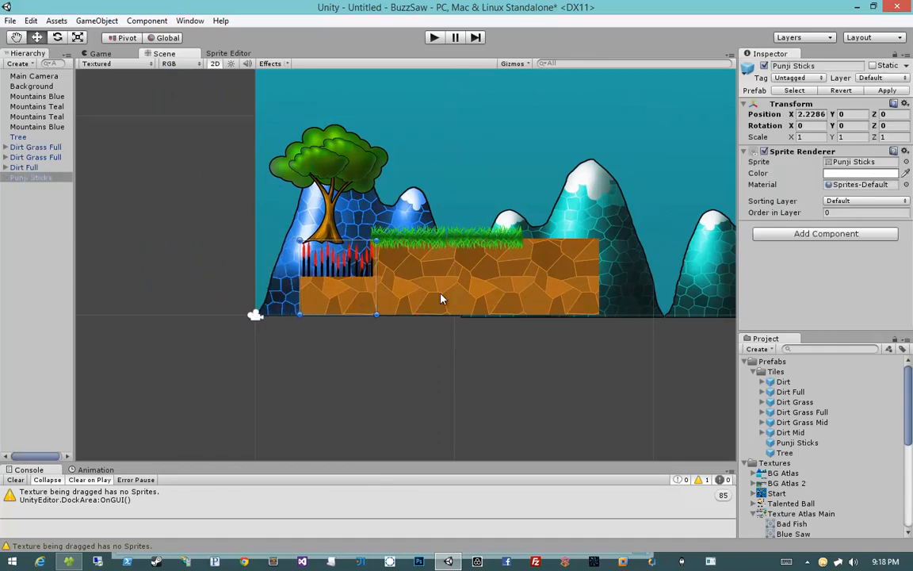
pyautogui.hotkey('ctrl', 'z')
# Step: Move the first Dirt Grass Full tile to X 3.84, flush against the Punji Sticks tile
pyautogui.click(424, 273)
pyautogui.moveTo(425, 275); pyautogui.dragTo(382, 317)
pyautogui.hotkey('ctrl', 'z')
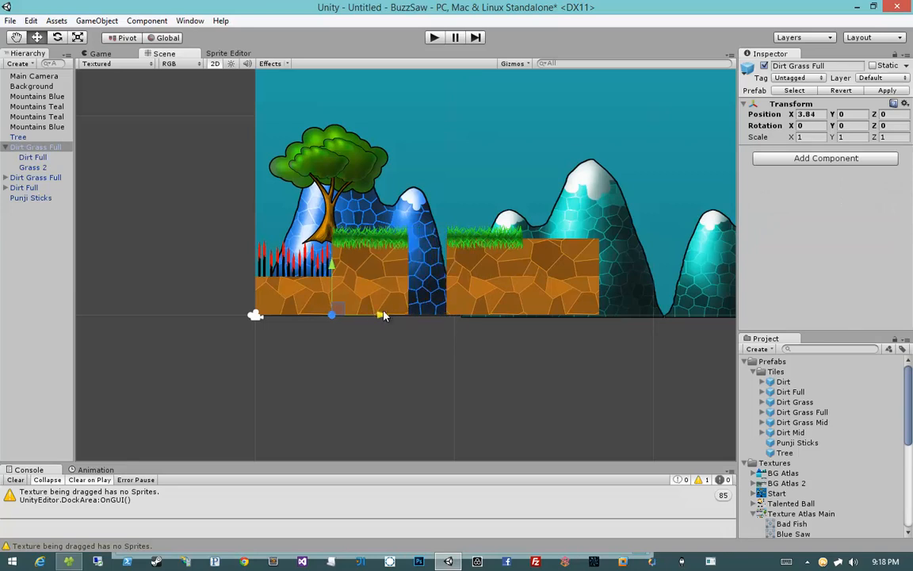
# Step: Move the second Dirt Grass Full tile flush against the first, and the Dirt Full tile flush after it
pyautogui.click(473, 310)
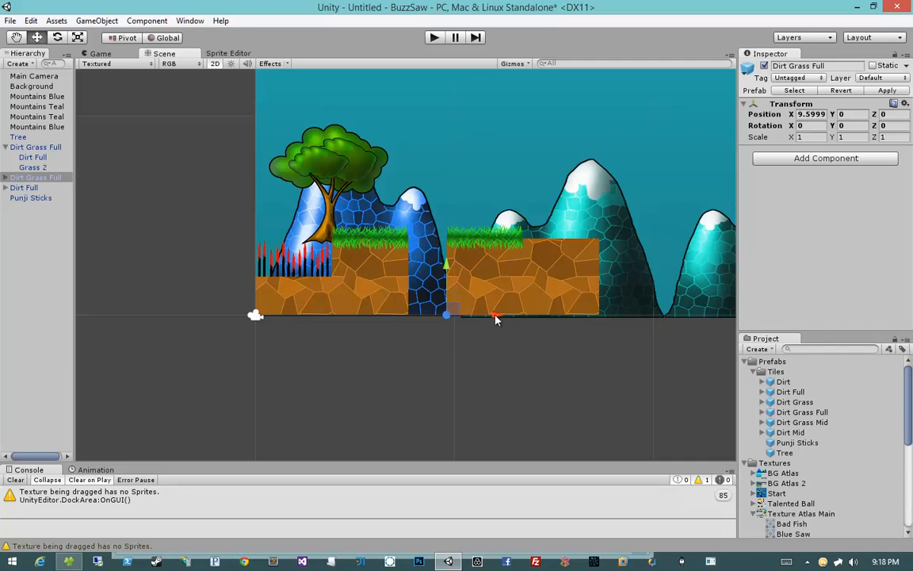
pyautogui.moveTo(496, 317); pyautogui.dragTo(457, 316)
pyautogui.click(574, 306)
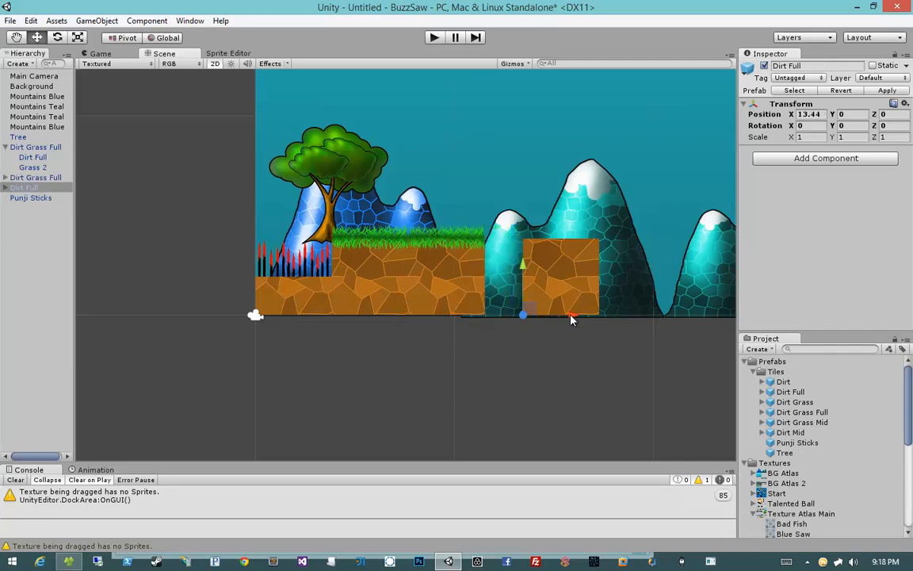
pyautogui.moveTo(571, 316); pyautogui.dragTo(535, 317)
pyautogui.click(520, 354)
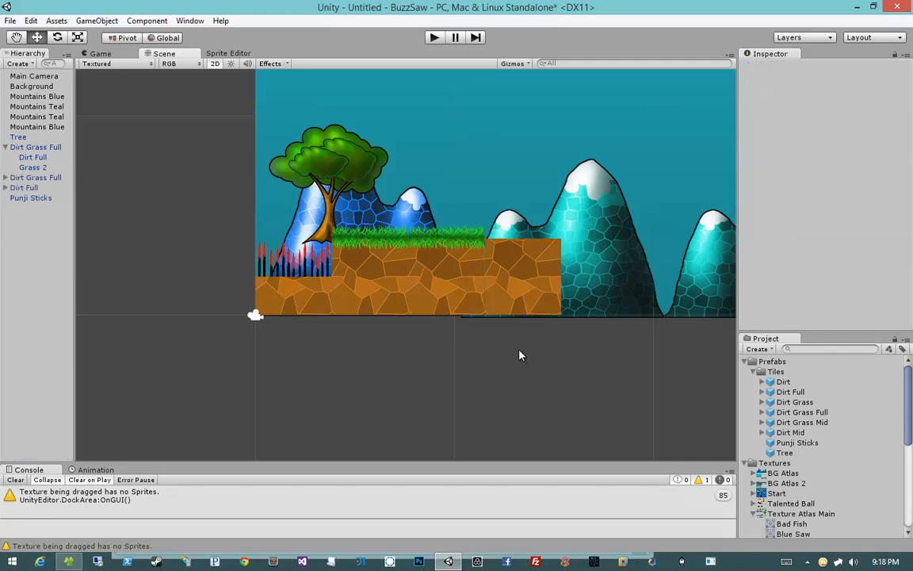
pyautogui.scroll(2, 520, 354)
pyautogui.scroll(-2, 520, 355)
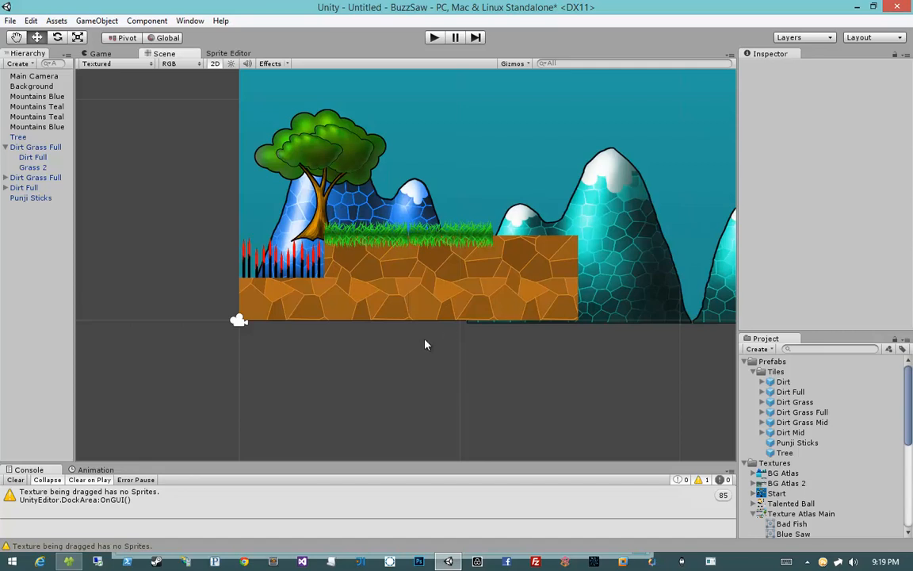
# Step: Move the Punji Sticks tile to X 11.52, onto the Dirt Full tile at the far end of the row
pyautogui.click(295, 289)
pyautogui.click(362, 344)
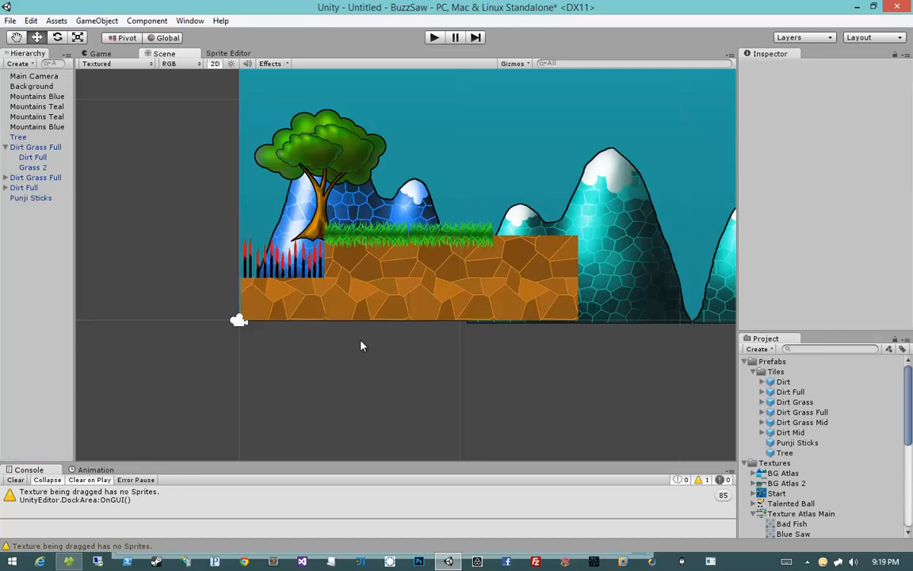
pyautogui.click(292, 302)
pyautogui.click(290, 302)
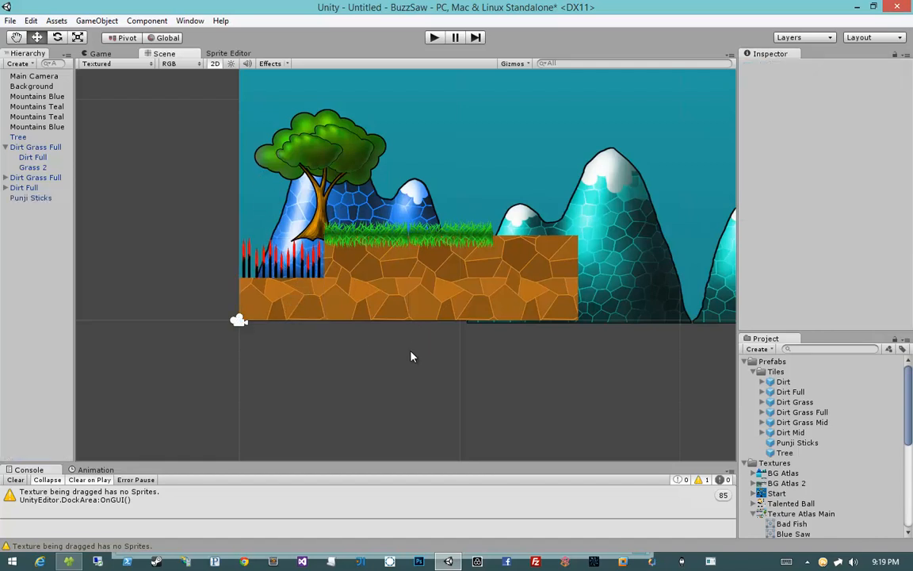
pyautogui.moveTo(292, 307); pyautogui.dragTo(555, 310)
pyautogui.click(557, 248)
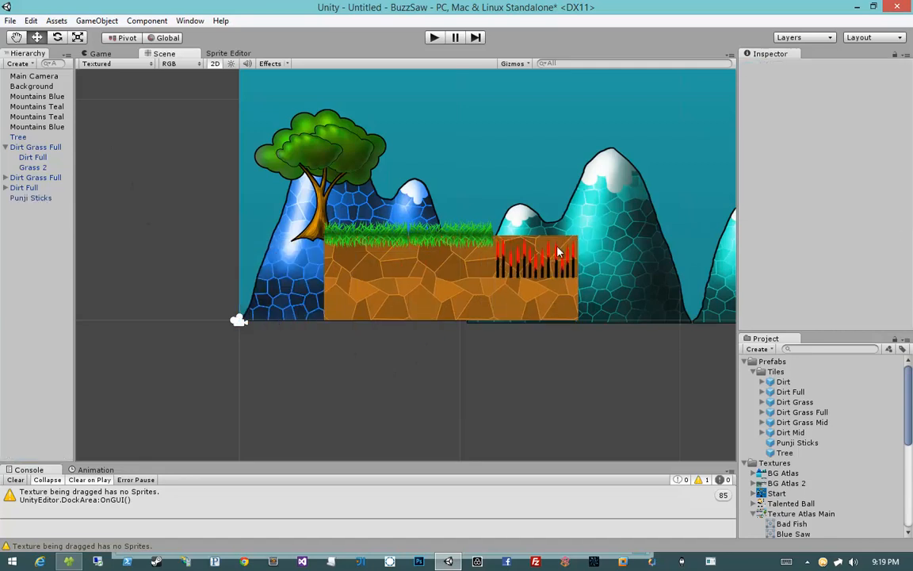
pyautogui.click(557, 248)
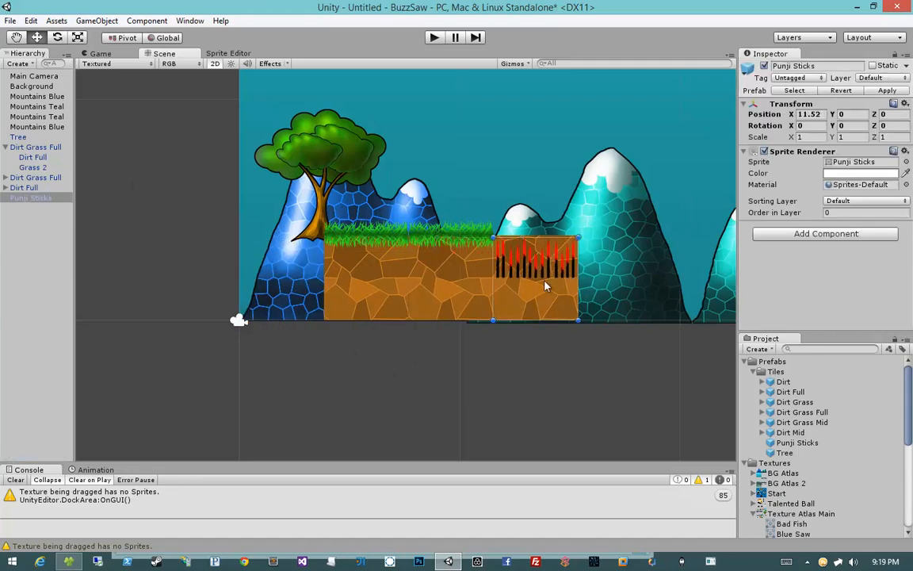
# Step: Move the Dirt Full tile to X 0, into the gap at the start of the row
pyautogui.click(547, 244)
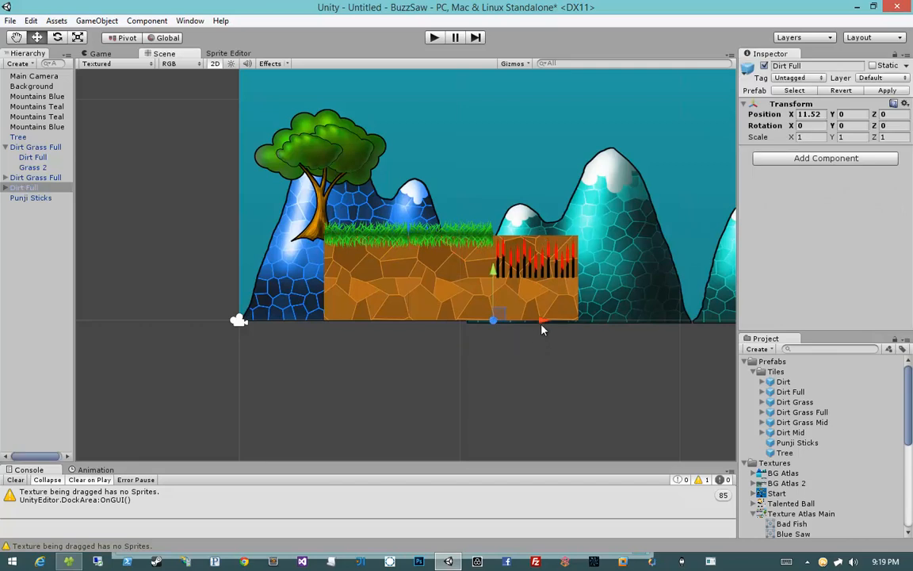
pyautogui.moveTo(495, 320); pyautogui.dragTo(285, 321)
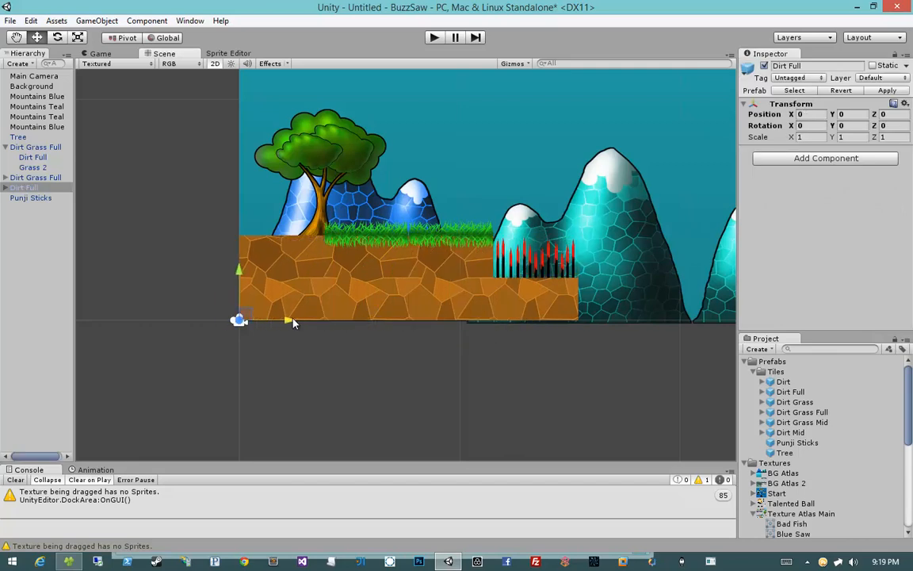
pyautogui.click(353, 367)
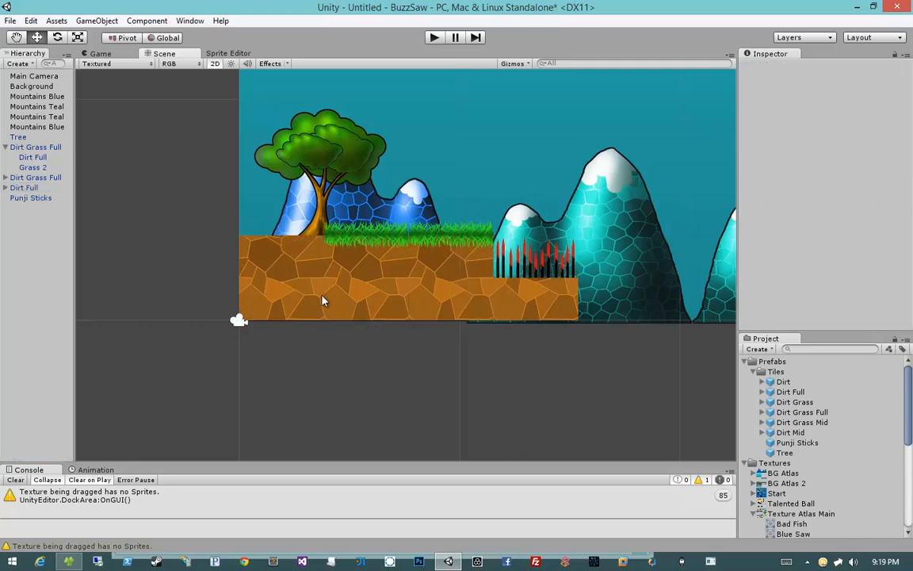
# Step: Collapse the Tiles folder, the Texture Atlas Main sprites and the expanded Dirt Grass Full object
pyautogui.scroll(5, 329, 302)
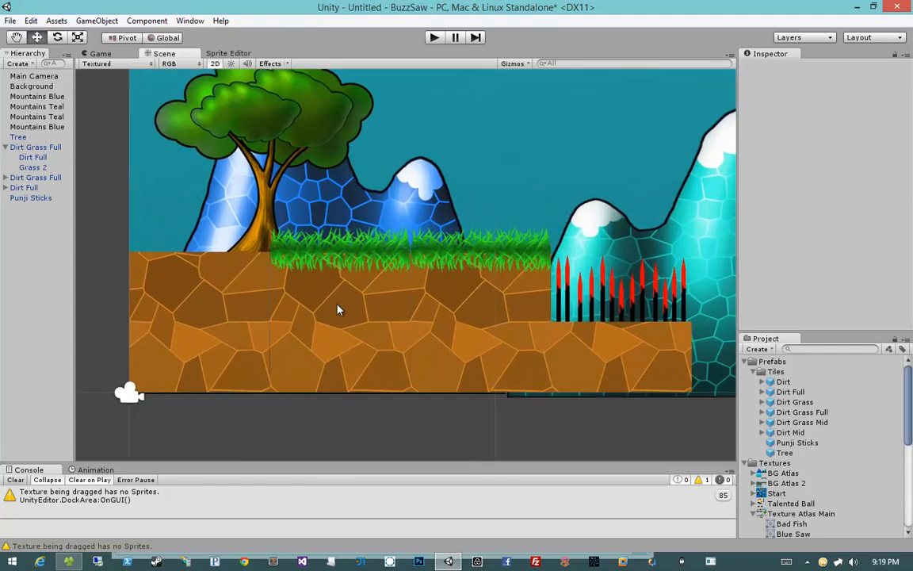
pyautogui.scroll(-8, 337, 308)
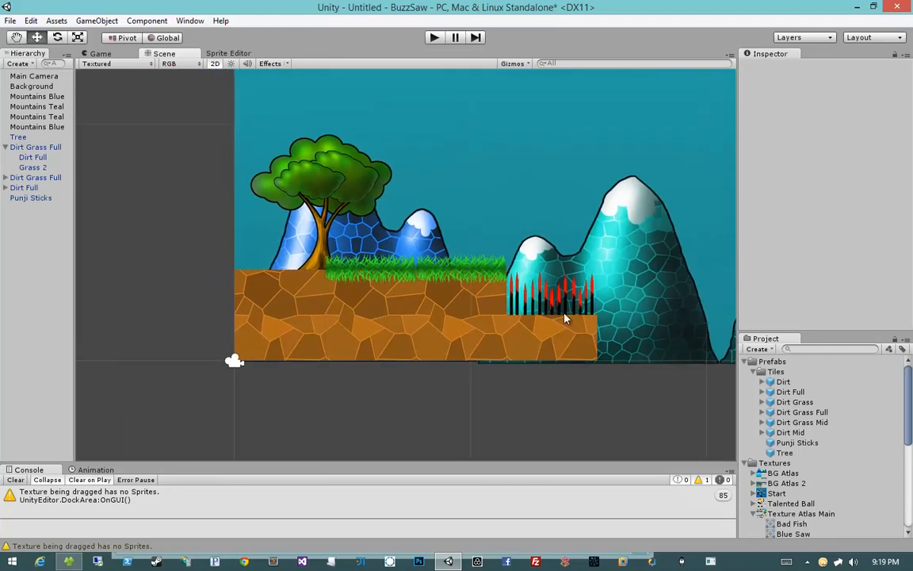
pyautogui.scroll(-2, 565, 318)
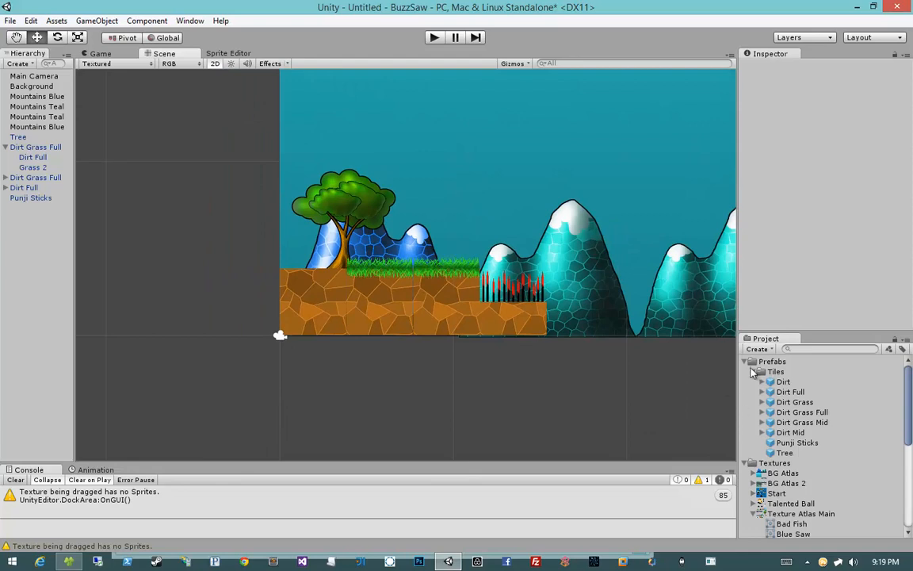
pyautogui.click(753, 371)
pyautogui.click(753, 432)
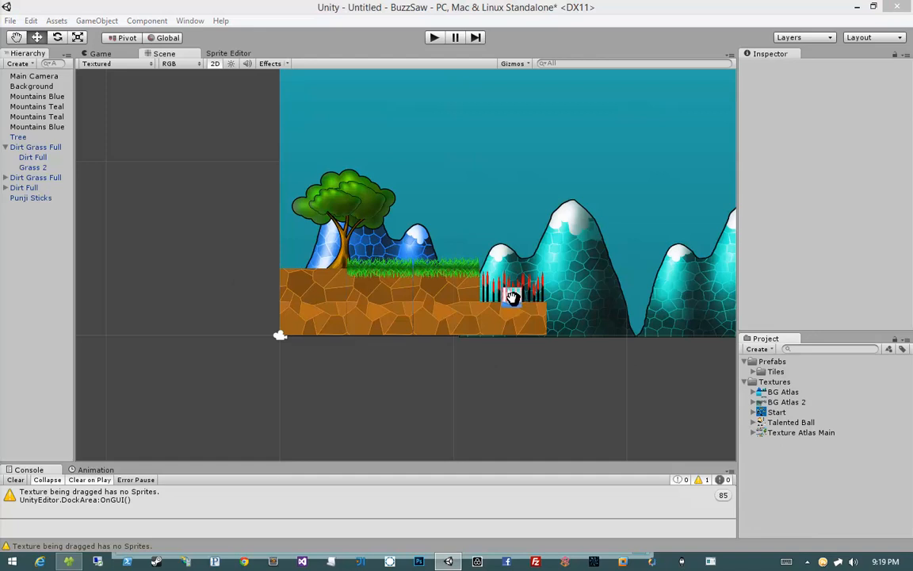
pyautogui.scroll(2, 372, 316)
pyautogui.moveTo(371, 315); pyautogui.dragTo(436, 322, button='middle')
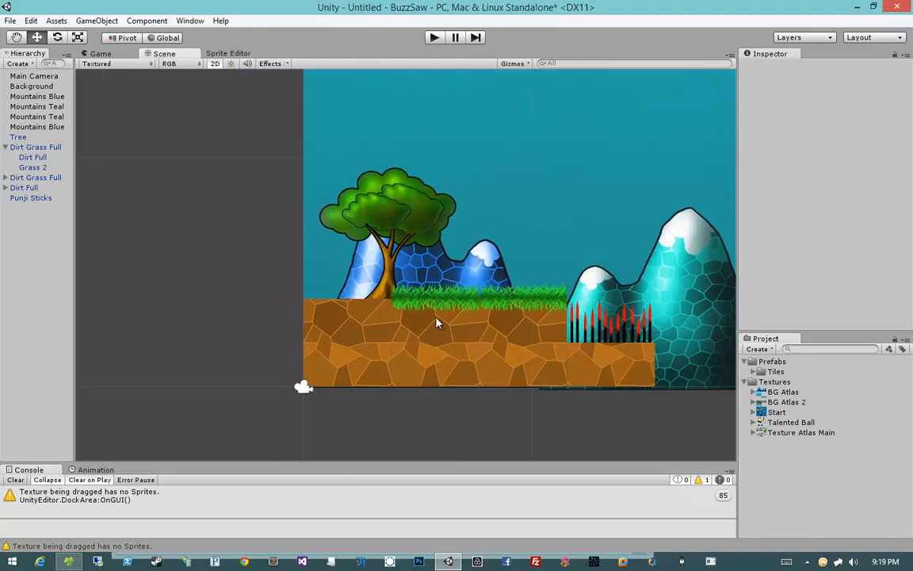
pyautogui.scroll(1, 444, 333)
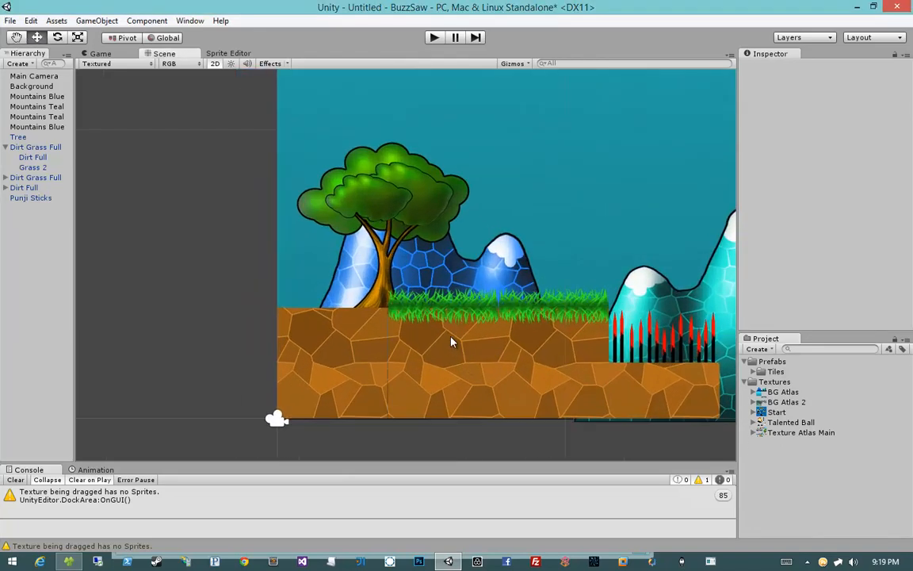
pyautogui.click(6, 147)
# Step: Create an empty game object and set its position to 0, 0, 0
pyautogui.click(97, 21)
pyautogui.click(48, 35)
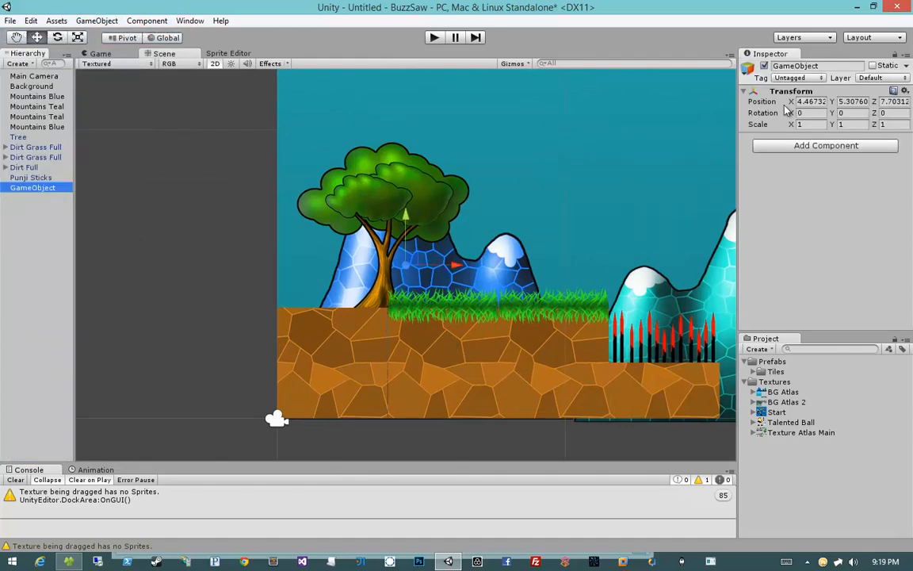
pyautogui.write('0')
pyautogui.press('Tab')
pyautogui.write('0')
pyautogui.press('Tab')
pyautogui.write('0')
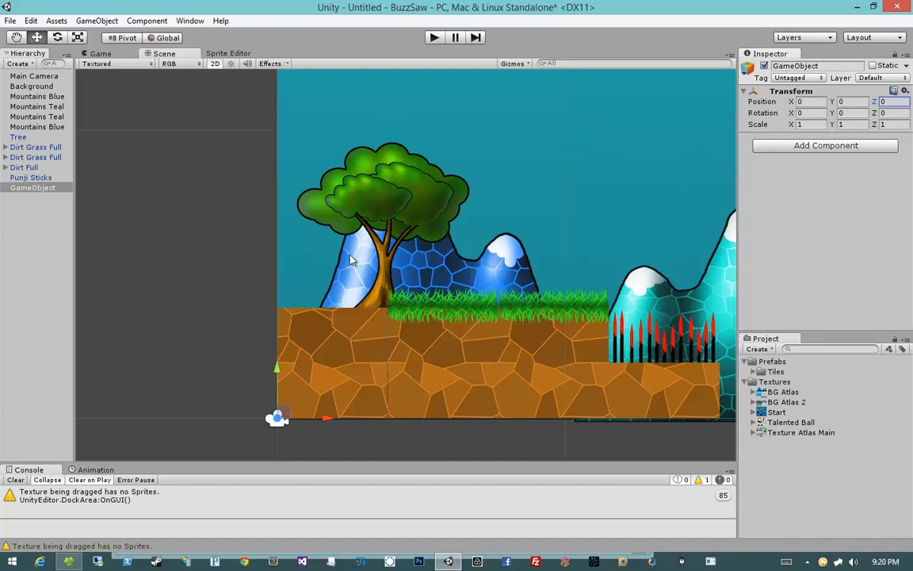
# Step: Move the Main Camera away from the origin in the negative X direction, clear of the tiles
pyautogui.moveTo(351, 256); pyautogui.dragTo(391, 180, button='middle')
pyautogui.click(381, 426)
pyautogui.click(316, 342)
pyautogui.moveTo(319, 344); pyautogui.dragTo(90, 346)
pyautogui.click(290, 369)
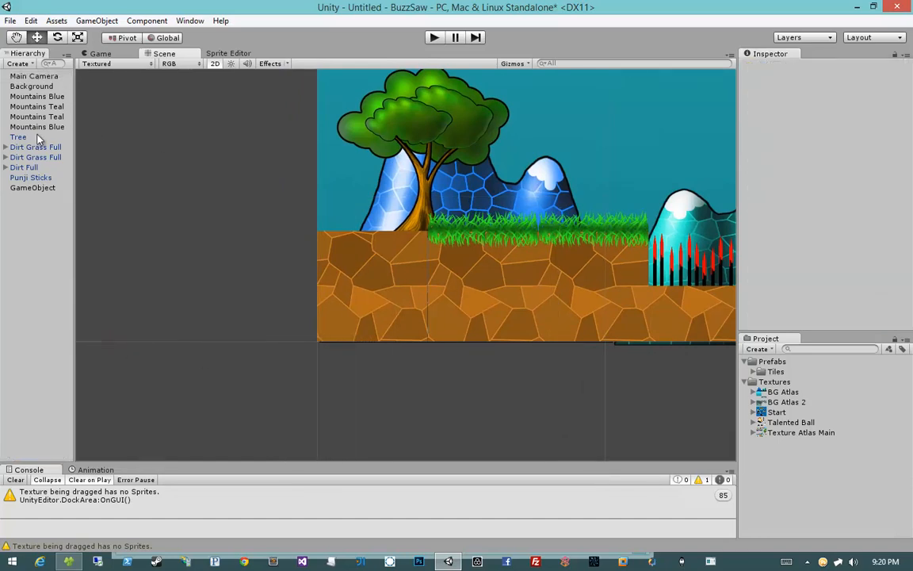
# Step: Rename the empty game object as Player
pyautogui.click(28, 189)
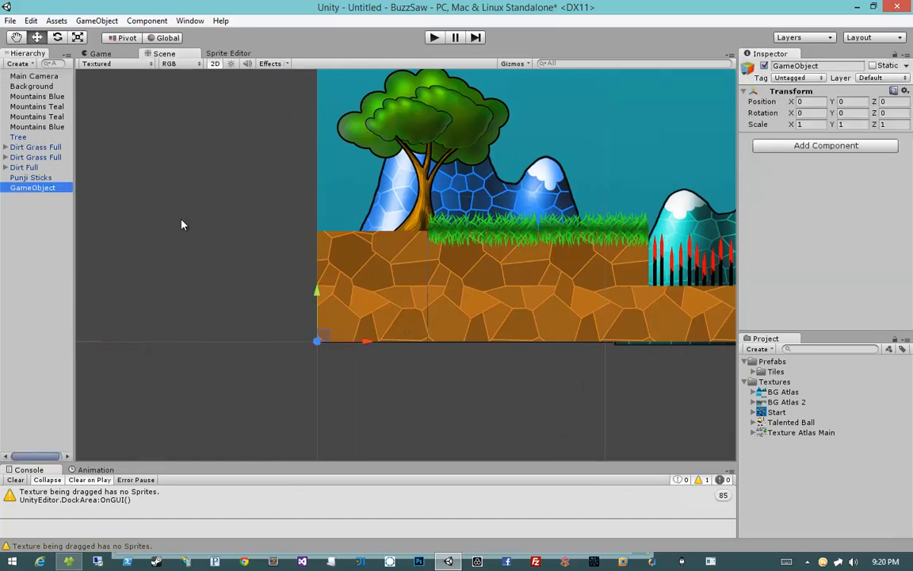
pyautogui.press('F2')
pyautogui.write('Player')
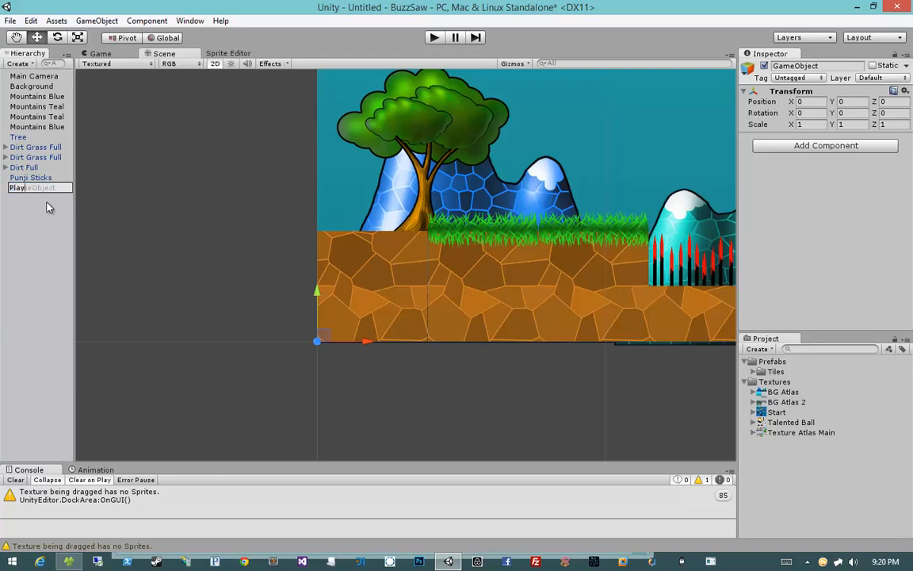
pyautogui.press('Return')
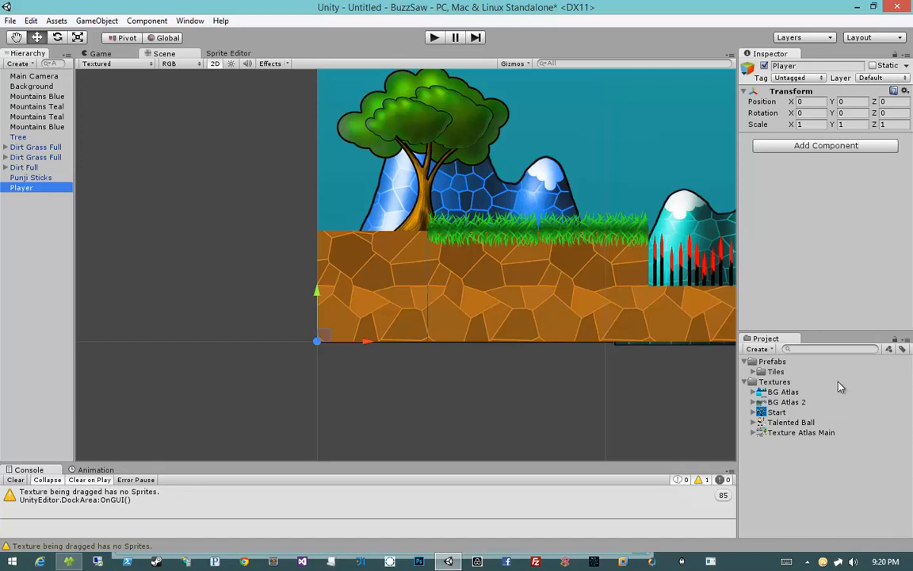
# Step: Expand the Talented Ball sprites and place the Body sprite in the scene over the first dirt tiles
pyautogui.click(753, 422)
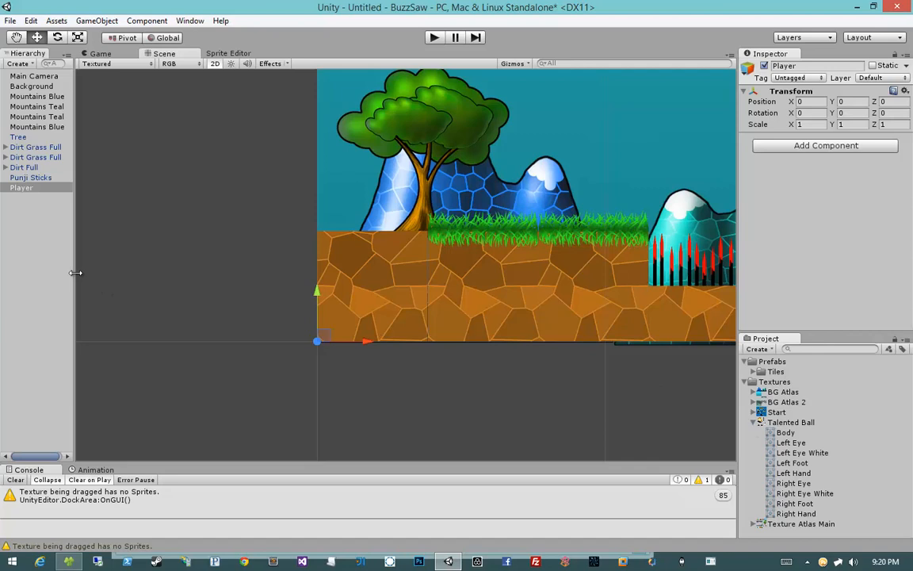
pyautogui.moveTo(75, 273); pyautogui.dragTo(81, 272)
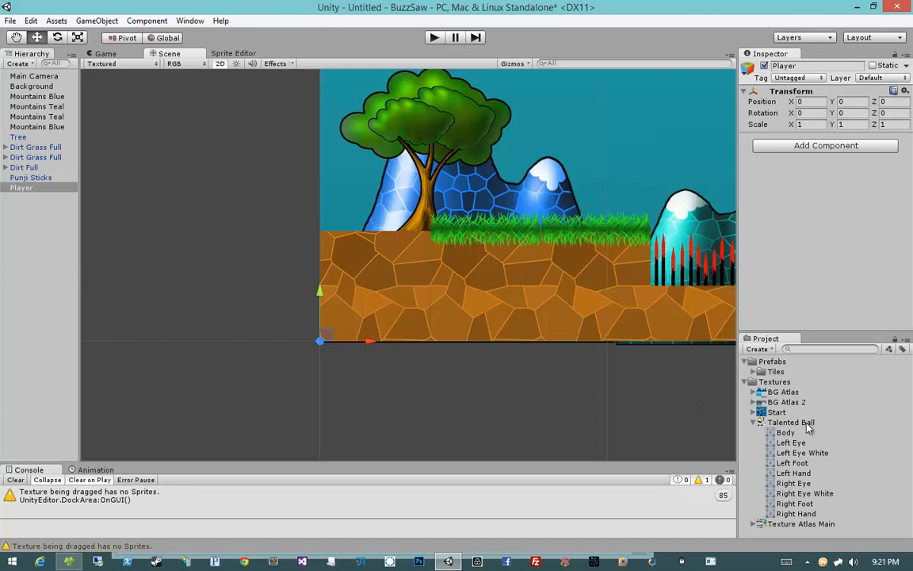
pyautogui.moveTo(795, 435); pyautogui.dragTo(451, 309)
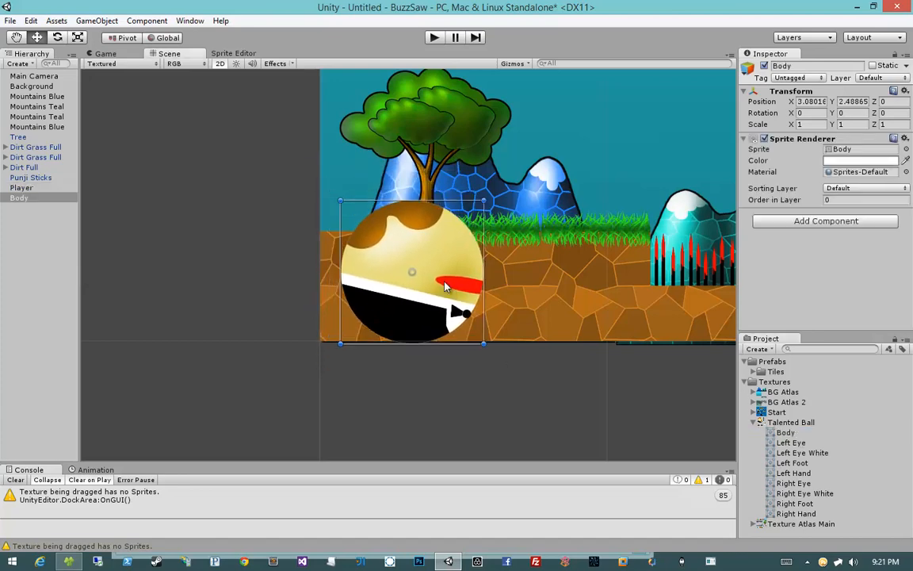
pyautogui.scroll(-5, 485, 377)
pyautogui.scroll(5, 419, 365)
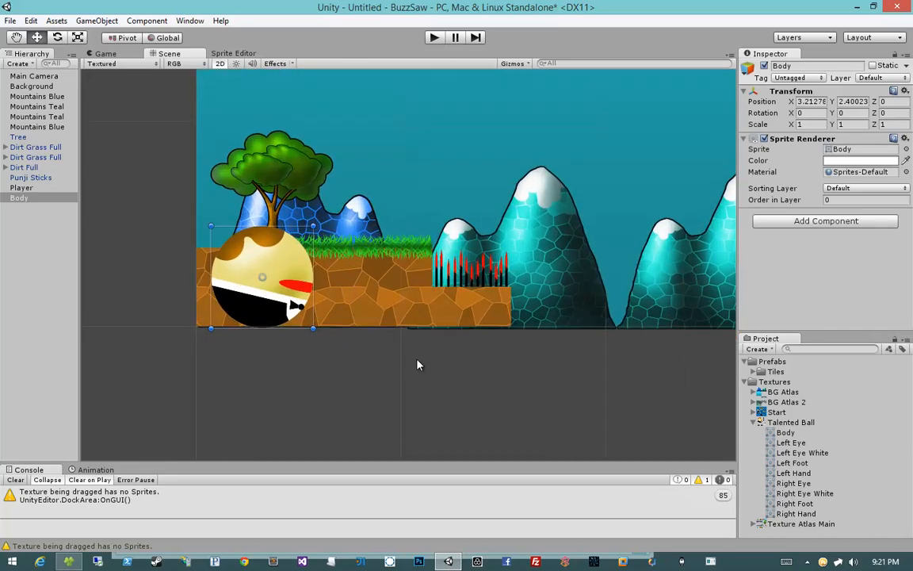
# Step: Shrink the Body sprite proportionally to a scale of about 0.356 and set its position to 0, 0, 0
pyautogui.moveTo(462, 346); pyautogui.dragTo(373, 302)
pyautogui.hotkey('ctrl', 'z')
pyautogui.keyDown('shift'); pyautogui.moveTo(400, 343); pyautogui.dragTo(352, 308); pyautogui.keyUp('shift')
pyautogui.click(813, 102)
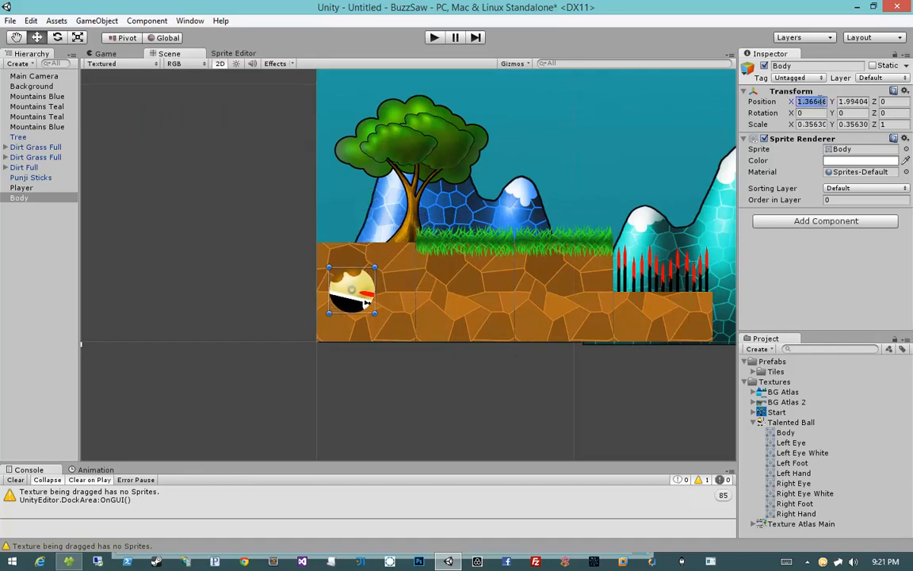
pyautogui.write('0')
pyautogui.press('Tab')
pyautogui.write('0')
pyautogui.press('Tab')
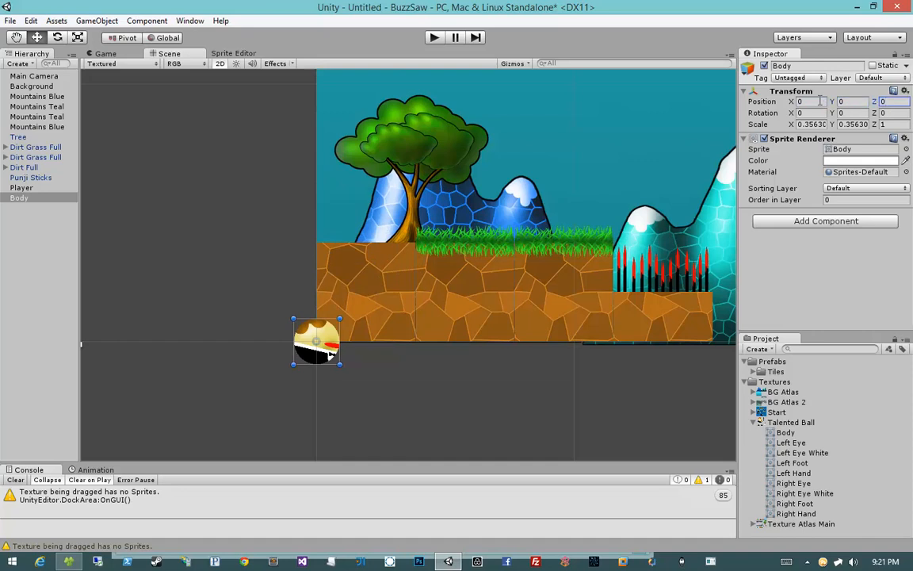
# Step: Enlarge the Body sprite proportionally to a scale of about 0.46 and reset its position to 0, 0, 0
pyautogui.scroll(6, 464, 369)
pyautogui.moveTo(436, 350); pyautogui.dragTo(507, 306, button='middle')
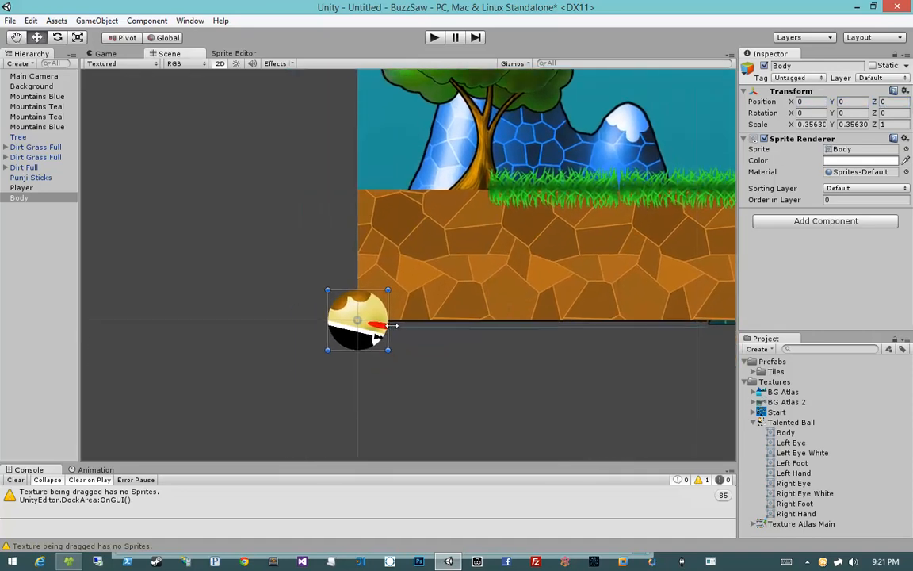
pyautogui.moveTo(394, 325)
pyautogui.keyDown('shift'); pyautogui.mouseDown()
pyautogui.moveTo(416, 325)
pyautogui.moveTo(405, 319)
pyautogui.mouseUp(); pyautogui.keyUp('shift')
pyautogui.click(819, 102)
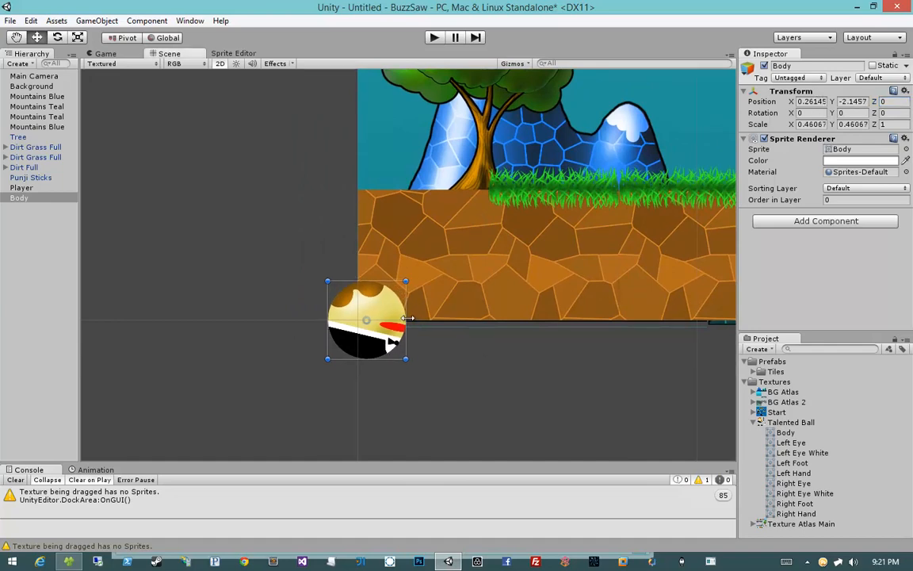
pyautogui.click(810, 101)
pyautogui.write('0')
pyautogui.press('Tab')
pyautogui.write('0')
pyautogui.press('Tab')
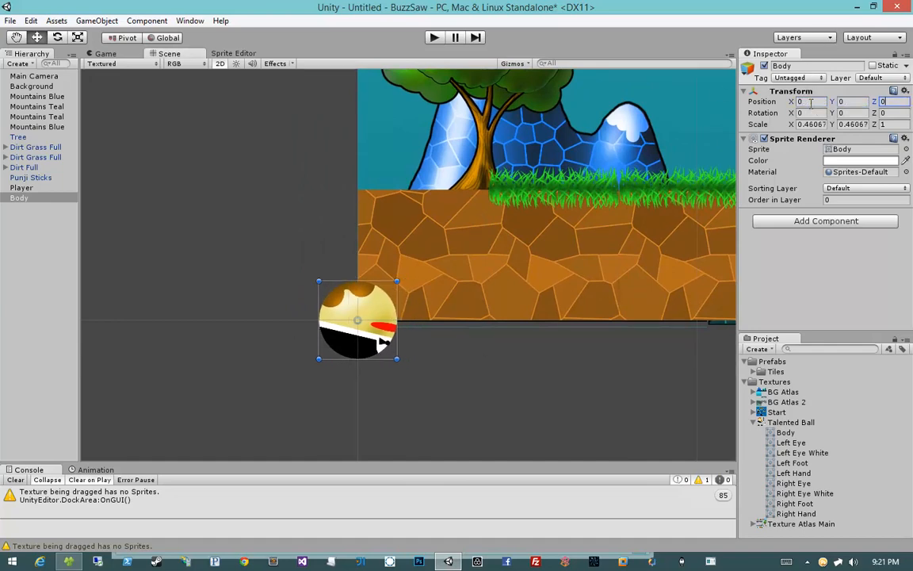
# Step: Make Body a child of Player, and try moving Player in the scene before undoing the move
pyautogui.moveTo(28, 203); pyautogui.dragTo(24, 189)
pyautogui.click(21, 188)
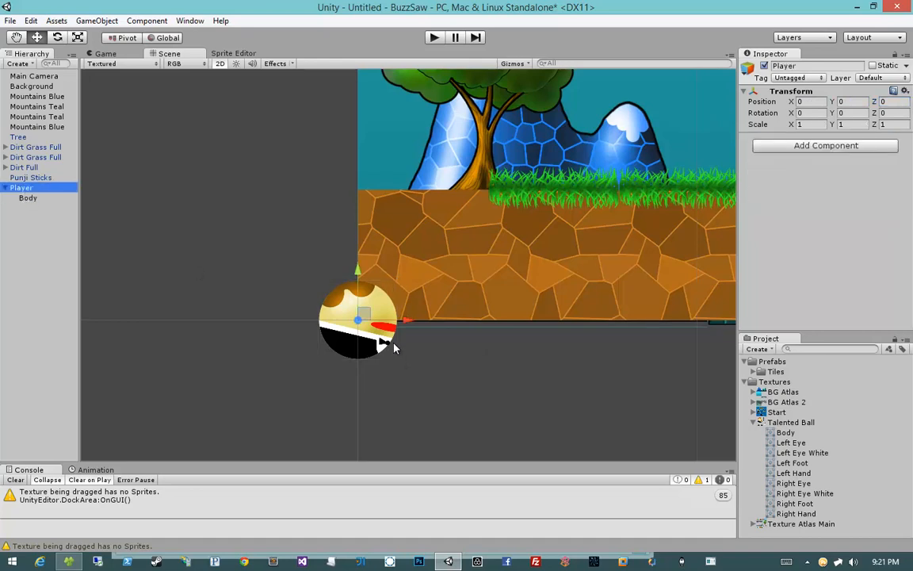
pyautogui.moveTo(353, 308); pyautogui.dragTo(378, 291)
pyautogui.hotkey('ctrl', 'z')
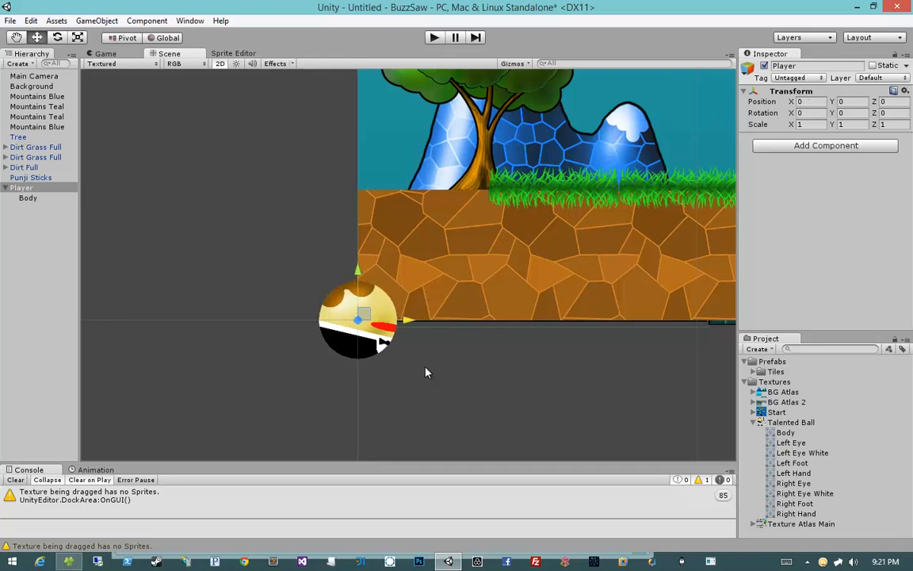
pyautogui.click(423, 368)
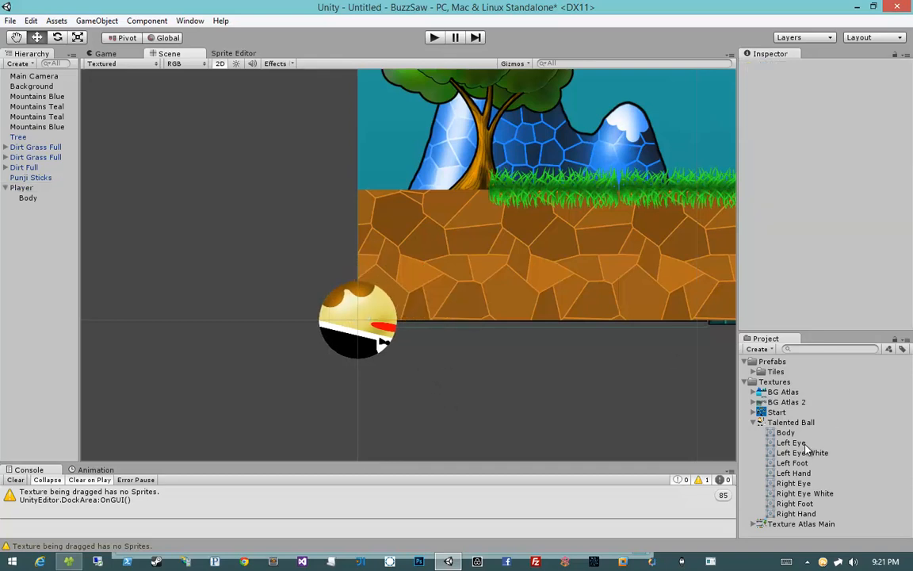
# Step: Try placing the Left Eye sprite on the Body, and undo everything back to the Body's original scale of 1
pyautogui.moveTo(793, 443); pyautogui.dragTo(379, 325)
pyautogui.press('Delete')
pyautogui.hotkey('ctrl', 'z')
pyautogui.hotkey('ctrl', 'z')
pyautogui.hotkey('ctrl', 'z')
pyautogui.hotkey('ctrl', 'z')
pyautogui.hotkey('ctrl', 'z')
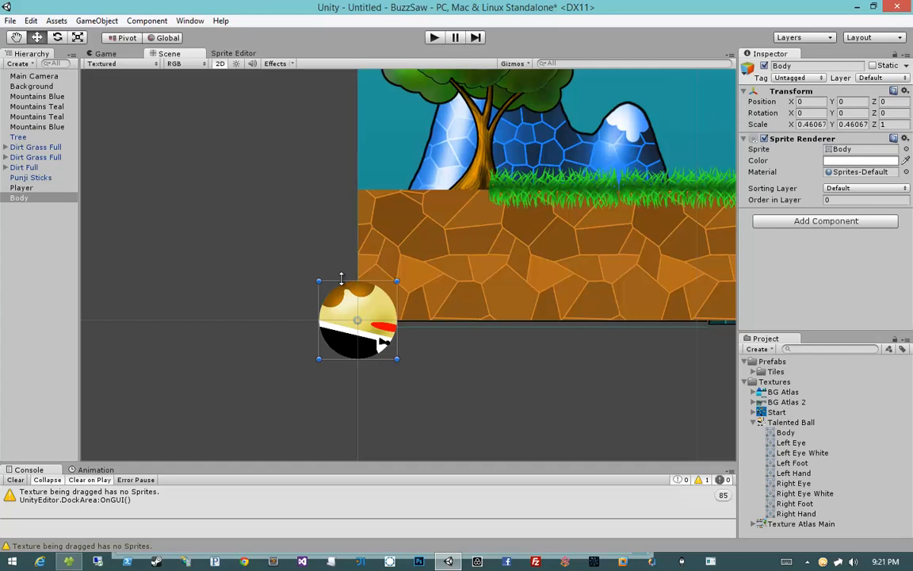
pyautogui.hotkey('ctrl', 'z')
pyautogui.hotkey('ctrl', 'z')
pyautogui.hotkey('ctrl', 'z')
pyautogui.hotkey('ctrl', 'z')
pyautogui.hotkey('ctrl', 'z')
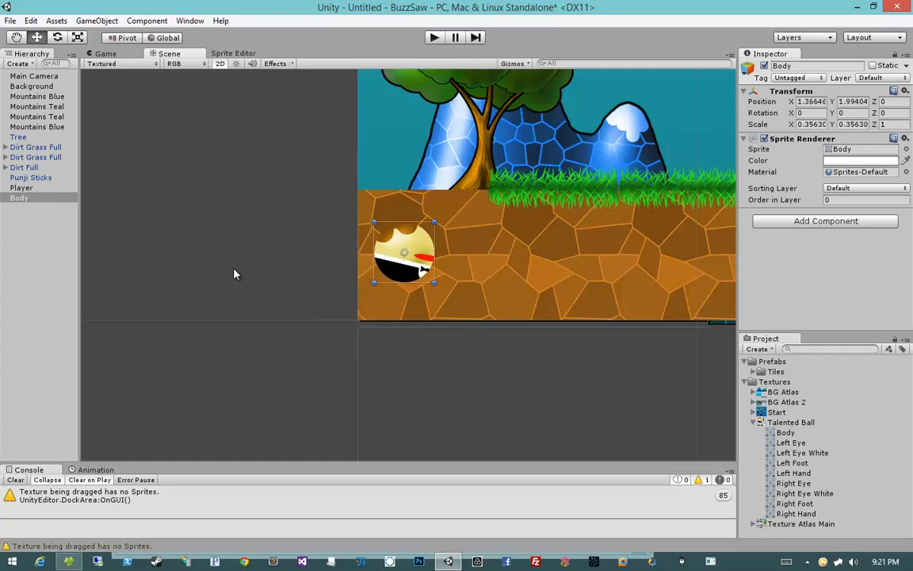
# Step: Set the full-size Body sprite's position to 0, 0, 0
pyautogui.click(811, 103)
pyautogui.write('0')
pyautogui.press('Tab')
pyautogui.write('0')
pyautogui.press('Tab')
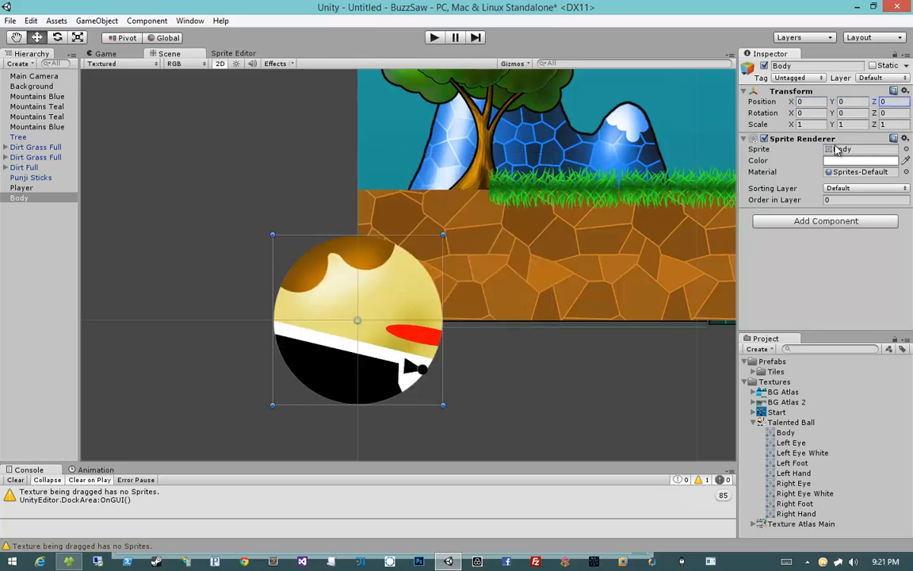
pyautogui.moveTo(478, 371); pyautogui.dragTo(493, 346, button='middle')
pyautogui.scroll(-5, 492, 345)
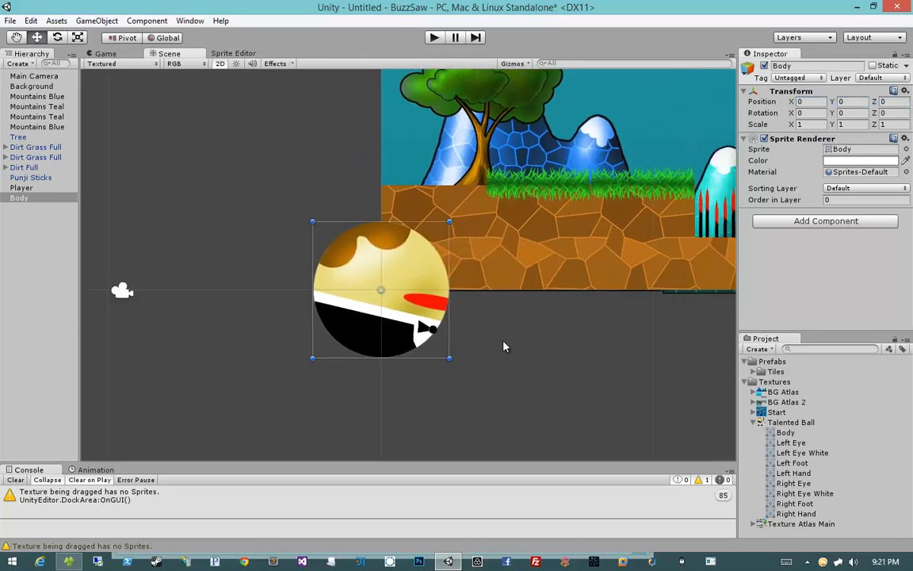
# Step: Place the Left Eye and Right Eye sprites side by side on the Body's face, with the larger Right Eye nearer the middle
pyautogui.click(503, 340)
pyautogui.click(454, 299)
pyautogui.scroll(5, 491, 341)
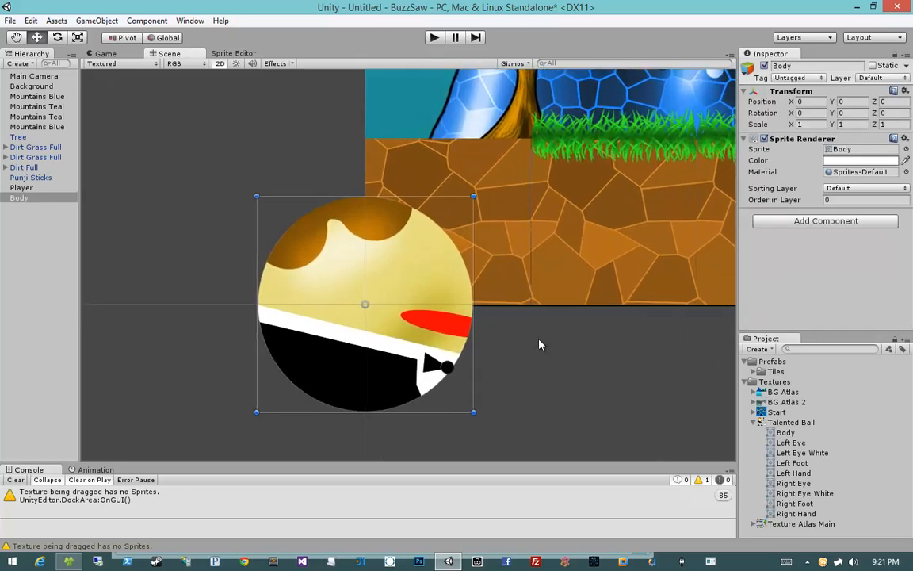
pyautogui.scroll(-3, 480, 344)
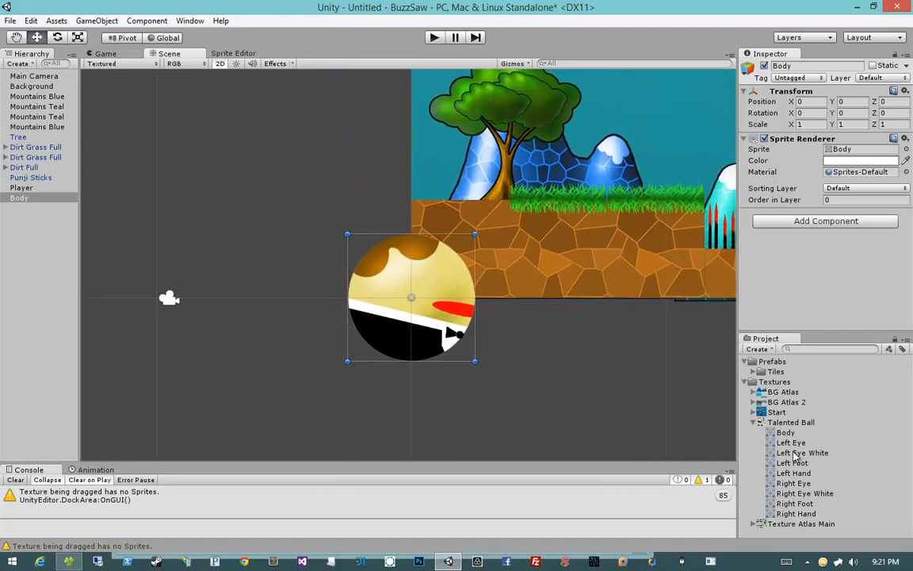
pyautogui.moveTo(791, 442); pyautogui.dragTo(443, 277)
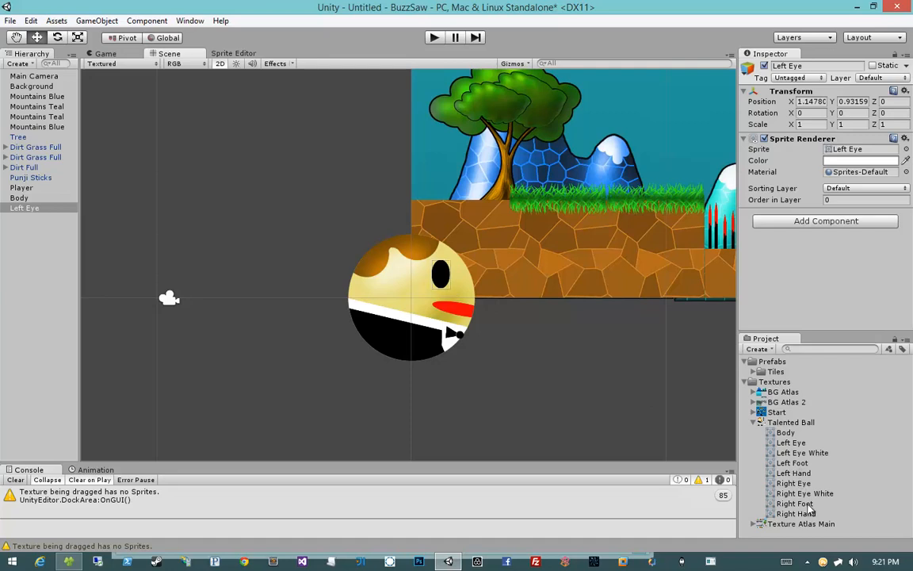
pyautogui.moveTo(793, 483); pyautogui.dragTo(528, 295)
pyautogui.moveTo(465, 296); pyautogui.dragTo(437, 283)
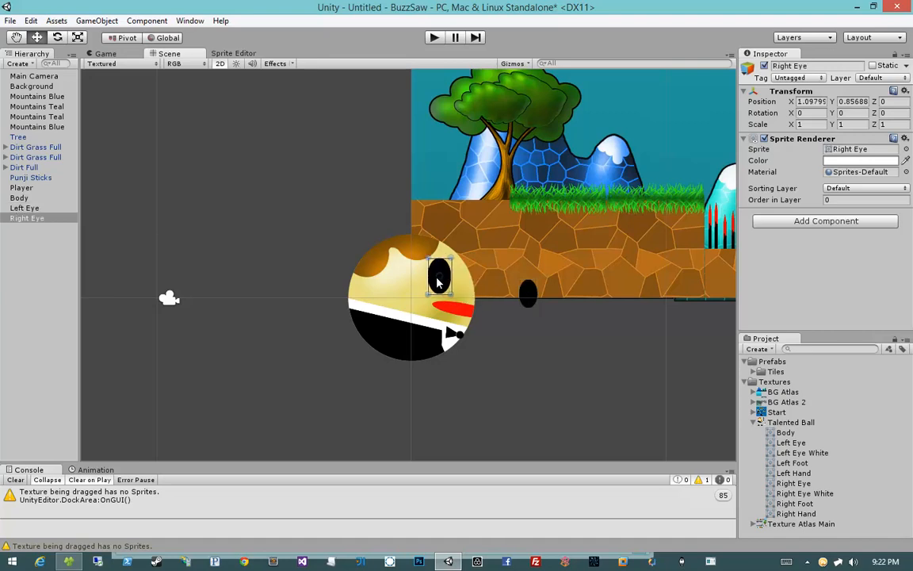
pyautogui.moveTo(530, 299); pyautogui.dragTo(464, 282)
pyautogui.click(551, 374)
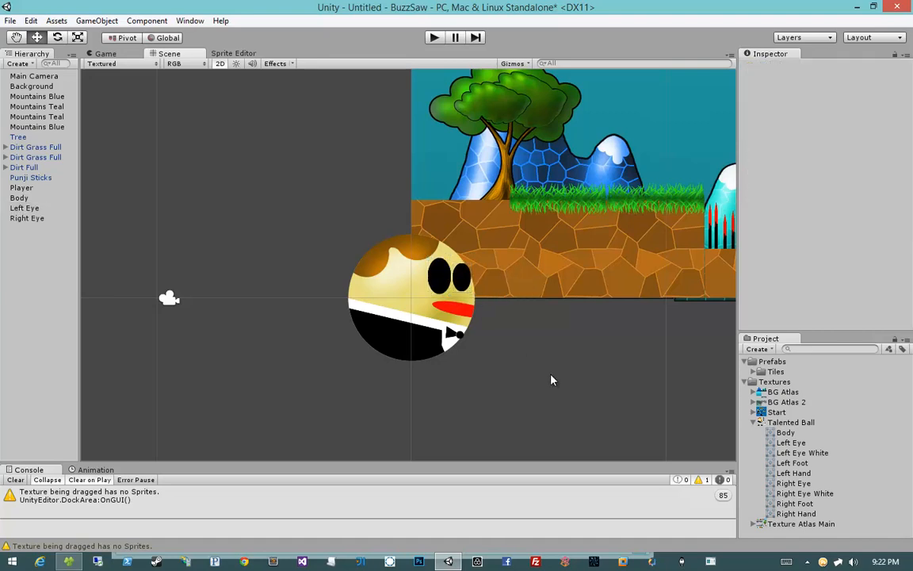
# Step: Shift both eyes toward the Body's centre, putting Right Eye at about X 0.86, Y 0.83 and Left Eye at about X 1.84, Y 0.83
pyautogui.moveTo(558, 359); pyautogui.dragTo(498, 349, button='middle')
pyautogui.scroll(5, 498, 354)
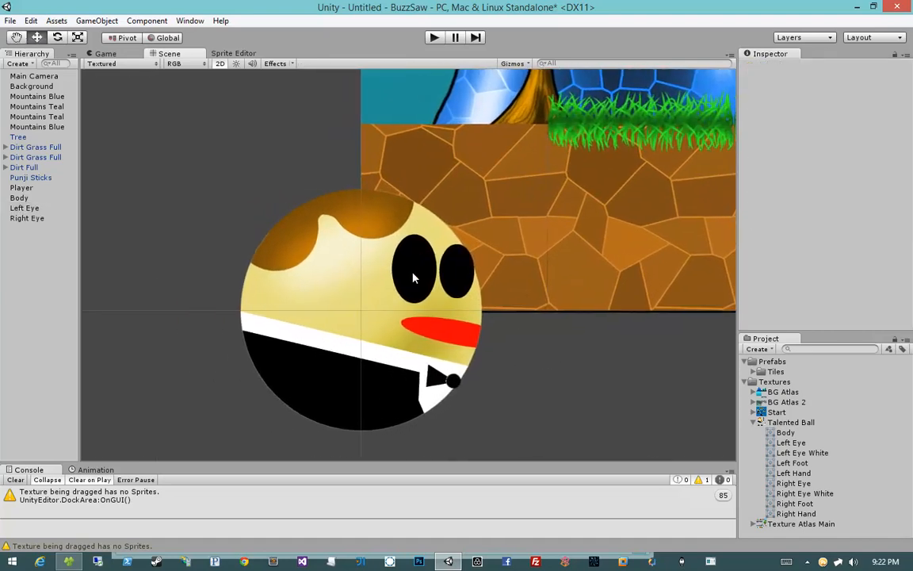
pyautogui.click(420, 273)
pyautogui.moveTo(457, 274); pyautogui.dragTo(405, 268)
pyautogui.click(531, 363)
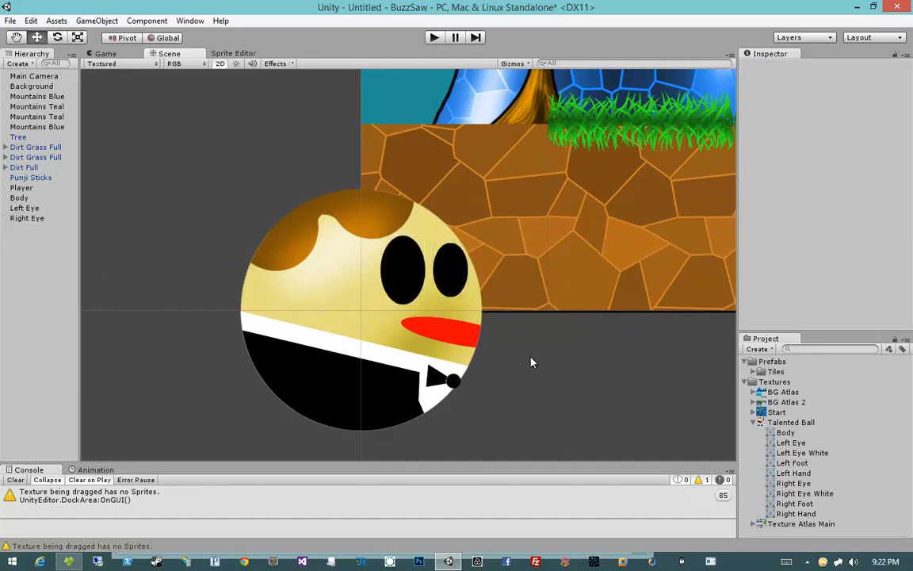
pyautogui.scroll(-8, 501, 343)
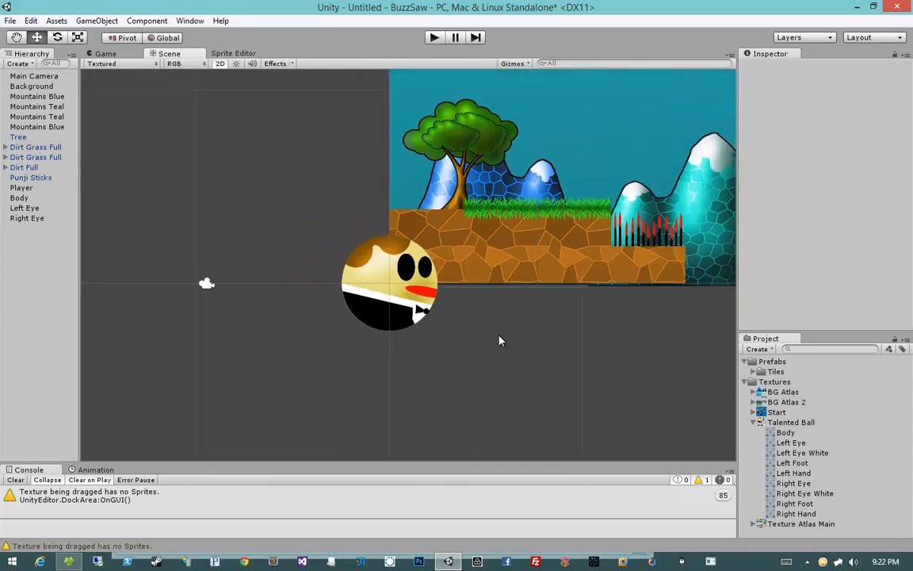
pyautogui.scroll(7, 499, 340)
pyautogui.scroll(1, 499, 340)
# Step: Rotate the Left Eye and Right Eye sprites together by about 20.6 degrees around Z
pyautogui.click(401, 265)
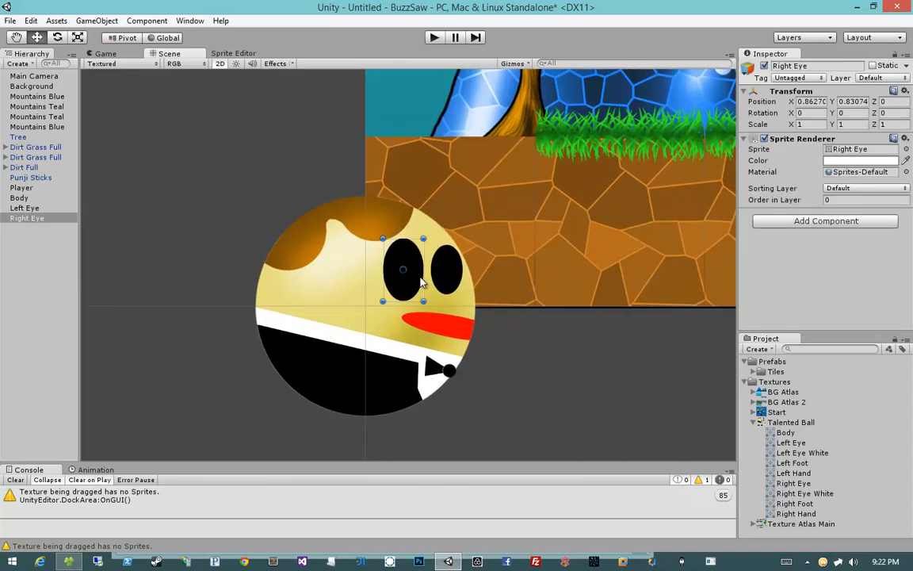
pyautogui.click(381, 343)
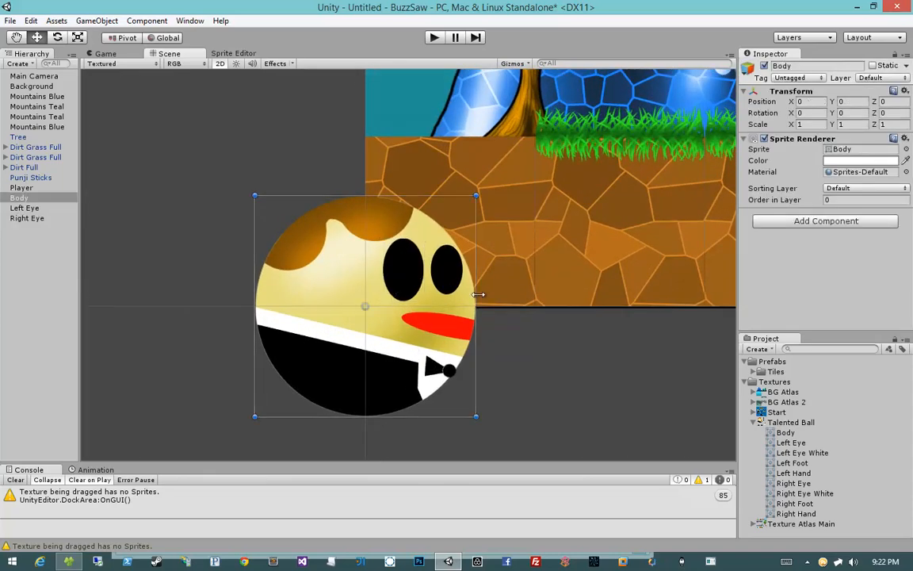
pyautogui.click(446, 276)
pyautogui.click(448, 279)
pyautogui.keyDown('shift'); pyautogui.click(404, 270); pyautogui.keyUp('shift')
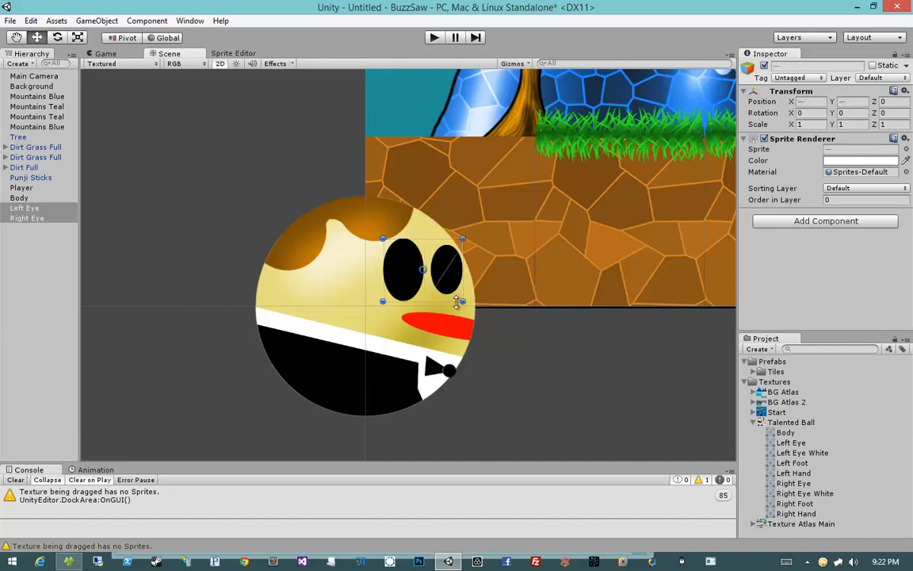
pyautogui.press('e')
pyautogui.press('r')
pyautogui.press('e')
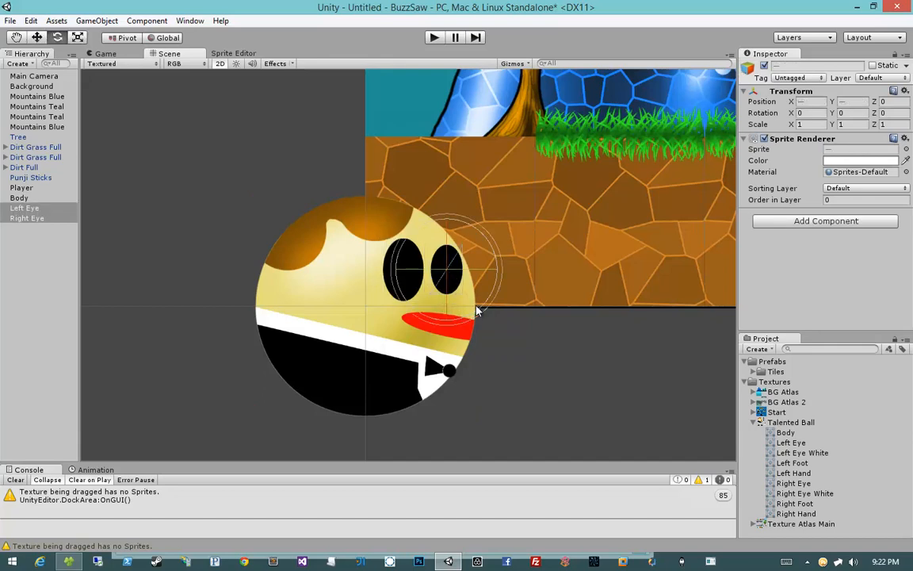
pyautogui.moveTo(476, 309); pyautogui.dragTo(498, 284)
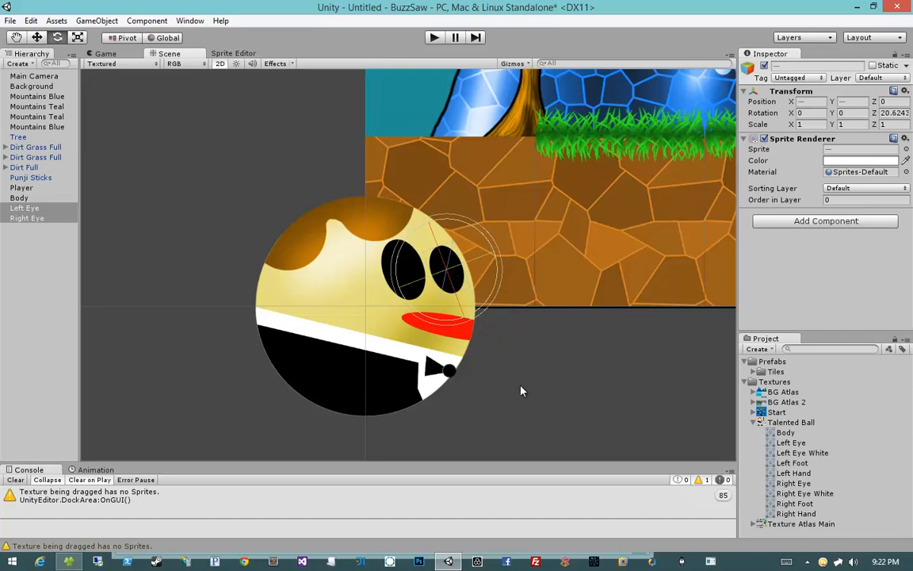
pyautogui.click(521, 390)
pyautogui.click(423, 288)
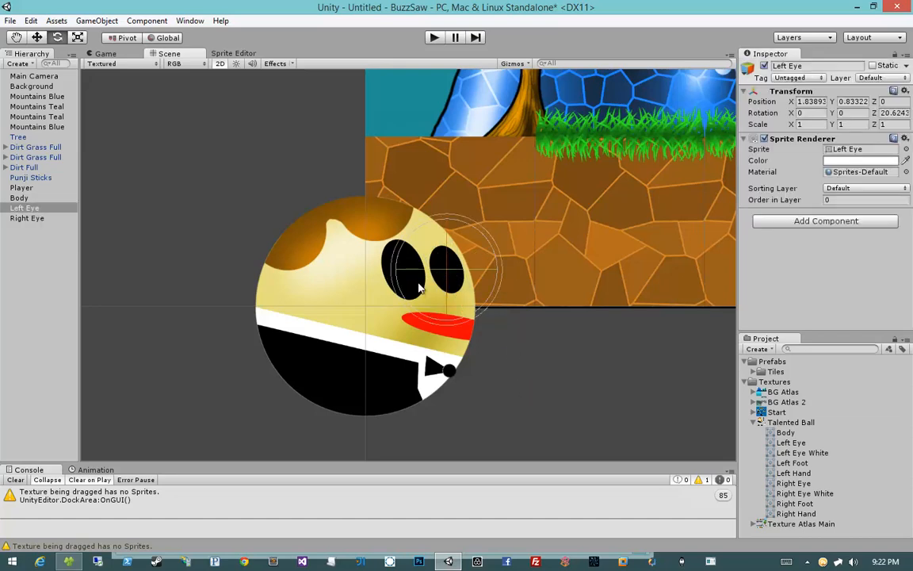
pyautogui.click(320, 307)
pyautogui.click(503, 350)
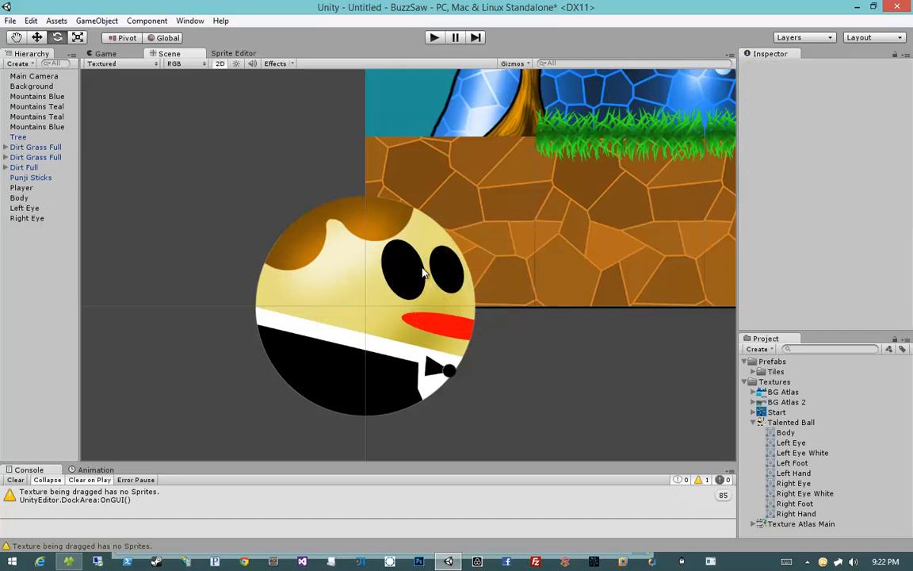
pyautogui.click(391, 265)
pyautogui.click(336, 287)
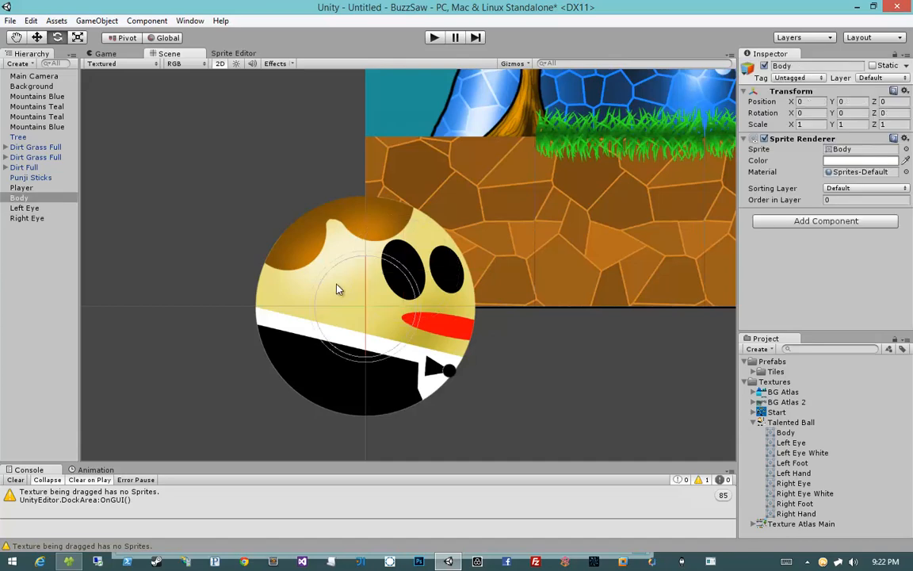
pyautogui.click(202, 288)
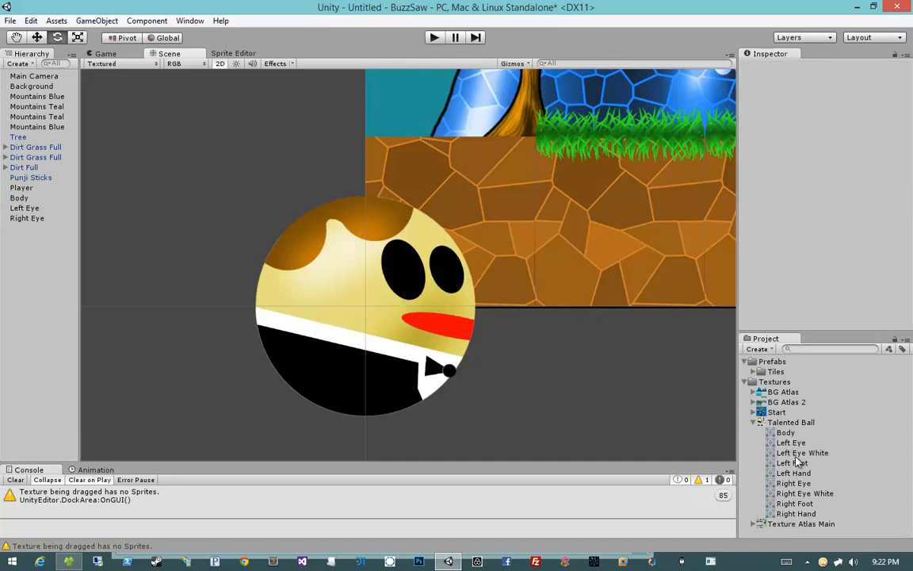
# Step: Place the Left Eye White sprite on the larger eye and rotate it to about 17.8 degrees around Z
pyautogui.moveTo(802, 452); pyautogui.dragTo(404, 271)
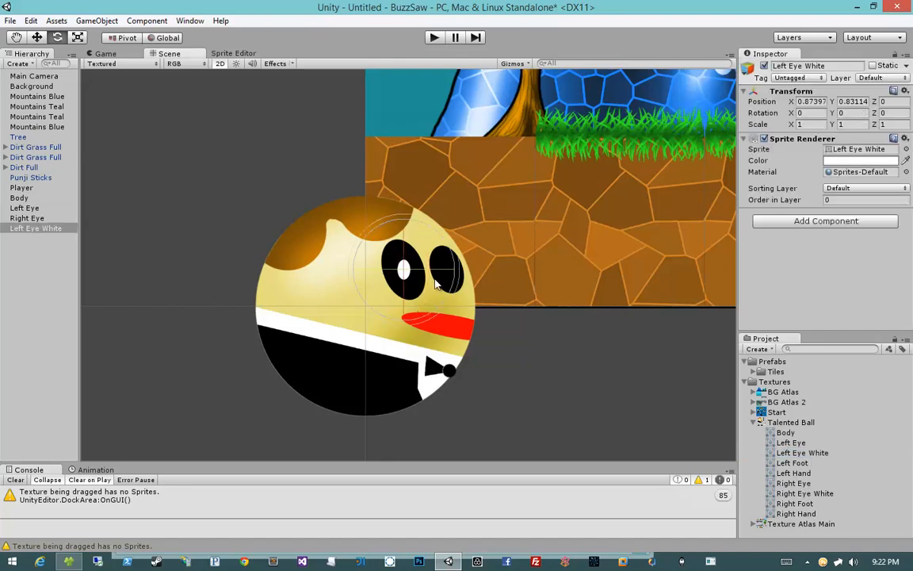
pyautogui.moveTo(441, 313); pyautogui.dragTo(503, 354)
pyautogui.hotkey('ctrl', 'z')
pyautogui.click(503, 351)
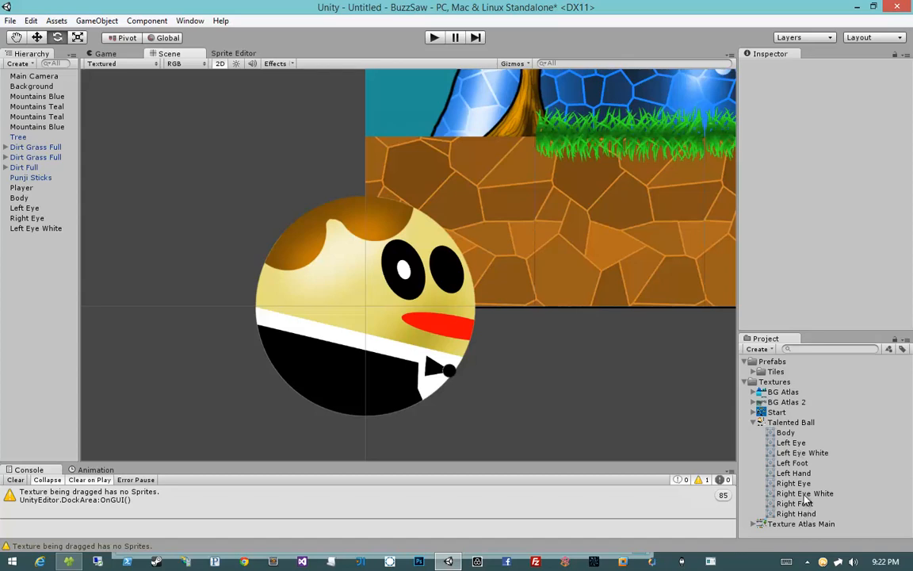
# Step: Place the Right Eye White sprite on the smaller eye and rotate it to about 27.8 degrees around Z
pyautogui.moveTo(804, 495); pyautogui.dragTo(448, 270)
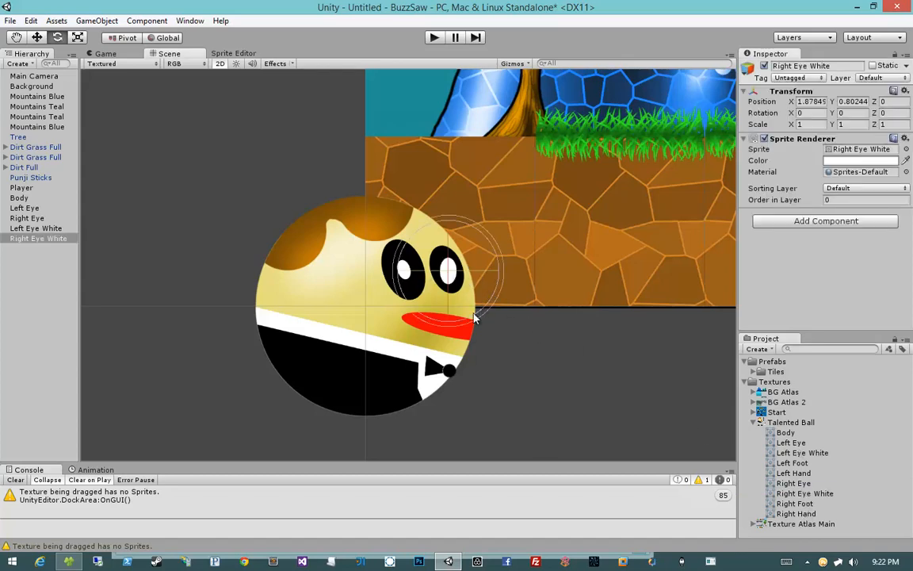
pyautogui.moveTo(491, 308); pyautogui.dragTo(518, 297)
pyautogui.press('w')
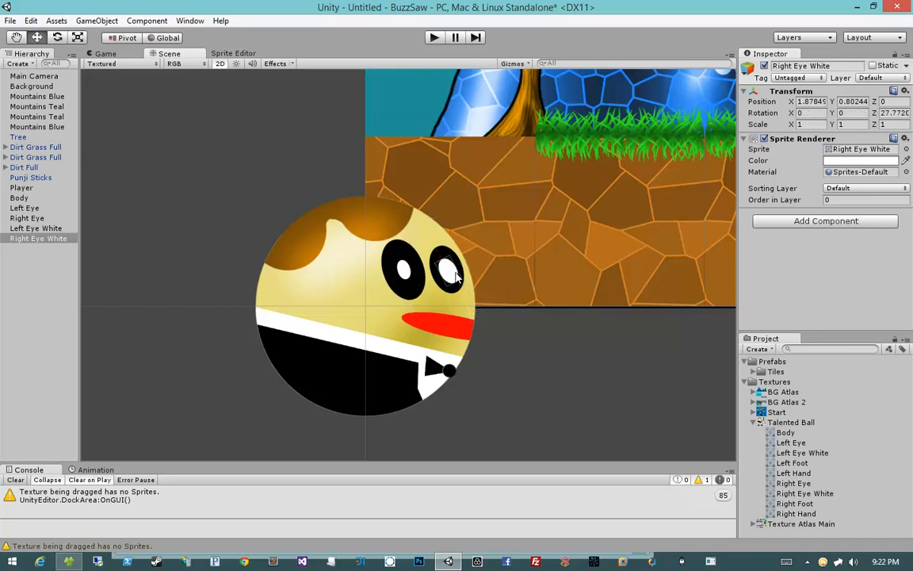
# Step: Swap the eye whites so Left Eye White sits on the smaller eye and Right Eye White on the larger one
pyautogui.moveTo(455, 275)
pyautogui.mouseDown()
pyautogui.moveTo(411, 290)
pyautogui.moveTo(453, 270)
pyautogui.mouseUp()
pyautogui.click(406, 270)
pyautogui.click(406, 288)
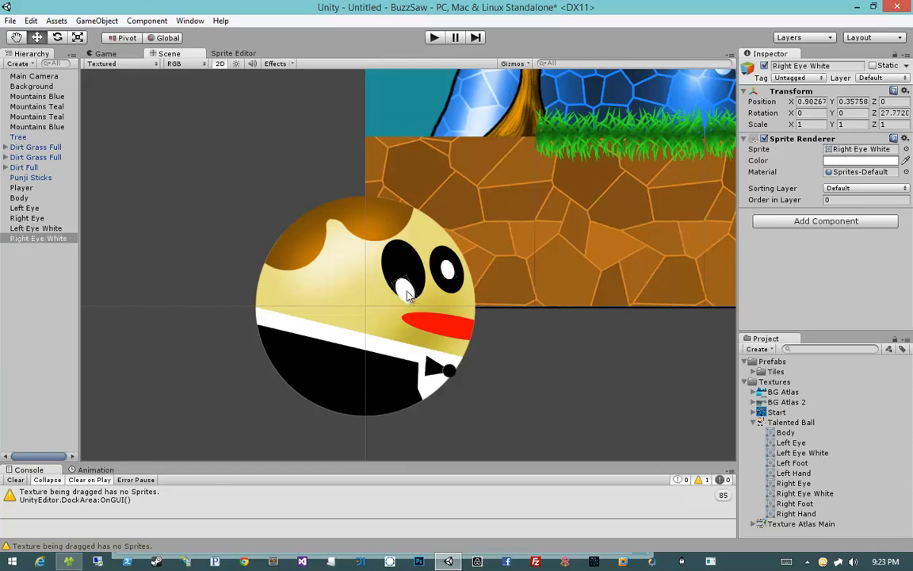
pyautogui.moveTo(407, 289); pyautogui.dragTo(405, 271)
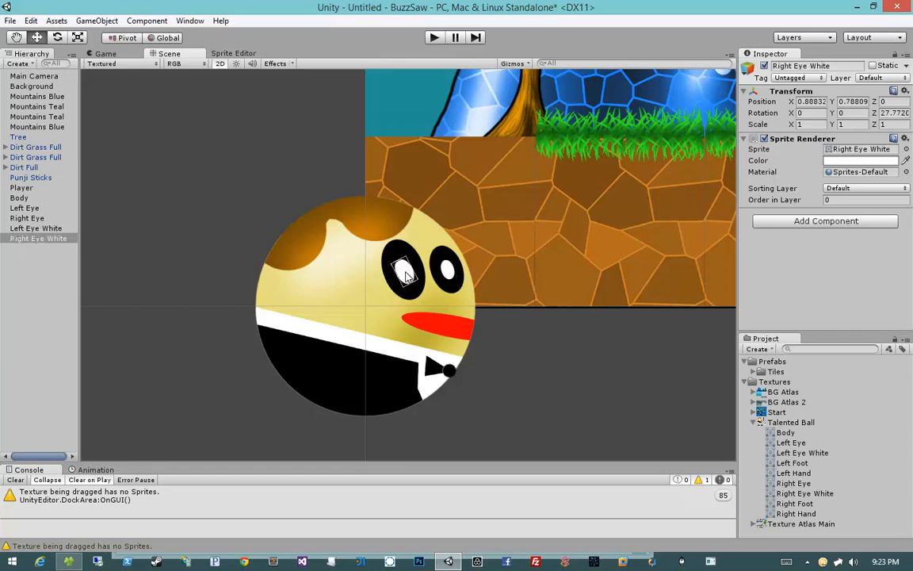
# Step: Rotate Left Eye White to about 23 degrees around Z so it matches the tilt of its eye
pyautogui.click(495, 323)
pyautogui.click(449, 274)
pyautogui.press('e')
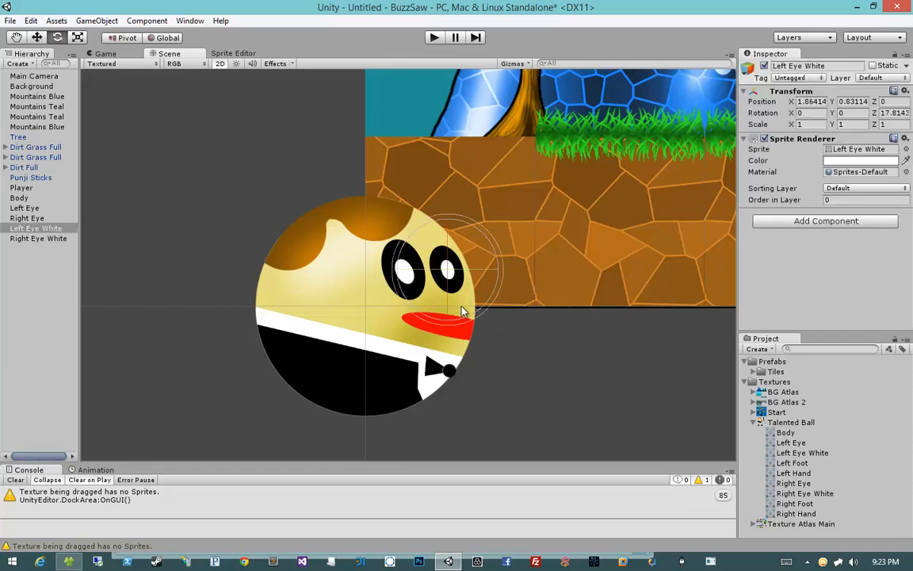
pyautogui.moveTo(464, 312); pyautogui.dragTo(485, 312)
pyautogui.click(530, 349)
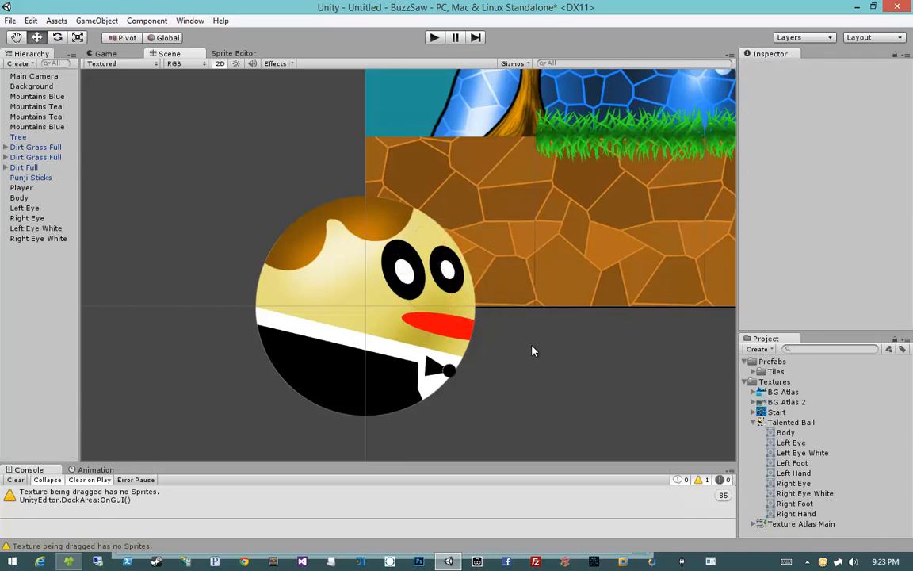
pyautogui.click(448, 271)
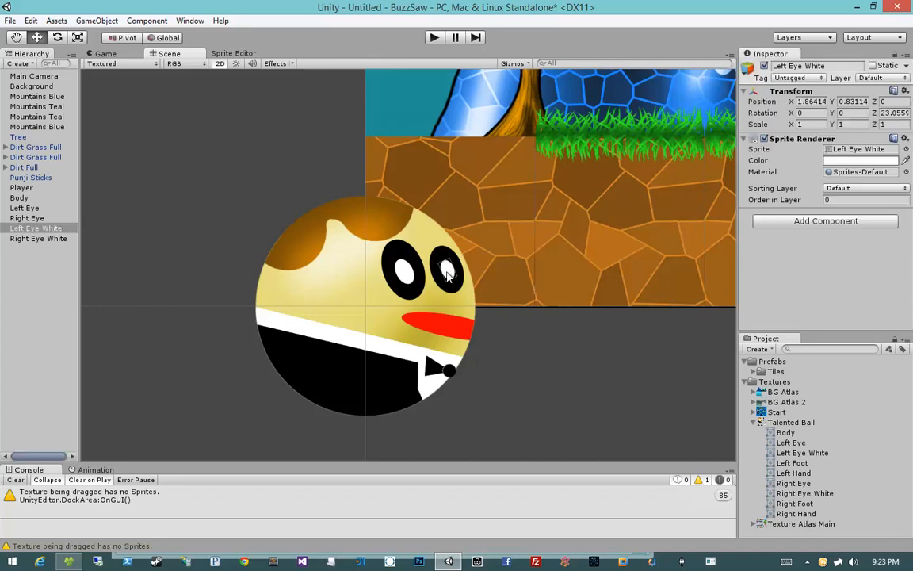
pyautogui.click(538, 362)
# Step: Place the Left Foot and Right Foot sprites beneath the Body, with Left Foot at about X -0.77, Y -2.39
pyautogui.scroll(-6, 675, 389)
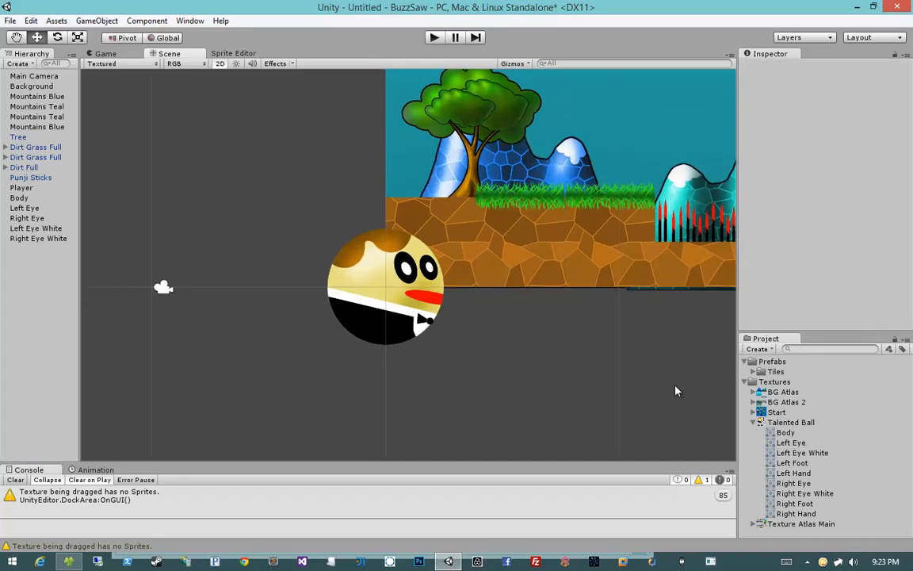
pyautogui.scroll(4, 675, 391)
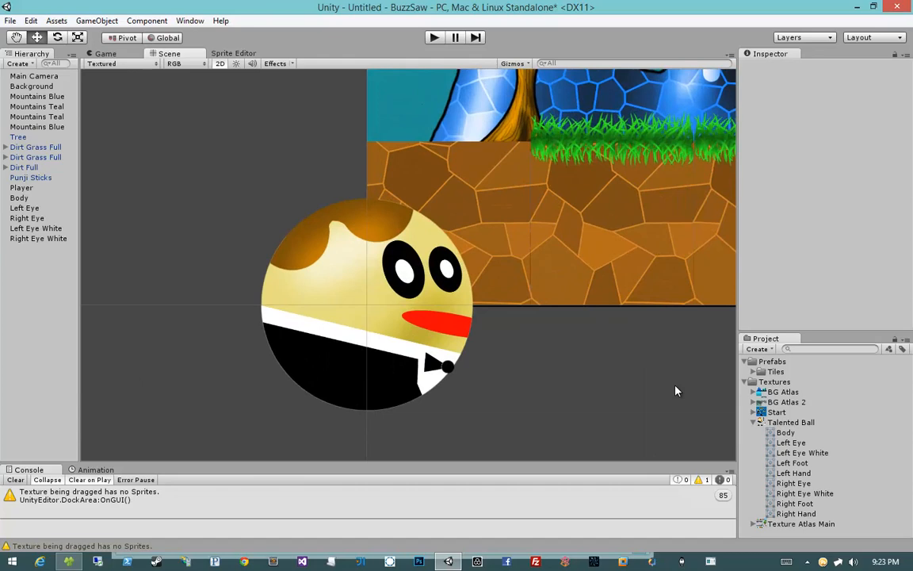
pyautogui.click(799, 464)
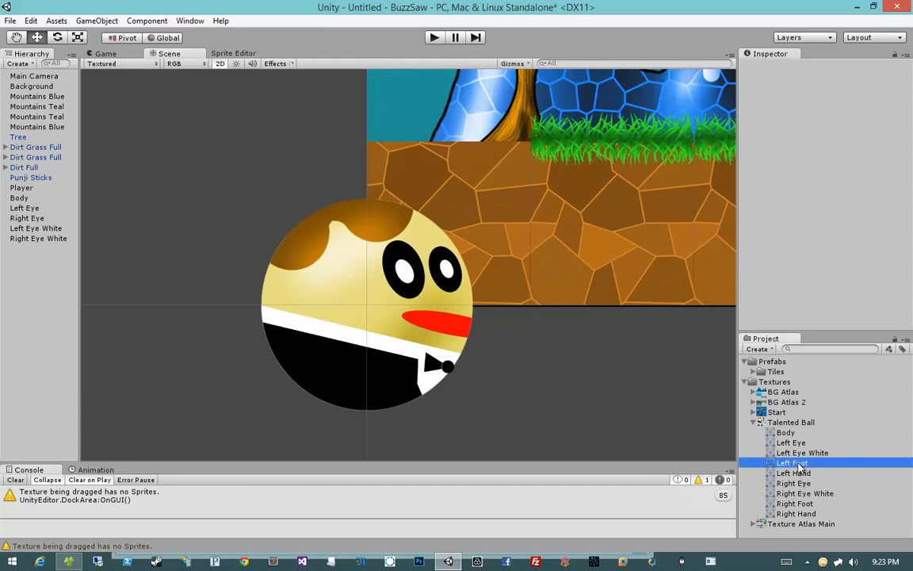
pyautogui.moveTo(801, 468); pyautogui.dragTo(360, 416)
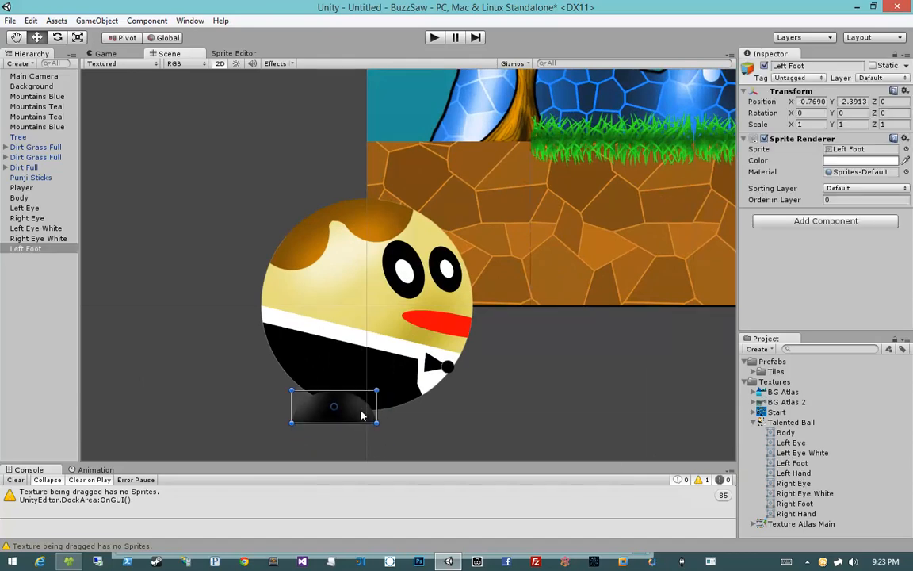
pyautogui.click(454, 437)
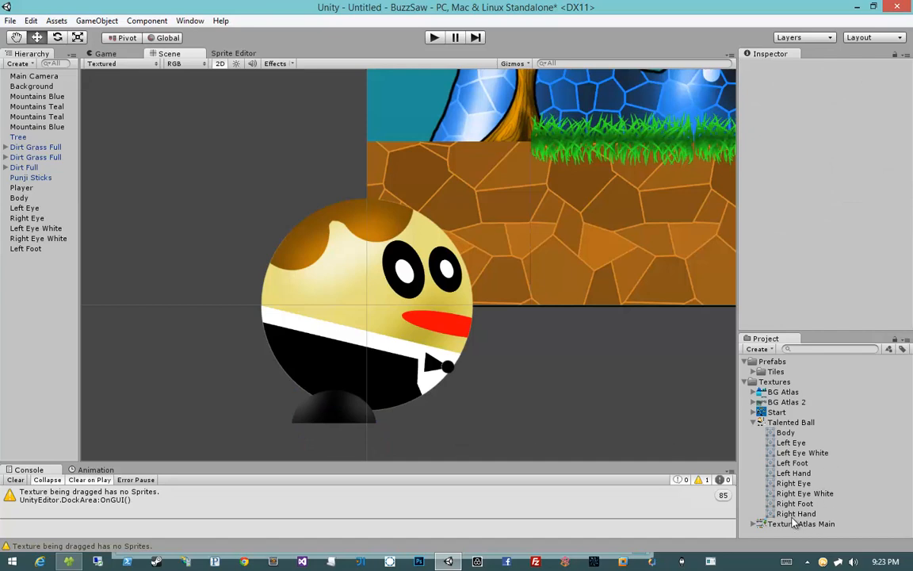
pyautogui.moveTo(801, 511); pyautogui.dragTo(403, 425)
pyautogui.click(335, 413)
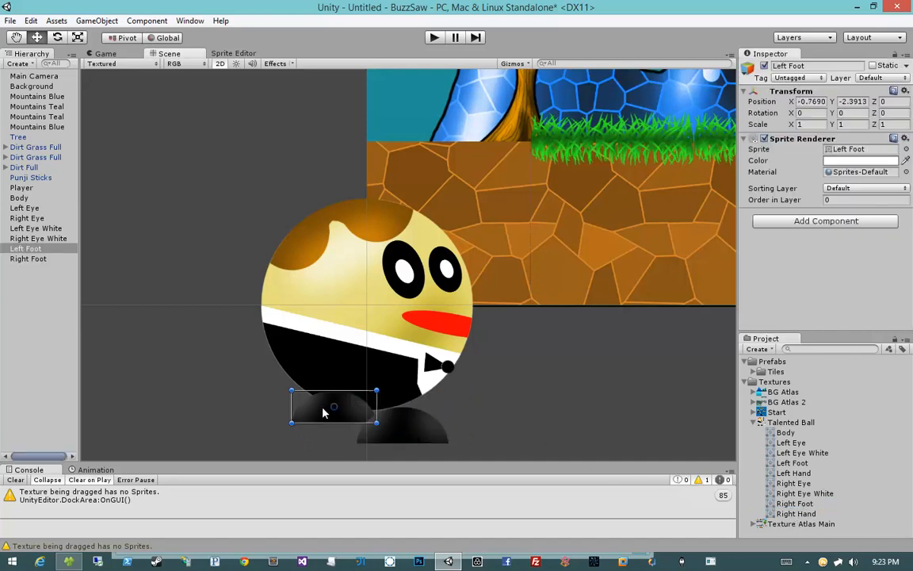
# Step: Swap the two feet and align them side by side under the Body, with Right Foot at about X -0.65, Y -2.41
pyautogui.moveTo(335, 413); pyautogui.dragTo(468, 413)
pyautogui.click(435, 441)
pyautogui.moveTo(434, 442); pyautogui.dragTo(370, 425)
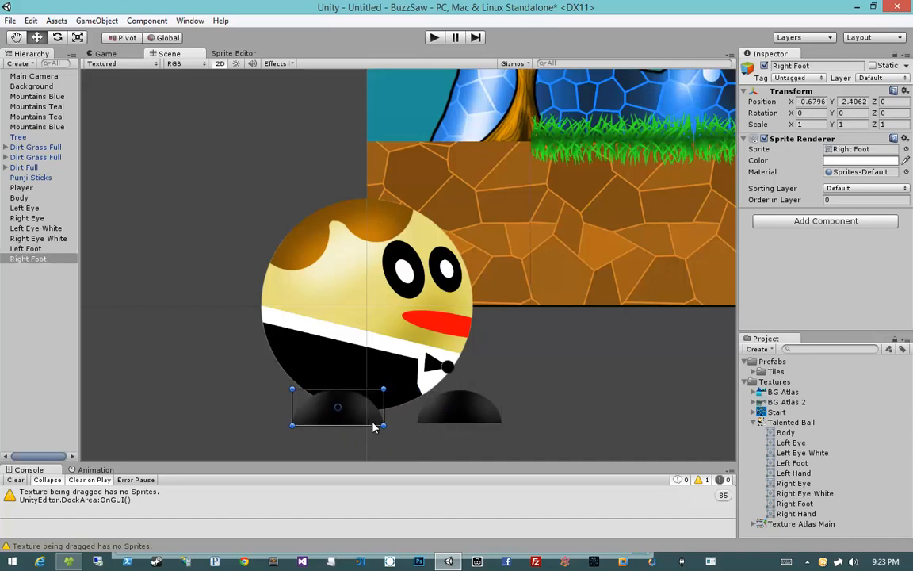
pyautogui.click(461, 422)
pyautogui.moveTo(477, 421); pyautogui.dragTo(433, 436)
pyautogui.click(522, 425)
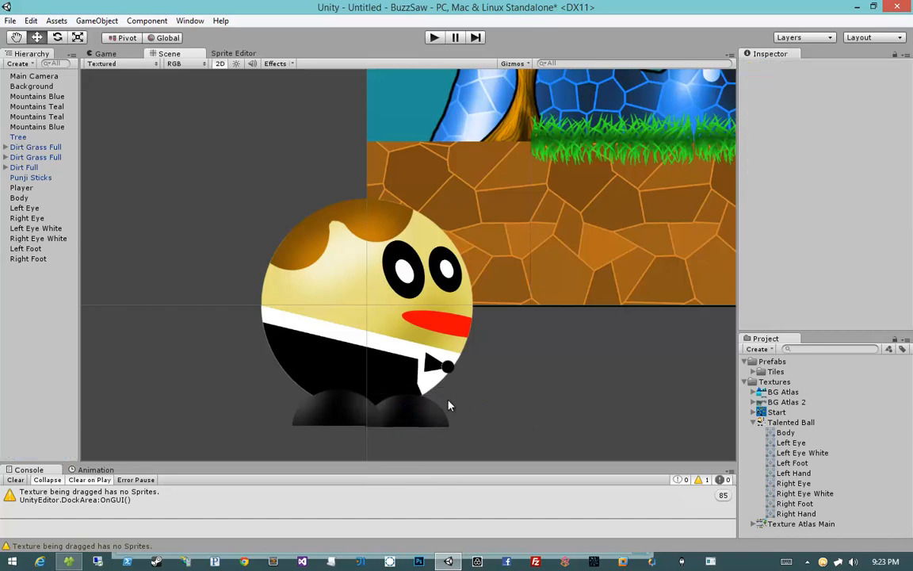
pyautogui.click(346, 407)
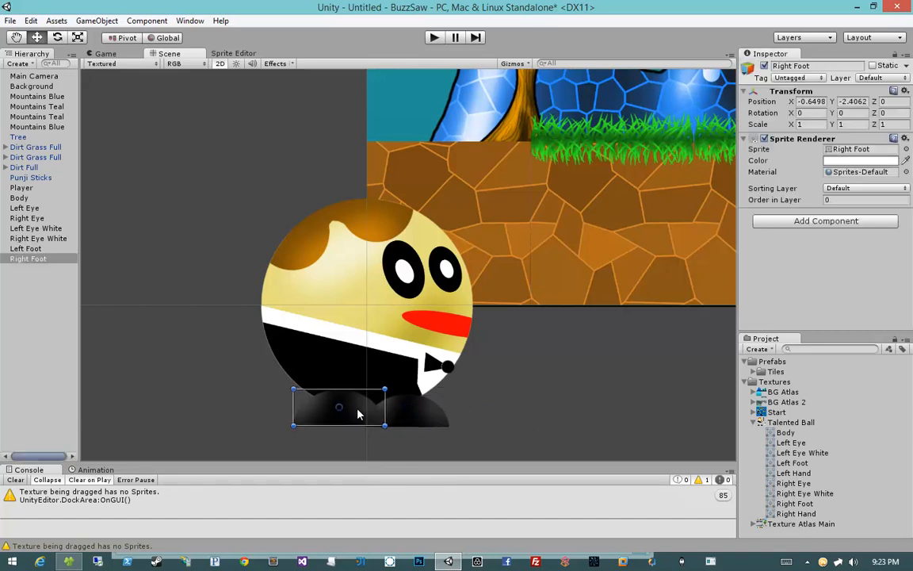
pyautogui.click(524, 392)
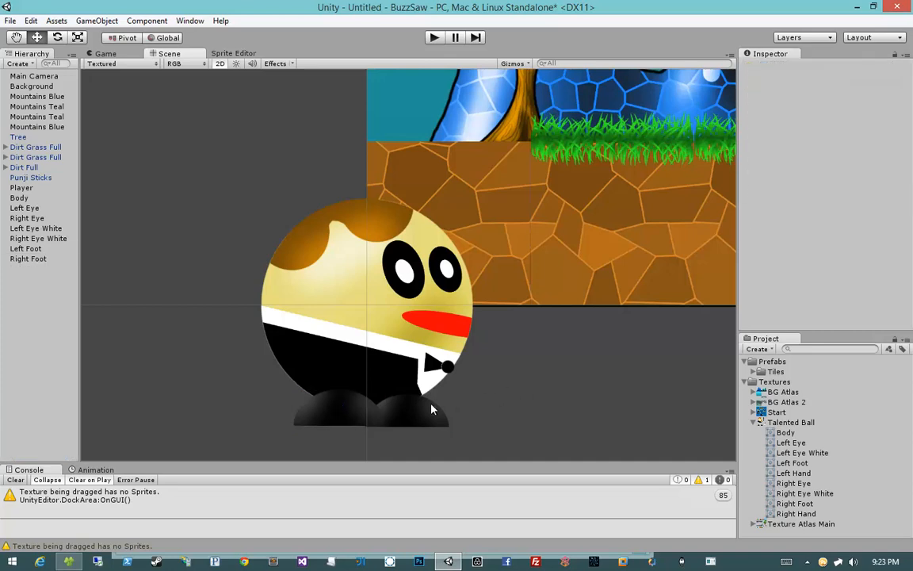
pyautogui.click(430, 409)
pyautogui.click(522, 409)
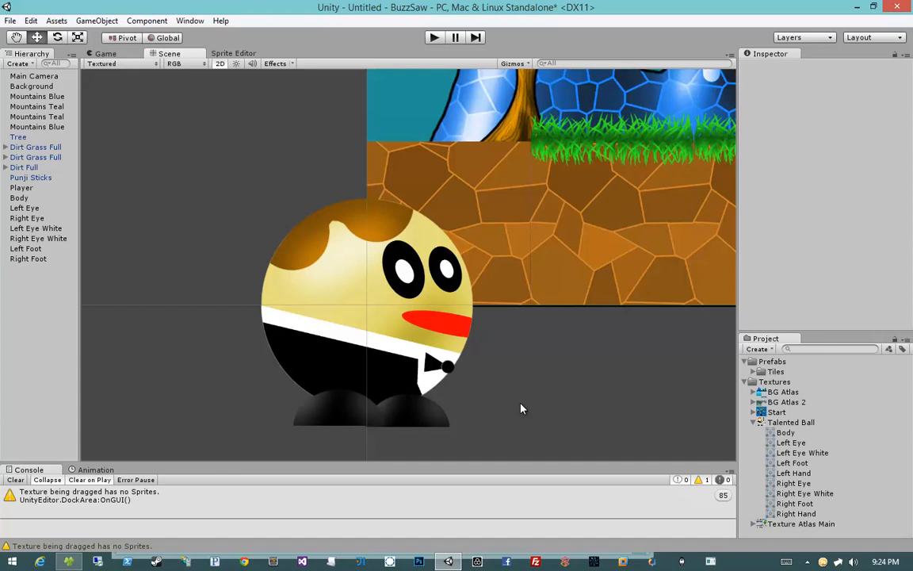
pyautogui.click(320, 289)
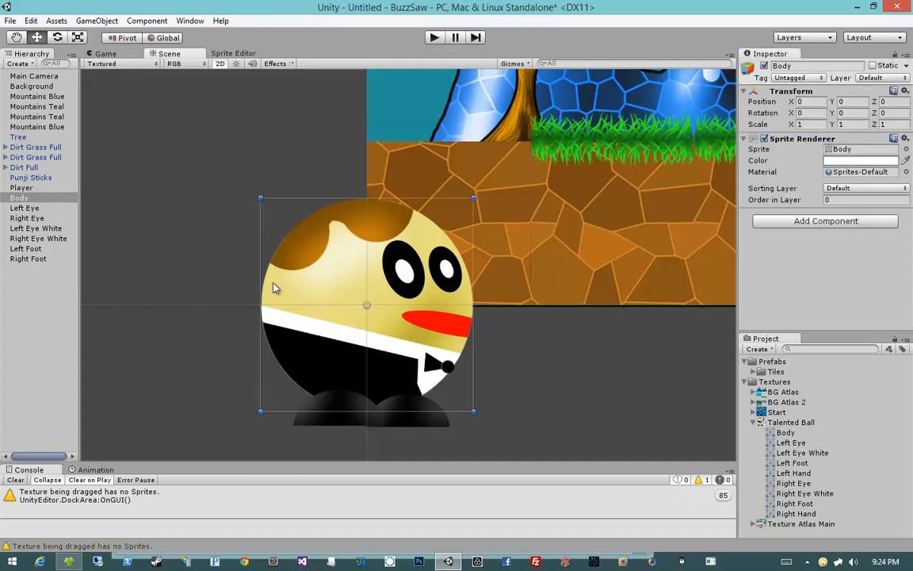
pyautogui.click(234, 288)
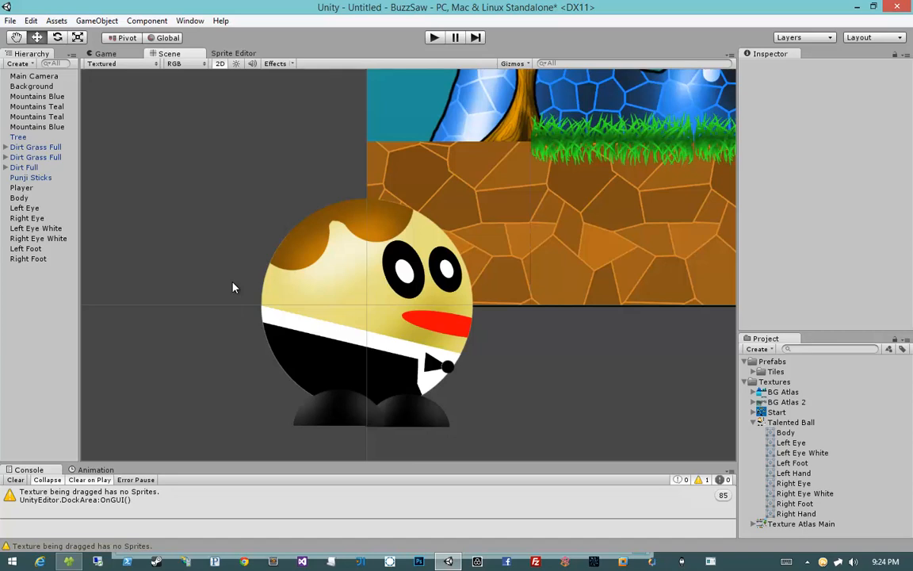
pyautogui.click(357, 414)
pyautogui.click(406, 420)
pyautogui.click(358, 417)
pyautogui.click(402, 420)
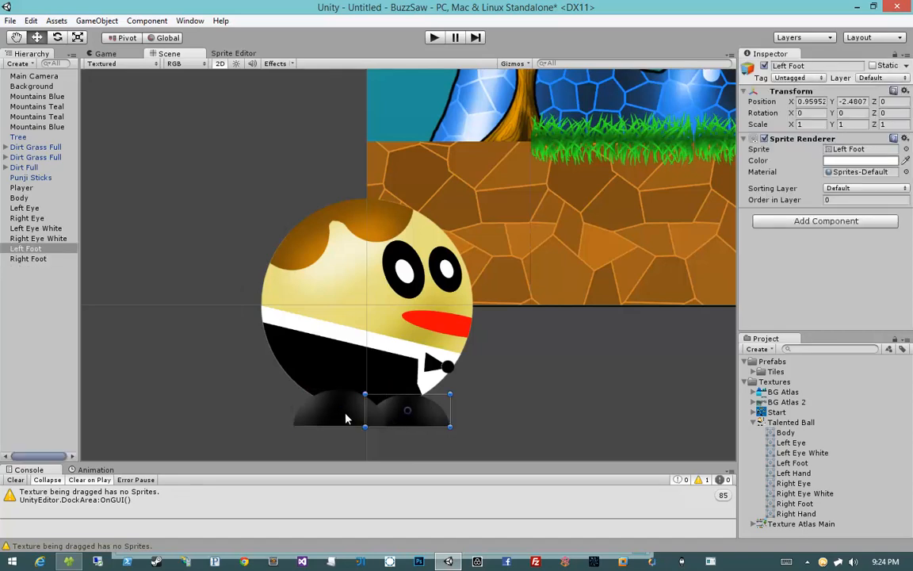
pyautogui.click(401, 418)
pyautogui.click(401, 418)
pyautogui.click(400, 416)
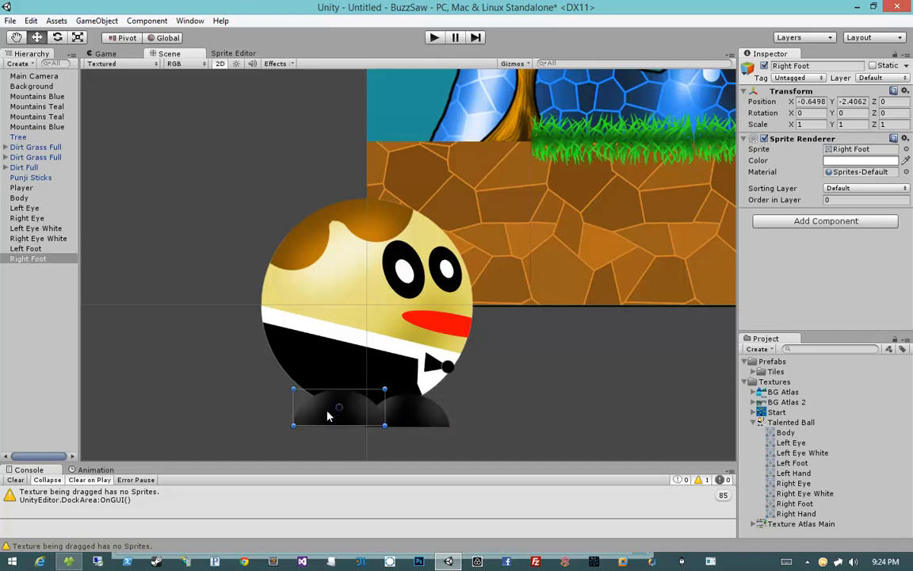
pyautogui.click(375, 420)
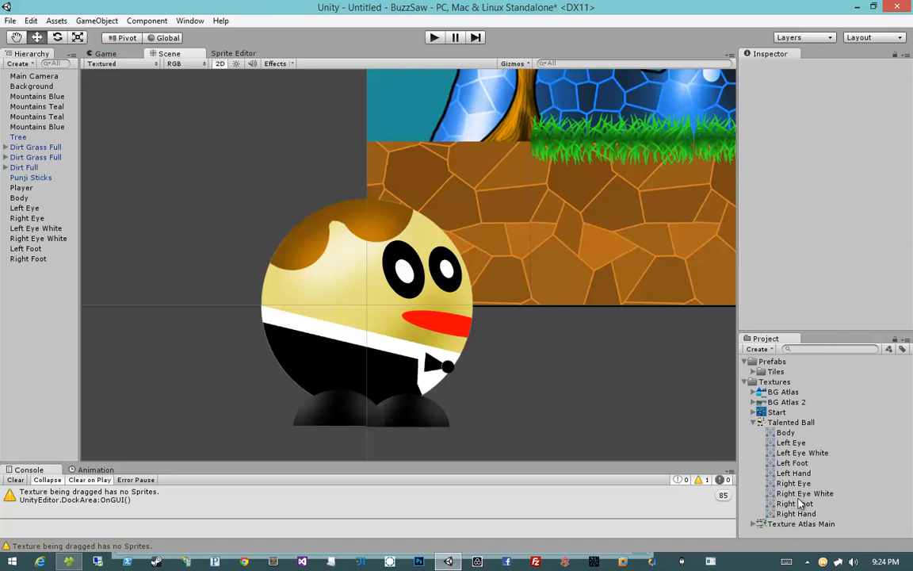
# Step: Place the Right Hand and Left Hand sprites on the Body, at about X -0.19, Y -0.28 and X 0.91, Y -0.31
pyautogui.moveTo(801, 515); pyautogui.dragTo(339, 325)
pyautogui.click(509, 375)
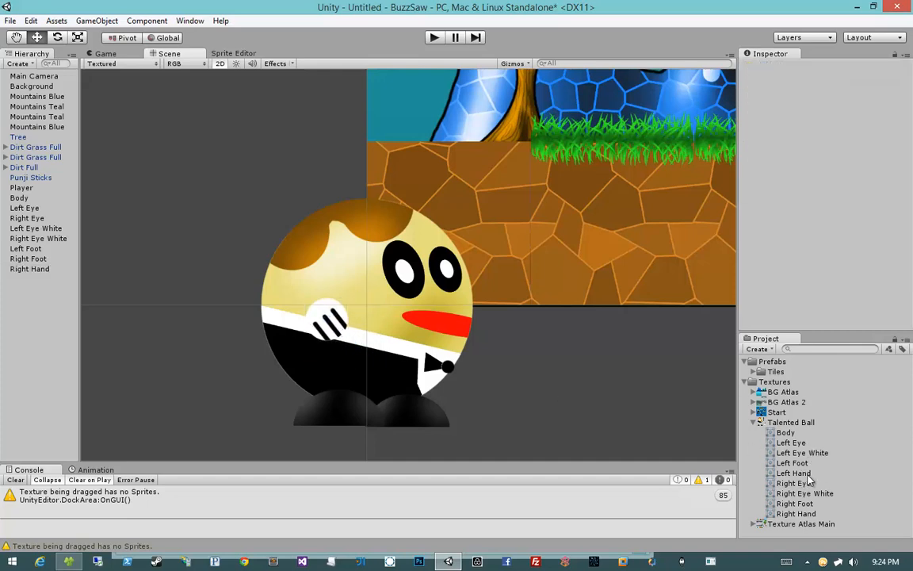
pyautogui.moveTo(794, 473); pyautogui.dragTo(415, 333)
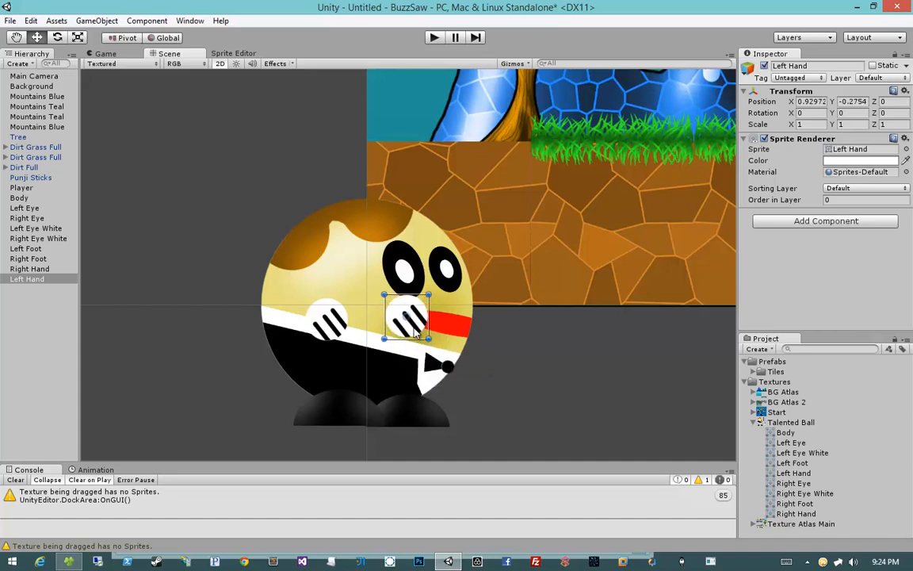
pyautogui.click(565, 417)
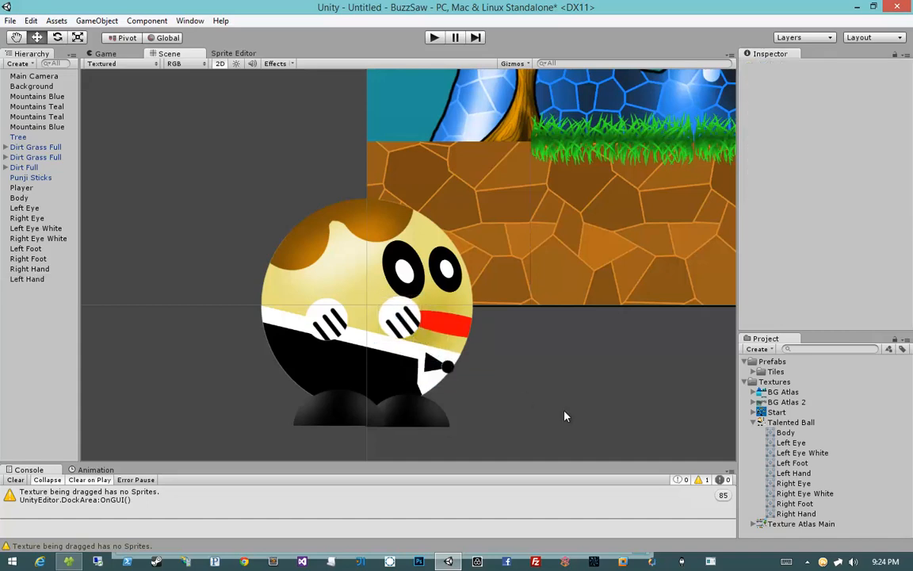
pyautogui.moveTo(335, 335); pyautogui.dragTo(357, 332)
pyautogui.click(523, 395)
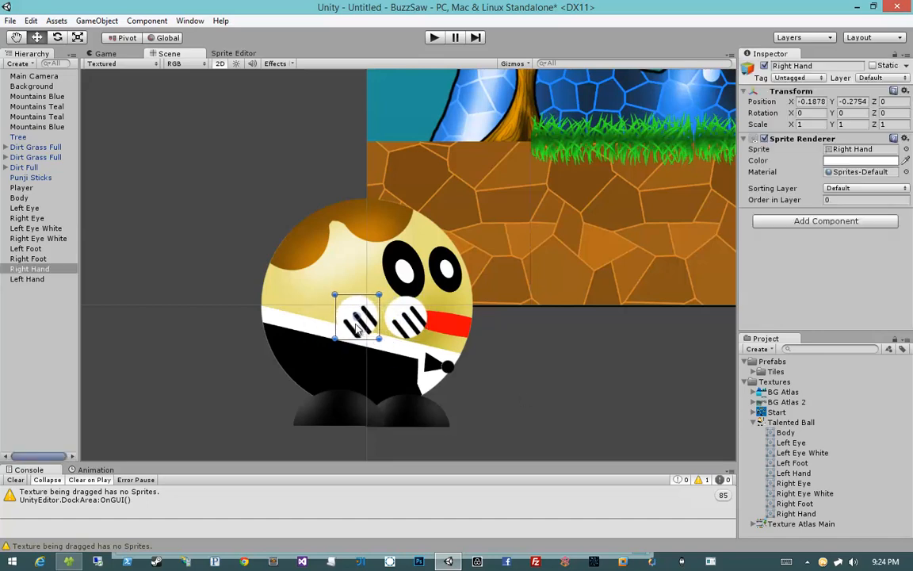
pyautogui.click(508, 388)
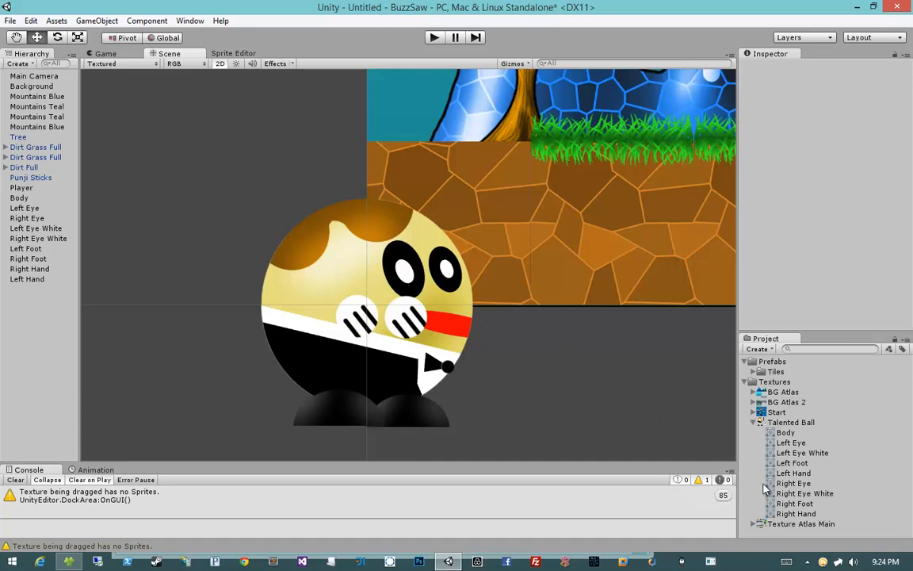
# Step: Parent the nine sprites from Body to Left Hand under the Player object
pyautogui.scroll(-5, 506, 373)
pyautogui.scroll(4, 505, 372)
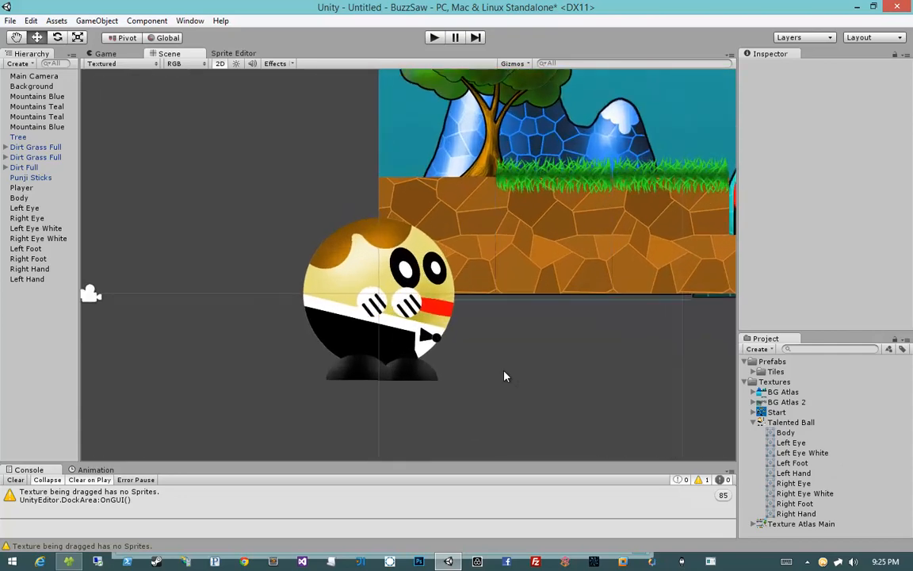
pyautogui.click(47, 280)
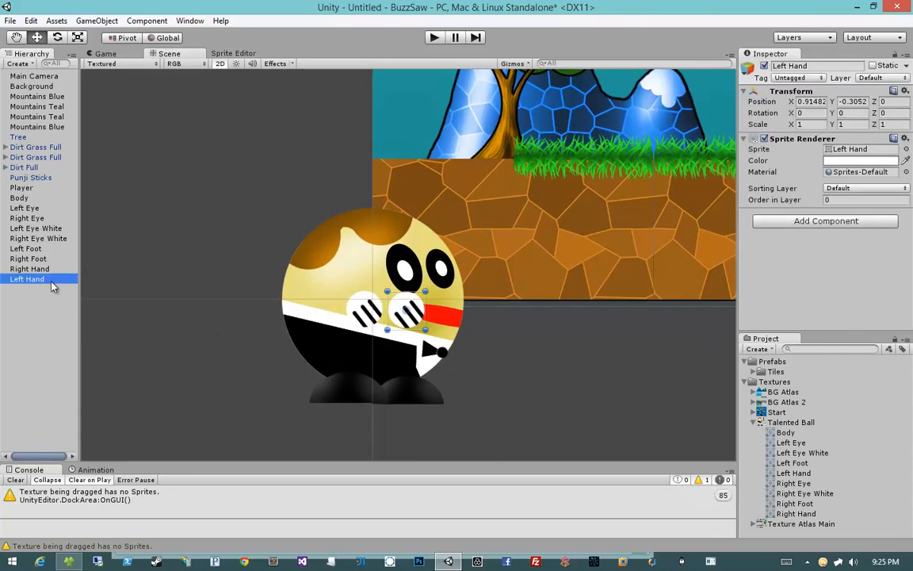
pyautogui.keyDown('shift'); pyautogui.click(23, 199); pyautogui.keyUp('shift')
pyautogui.moveTo(24, 198)
pyautogui.mouseDown()
pyautogui.moveTo(22, 187)
pyautogui.moveTo(18, 193)
pyautogui.mouseUp()
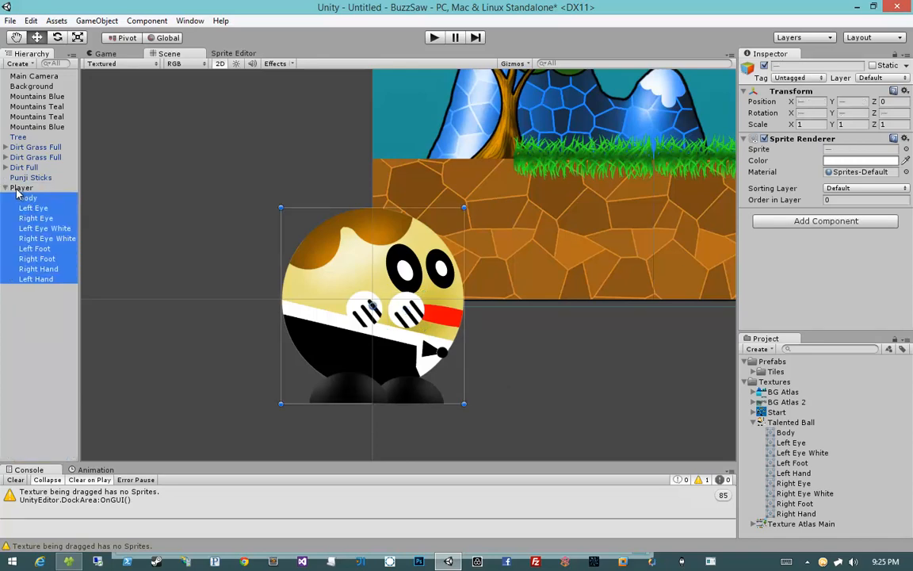
pyautogui.moveTo(463, 404); pyautogui.dragTo(536, 406)
pyautogui.hotkey('ctrl', 'z')
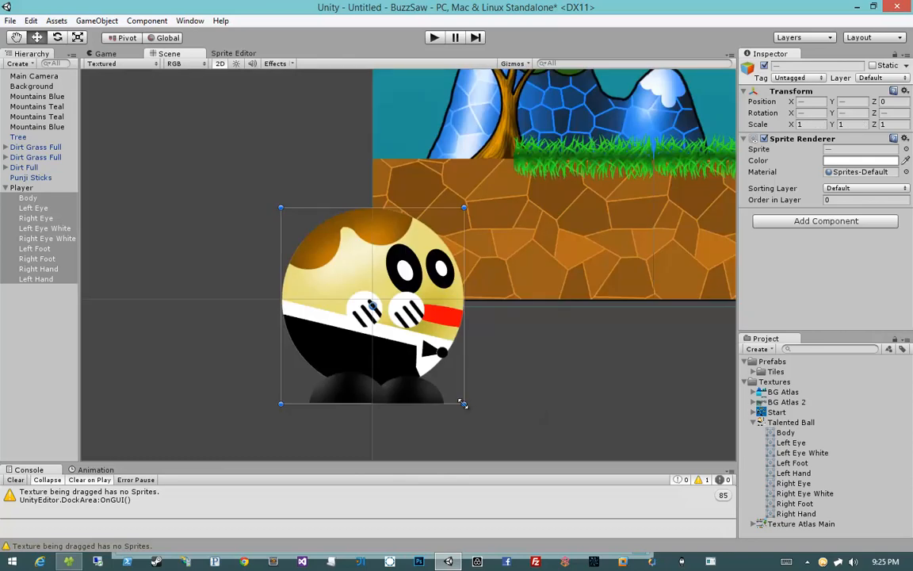
pyautogui.moveTo(464, 404); pyautogui.dragTo(369, 373)
pyautogui.hotkey('ctrl', 'z')
# Step: Scale all nine Player sprites down together, proportionally, to about 0.51 in X and Y
pyautogui.moveTo(283, 361); pyautogui.dragTo(371, 356)
pyautogui.moveTo(424, 345); pyautogui.dragTo(382, 340)
pyautogui.scroll(5, 381, 339)
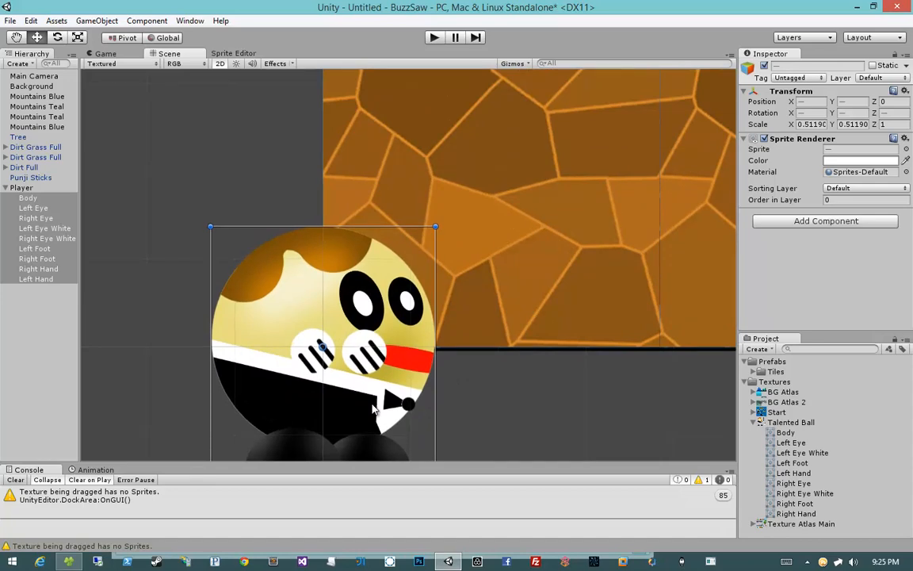
pyautogui.scroll(-1, 371, 400)
pyautogui.scroll(-4, 371, 401)
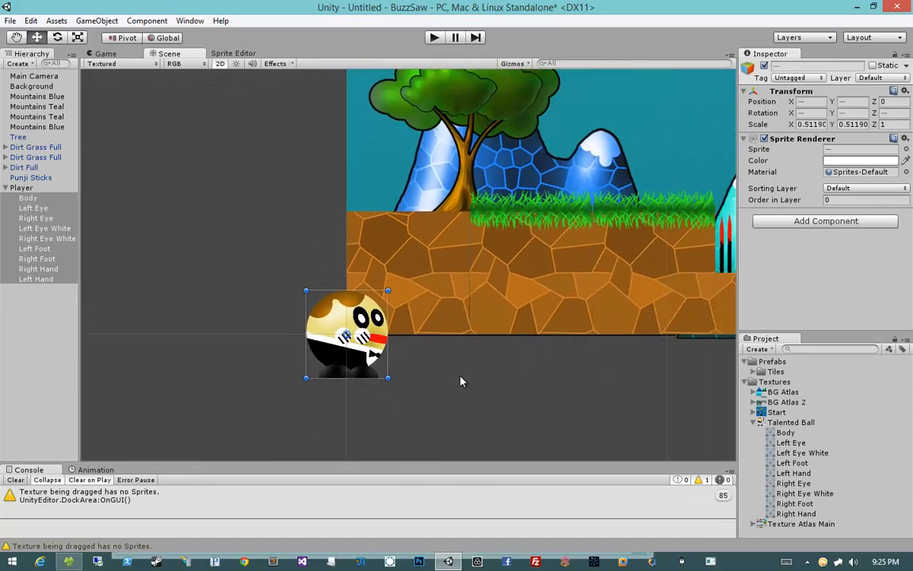
pyautogui.moveTo(461, 379); pyautogui.dragTo(460, 387, button='middle')
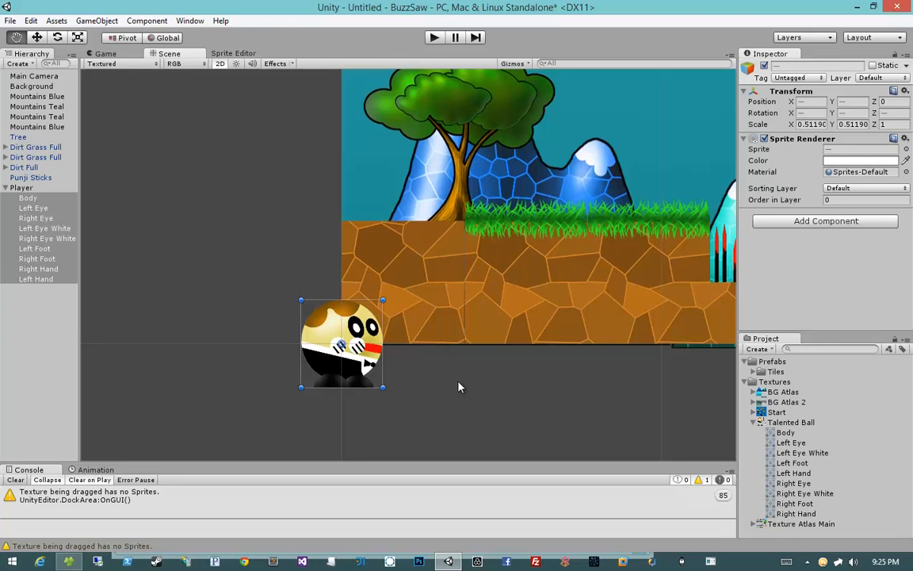
pyautogui.click(179, 308)
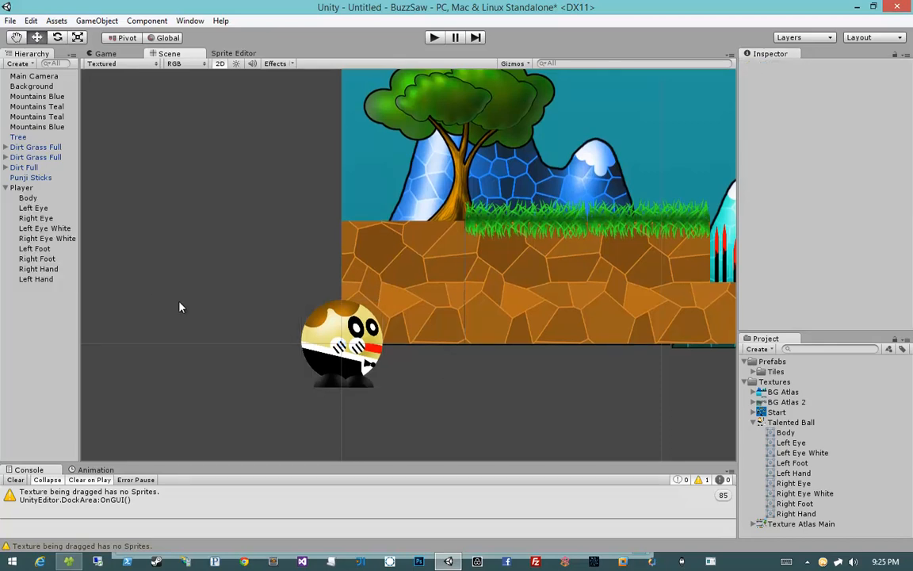
pyautogui.click(43, 189)
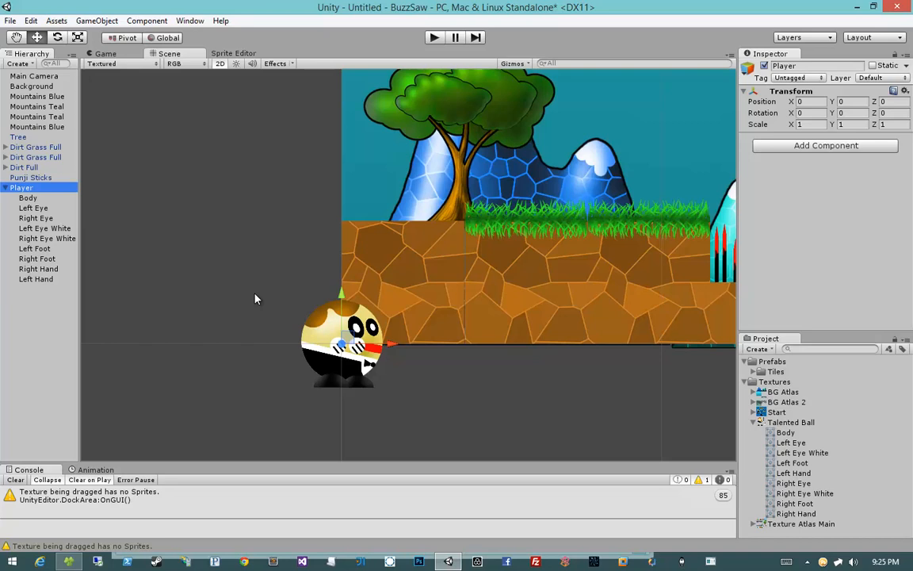
pyautogui.click(53, 198)
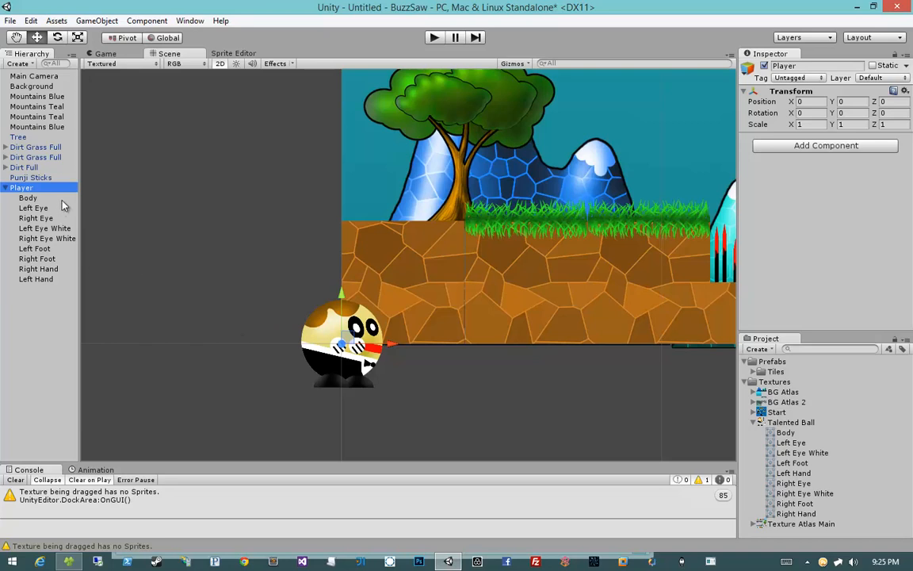
pyautogui.keyDown('shift'); pyautogui.click(53, 279); pyautogui.keyUp('shift')
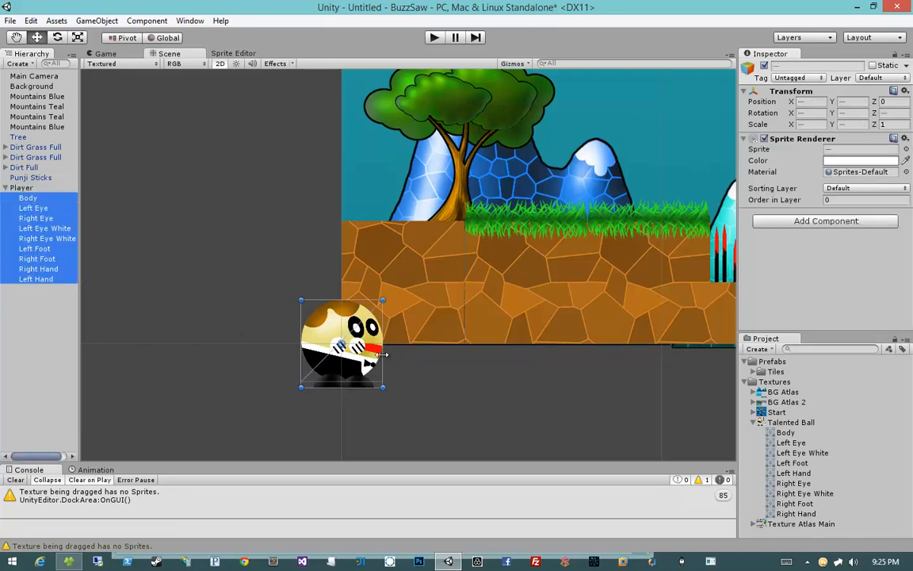
pyautogui.moveTo(383, 358)
pyautogui.keyDown('shift'); pyautogui.mouseDown()
pyautogui.moveTo(482, 353)
pyautogui.moveTo(356, 349)
pyautogui.moveTo(504, 347)
pyautogui.moveTo(369, 345)
pyautogui.moveTo(453, 347)
pyautogui.moveTo(386, 346)
pyautogui.mouseUp(); pyautogui.keyUp('shift')
pyautogui.click(454, 383)
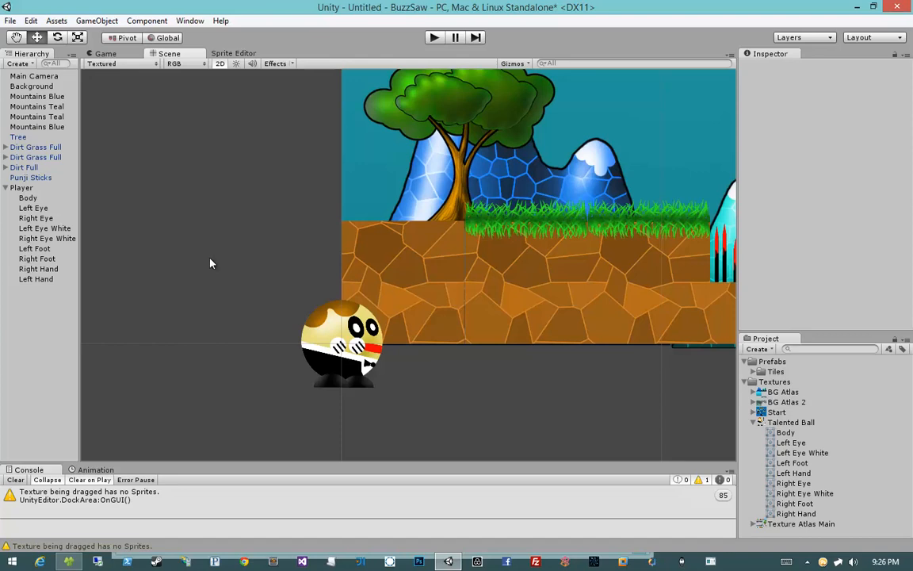
pyautogui.click(44, 189)
pyautogui.click(44, 197)
pyautogui.click(44, 189)
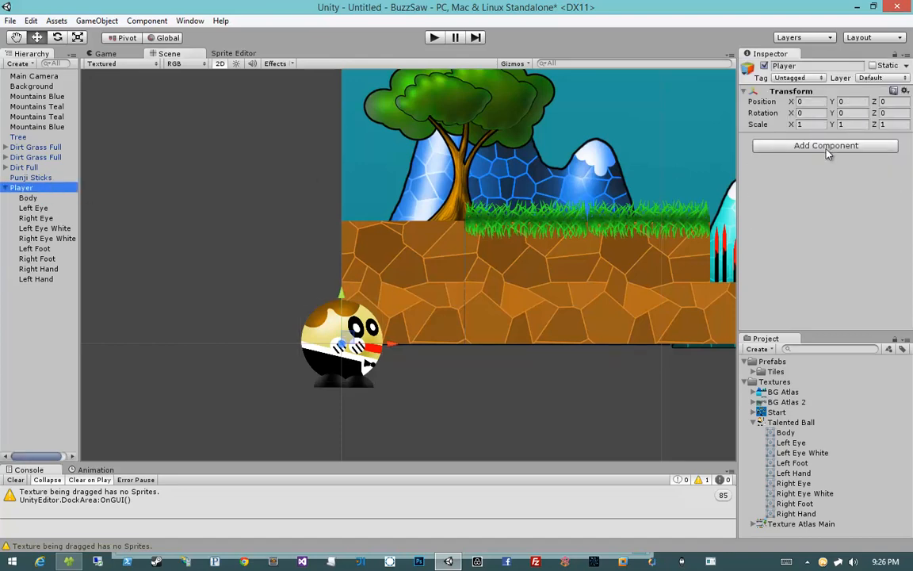
# Step: Add a sorting layer named Player between Foreground and Default in the project's Sorting Layers
pyautogui.click(802, 37)
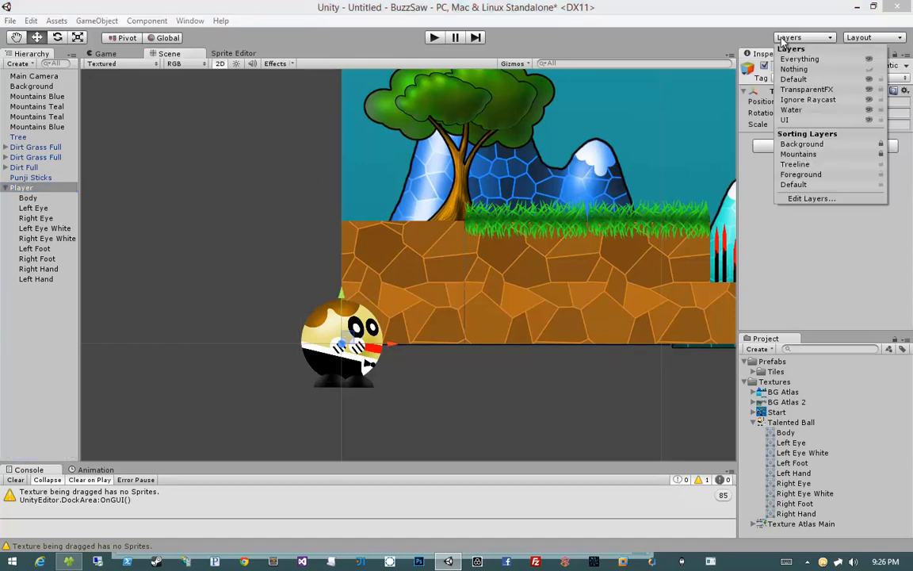
pyautogui.click(812, 198)
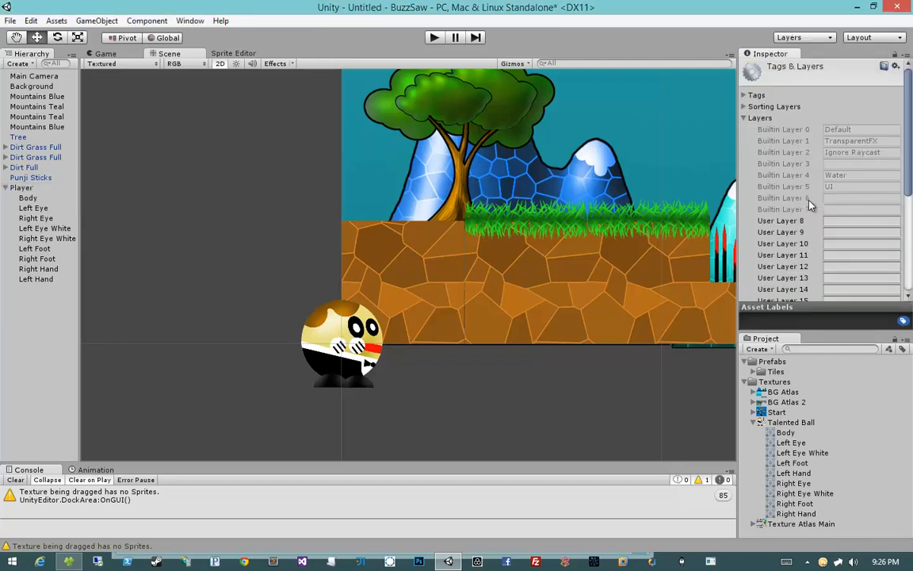
pyautogui.click(752, 118)
pyautogui.click(774, 107)
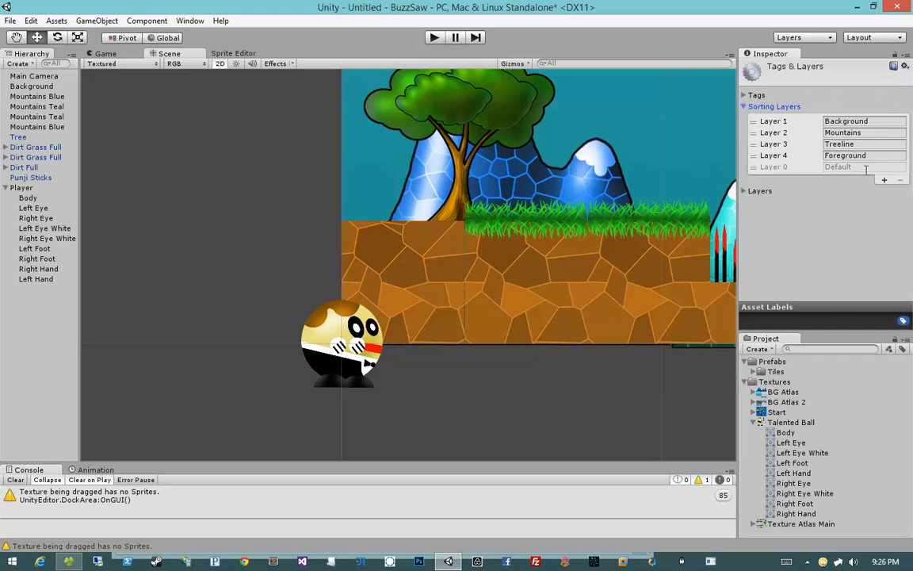
pyautogui.click(866, 168)
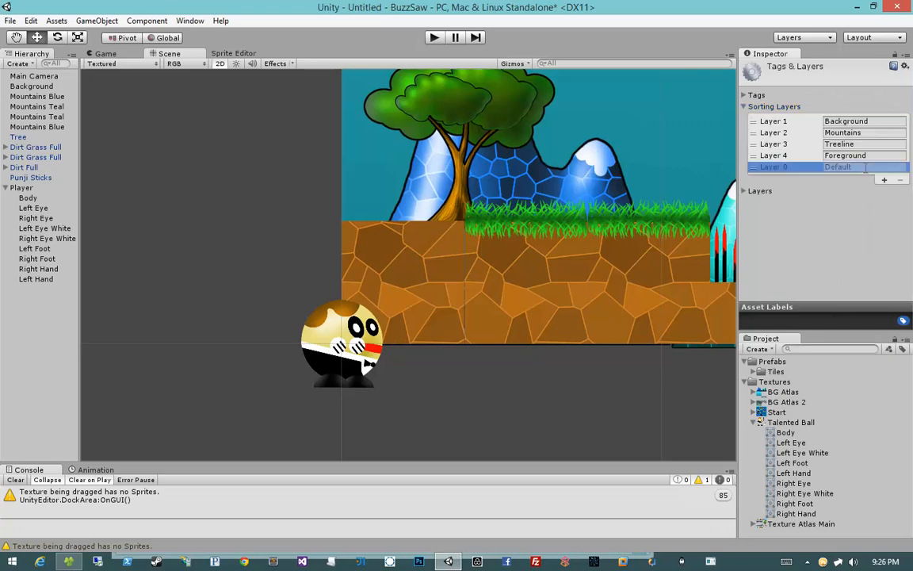
pyautogui.click(786, 157)
pyautogui.click(782, 168)
pyautogui.click(780, 145)
pyautogui.click(776, 159)
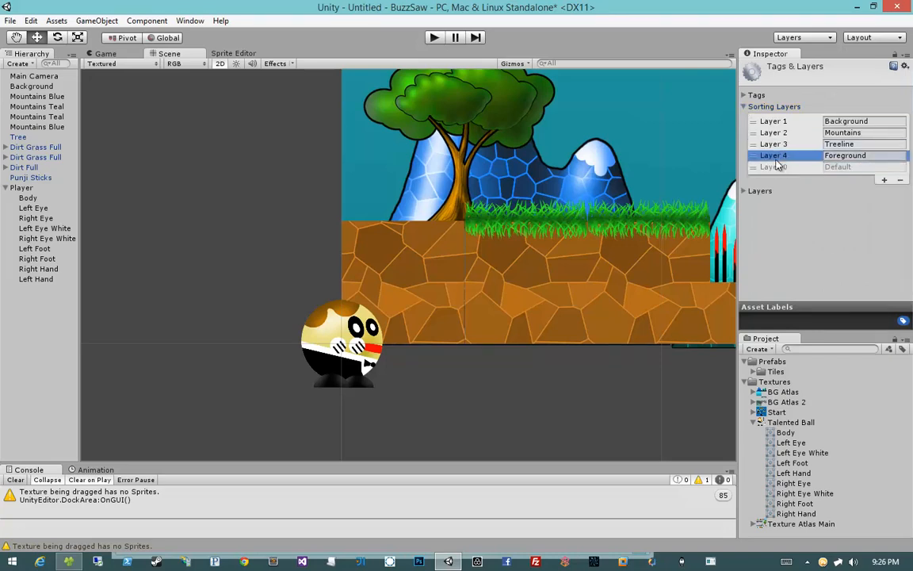
pyautogui.click(884, 179)
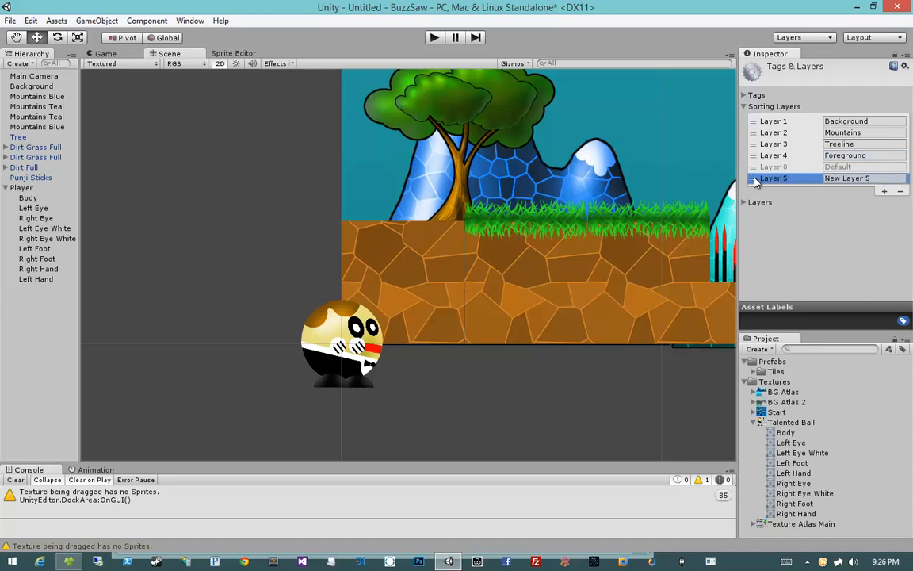
pyautogui.moveTo(757, 182); pyautogui.dragTo(757, 168)
pyautogui.click(865, 167)
pyautogui.write('Player')
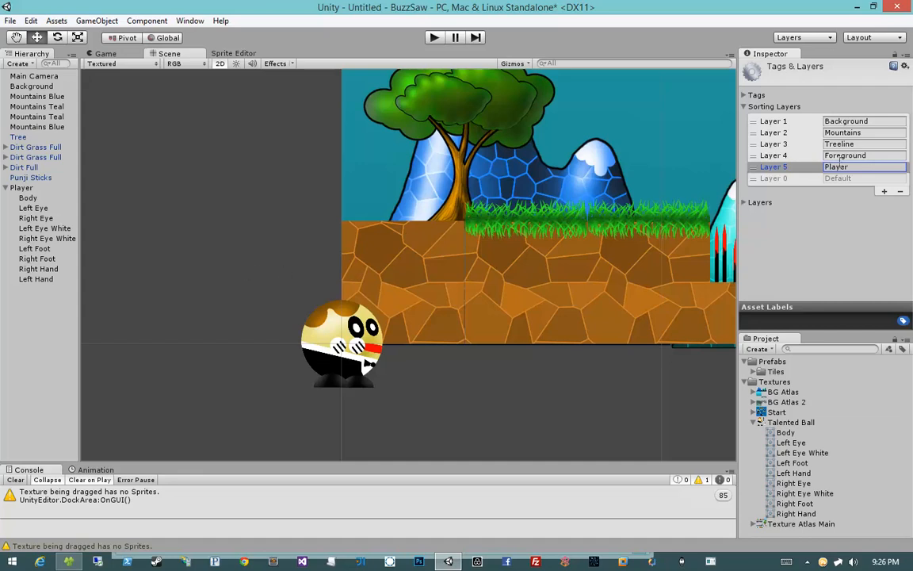
# Step: Assign all nine sprites under Player to the Player sorting layer
pyautogui.click(36, 199)
pyautogui.keyDown('shift'); pyautogui.click(36, 279); pyautogui.keyUp('shift')
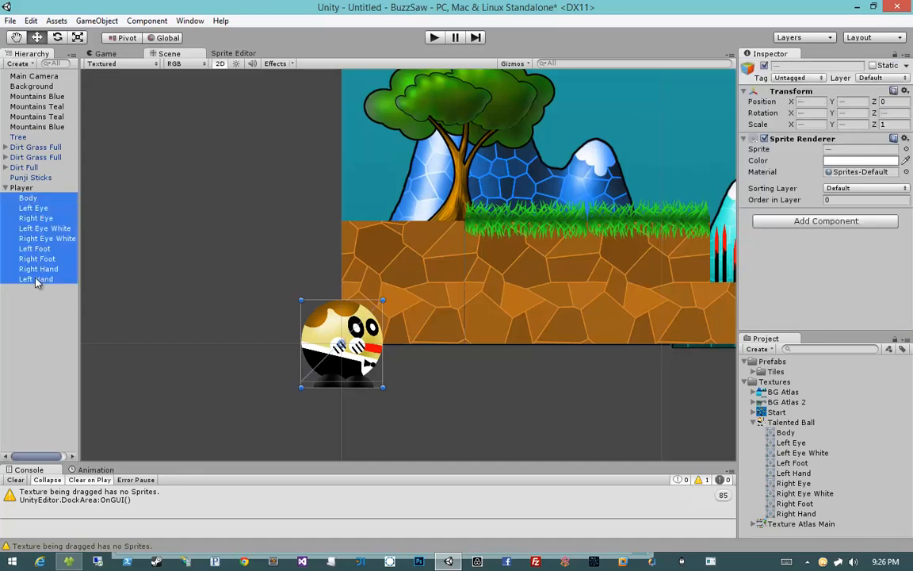
pyautogui.click(855, 189)
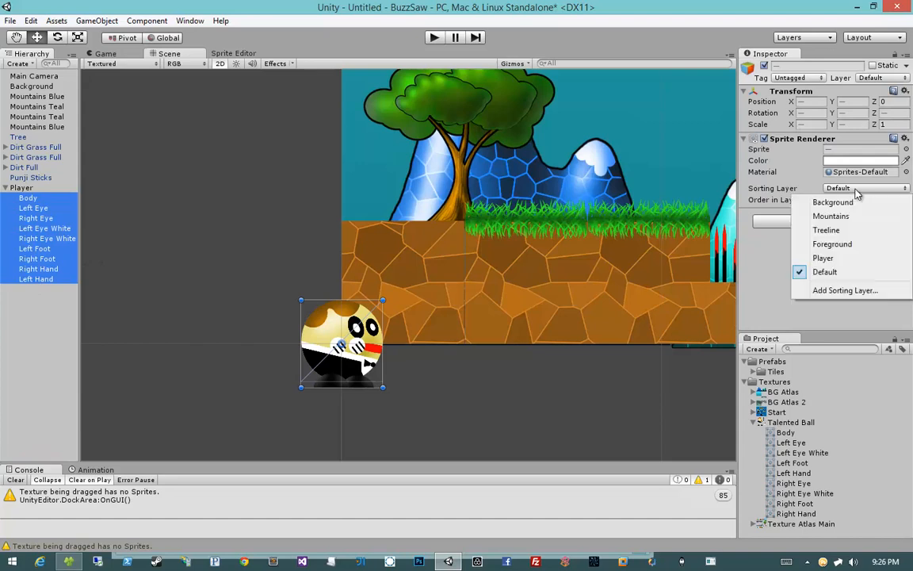
pyautogui.click(847, 259)
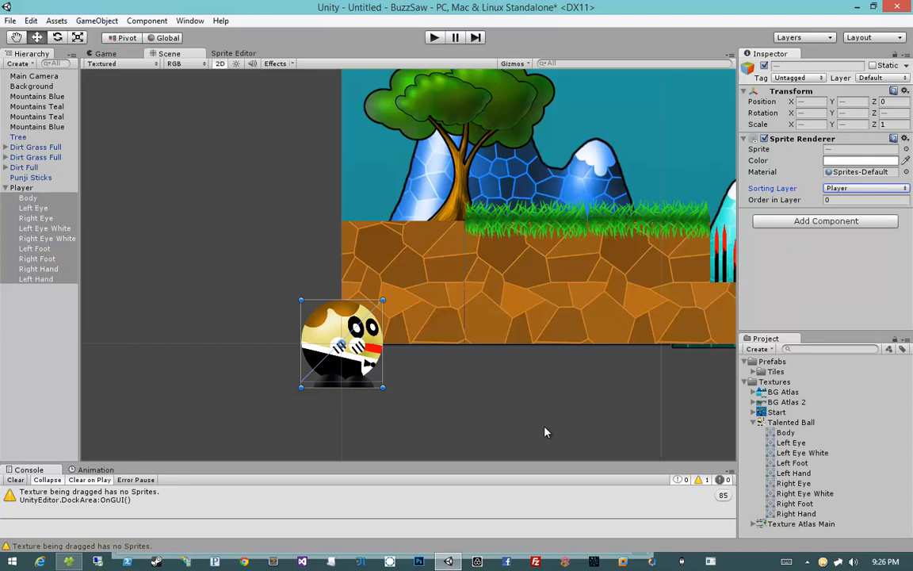
# Step: Lower the Left Hand sprite's Order in Layer so it draws behind the Player's body
pyautogui.click(590, 372)
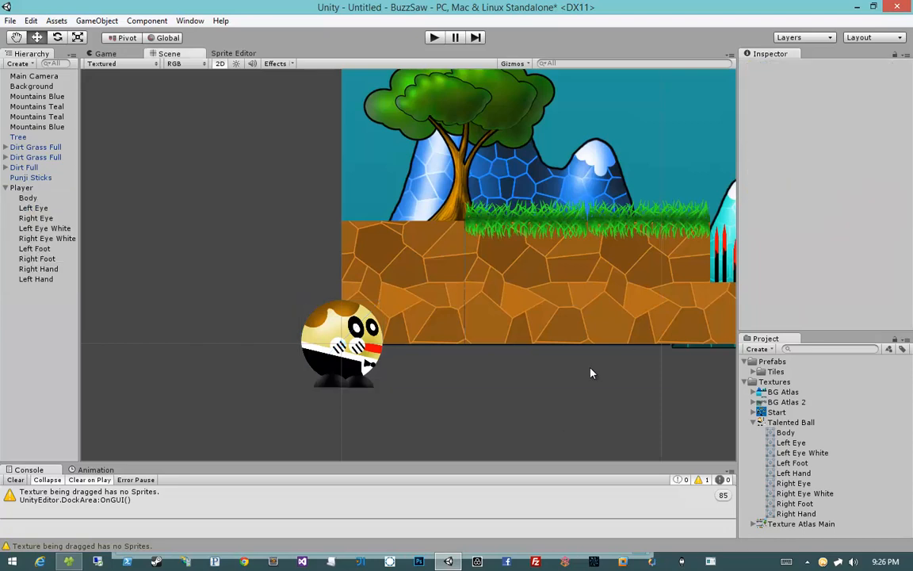
pyautogui.scroll(3, 503, 372)
pyautogui.click(384, 327)
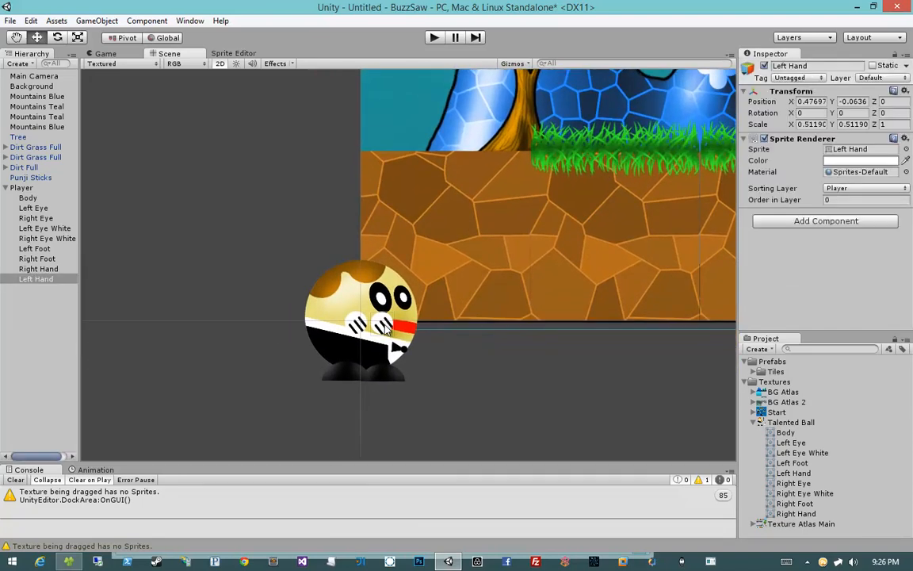
pyautogui.moveTo(799, 204); pyautogui.dragTo(794, 204)
pyautogui.click(574, 381)
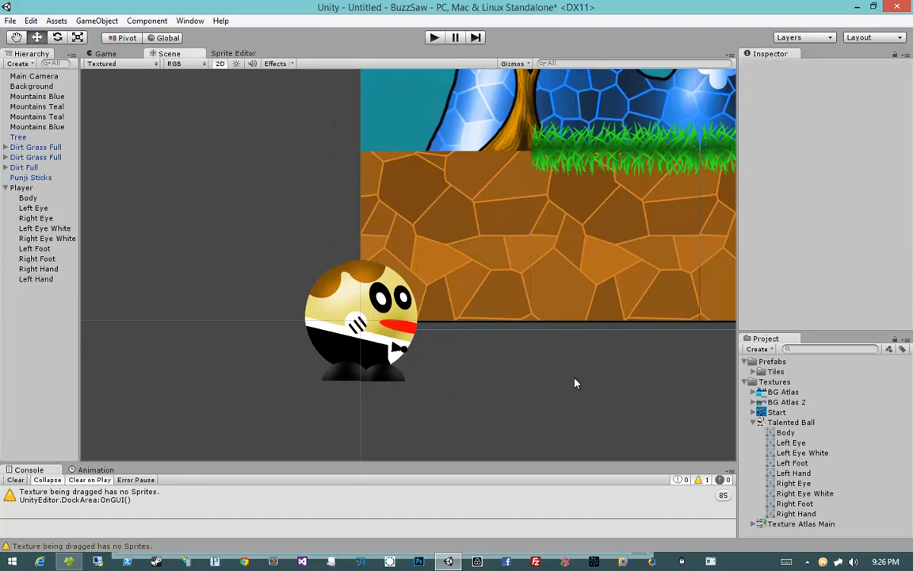
# Step: Shift the Right Hand sprite slightly toward the middle of the body, to about X 0.005, Y -0.069
pyautogui.click(365, 328)
pyautogui.moveTo(368, 327); pyautogui.dragTo(365, 328)
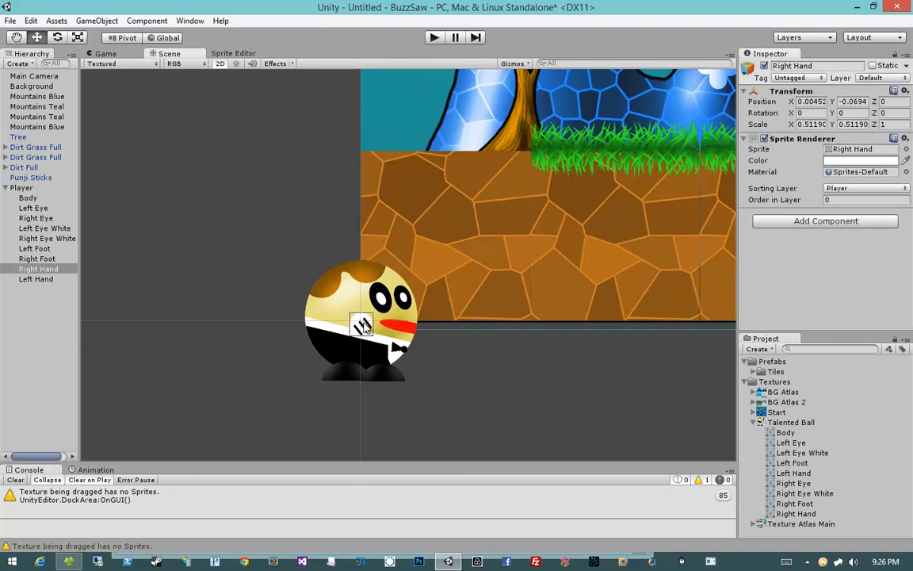
pyautogui.click(506, 372)
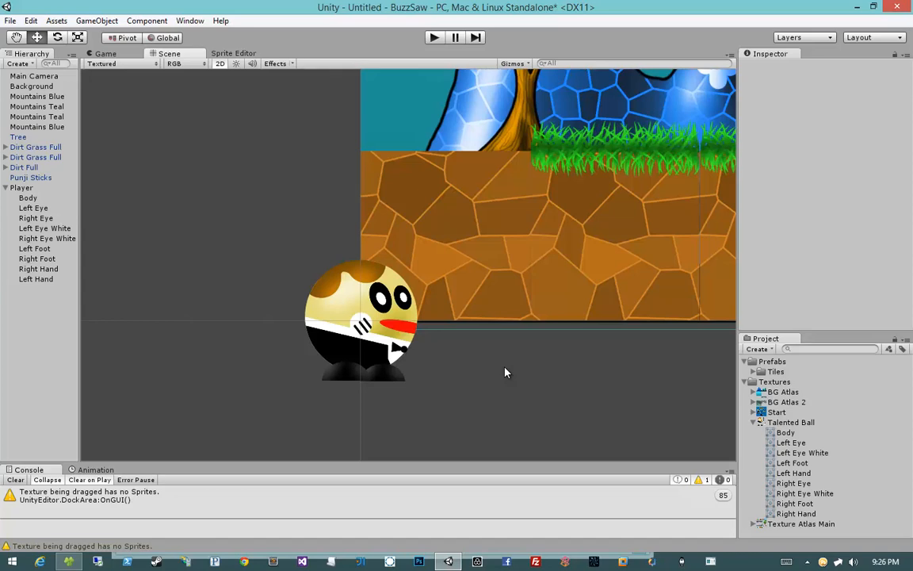
# Step: Set the Left Foot sprite's Order in Layer to -3 so it draws behind the body
pyautogui.click(384, 382)
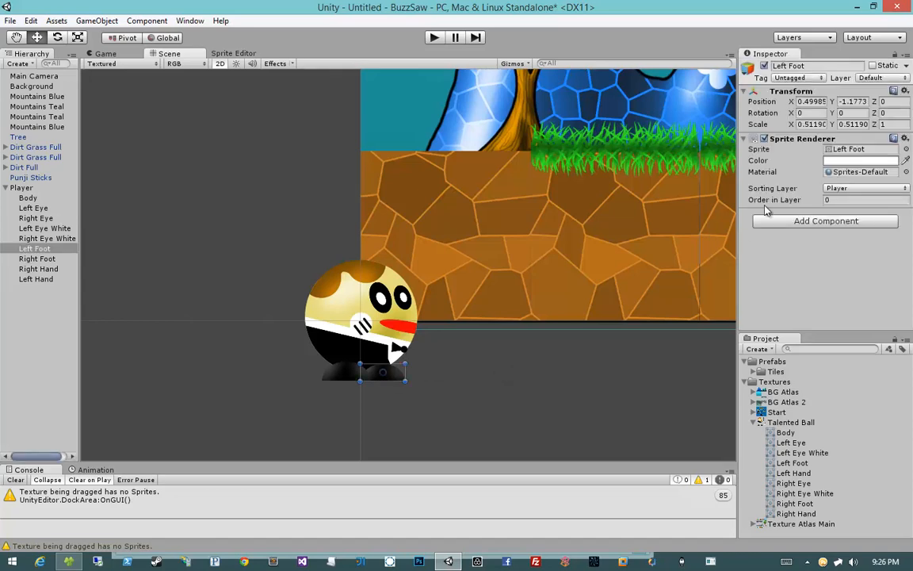
pyautogui.moveTo(800, 202); pyautogui.dragTo(793, 208)
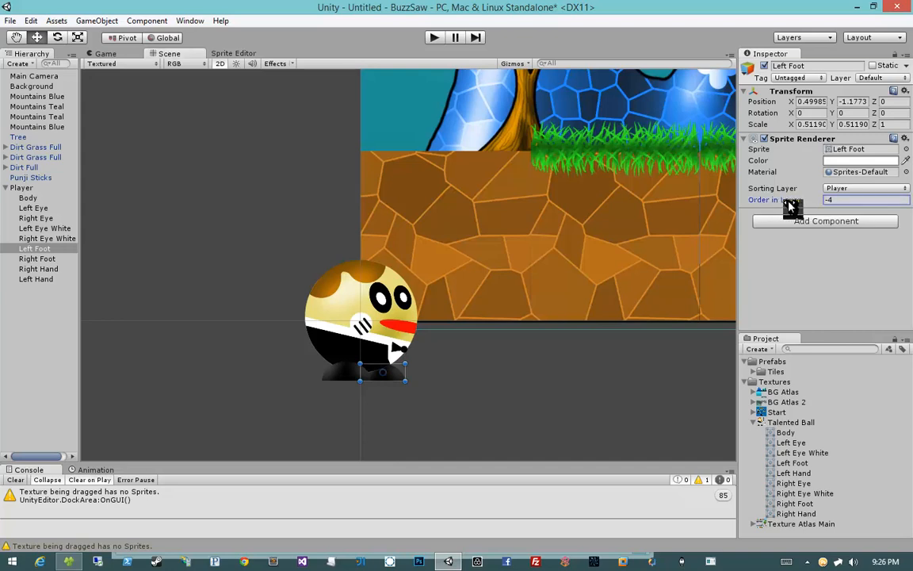
pyautogui.click(508, 389)
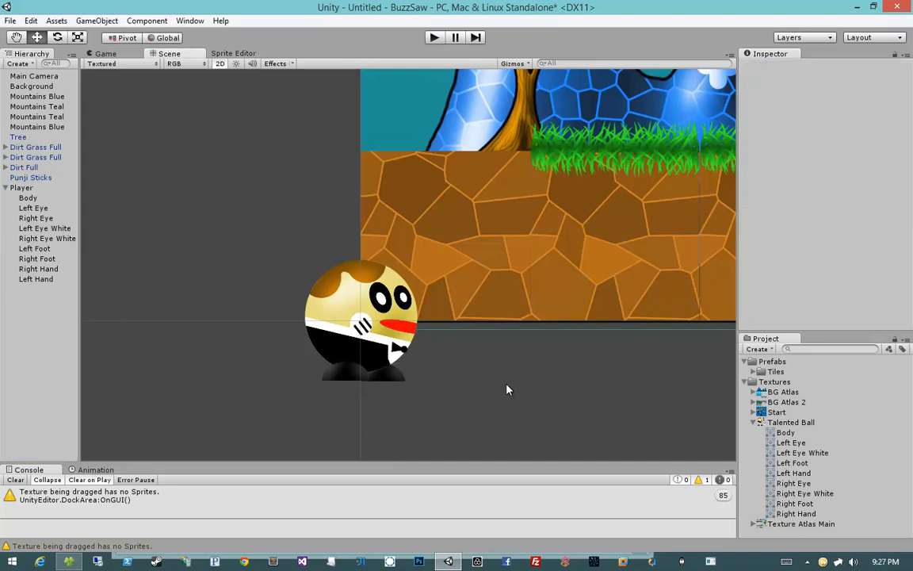
pyautogui.click(382, 373)
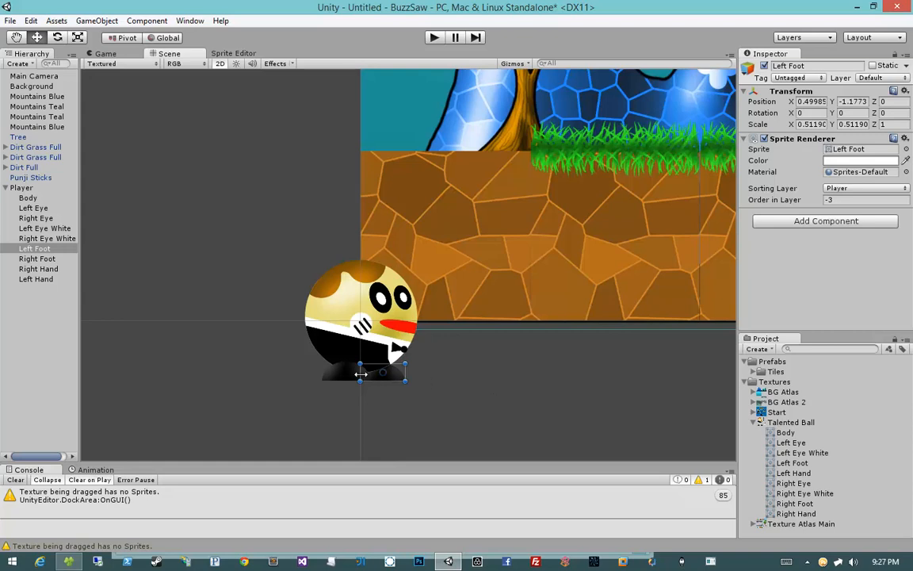
# Step: Reorder the Right Foot sprite among the Player's children so it comes directly after Right Eye
pyautogui.click(335, 379)
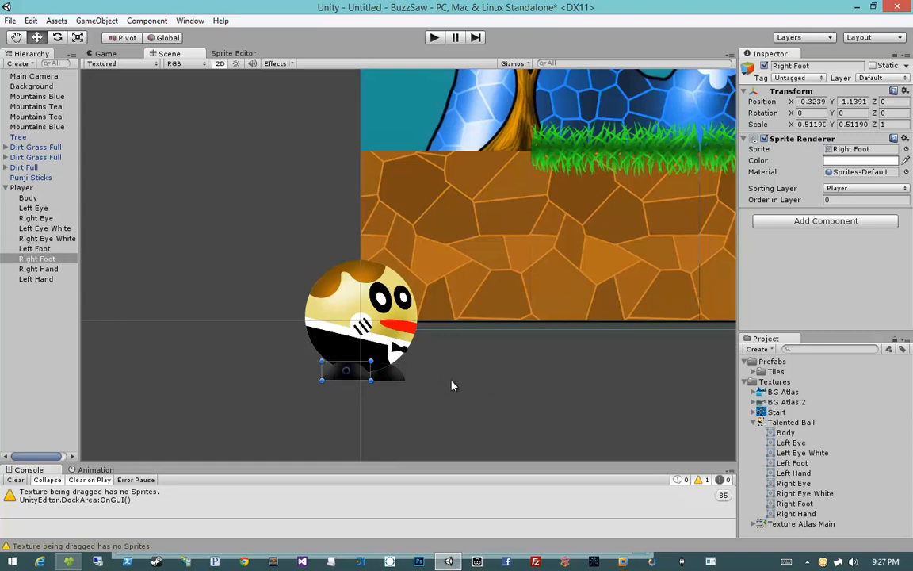
pyautogui.click(452, 385)
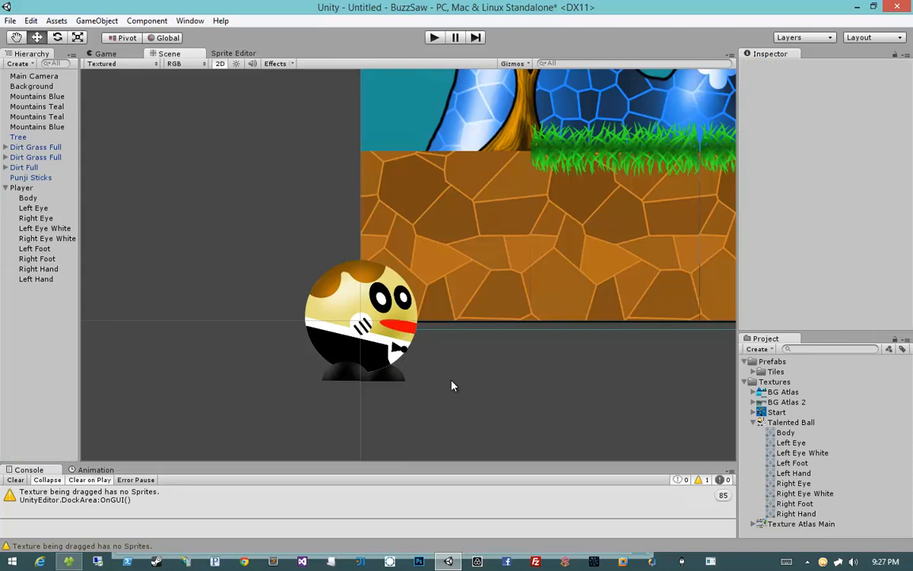
pyautogui.click(320, 383)
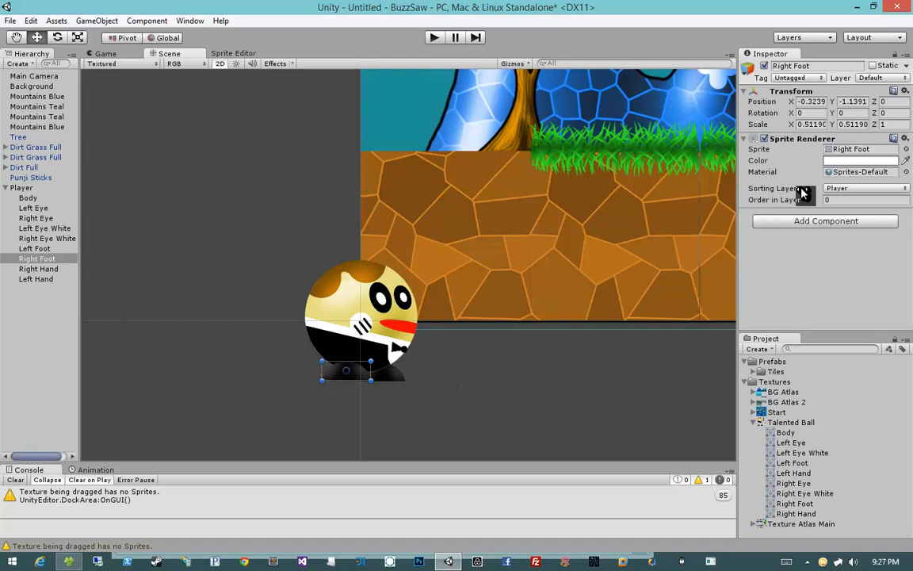
pyautogui.click(332, 398)
pyautogui.click(358, 381)
pyautogui.moveTo(39, 264); pyautogui.dragTo(46, 239)
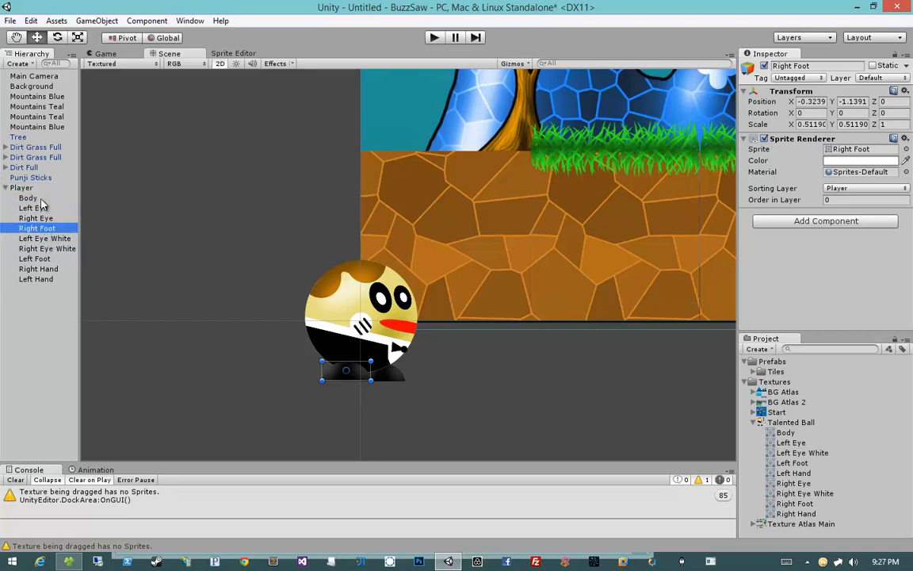
# Step: Set the Order in Layer to 3 for the Right Foot and Right Hand sprites
pyautogui.click(783, 203)
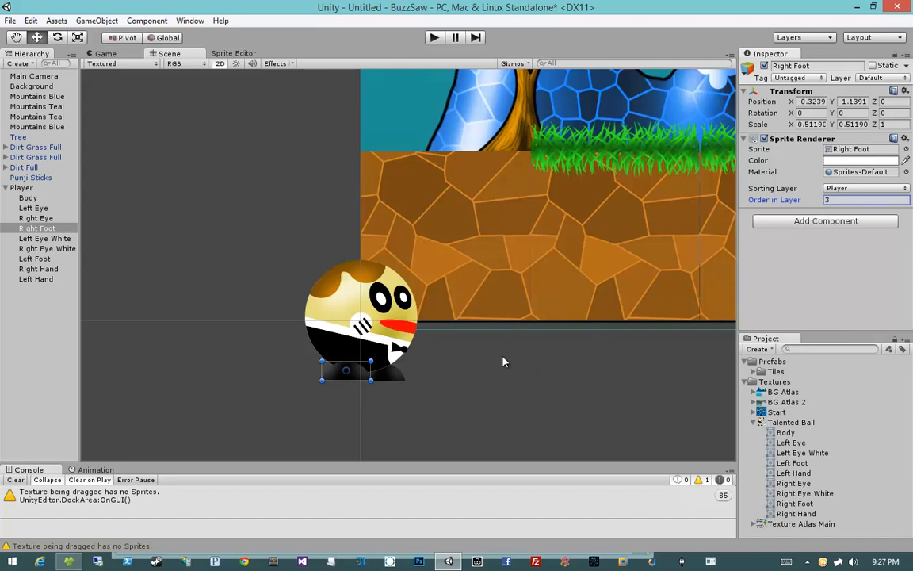
pyautogui.click(365, 326)
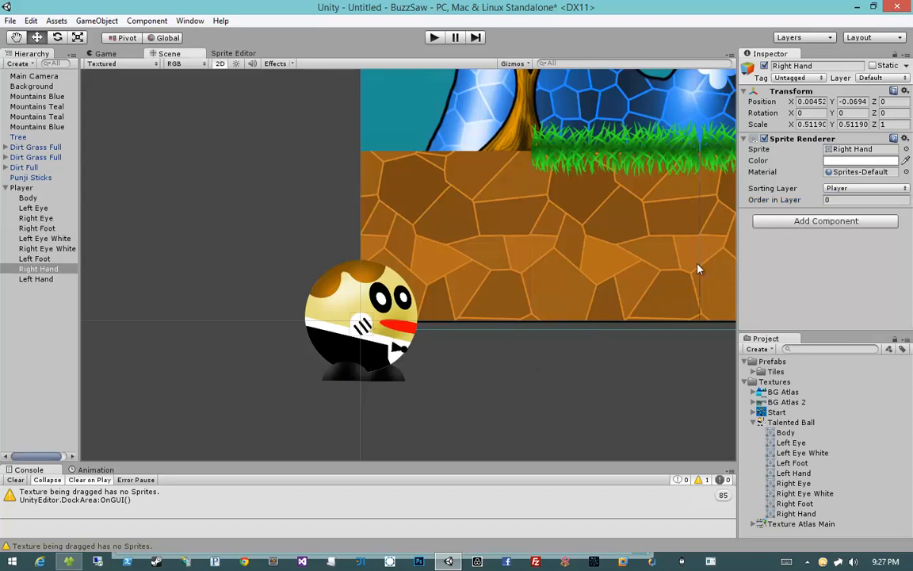
pyautogui.moveTo(796, 199); pyautogui.dragTo(800, 199)
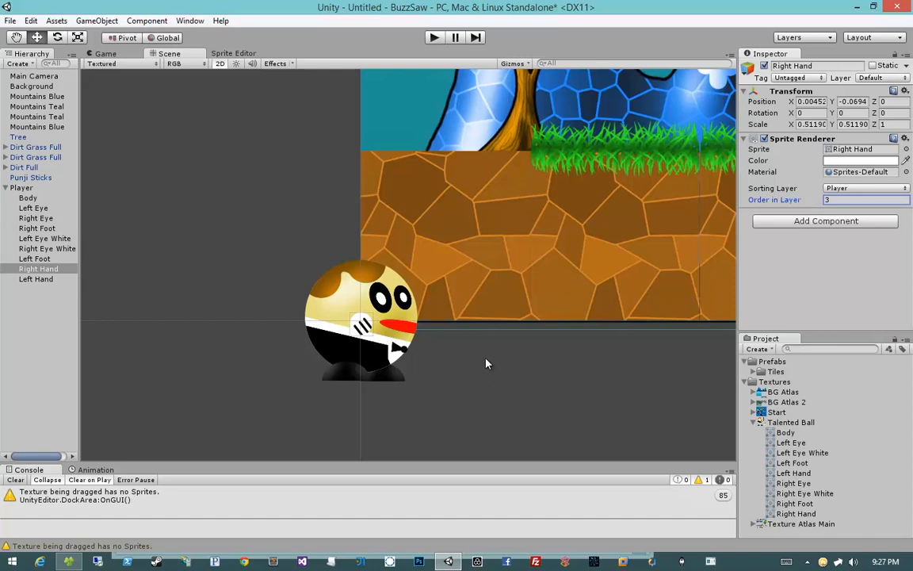
# Step: Move the whole Player object onto the dirt ground beside the tree, to about X 1.71, Y 5.19
pyautogui.click(366, 365)
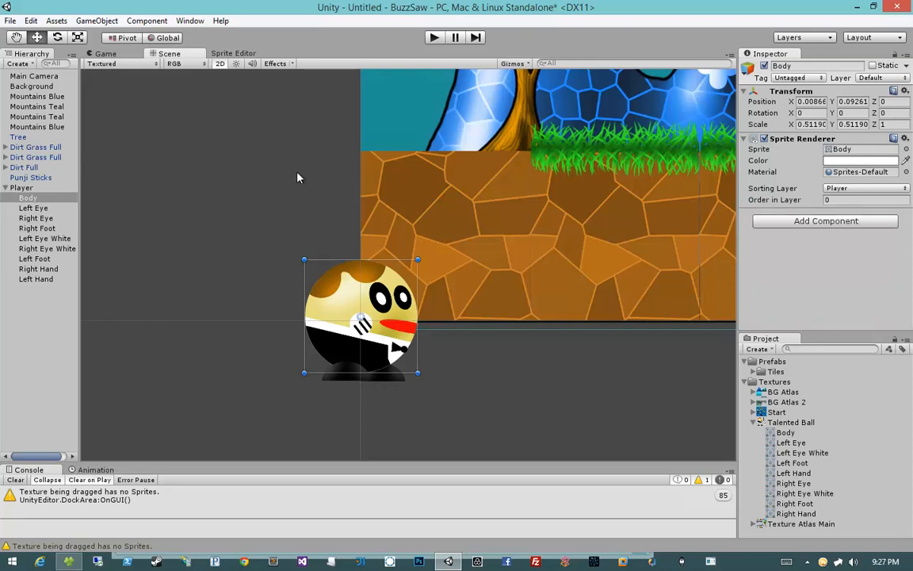
pyautogui.click(24, 187)
pyautogui.moveTo(375, 314); pyautogui.dragTo(436, 204)
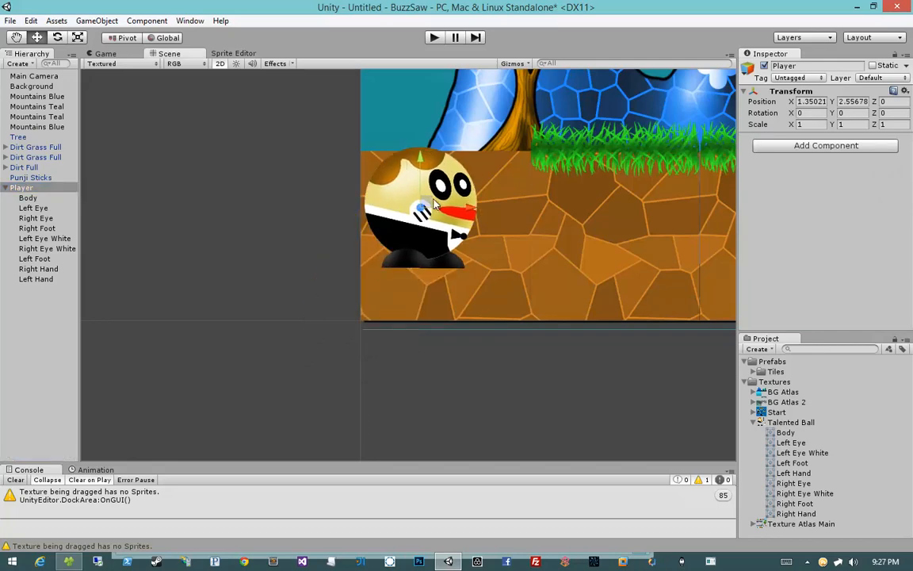
pyautogui.moveTo(394, 184); pyautogui.dragTo(248, 333, button='middle')
pyautogui.moveTo(277, 359); pyautogui.dragTo(287, 239)
pyautogui.scroll(-3, 418, 359)
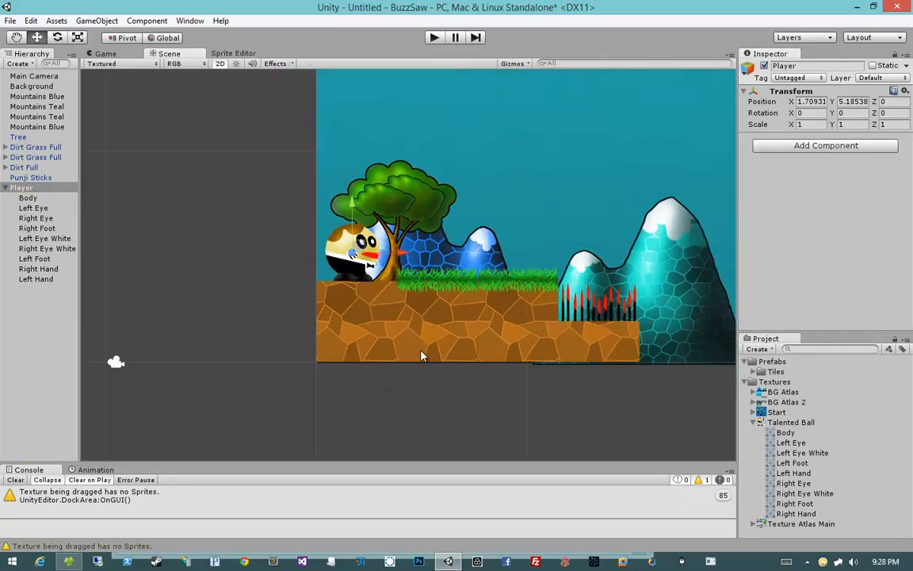
pyautogui.click(538, 381)
pyautogui.moveTo(538, 381); pyautogui.dragTo(463, 401, button='middle')
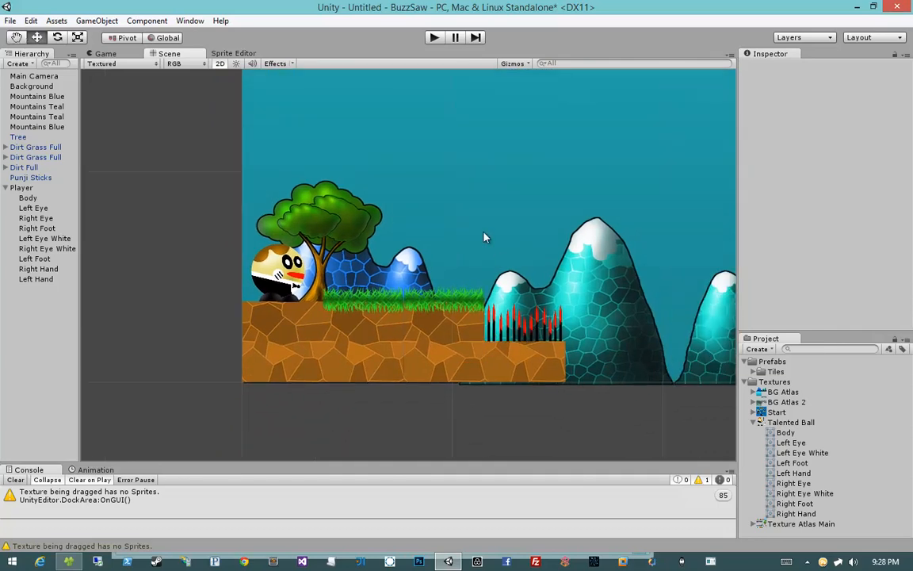
# Step: Create a prefab from the Player object in the project's Prefabs folder
pyautogui.click(37, 188)
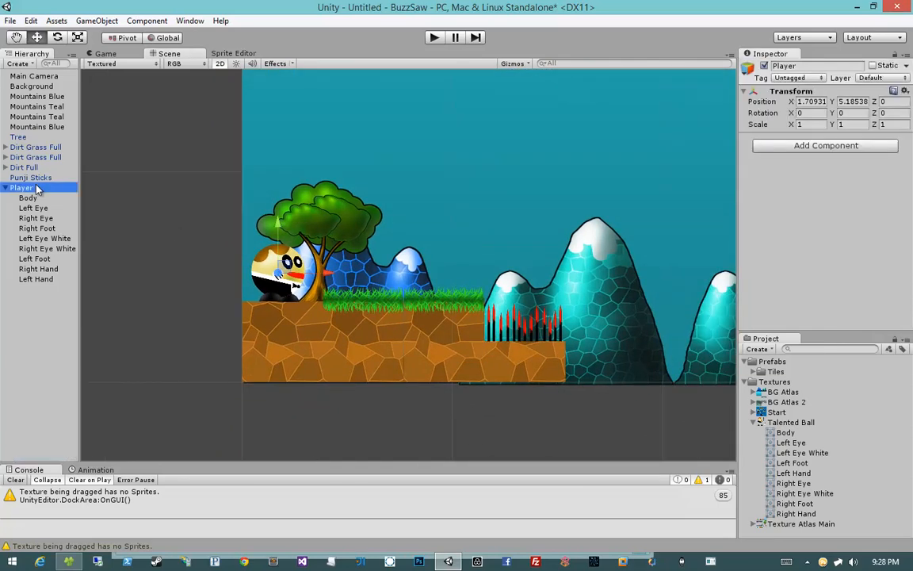
pyautogui.click(750, 381)
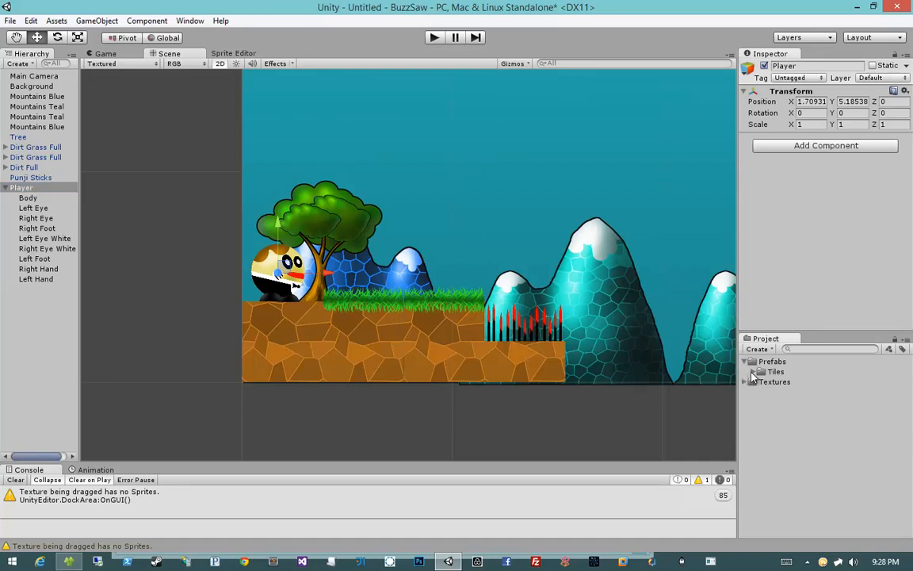
pyautogui.moveTo(22, 188); pyautogui.dragTo(755, 365)
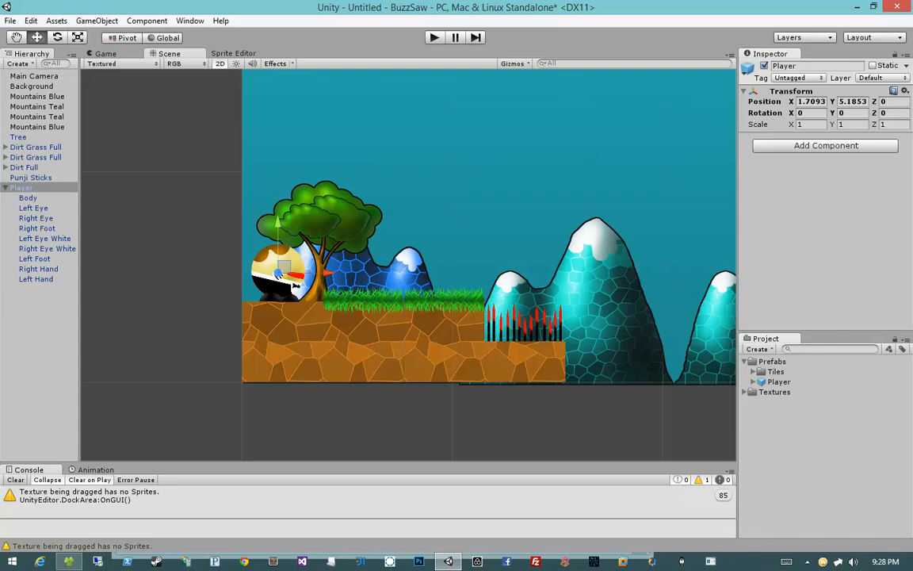
pyautogui.click(175, 313)
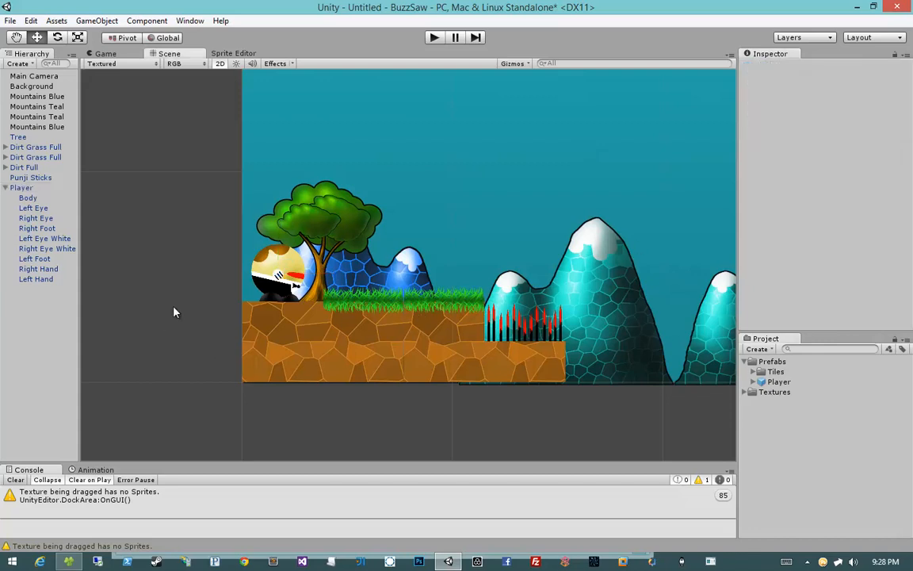
pyautogui.click(42, 217)
pyautogui.click(42, 198)
pyautogui.click(44, 189)
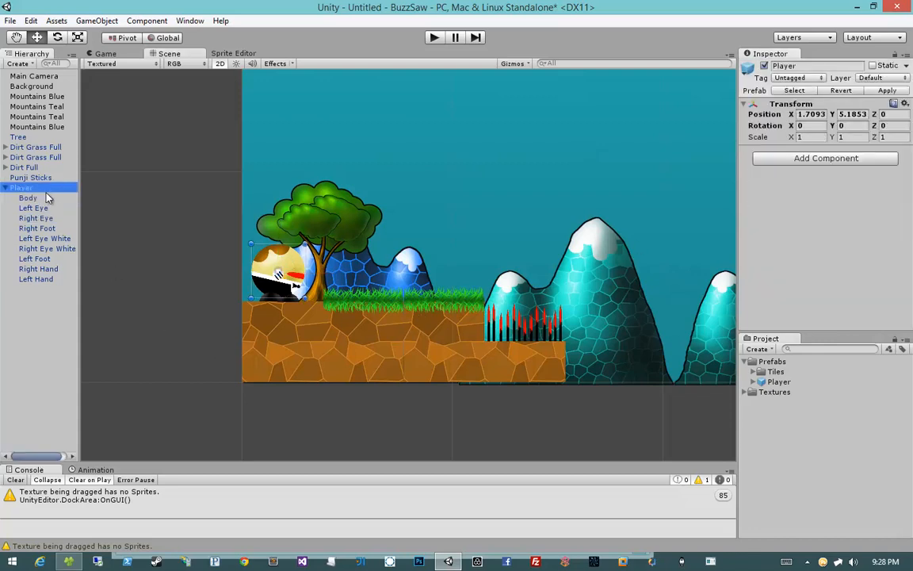
pyautogui.moveTo(320, 274); pyautogui.dragTo(279, 334)
pyautogui.hotkey('ctrl', 'z')
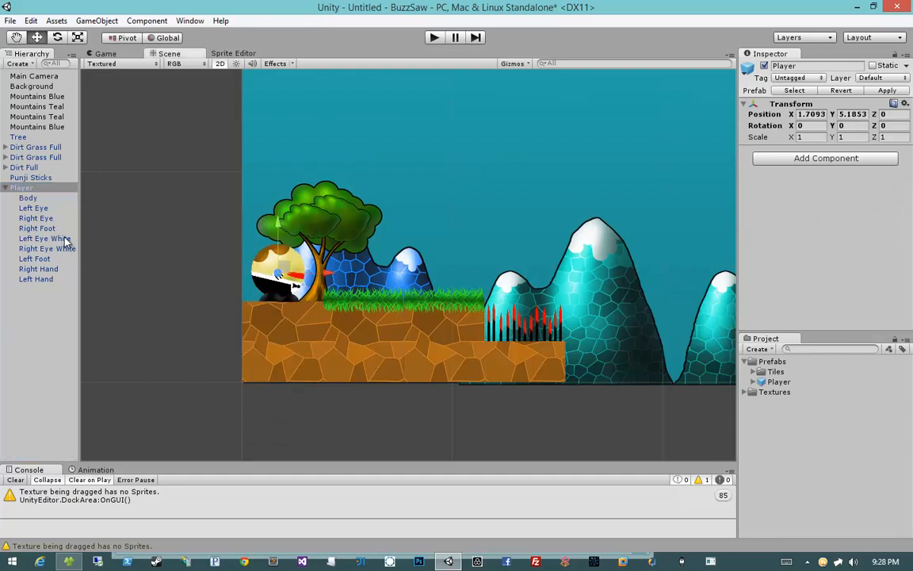
# Step: Set the Left Eye sprite's Order in Layer to 3 so it draws in front of the body
pyautogui.click(67, 239)
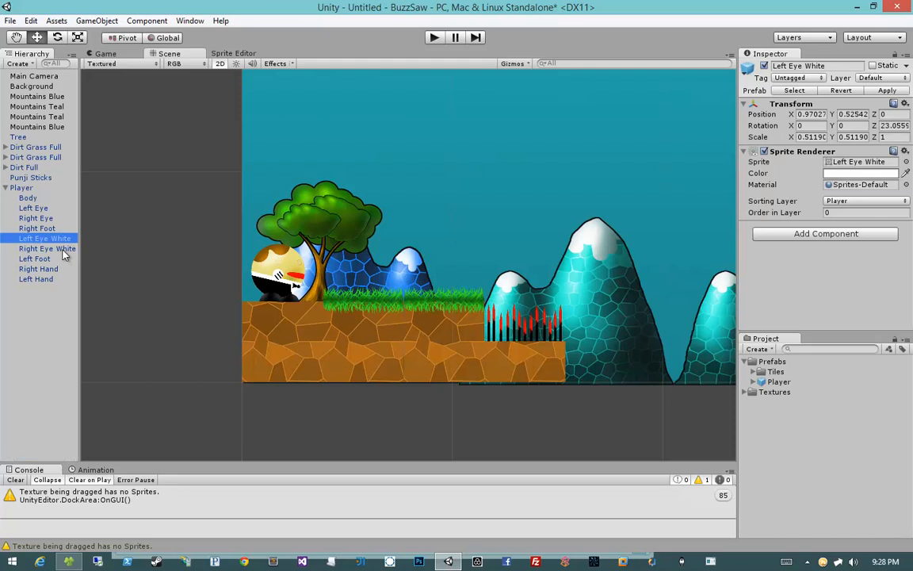
pyautogui.click(64, 250)
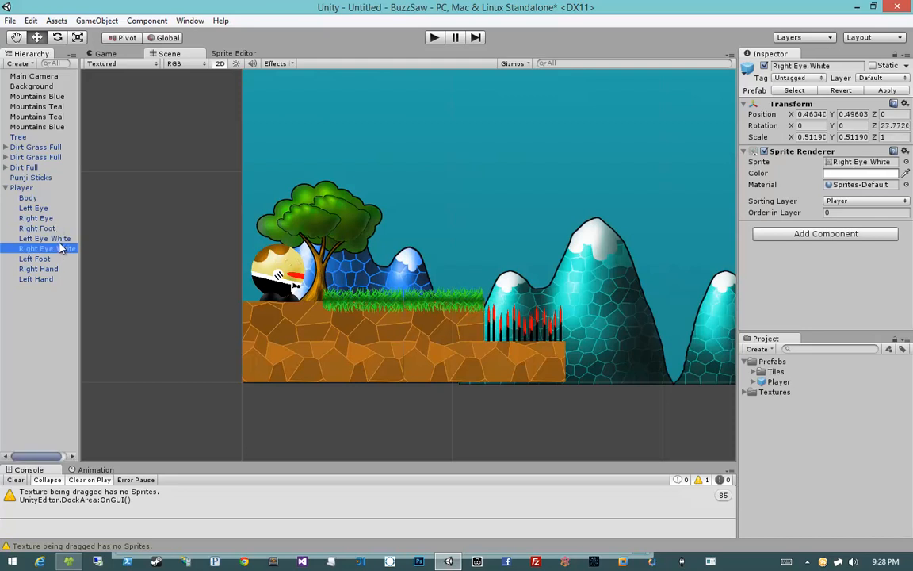
pyautogui.click(50, 207)
pyautogui.moveTo(784, 212); pyautogui.dragTo(789, 215)
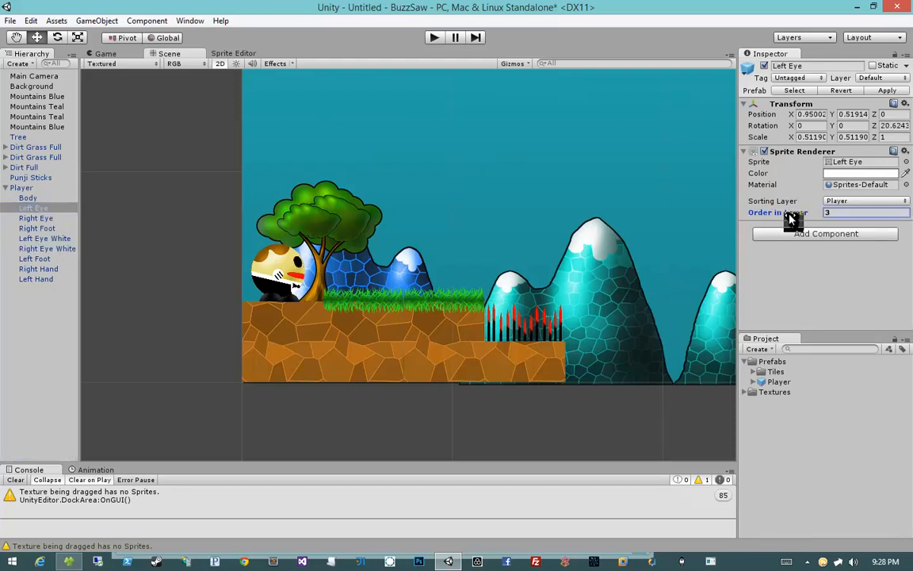
# Step: Check the other Player sprites' layer orders and set the Right Eye's Order in Layer to 1
pyautogui.click(52, 218)
pyautogui.click(54, 228)
pyautogui.click(54, 208)
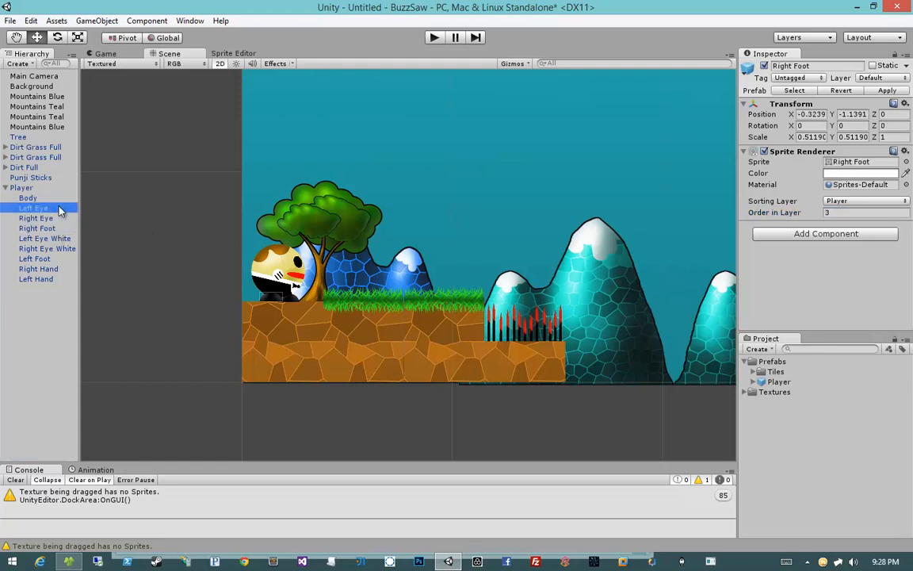
pyautogui.click(52, 270)
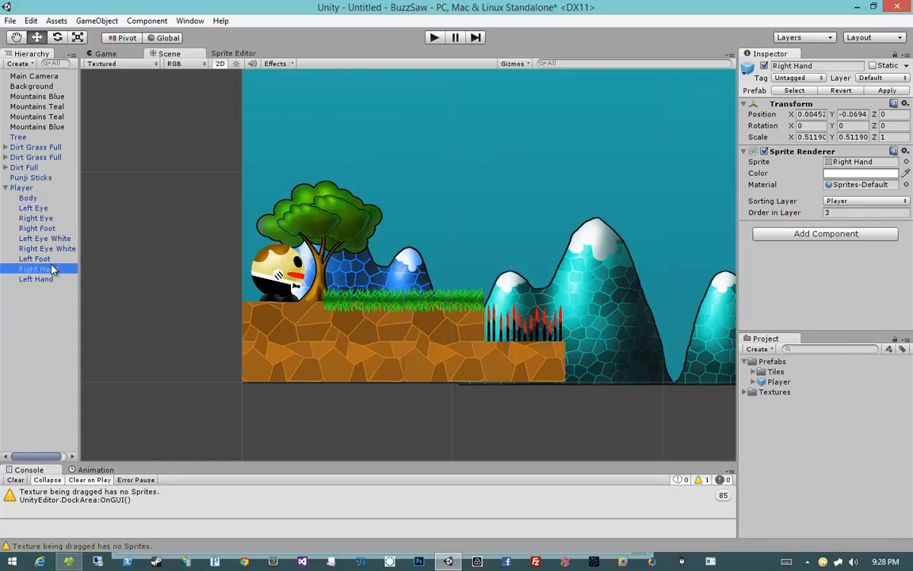
pyautogui.click(47, 308)
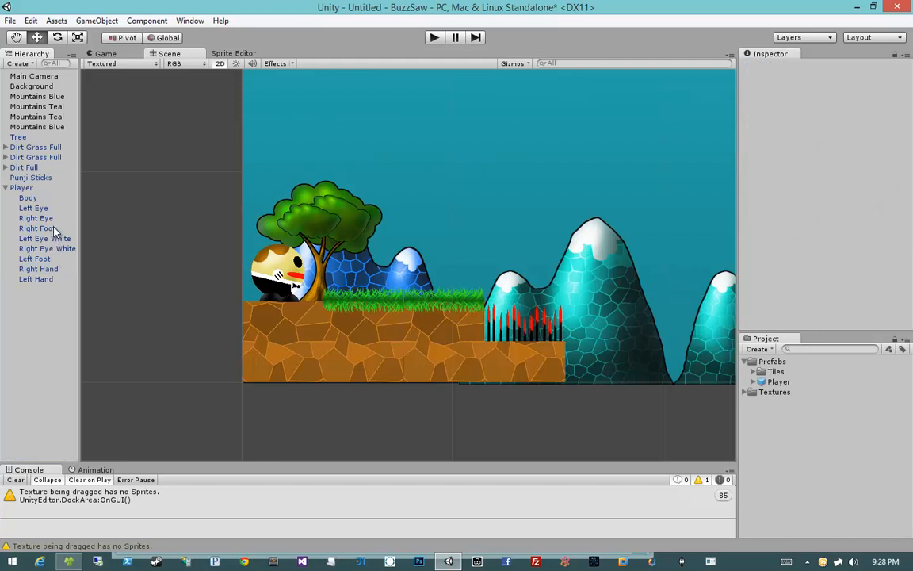
pyautogui.click(54, 218)
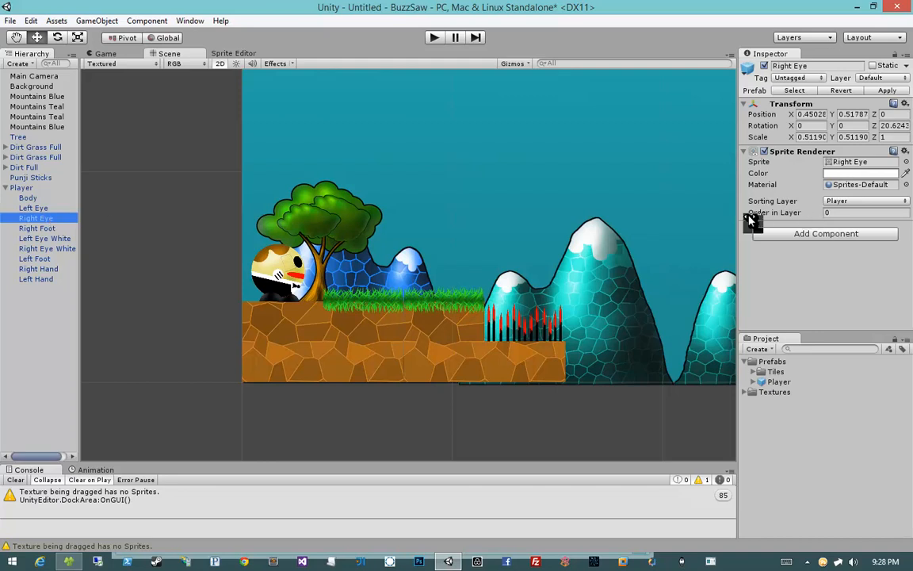
pyautogui.moveTo(750, 213); pyautogui.dragTo(754, 222)
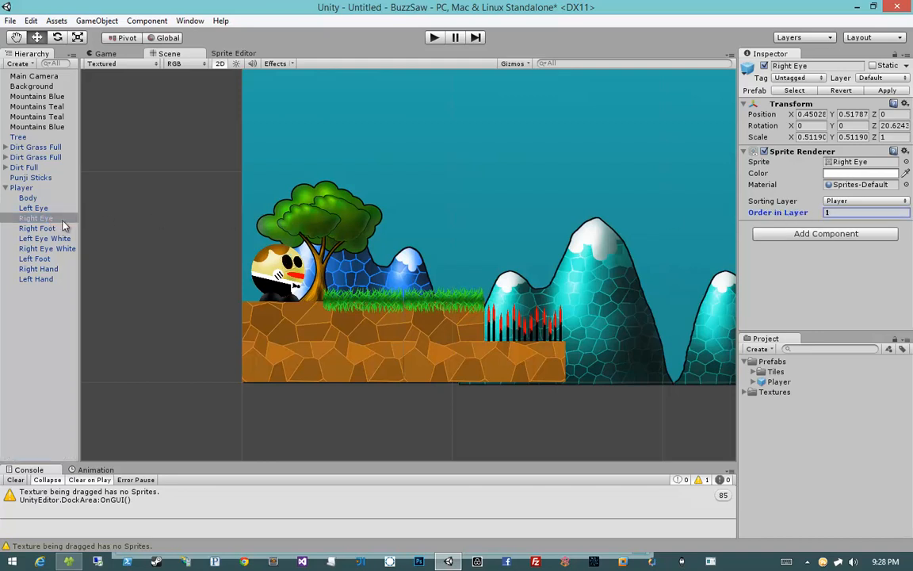
# Step: Raise the Left Eye White's Order in Layer and set the Right Eye White's Order in Layer to 3
pyautogui.click(46, 238)
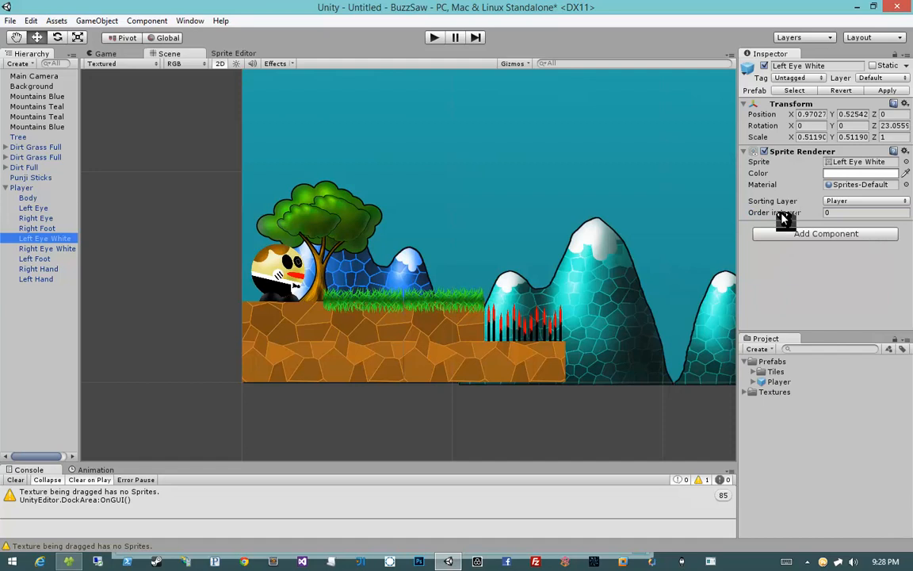
pyautogui.moveTo(784, 219); pyautogui.dragTo(800, 212)
pyautogui.click(67, 251)
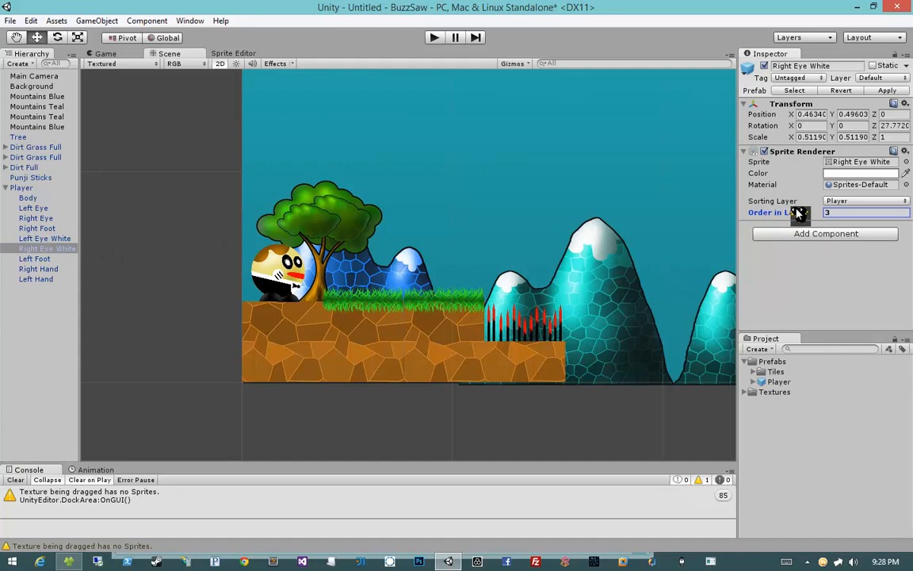
# Step: Apply the Player object's layer order changes to its prefab and inspect the character up close
pyautogui.click(24, 187)
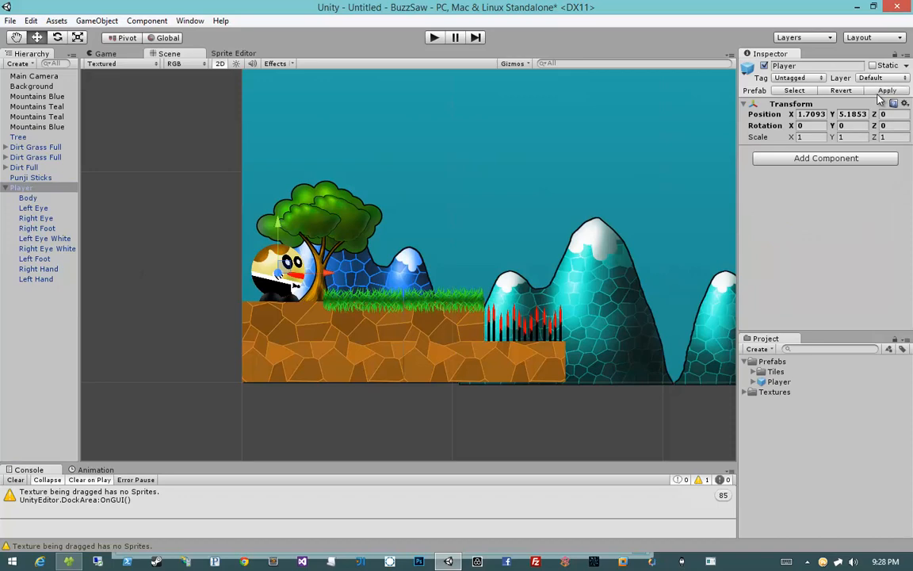
pyautogui.scroll(3, 402, 330)
pyautogui.moveTo(402, 330); pyautogui.dragTo(475, 310, button='middle')
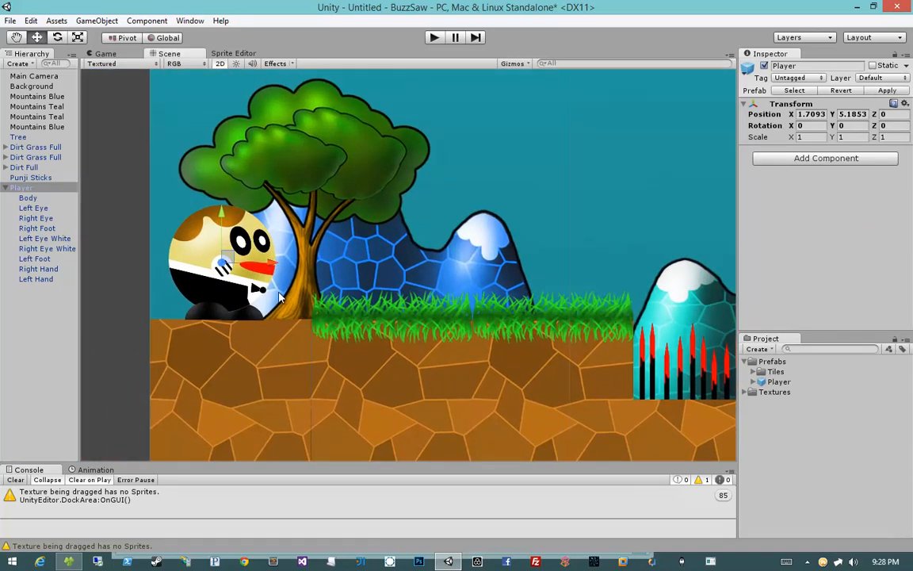
pyautogui.click(129, 260)
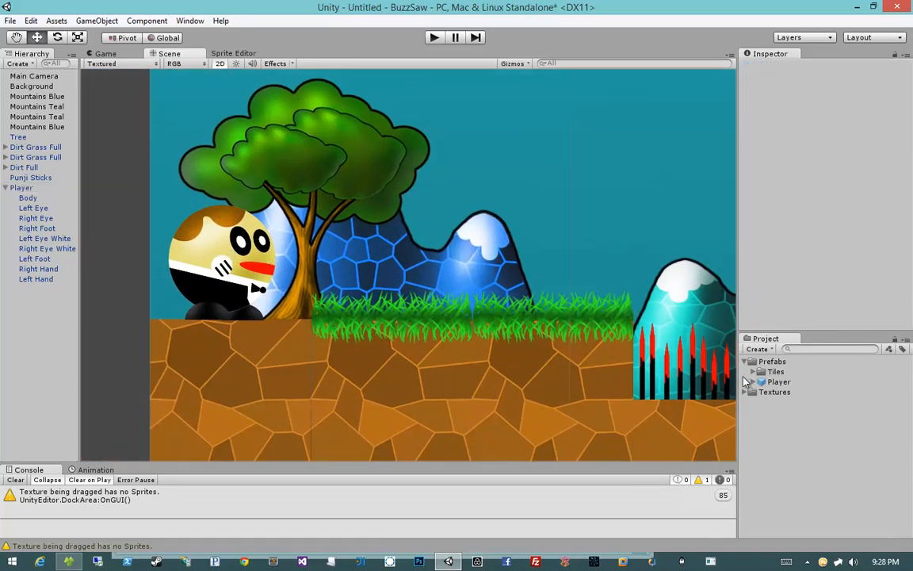
# Step: Place four extra instances of the Player prefab around the level and shift the one on the dirt sideways
pyautogui.moveTo(777, 383); pyautogui.dragTo(435, 257)
pyautogui.moveTo(776, 383); pyautogui.dragTo(567, 187)
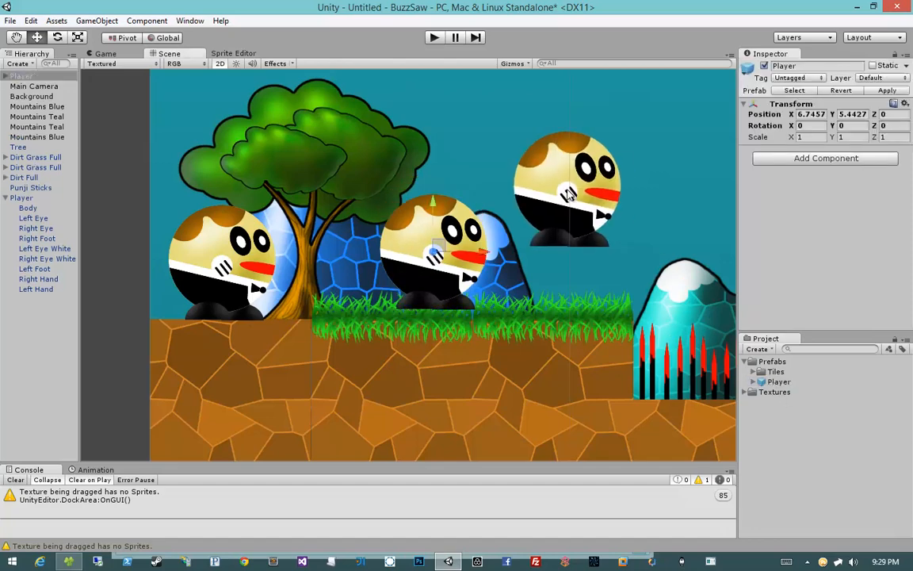
pyautogui.moveTo(777, 382); pyautogui.dragTo(367, 369)
pyautogui.scroll(-5, 367, 370)
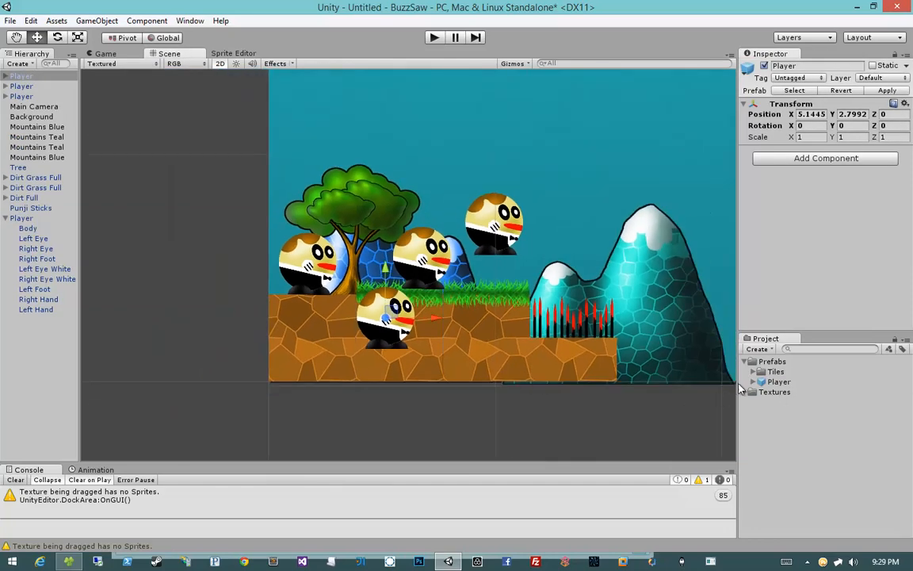
pyautogui.moveTo(777, 382); pyautogui.dragTo(452, 367)
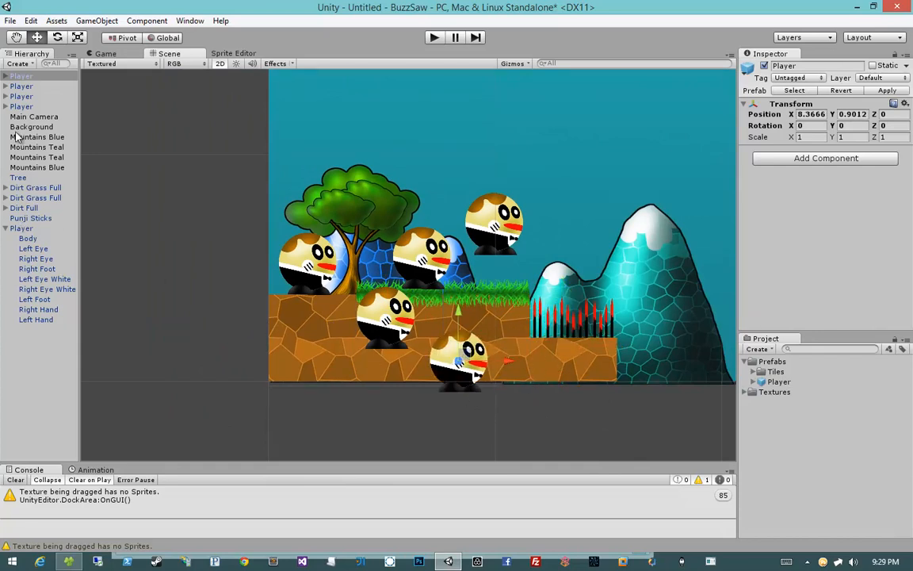
pyautogui.click(21, 85)
pyautogui.moveTo(396, 317); pyautogui.dragTo(455, 318)
# Step: Delete the four extra Player instances, keeping the original Player beside the tree
pyautogui.click(32, 77)
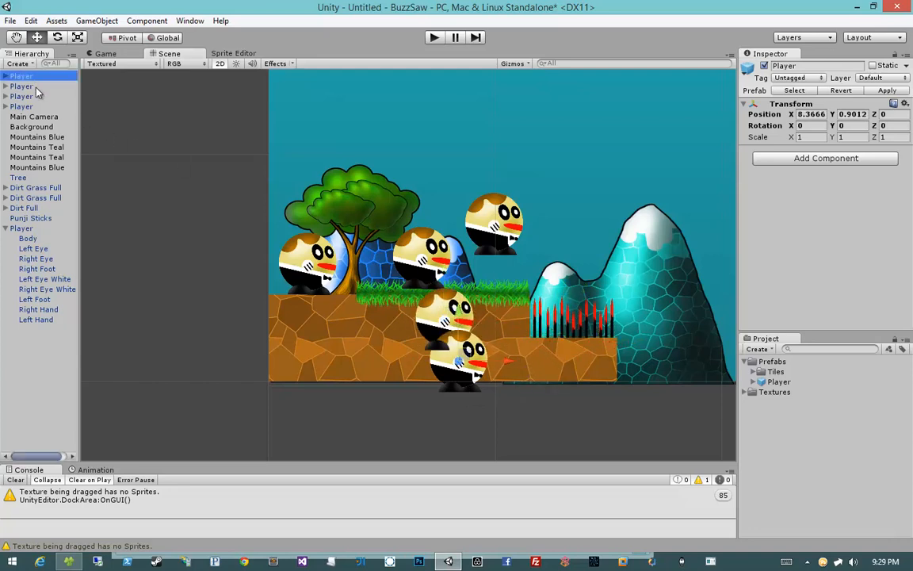
pyautogui.keyDown('shift'); pyautogui.click(33, 106); pyautogui.keyUp('shift')
pyautogui.press('Delete')
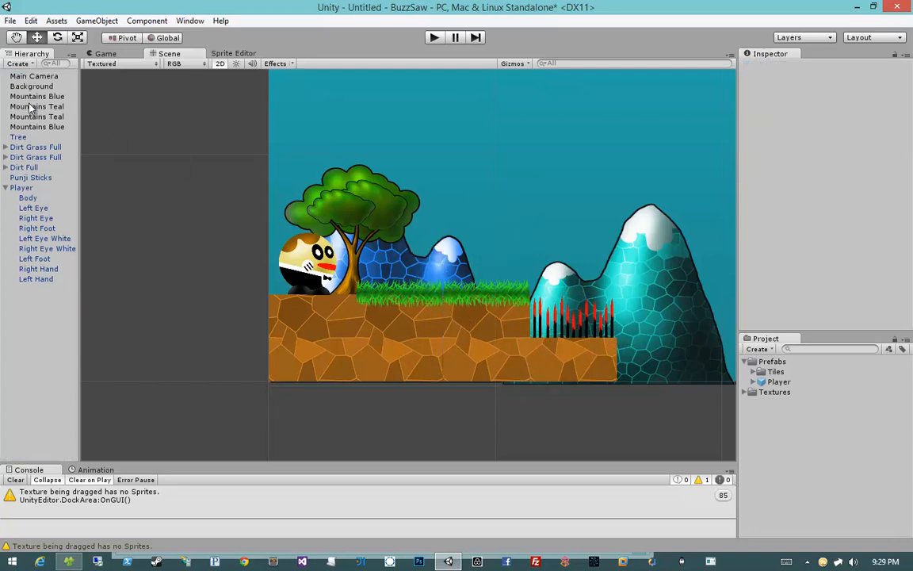
# Step: Assign the Punji Sticks to the Foreground sorting layer and apply the change to their prefab
pyautogui.click(547, 371)
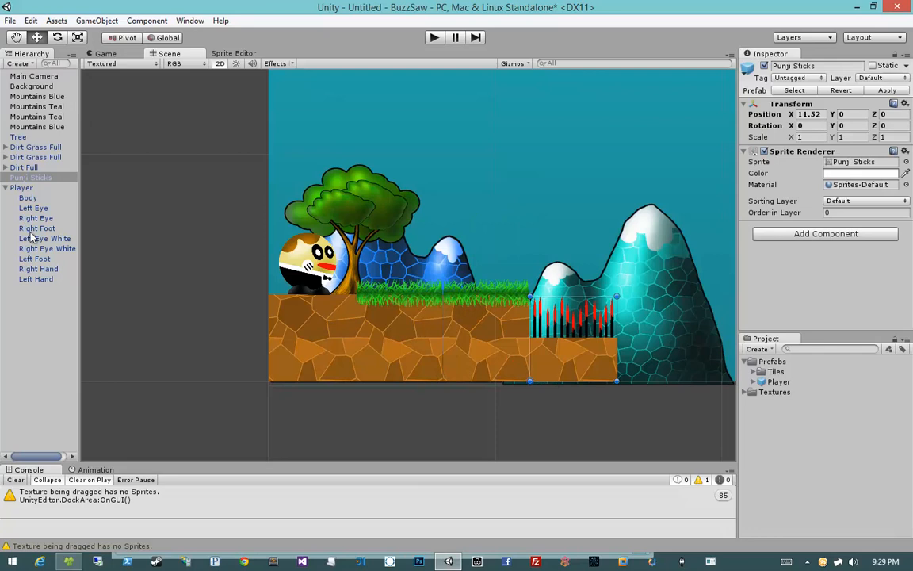
pyautogui.click(853, 201)
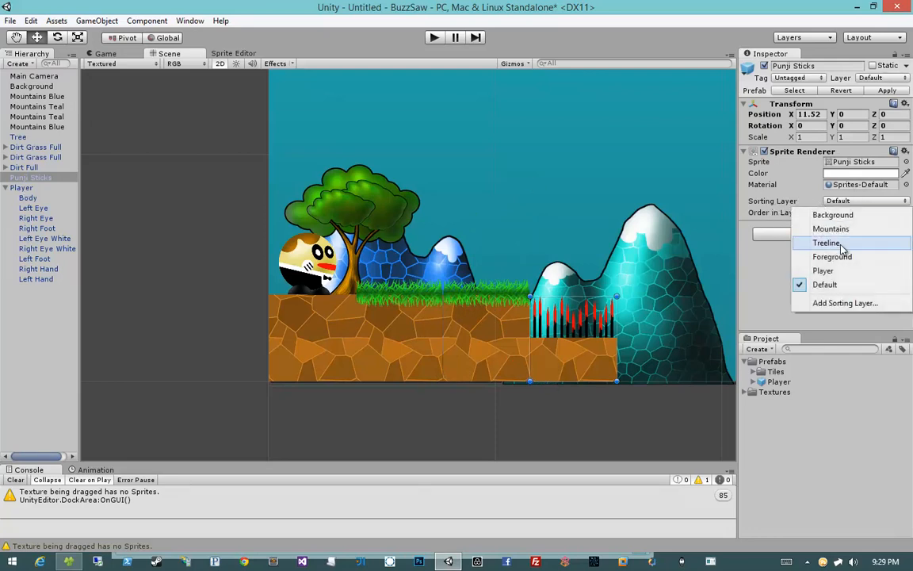
pyautogui.click(800, 257)
pyautogui.click(848, 275)
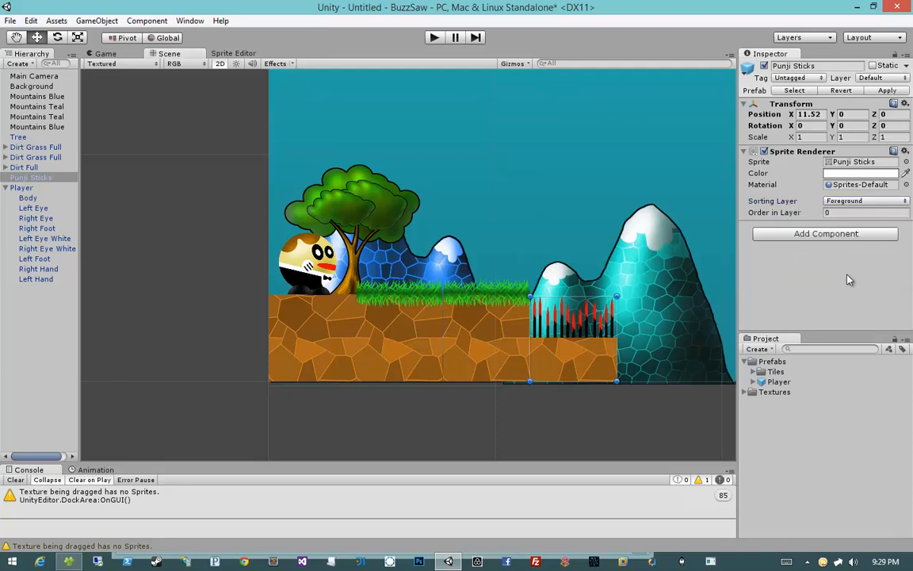
pyautogui.click(889, 94)
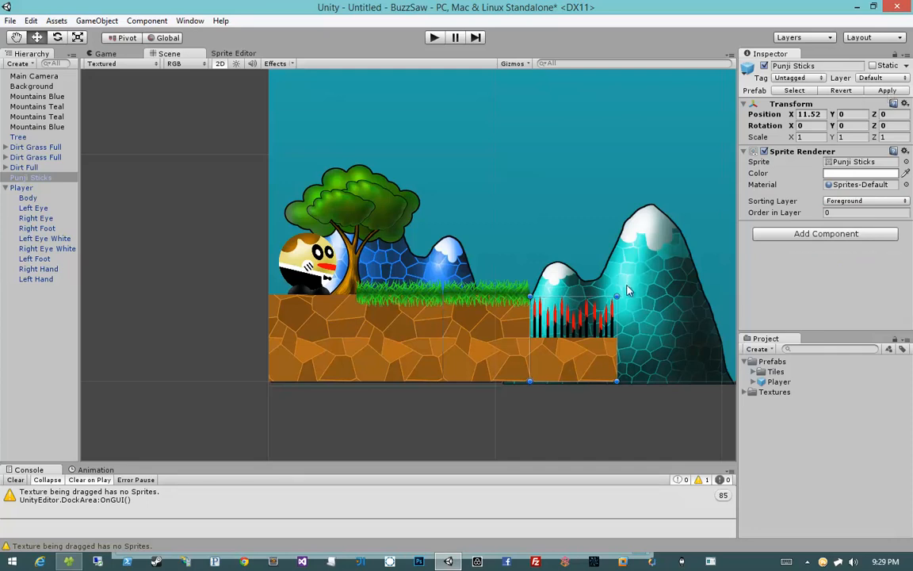
# Step: Nudge the whole Player object slightly left on the dirt ground beside the tree
pyautogui.click(26, 190)
pyautogui.moveTo(324, 277); pyautogui.dragTo(301, 264)
pyautogui.click(218, 327)
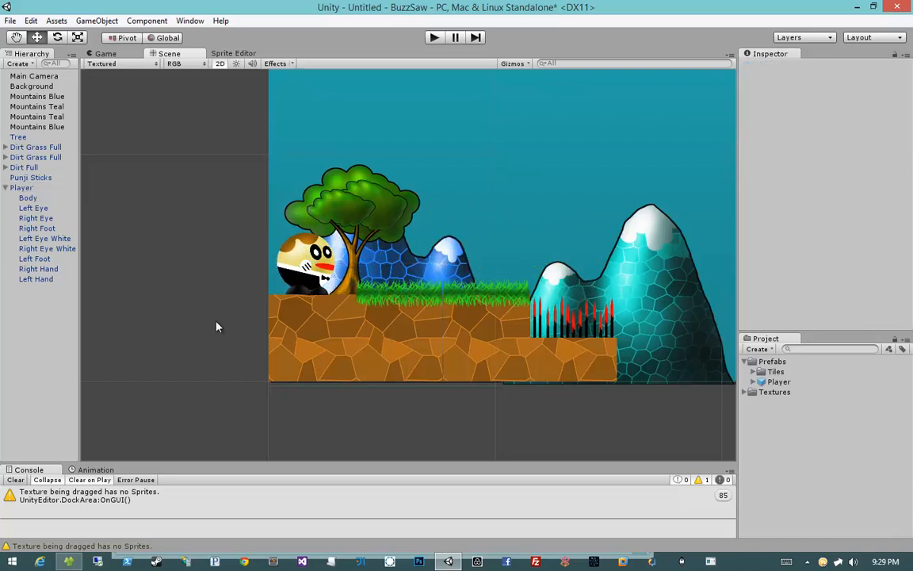
# Step: Save the scene as Level1 in a new Scenes folder inside the project's Assets
pyautogui.click(746, 362)
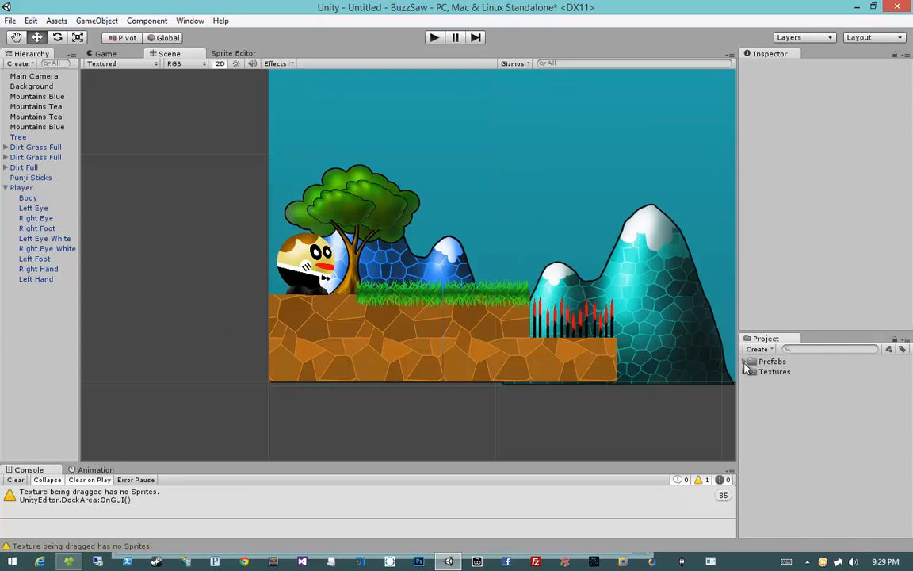
pyautogui.moveTo(524, 294); pyautogui.dragTo(437, 301, button='middle')
pyautogui.scroll(-6, 489, 307)
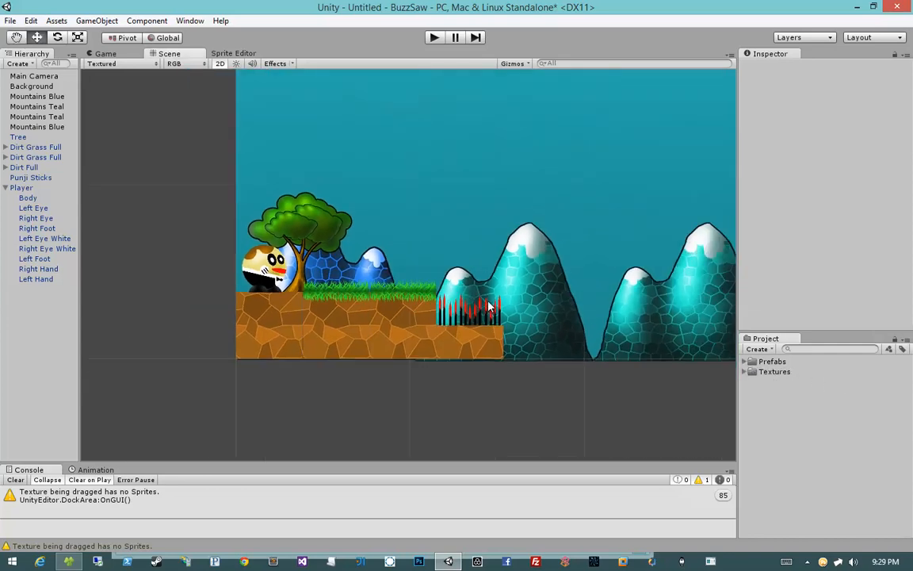
pyautogui.moveTo(550, 286); pyautogui.dragTo(516, 313, button='middle')
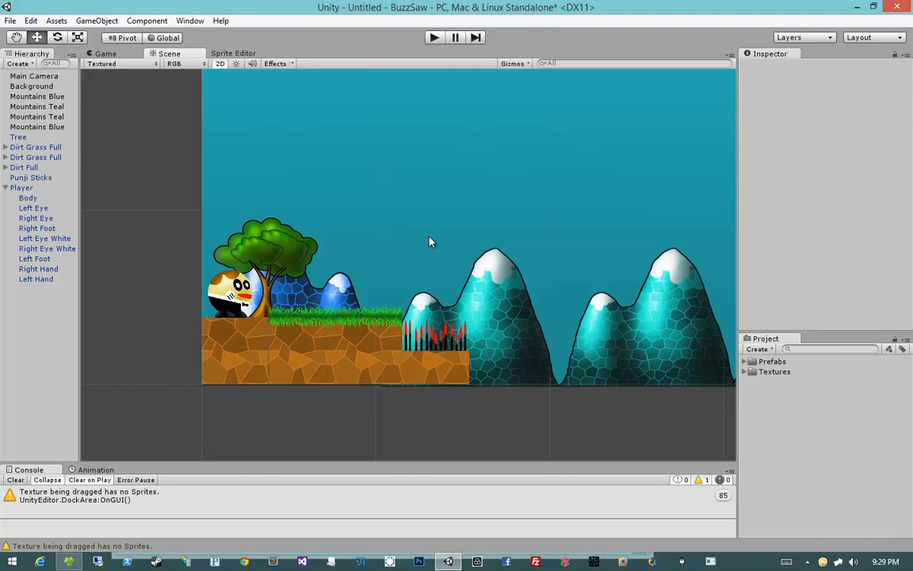
pyautogui.hotkey('ctrl', 's')
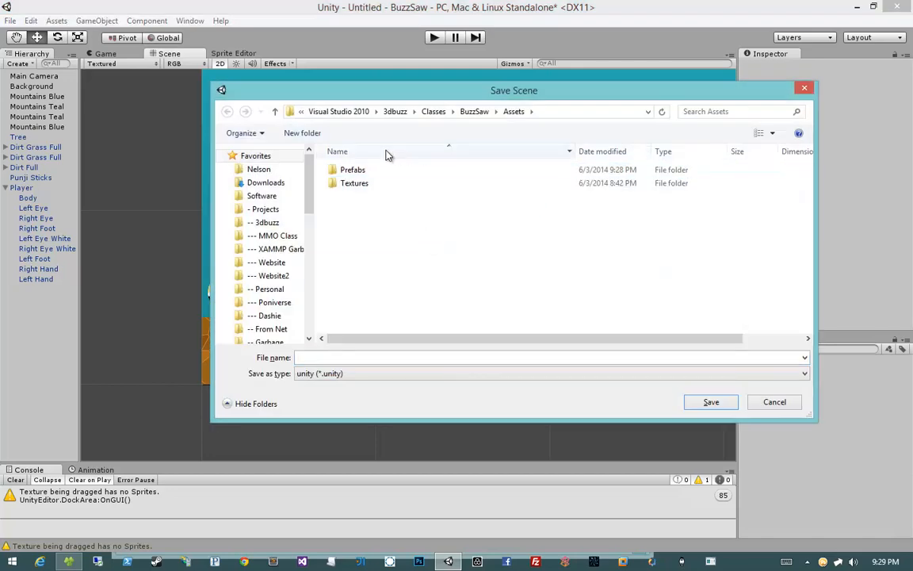
pyautogui.click(306, 134)
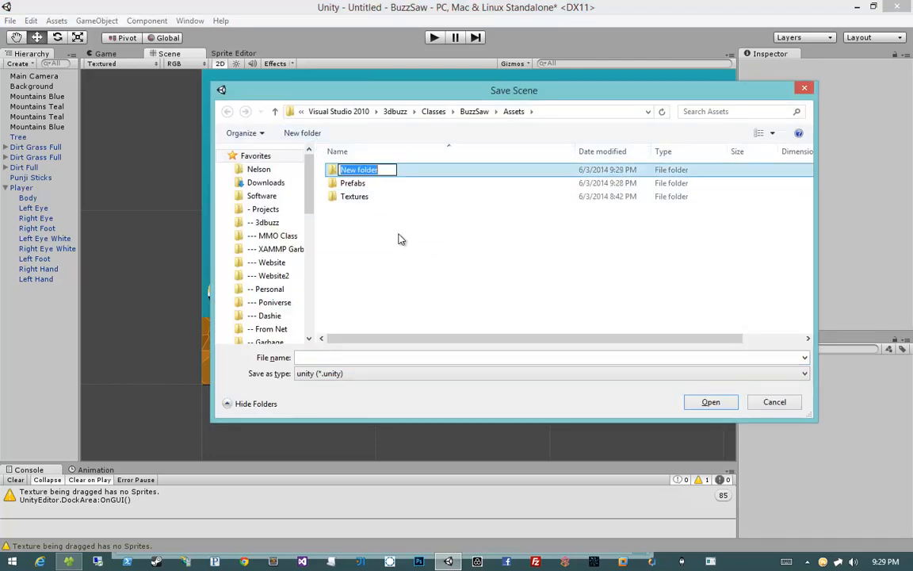
pyautogui.write('Scenes')
pyautogui.press('Return')
pyautogui.press('Return')
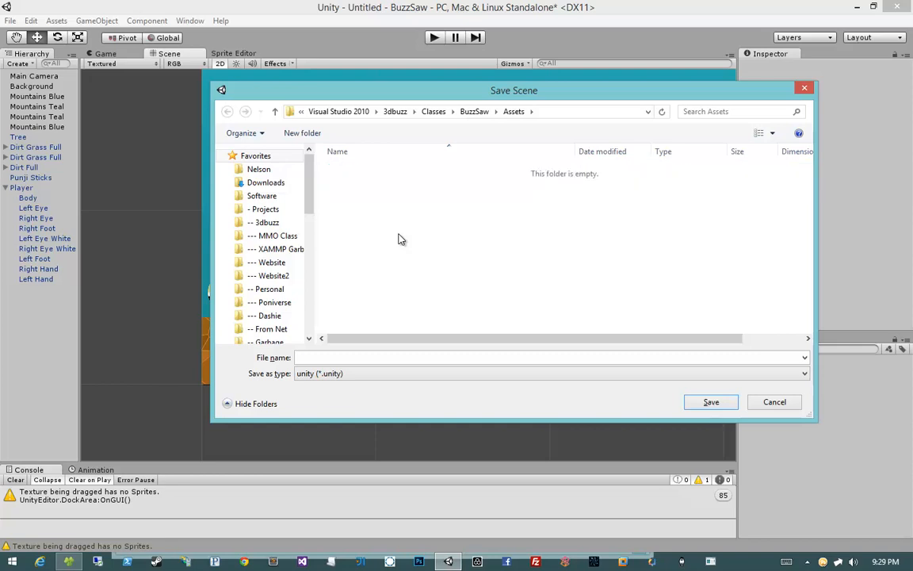
pyautogui.click(424, 356)
pyautogui.write('Level1')
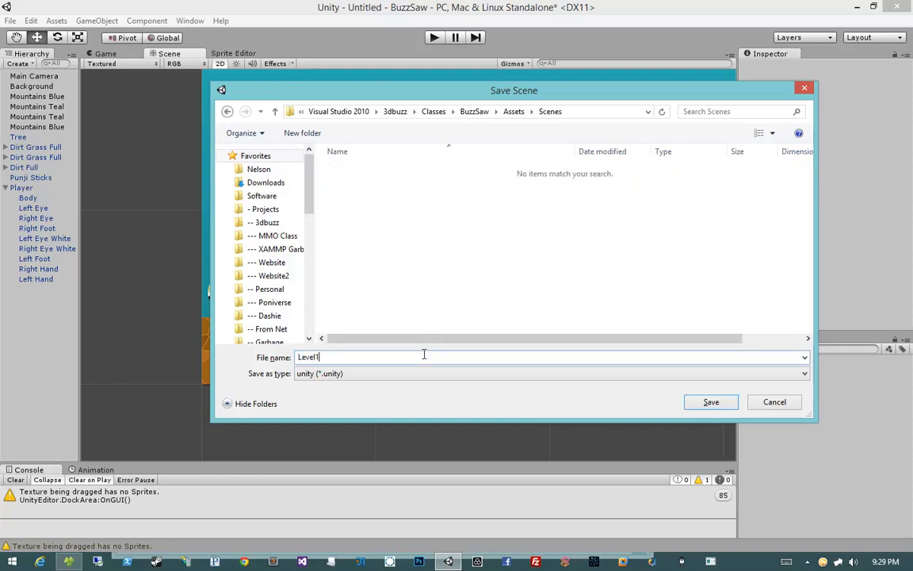
pyautogui.press('Return')
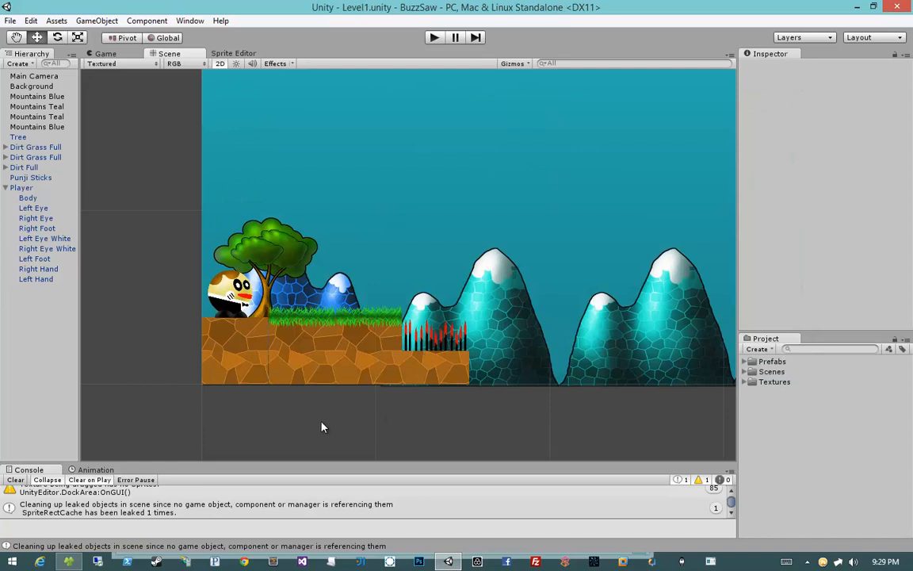
pyautogui.scroll(4, 321, 427)
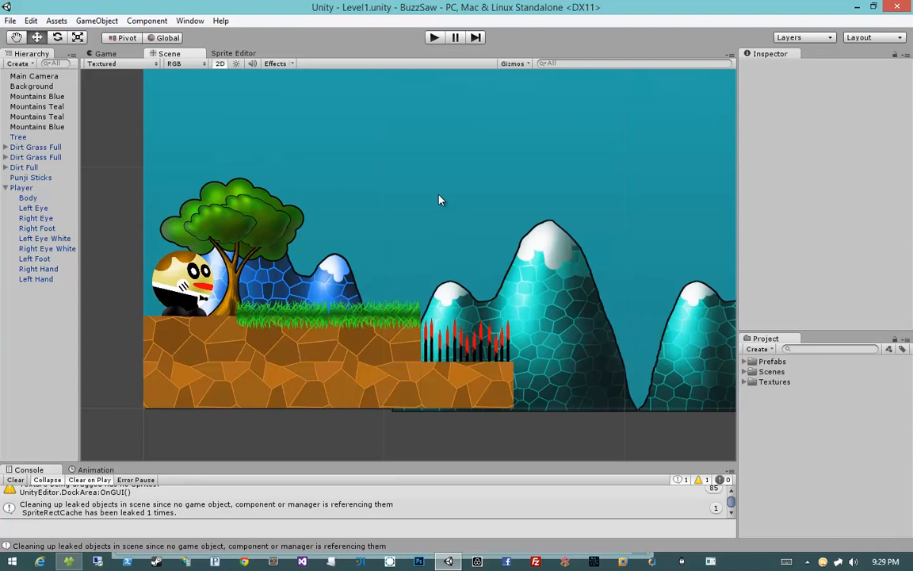
pyautogui.click(344, 338)
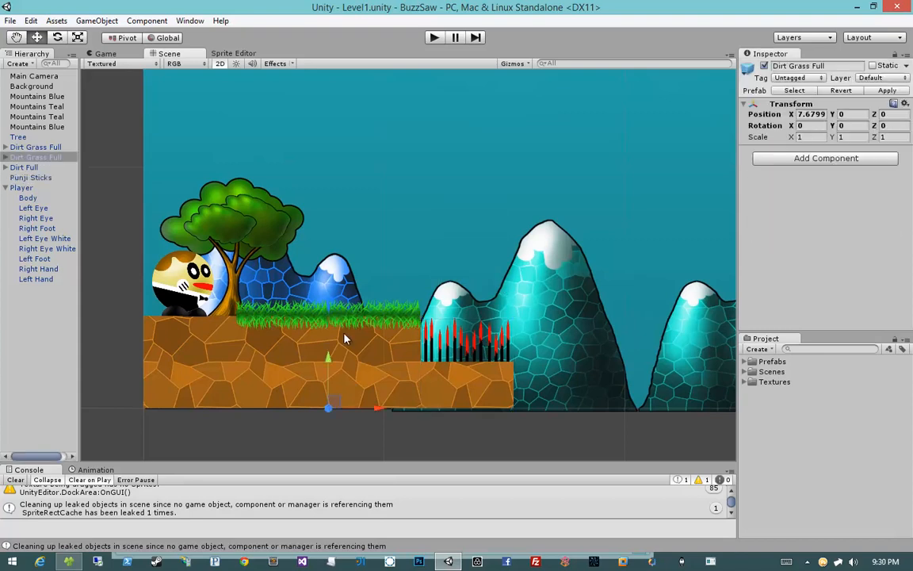
pyautogui.click(259, 366)
pyautogui.click(199, 354)
pyautogui.click(199, 286)
pyautogui.click(113, 278)
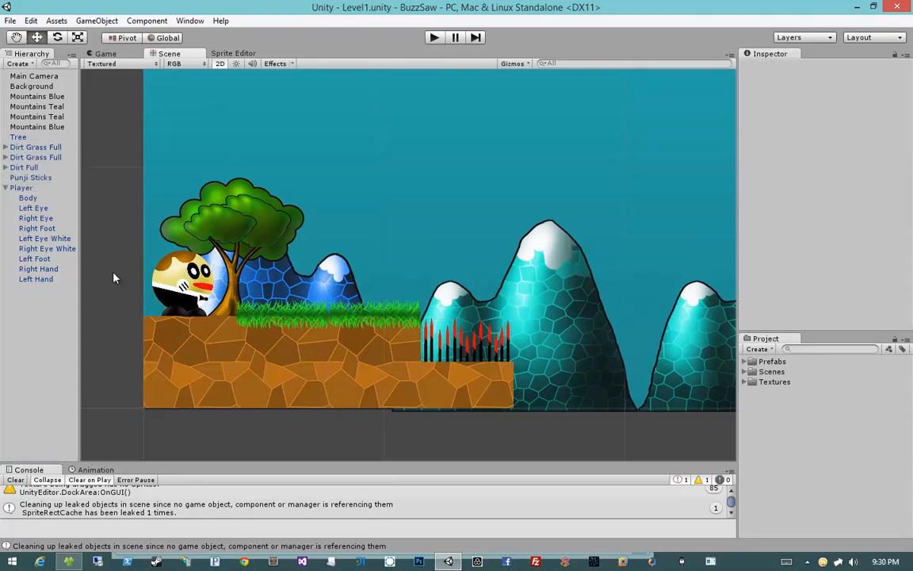